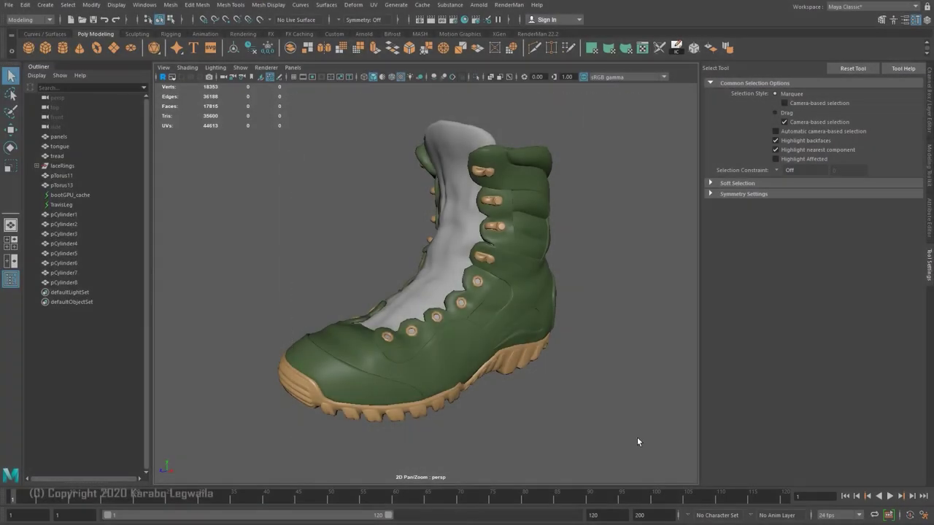
Select all the boot meshes and export them as an OBJ file named boot into the Travis\Boots folder.
drag(637, 442, 274, 104)
click(9, 6)
click(56, 142)
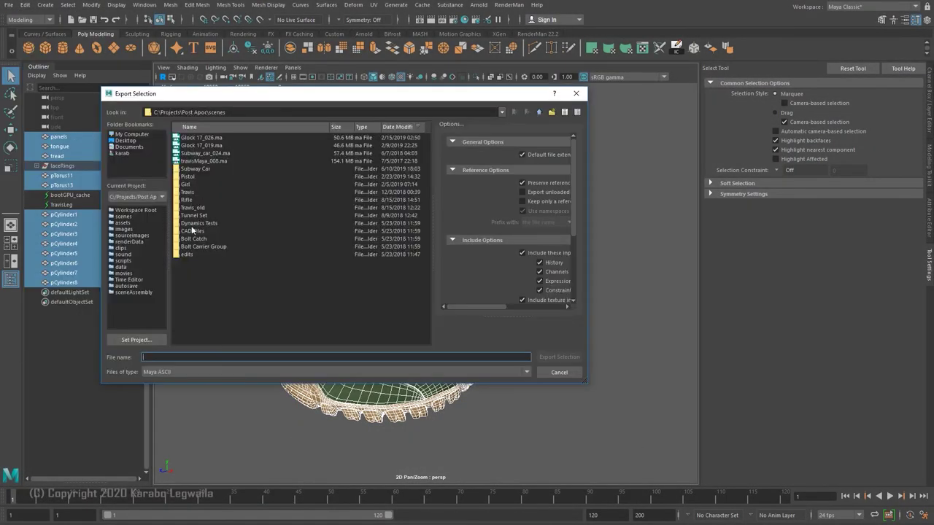
double_click(188, 192)
double_click(192, 309)
click(217, 357)
text(boot)
click(253, 292)
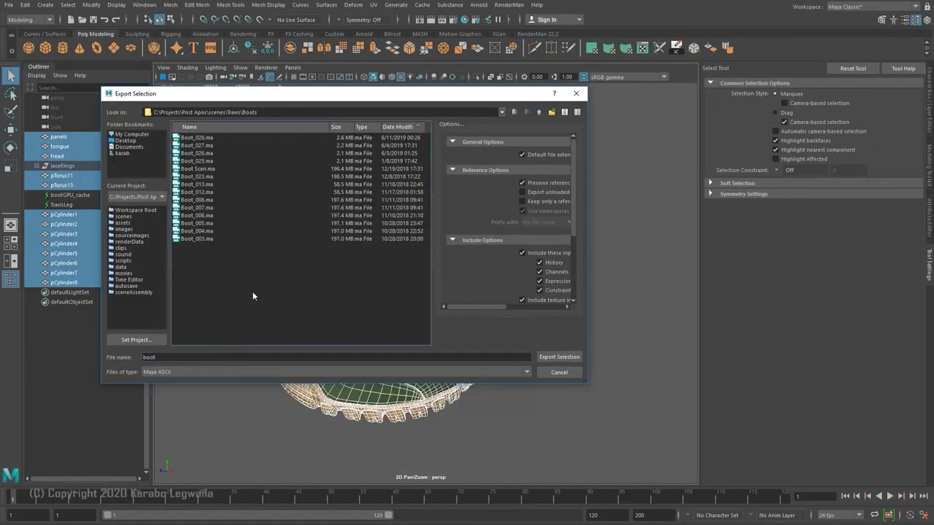
click(211, 372)
scroll(171, 427, down, 3)
click(164, 421)
click(570, 358)
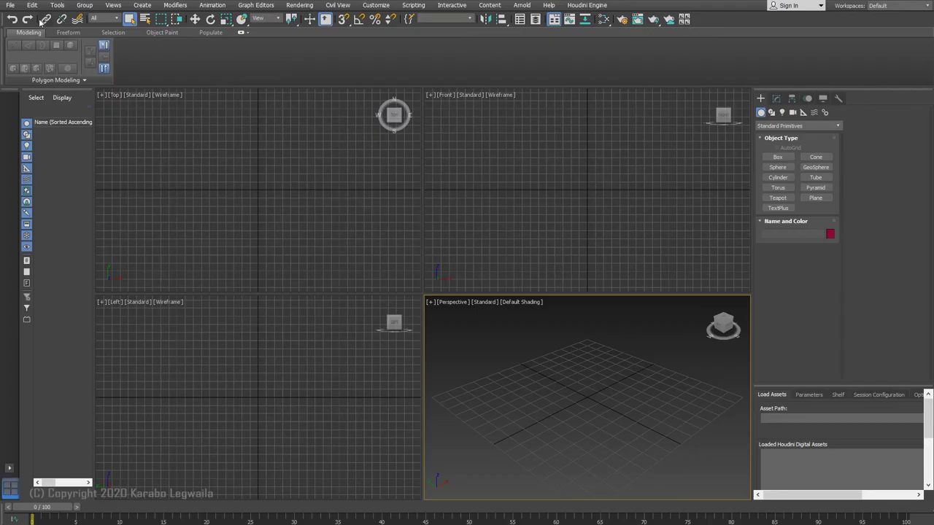
Switch to 3ds Max and import boot.obj from the Boots folder with the Maya preset and all listed objects included.
click(10, 5)
mouse_move(72, 141)
click(120, 145)
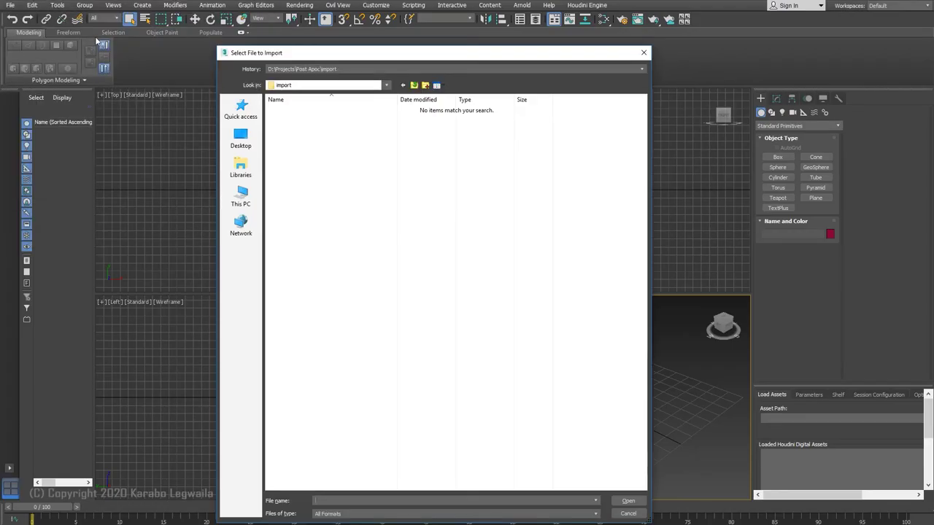
drag(414, 51, 0, 32)
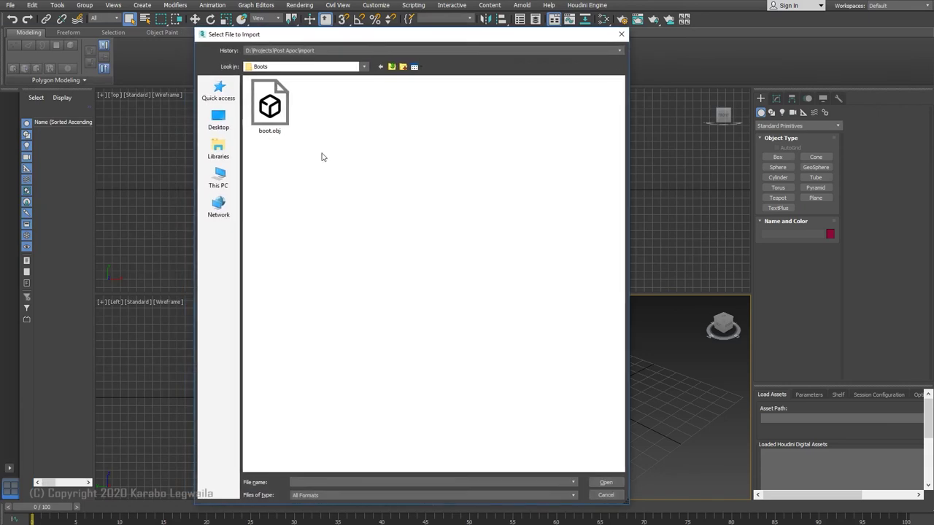
double_click(277, 107)
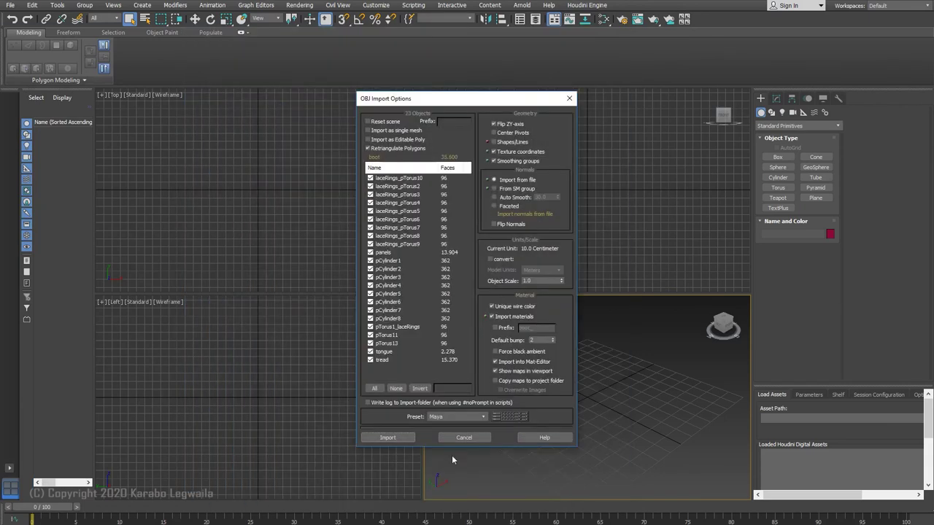
click(388, 437)
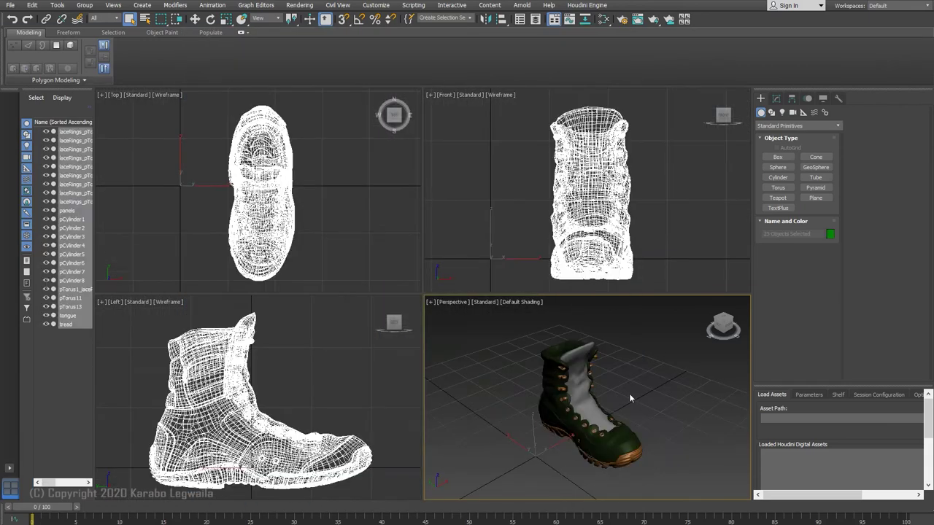
Set the Top, Left and Front viewports to default shaded display and frame the boot in each of them.
key(alt+w)
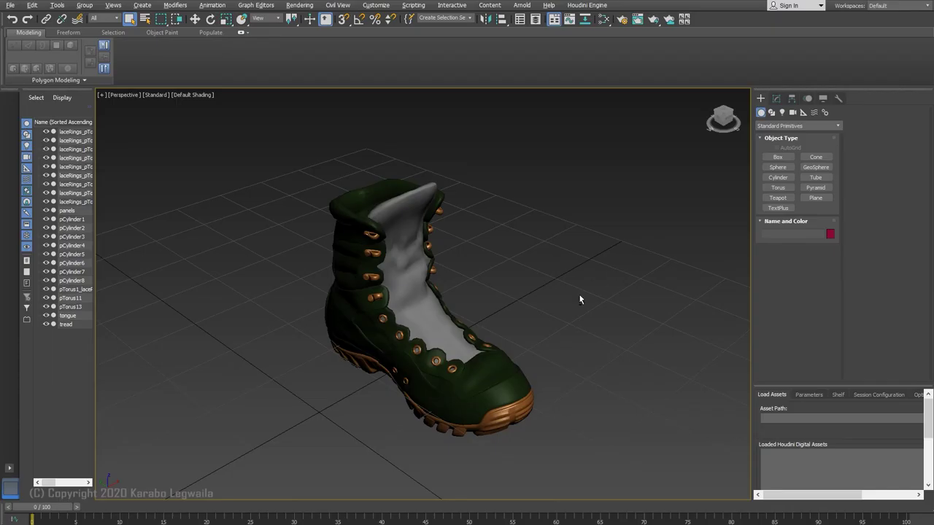
alt+middle_drag(579, 300, 568, 373)
scroll(625, 313, up, 5)
scroll(625, 312, down, 5)
key(alt+w)
click(325, 206)
scroll(314, 250, up, 3)
key(F3)
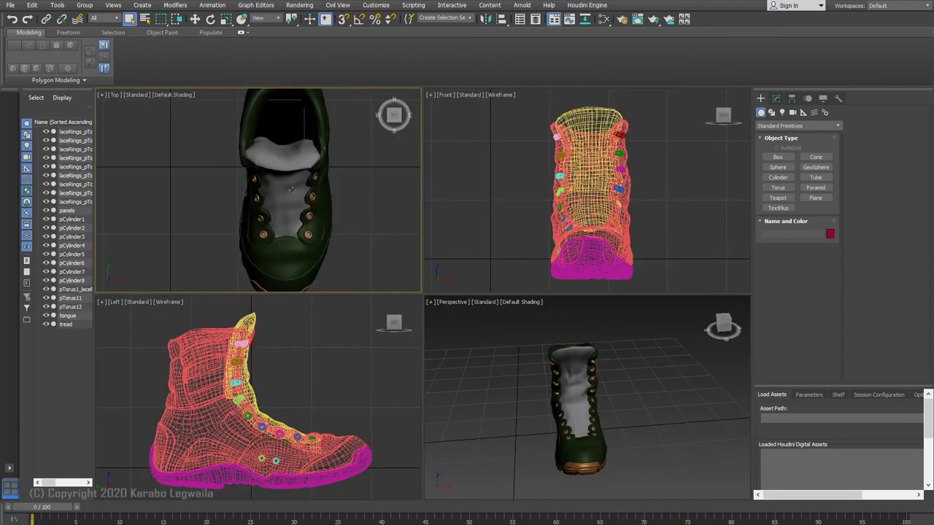
click(337, 354)
key(F3)
click(467, 252)
key(F3)
middle_drag(342, 245, 342, 225)
middle_drag(342, 368, 341, 359)
middle_drag(691, 231, 705, 234)
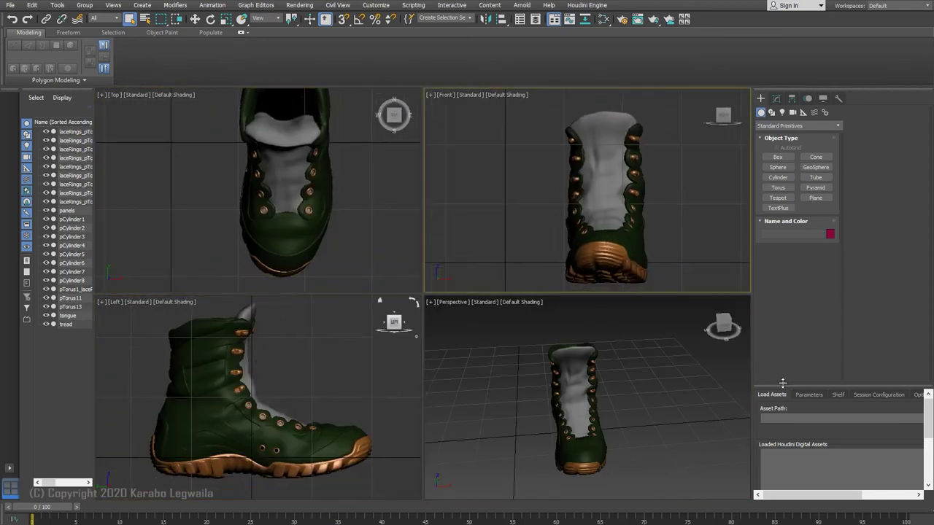
Hide the docked Houdini Engine asset panel.
right_click(782, 383)
click(544, 64)
drag(753, 288, 755, 288)
drag(754, 244, 750, 244)
drag(854, 494, 803, 495)
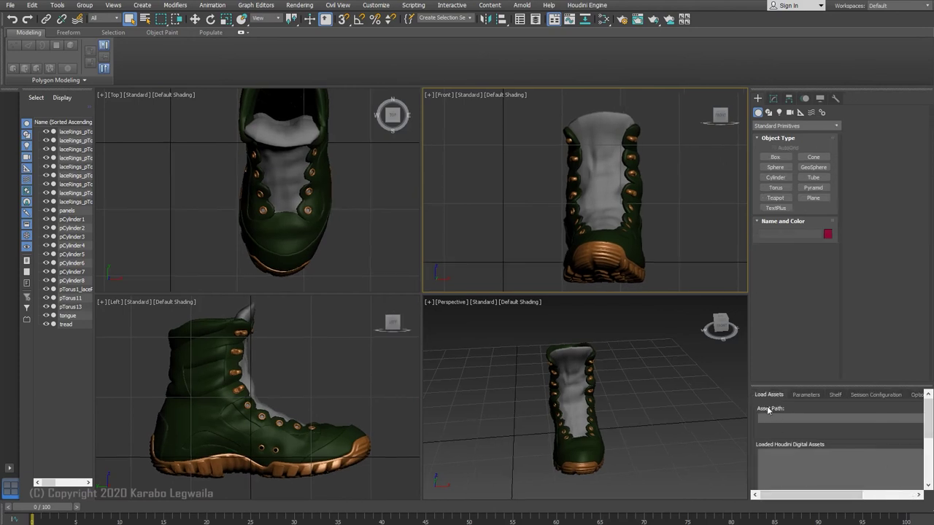
click(916, 395)
scroll(874, 431, down, 3)
scroll(869, 434, up, 3)
right_click(781, 386)
click(812, 186)
Start the Line tool from the spline shapes, ready to draw the boot's laces.
alt+middle_drag(605, 386, 634, 381)
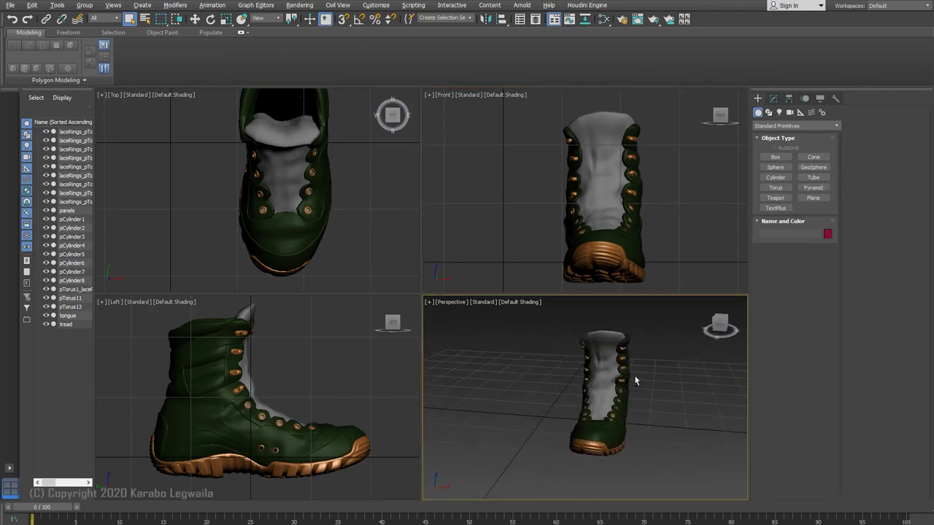
scroll(389, 231, up, 5)
click(795, 125)
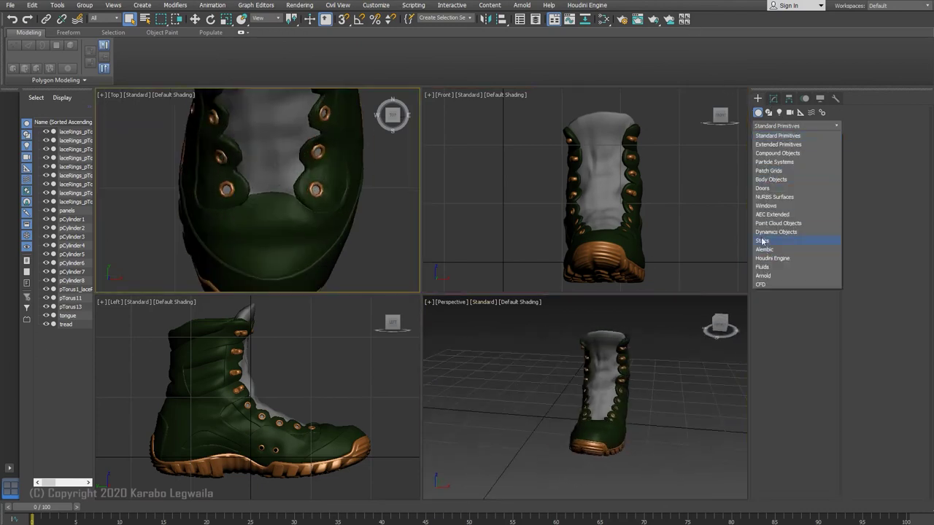
click(769, 113)
click(777, 167)
Switch to Maya, hide the Boot layer and show the scan layer.
click(329, 521)
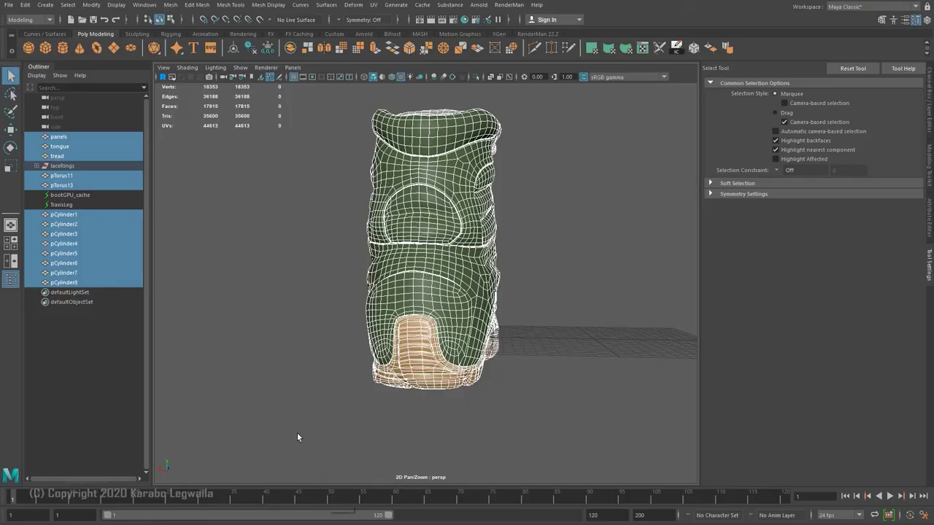
click(808, 412)
click(808, 422)
alt+drag(664, 273, 488, 297)
scroll(488, 297, up, 1)
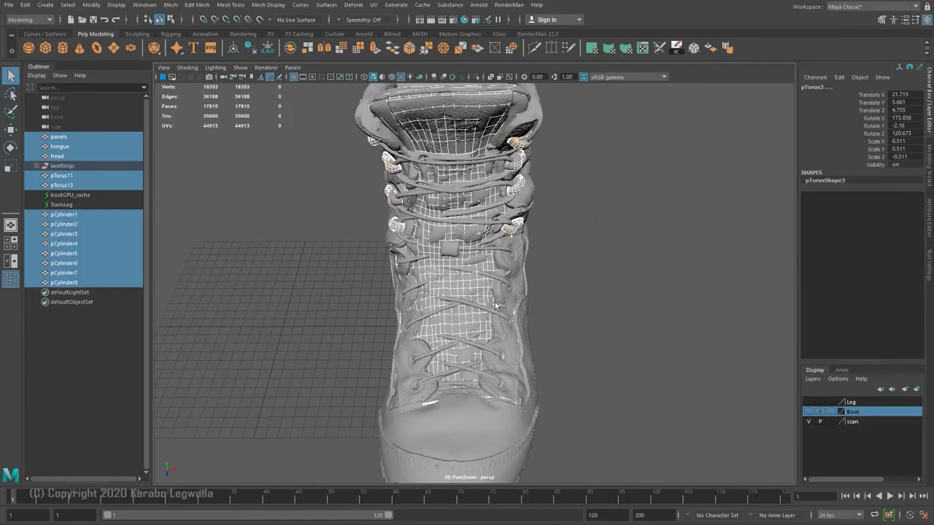
Isolate the scanned boot and examine how its laces run between the hooks and eyelets.
click(307, 275)
click(511, 343)
key(ctrl+1)
click(561, 353)
alt+drag(569, 343, 547, 325)
alt+right_drag(546, 325, 482, 314)
alt+drag(481, 313, 536, 264)
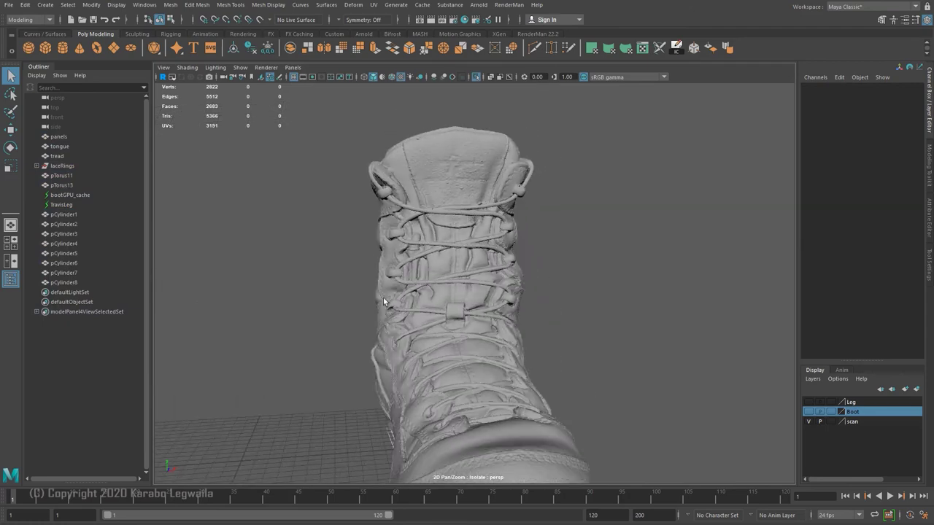
alt+drag(431, 336, 415, 355)
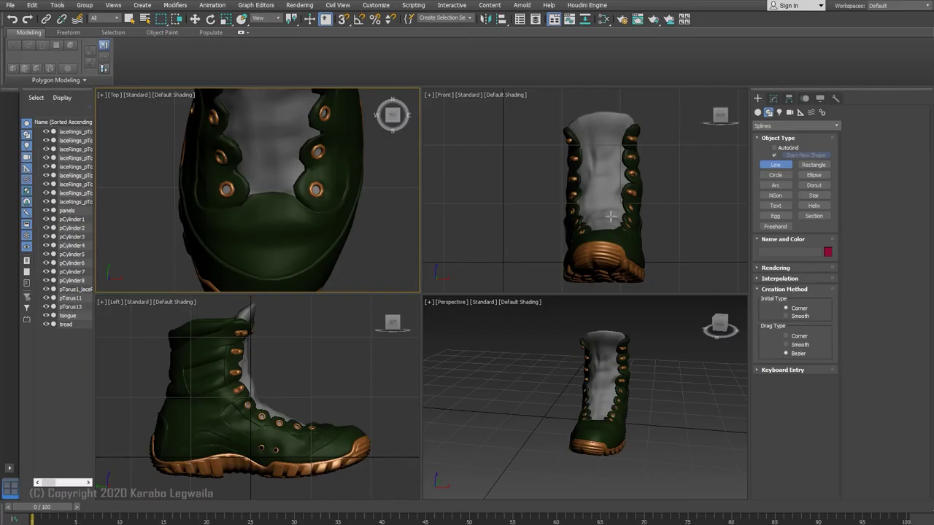
Return to 3ds Max and draw a zigzag lace line in the Front view, crossing between the upper hooks on both sides.
scroll(558, 151, up, 4)
click(511, 160)
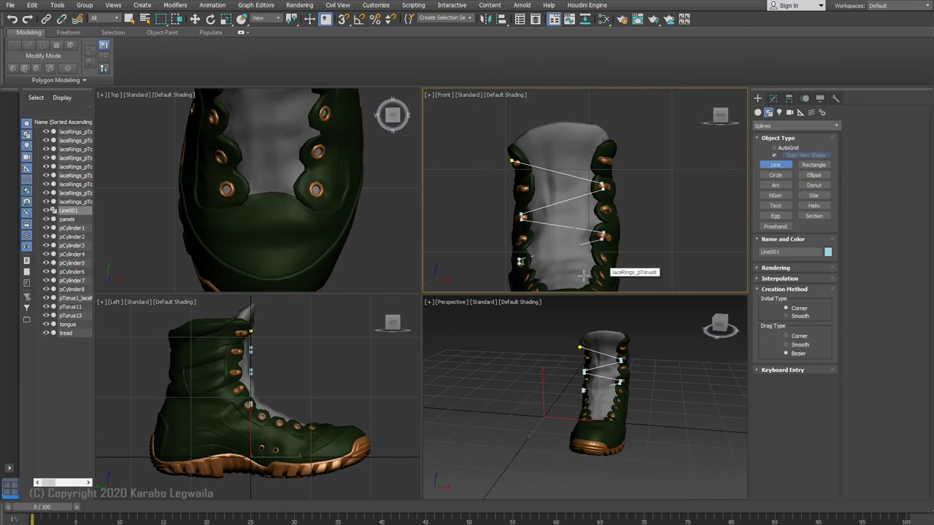
middle_drag(630, 413, 646, 372)
scroll(317, 282, down, 4)
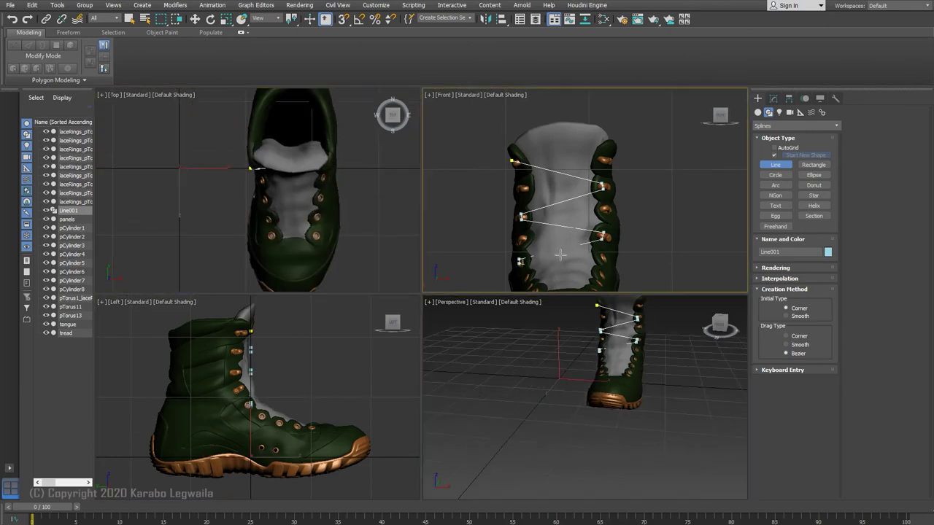
middle_drag(509, 262, 503, 184)
middle_click(277, 210)
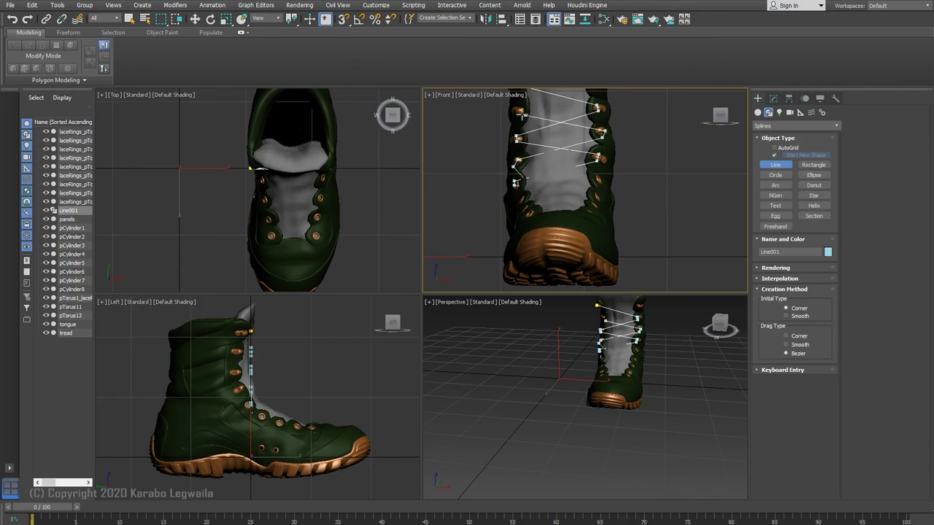
click(518, 114)
click(519, 111)
middle_drag(601, 94, 580, 173)
click(580, 157)
right_click(583, 159)
Move the lace line along the boot's depth so it sits just in front of the tongue at the upper hooks.
middle_drag(671, 415, 610, 396)
key(alt+w)
alt+middle_drag(576, 310, 338, 316)
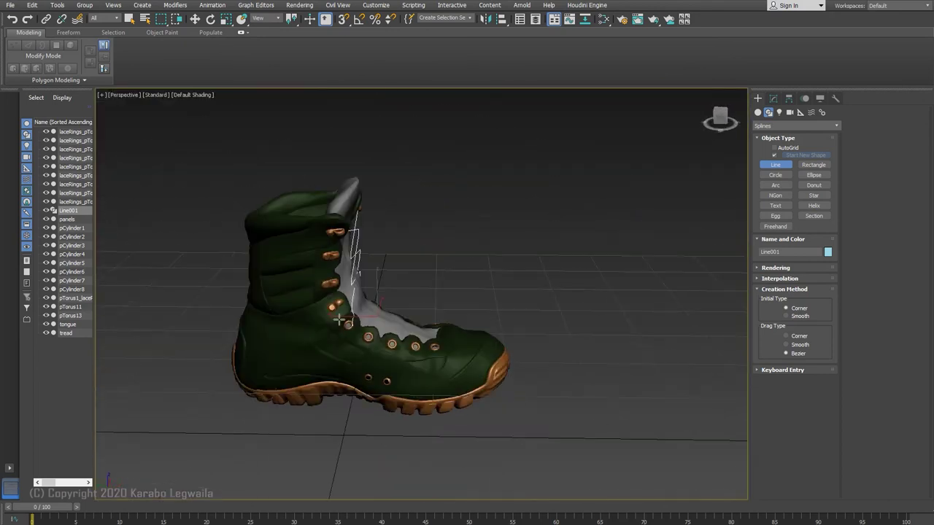
key(w)
drag(340, 316, 565, 323)
mouse_move(584, 390)
alt+middle_down()
mouse_move(538, 402)
mouse_move(570, 399)
alt+middle_up()
drag(474, 305, 230, 302)
middle_drag(386, 241, 397, 306)
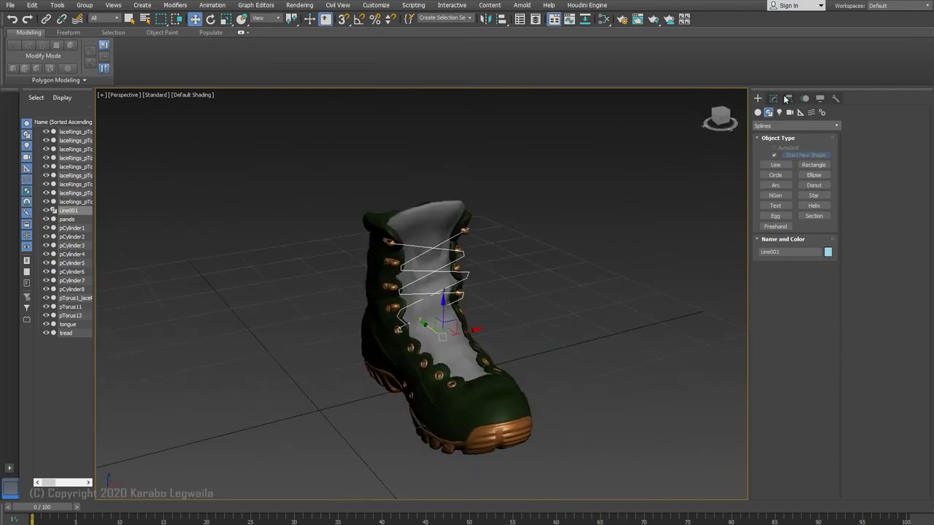
Enter the lace line's vertex level and move its starting vertex back to the top hook on one side.
click(773, 99)
click(758, 140)
click(776, 148)
scroll(408, 175, up, 5)
middle_drag(401, 160, 447, 297)
scroll(446, 297, up, 3)
click(362, 357)
alt+middle_drag(379, 356, 511, 345)
drag(321, 362, 303, 362)
Move the lace line's vertices at the opposite top hook so they sit on that hook.
middle_drag(511, 338, 467, 357)
middle_drag(649, 423, 418, 346)
drag(478, 299, 533, 354)
alt+middle_drag(609, 370, 620, 275)
scroll(549, 331, down, 3)
Insert a vertex midway along the lace line's top crossing segment and place it in front of the tongue.
click(902, 305)
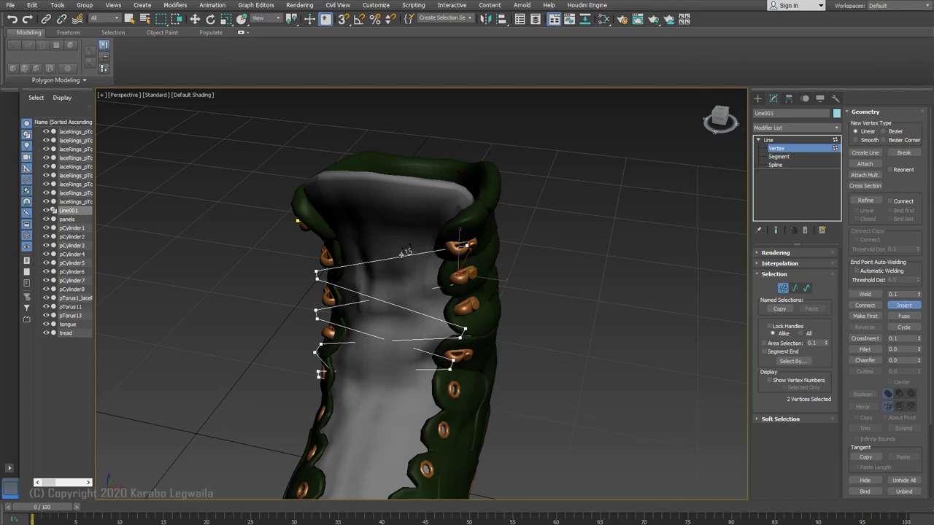
mouse_move(557, 275)
alt+middle_down()
mouse_move(501, 319)
mouse_move(530, 319)
alt+middle_up()
key(F3)
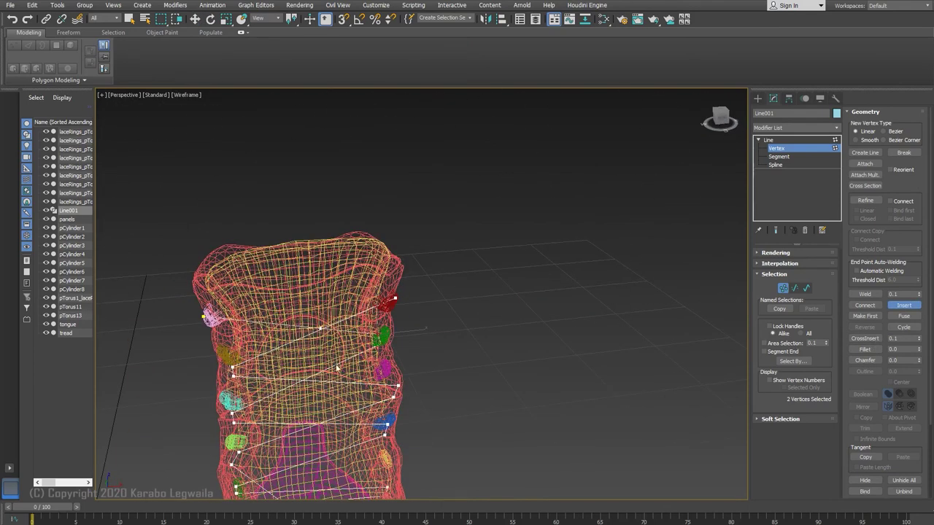
alt+middle_drag(318, 350, 379, 394)
right_click(438, 218)
click(446, 209)
alt+middle_drag(446, 218, 444, 285)
drag(456, 199, 223, 133)
middle_drag(348, 223, 562, 441)
Reposition the lace line's upper vertices so they follow the tongue and the upper lace hooks.
drag(441, 357, 302, 243)
mouse_move(302, 243)
alt+middle_down()
mouse_move(357, 278)
mouse_move(496, 281)
alt+middle_up()
drag(371, 250, 330, 305)
mouse_move(503, 321)
alt+middle_down()
mouse_move(407, 346)
mouse_move(553, 327)
mouse_move(472, 371)
alt+middle_up()
key(F3)
alt+middle_drag(472, 372, 580, 347)
mouse_move(386, 339)
alt+middle_down()
mouse_move(363, 363)
mouse_move(354, 341)
mouse_move(380, 335)
alt+middle_up()
scroll(329, 332, up, 4)
drag(175, 321, 219, 375)
alt+middle_drag(219, 372, 296, 341)
scroll(296, 342, down, 4)
Insert a vertex into the other top crossing segment, snap it back to the lace and place it in front of the tongue.
click(904, 305)
alt+middle_drag(562, 338, 660, 361)
click(431, 296)
scroll(662, 362, down, 4)
drag(666, 355, 414, 347)
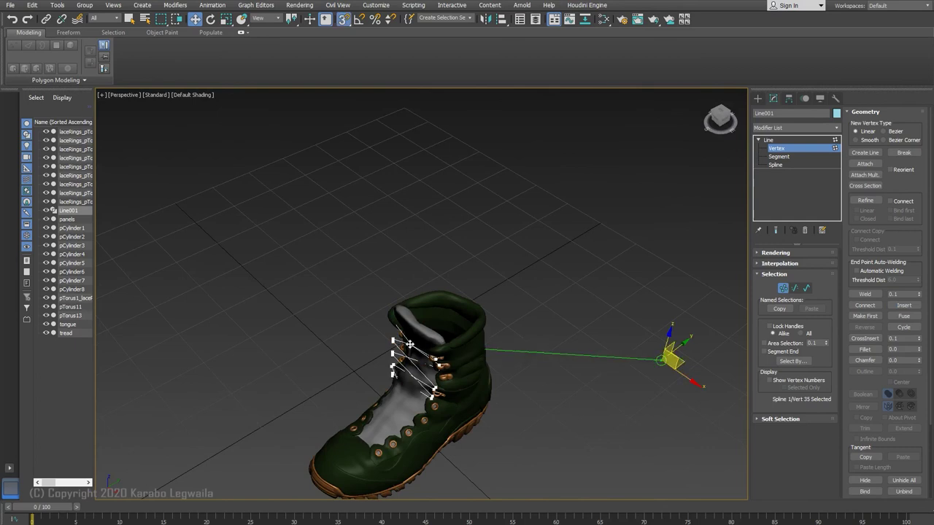
scroll(420, 357, up, 5)
key(s)
alt+middle_drag(372, 374, 438, 358)
drag(371, 308, 372, 317)
alt+middle_drag(376, 318, 343, 344)
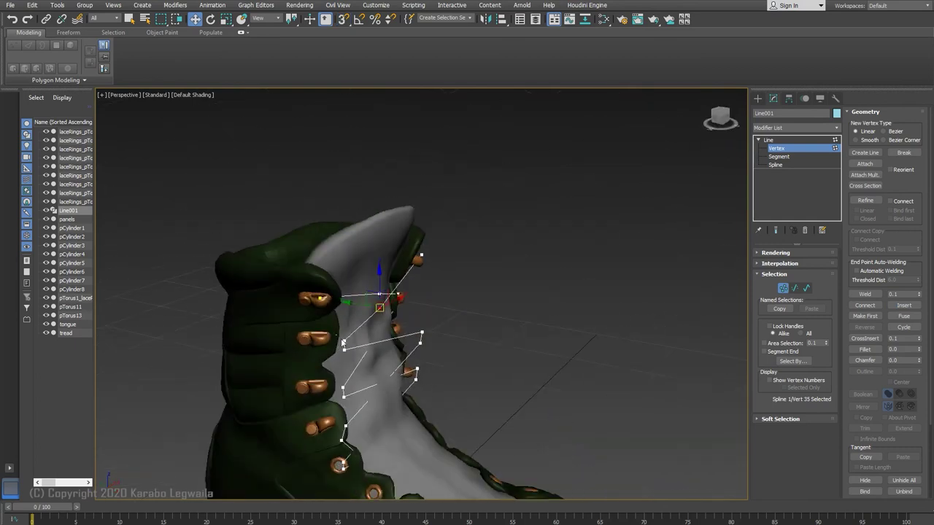
Insert a vertex into the next crossing segment down and move it in towards the tongue.
alt+middle_drag(408, 378, 340, 373)
click(905, 307)
click(456, 357)
alt+middle_drag(455, 357, 526, 401)
key(w)
click(680, 377)
drag(703, 377, 694, 377)
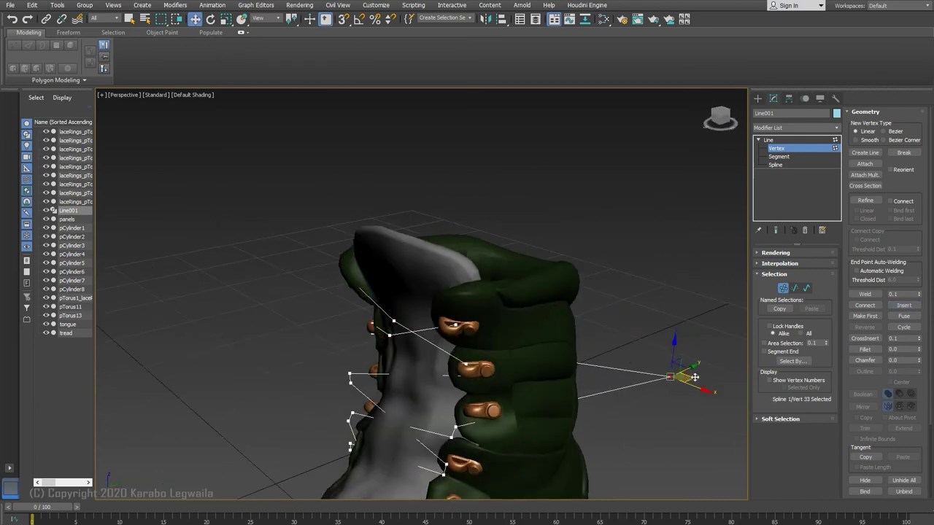
drag(412, 384, 413, 384)
alt+middle_drag(413, 383, 556, 424)
Move the paired lace vertices onto the third hook on one side and adjust the neighbouring crossing vertex over the tongue.
drag(402, 379, 517, 348)
middle_drag(697, 418, 479, 385)
alt+middle_drag(476, 350, 515, 391)
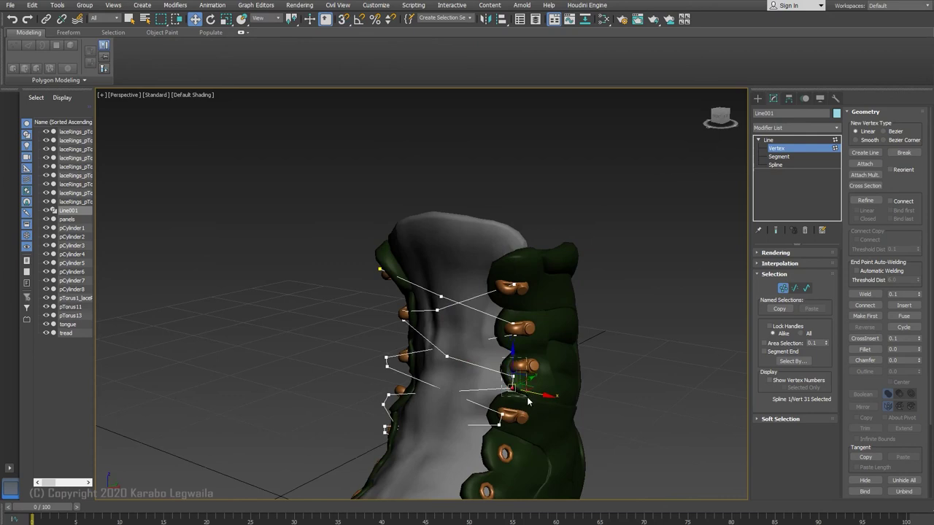
drag(527, 398, 528, 398)
alt+middle_drag(528, 398, 471, 395)
drag(541, 393, 566, 394)
alt+middle_drag(566, 394, 604, 400)
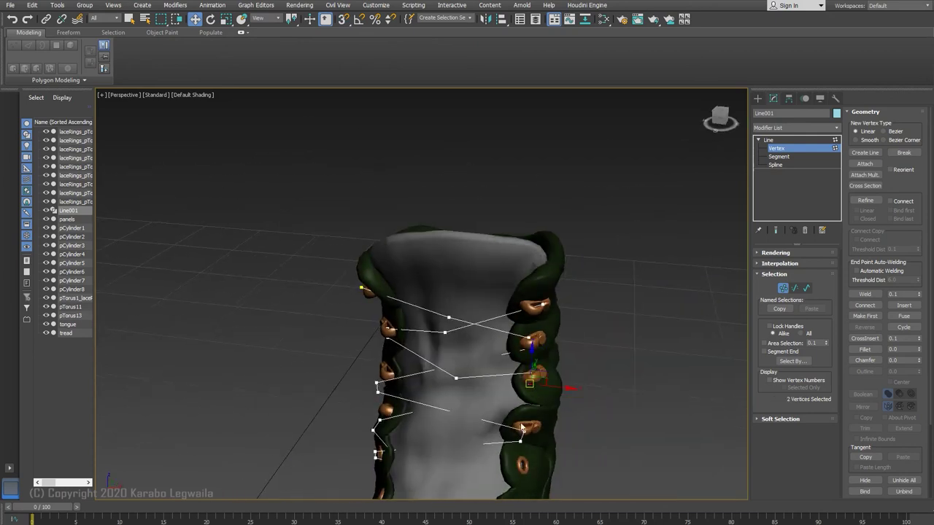
click(521, 425)
alt+middle_drag(521, 425, 428, 401)
alt+middle_drag(541, 417, 466, 449)
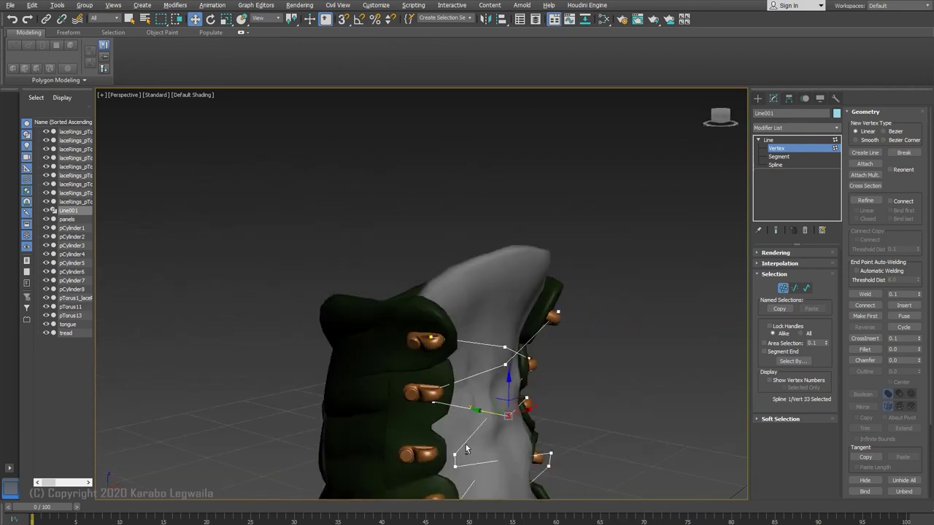
Insert a vertex into the crossing segment between the second and third hooks and move it in front of the tongue.
click(904, 305)
key(F3)
alt+middle_drag(582, 439, 547, 446)
click(558, 376)
key(w)
drag(680, 289, 751, 371)
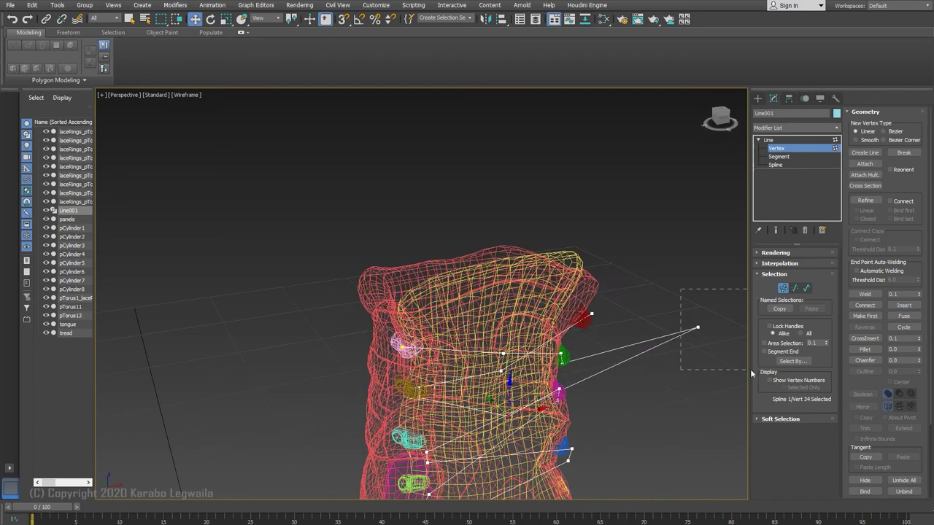
alt+middle_drag(693, 354, 620, 384)
key(s)
key(F3)
drag(707, 319, 215, 318)
alt+middle_drag(277, 332, 407, 343)
scroll(413, 338, up, 4)
key(s)
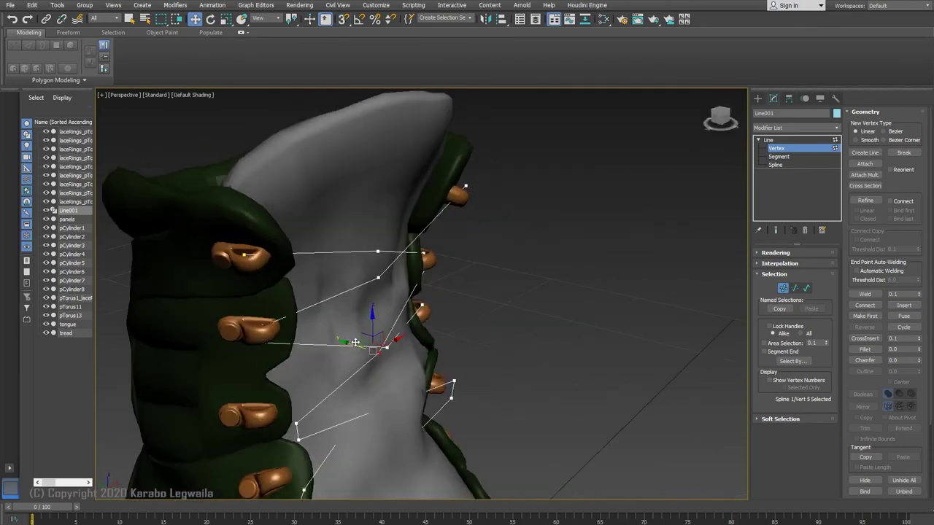
Align the middle vertices of the two upper lace crossings so they meet over the centre of the tongue.
alt+middle_drag(387, 308, 367, 270)
drag(424, 270, 427, 269)
drag(391, 235, 396, 218)
click(372, 245)
drag(376, 207, 376, 210)
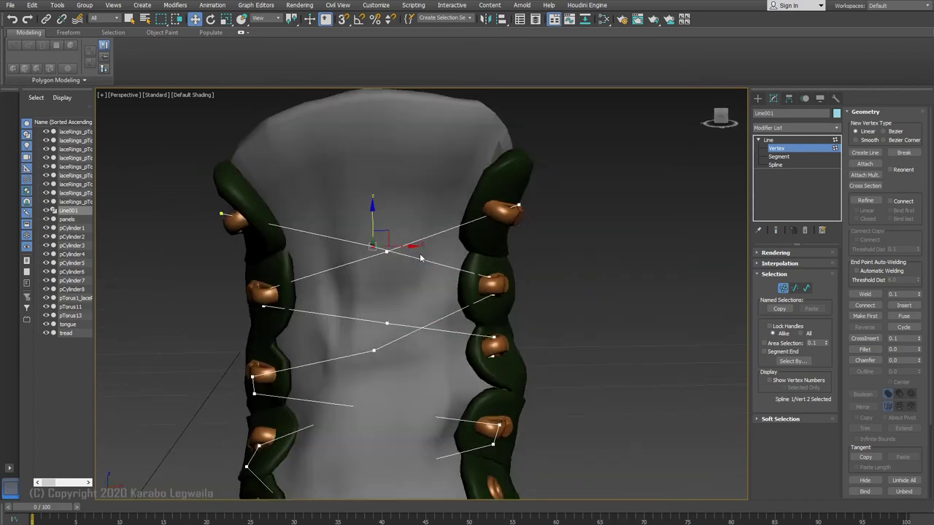
drag(421, 246, 434, 250)
drag(373, 354, 387, 337)
alt+middle_drag(387, 337, 434, 316)
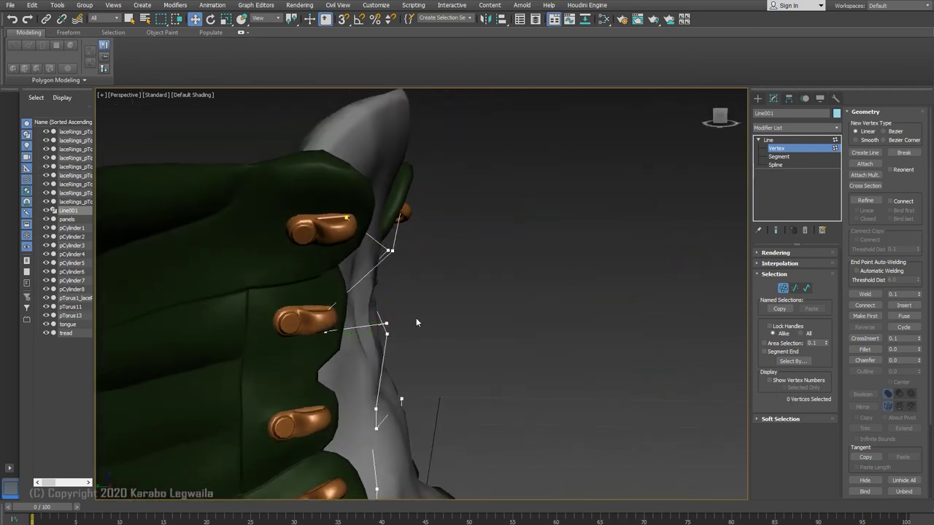
Move the paired lace vertices onto the third hook on the opposite side.
drag(286, 413, 278, 413)
alt+middle_drag(577, 434, 442, 451)
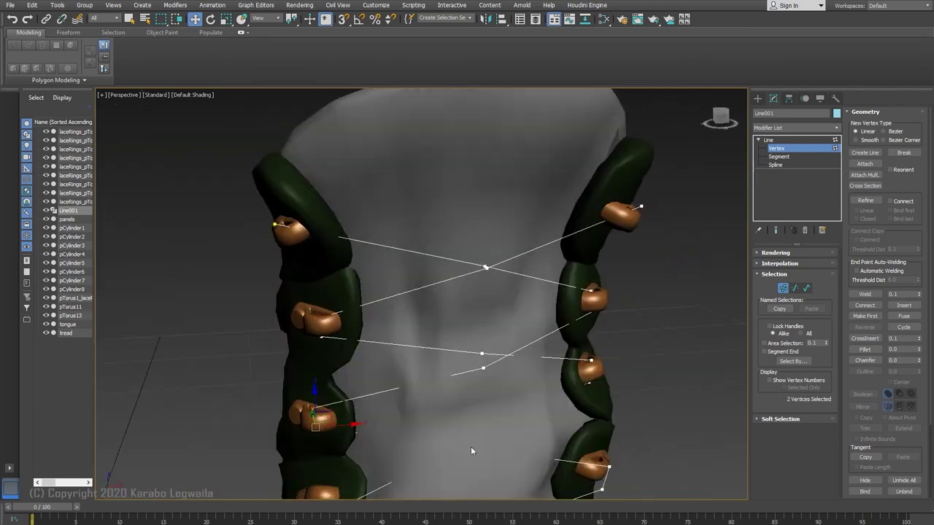
scroll(510, 447, down, 5)
alt+middle_drag(515, 447, 496, 440)
Save the scene inside the Travis folder.
key(ctrl+s)
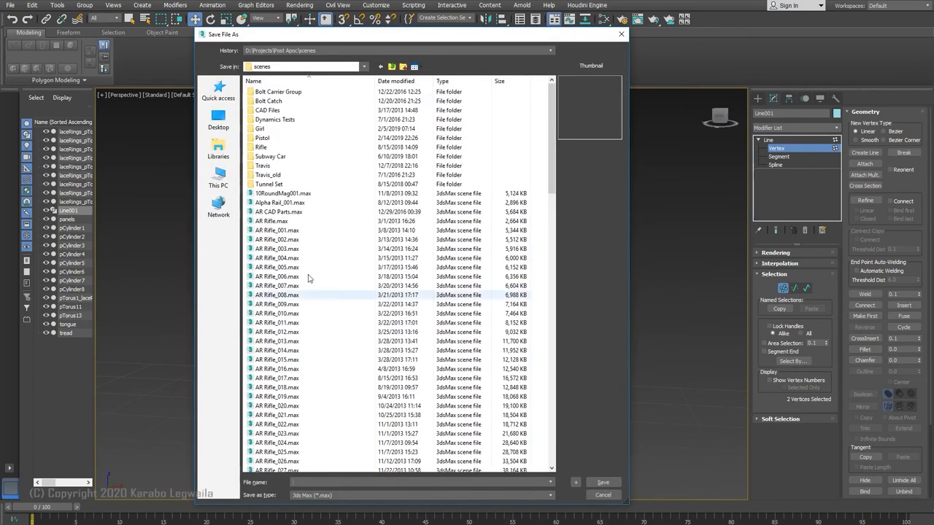
double_click(265, 167)
double_click(264, 91)
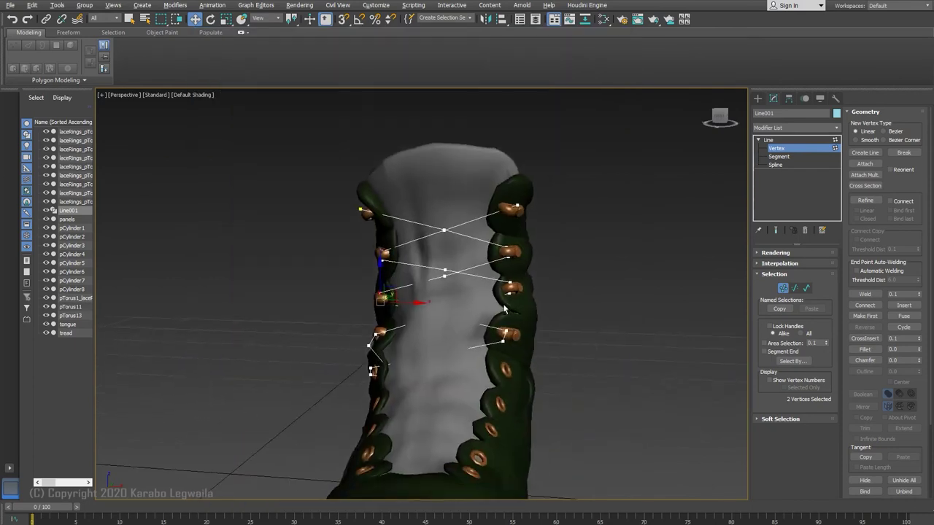
Preview the line as viewport geometry, set its radial thickness to 0.39, and turn the viewport preview off.
alt+middle_drag(438, 314, 812, 334)
click(780, 150)
click(801, 253)
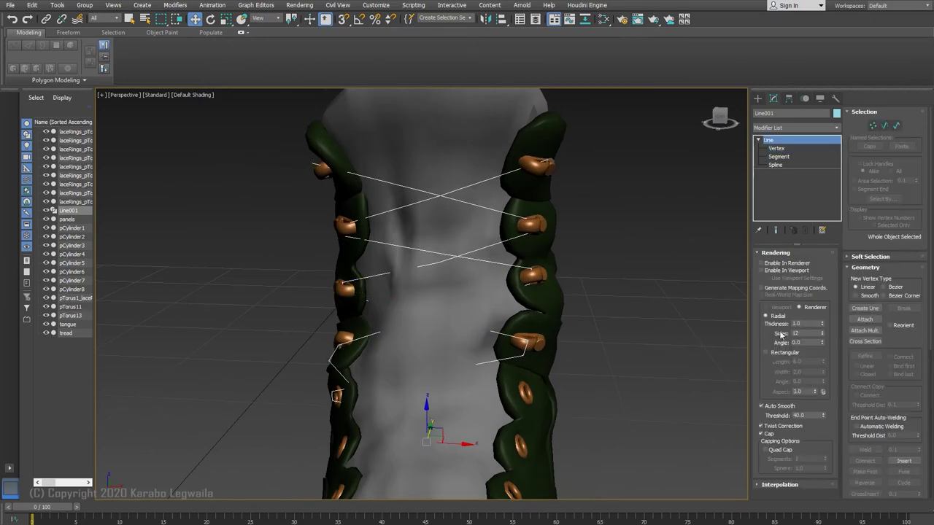
click(775, 272)
middle_drag(593, 283, 619, 290)
drag(822, 324, 823, 365)
middle_drag(632, 266, 503, 281)
alt+middle_drag(503, 281, 558, 317)
middle_drag(558, 317, 634, 239)
click(768, 272)
Insert a vertex into the crossing segment between the third and fourth hooks and place it in front of the tongue.
click(776, 148)
alt+middle_drag(507, 267, 511, 284)
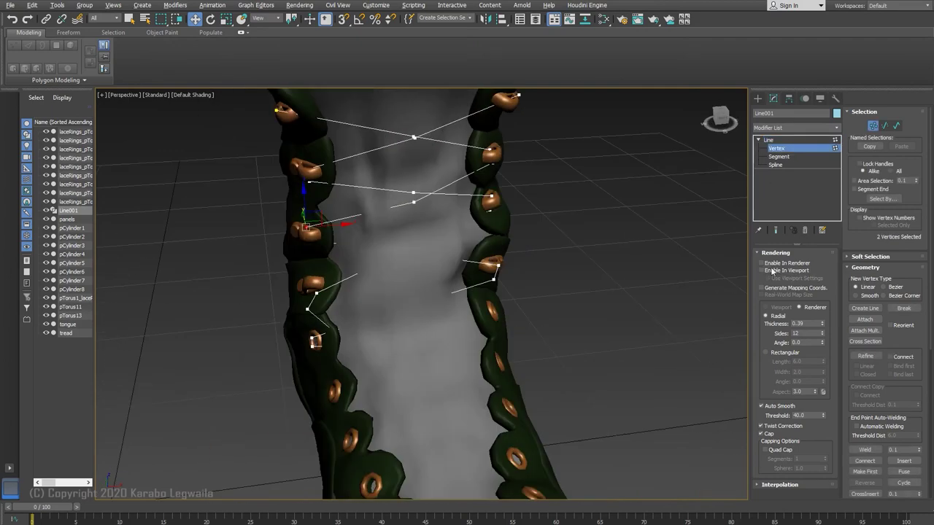
key(F3)
middle_drag(586, 312, 577, 317)
click(401, 254)
alt+middle_drag(583, 266, 481, 262)
key(w)
key(F3)
click(625, 261)
drag(637, 261, 377, 274)
mouse_move(424, 311)
alt+middle_down()
mouse_move(544, 285)
mouse_move(323, 305)
mouse_move(494, 335)
alt+middle_up()
key(s)
Insert a vertex into the crossing segment running down from the fourth hook and move it in to the tongue.
key(F3)
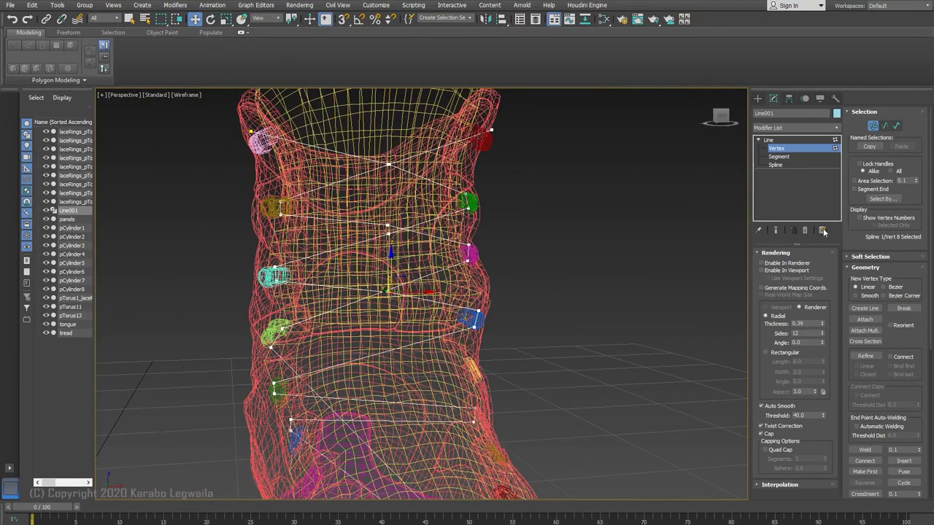
click(904, 461)
alt+middle_drag(431, 306, 420, 336)
click(388, 343)
alt+middle_drag(482, 346, 413, 354)
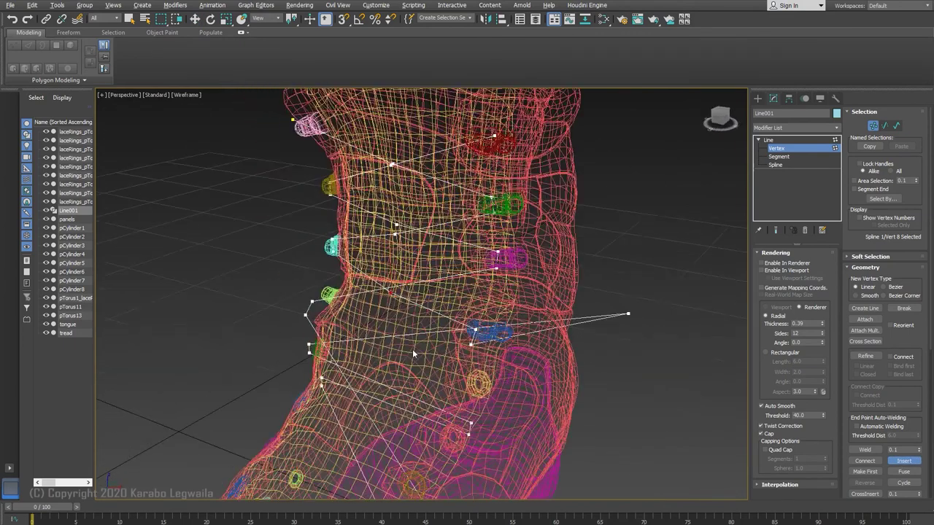
key(w)
click(628, 313)
key(s)
key(F3)
drag(629, 313, 397, 322)
alt+middle_drag(396, 321, 275, 311)
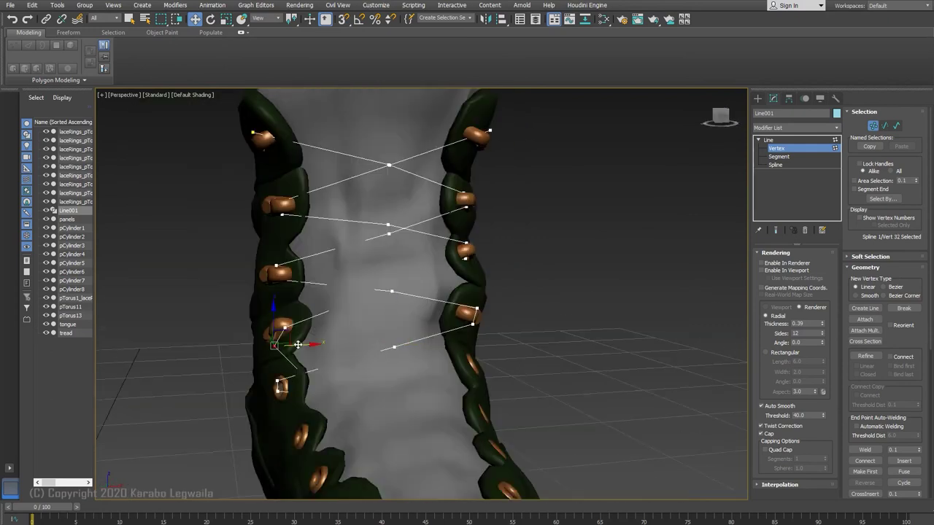
Move the paired lace vertices onto the fourth hook on one side.
alt+middle_drag(307, 341, 343, 333)
ctrl+click(285, 329)
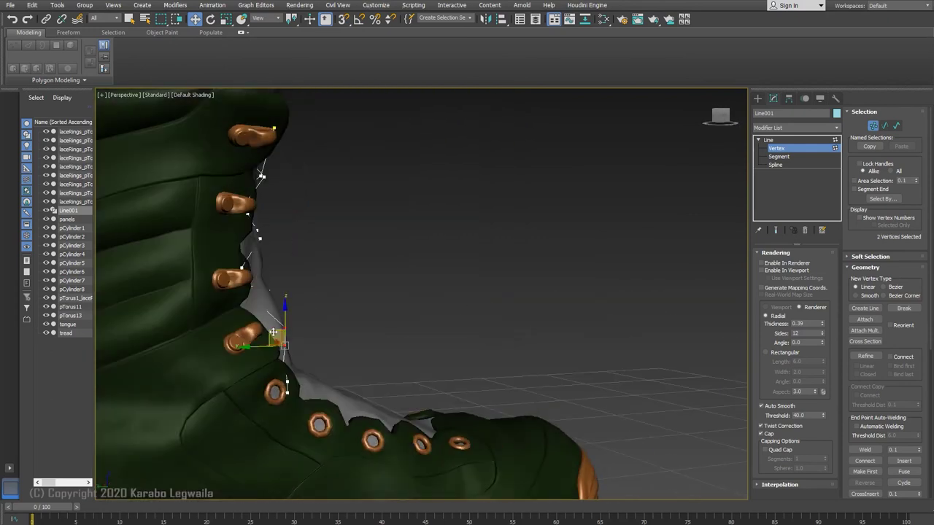
alt+middle_drag(250, 336, 139, 305)
scroll(237, 321, up, 5)
click(250, 292)
scroll(418, 374, down, 5)
Select the lace vertex pair beside the fourth hook on the opposite side and move it onto that hook.
mouse_move(417, 373)
alt+middle_down()
mouse_move(470, 403)
mouse_move(449, 390)
mouse_move(415, 390)
mouse_move(397, 374)
mouse_move(409, 384)
alt+middle_up()
key(F3)
mouse_move(325, 350)
alt+middle_down()
mouse_move(395, 356)
mouse_move(355, 315)
mouse_move(307, 312)
alt+middle_up()
click(380, 318)
key(F3)
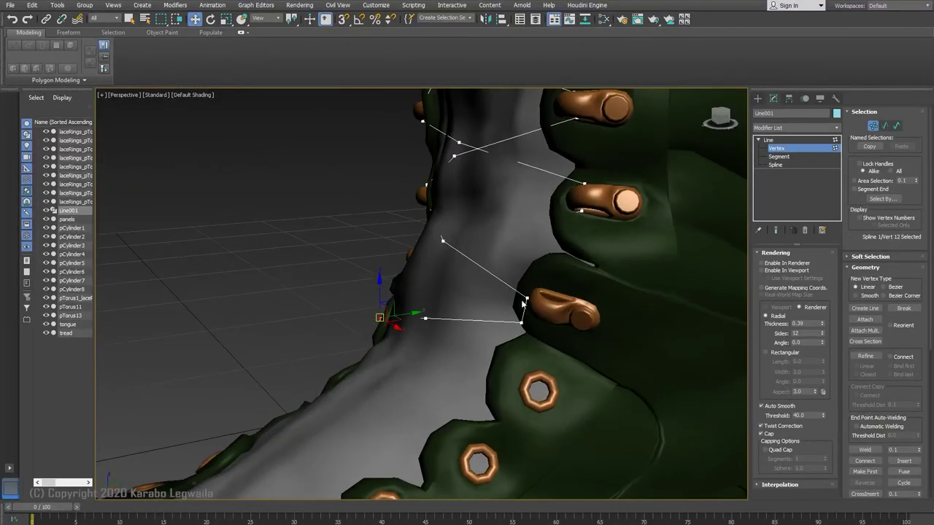
drag(549, 283, 508, 337)
alt+middle_drag(555, 335, 489, 314)
drag(559, 304, 589, 315)
Switch to Maya and examine how the scanned boot's laces run across the hooks and first eyelets.
alt+middle_drag(357, 317, 502, 341)
scroll(460, 326, down, 2)
scroll(502, 341, up, 3)
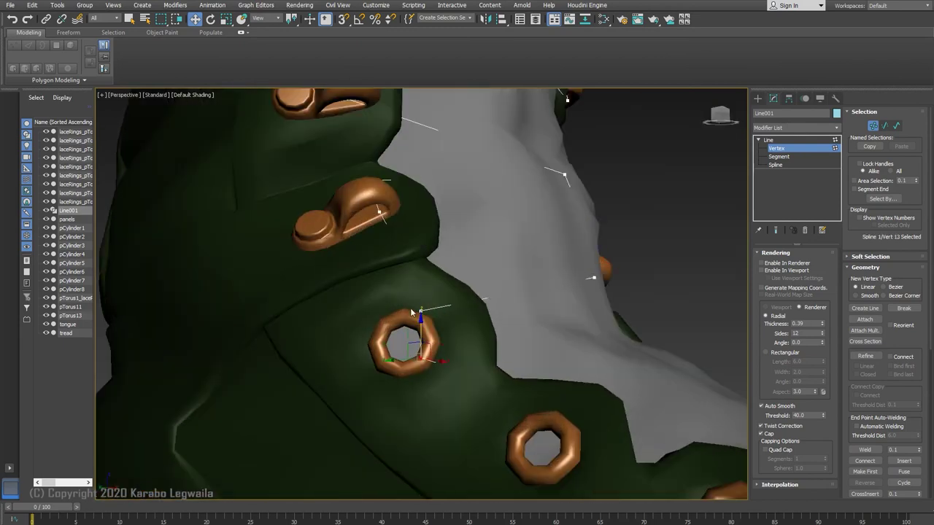
mouse_move(266, 524)
click(320, 512)
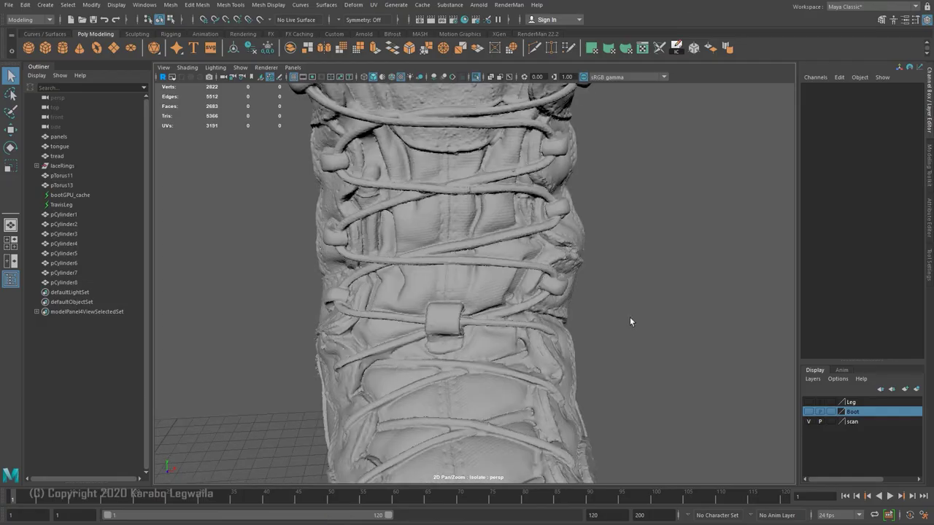
alt+drag(412, 358, 521, 308)
key(alt+Tab)
Back in 3ds Max, reposition the paired lace vertices at the first eyelet below the hooks.
alt+middle_drag(478, 365, 400, 301)
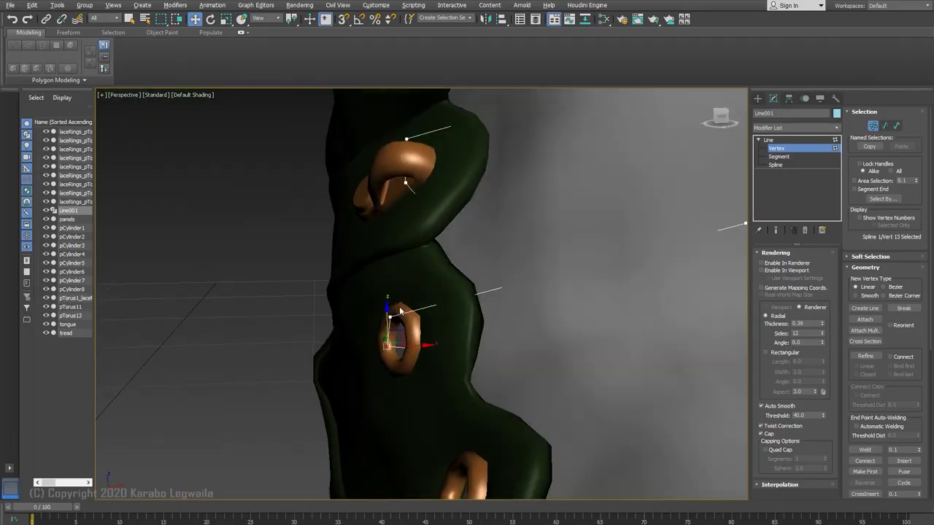
alt+middle_drag(425, 332, 574, 341)
scroll(493, 330, down, 5)
key(F3)
drag(612, 386, 666, 292)
mouse_move(666, 292)
alt+middle_down()
mouse_move(616, 415)
mouse_move(644, 420)
alt+middle_up()
key(F3)
key(F3)
drag(614, 357, 614, 334)
mouse_move(613, 334)
alt+middle_down()
mouse_move(667, 370)
mouse_move(596, 402)
mouse_move(623, 405)
mouse_move(598, 397)
alt+middle_up()
key(F3)
key(F3)
Adjust the individual vertices of the lace so it passes through the first eyelet.
click(607, 379)
drag(607, 378, 615, 368)
key(F3)
alt+middle_drag(614, 373, 711, 412)
key(F3)
alt+middle_drag(711, 412, 766, 413)
drag(504, 385, 558, 401)
mouse_move(583, 413)
alt+middle_down()
mouse_move(502, 423)
mouse_move(591, 440)
mouse_move(891, 436)
alt+middle_up()
Move the next pair of lace vertices down the boot into the second eyelet on one side.
key(F3)
middle_drag(637, 465, 610, 337)
click(530, 369)
key(F3)
key(w)
drag(572, 247, 569, 241)
alt+middle_drag(569, 241, 549, 343)
drag(583, 254, 598, 261)
alt+middle_drag(599, 261, 656, 248)
drag(557, 232, 563, 222)
alt+middle_drag(563, 292, 778, 363)
Refine the lowest crossing segment near the toe by adding a vertex at its middle.
click(779, 157)
alt+middle_drag(656, 256, 619, 279)
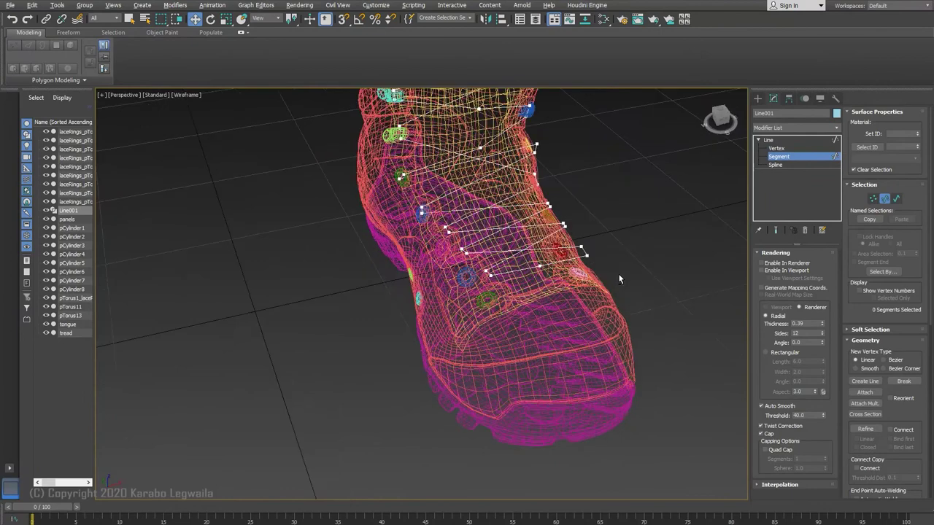
drag(908, 415, 920, 347)
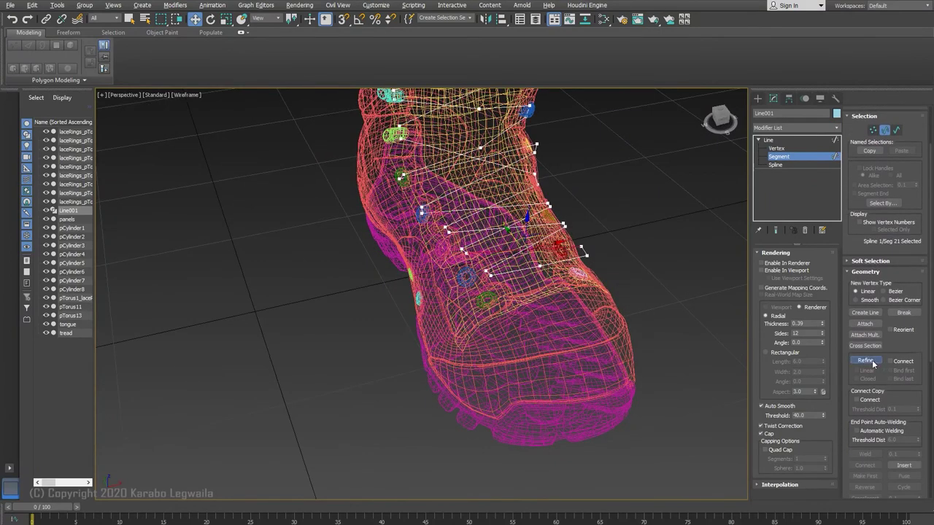
click(874, 364)
alt+middle_drag(511, 208, 532, 238)
alt+middle_drag(588, 307, 628, 233)
key(w)
Select the neighbouring crossing segments near the toe and refine them with middle vertices.
scroll(629, 243, up, 4)
click(509, 299)
ctrl+click(509, 271)
click(865, 364)
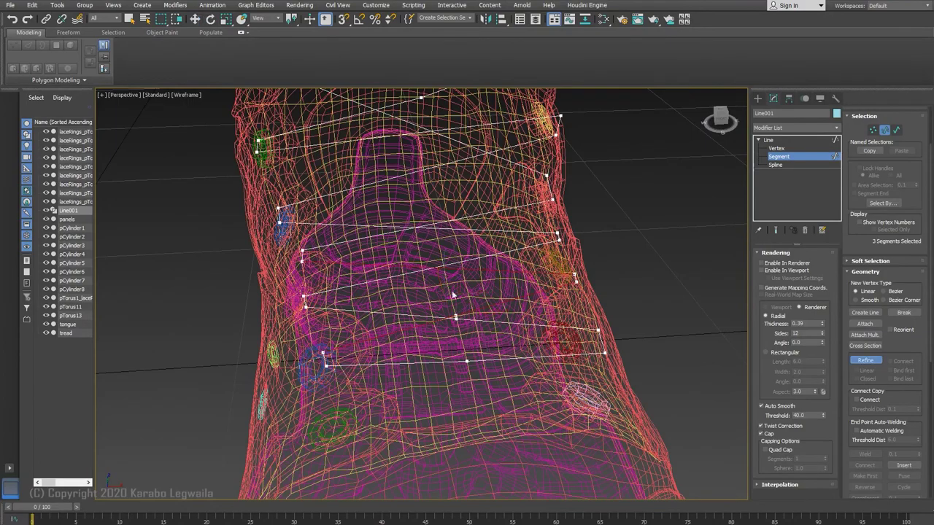
alt+middle_drag(496, 305, 398, 281)
click(525, 315)
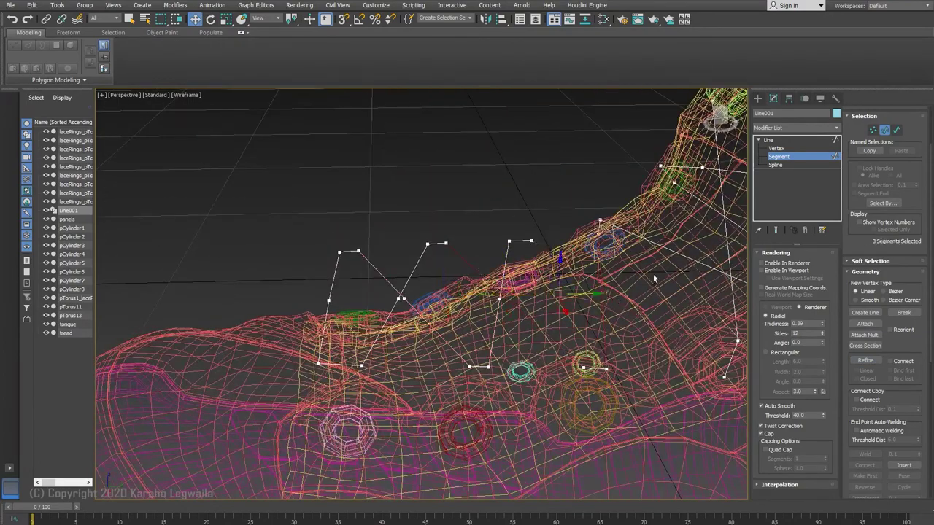
Select the remaining crossing segments between the eyelets and refine each with a vertex over the tongue.
ctrl+click(709, 267)
scroll(711, 259, down, 3)
ctrl+click(712, 255)
alt+middle_drag(617, 250, 530, 267)
ctrl+click(639, 241)
scroll(652, 194, down, 3)
scroll(626, 319, up, 3)
scroll(529, 261, up, 2)
ctrl+click(527, 288)
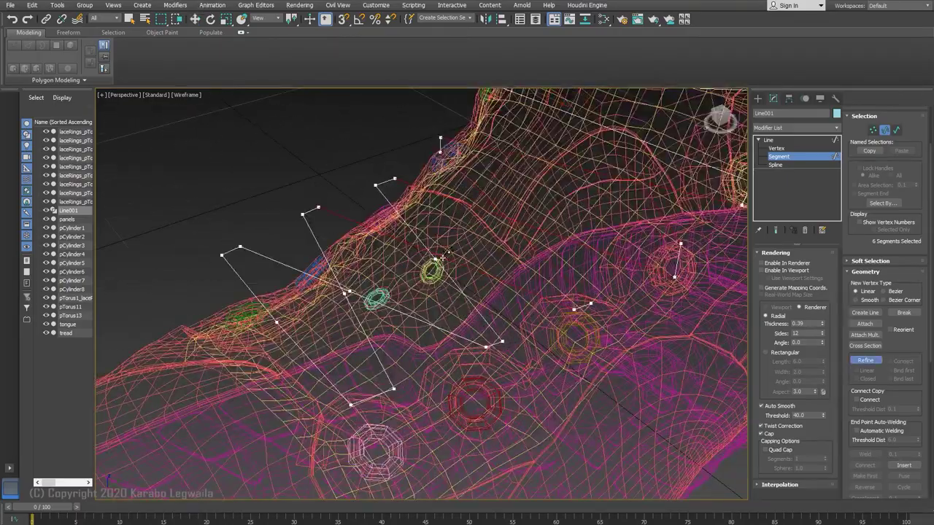
click(442, 257)
alt+middle_drag(442, 257, 508, 292)
click(524, 281)
click(523, 285)
alt+middle_drag(539, 236, 508, 240)
click(527, 189)
middle_drag(527, 189, 555, 351)
click(864, 361)
Return to vertex editing and adjust the lace vertex beside the second eyelet on the opposite side.
mouse_move(525, 292)
alt+middle_down()
mouse_move(613, 197)
mouse_move(542, 294)
mouse_move(632, 301)
alt+middle_up()
key(F3)
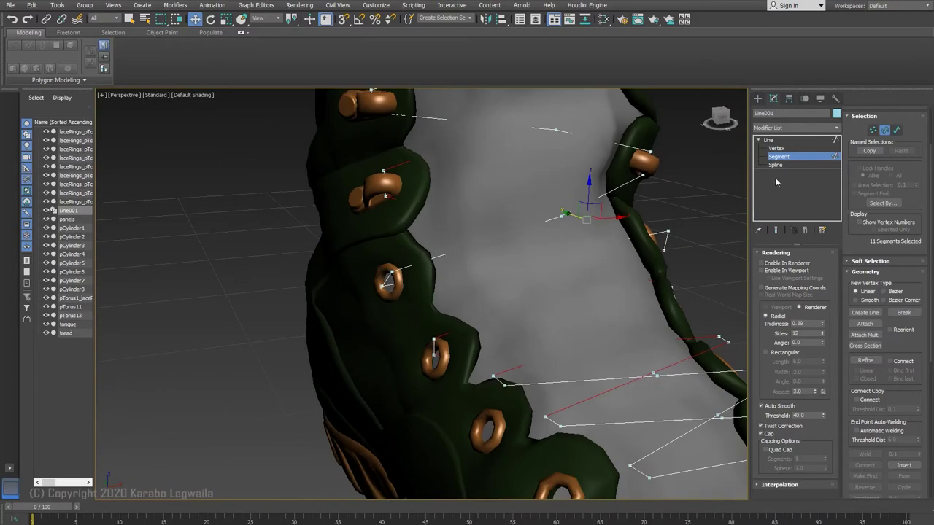
key(1)
click(628, 374)
scroll(628, 371, up, 2)
mouse_move(628, 372)
alt+middle_down()
mouse_move(444, 266)
mouse_move(575, 219)
mouse_move(510, 313)
alt+middle_up()
click(572, 262)
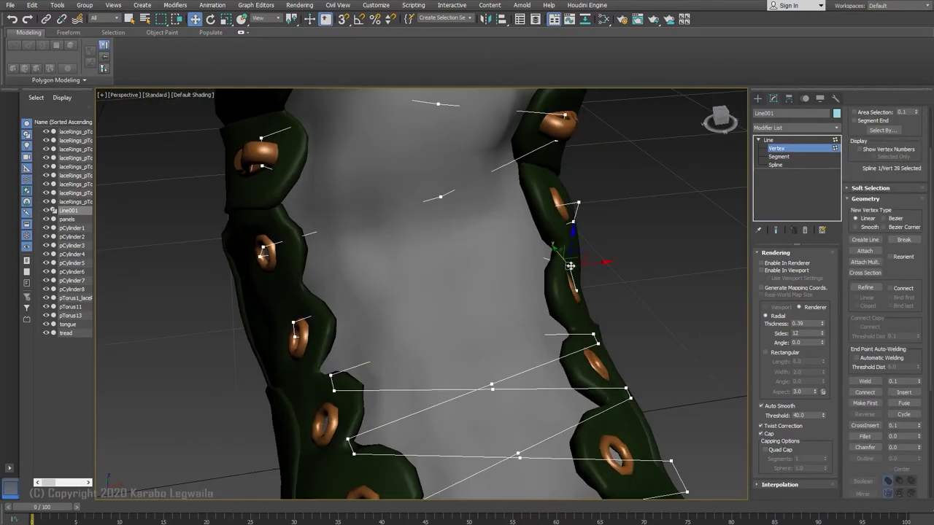
Select the crossing lace vertices over the tongue and position the one beside the upper right-row eyelets, checking it in wireframe.
alt+middle_drag(572, 261, 474, 245)
key(F3)
click(533, 165)
key(F3)
mouse_move(408, 208)
alt+middle_down()
mouse_move(520, 214)
mouse_move(400, 213)
alt+middle_up()
key(F3)
click(505, 205)
key(F3)
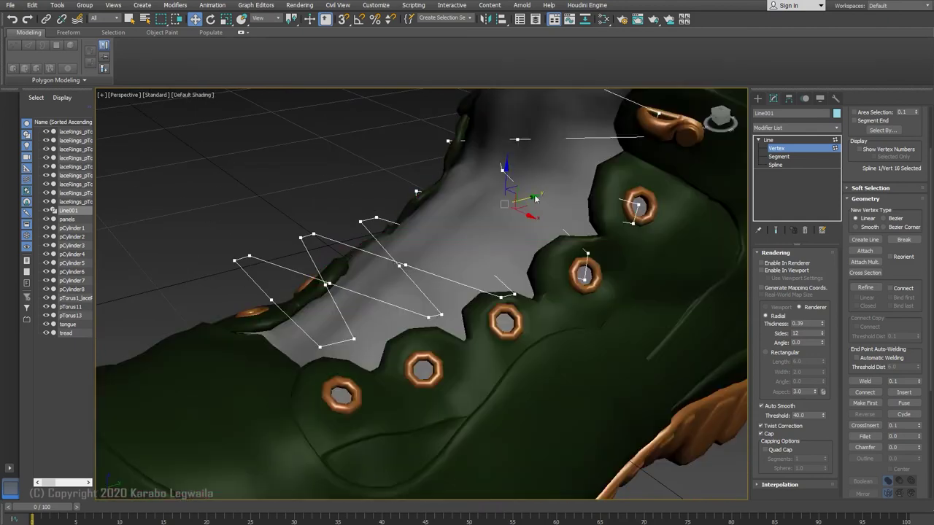
Select the next pair of crossing lace vertices lower on the tongue and move them onto its surface.
alt+middle_drag(486, 158, 515, 192)
alt+middle_drag(569, 246, 531, 231)
key(F3)
drag(450, 237, 470, 219)
key(F3)
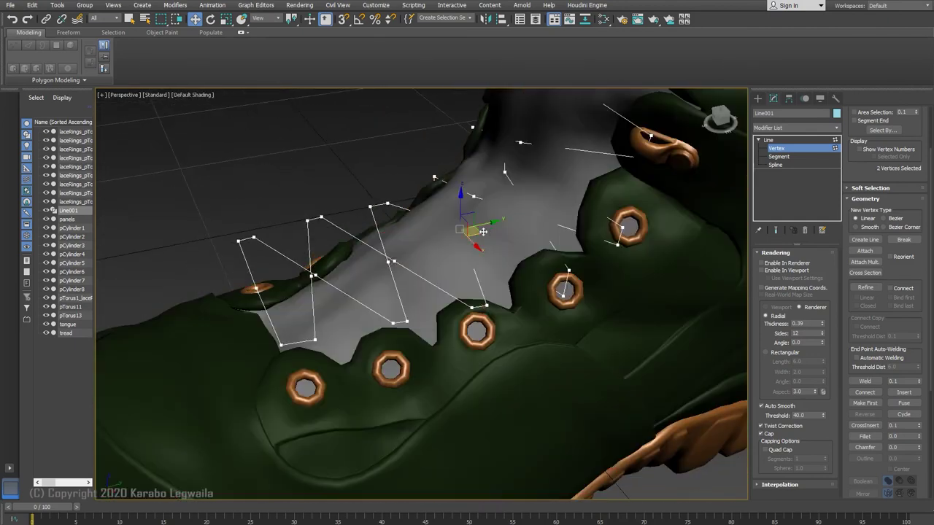
Position the lace vertices at the fifth eyelet from the toe in the right row so they pass through its hole.
alt+middle_drag(471, 266, 421, 184)
middle_drag(421, 184, 386, 277)
click(532, 359)
mouse_move(532, 358)
alt+middle_down()
mouse_move(533, 342)
mouse_move(613, 343)
mouse_move(546, 352)
alt+middle_up()
click(575, 346)
drag(591, 338, 615, 328)
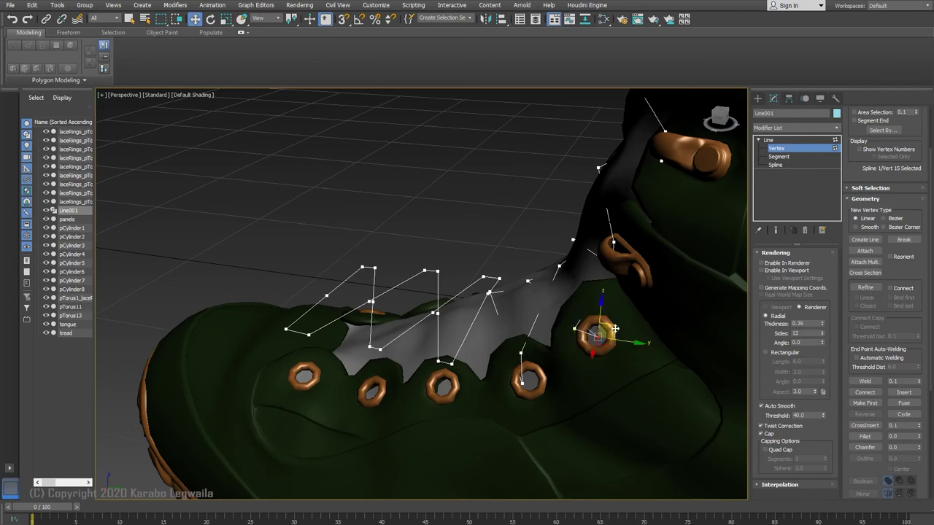
drag(598, 297, 600, 295)
alt+middle_drag(600, 296, 634, 311)
drag(597, 309, 583, 311)
alt+middle_drag(582, 311, 558, 335)
Move the pair of lace vertices down to the left row's third eyelet, with one in its hole and one above.
middle_drag(492, 412, 558, 328)
alt+middle_drag(522, 358, 620, 346)
drag(645, 308, 713, 343)
alt+middle_drag(700, 337, 618, 245)
drag(606, 219, 591, 285)
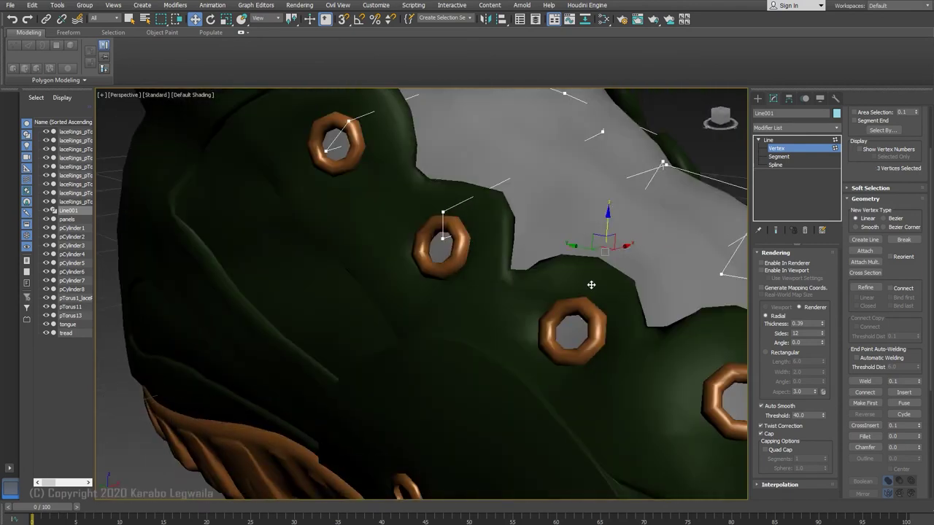
alt+middle_drag(588, 305, 567, 295)
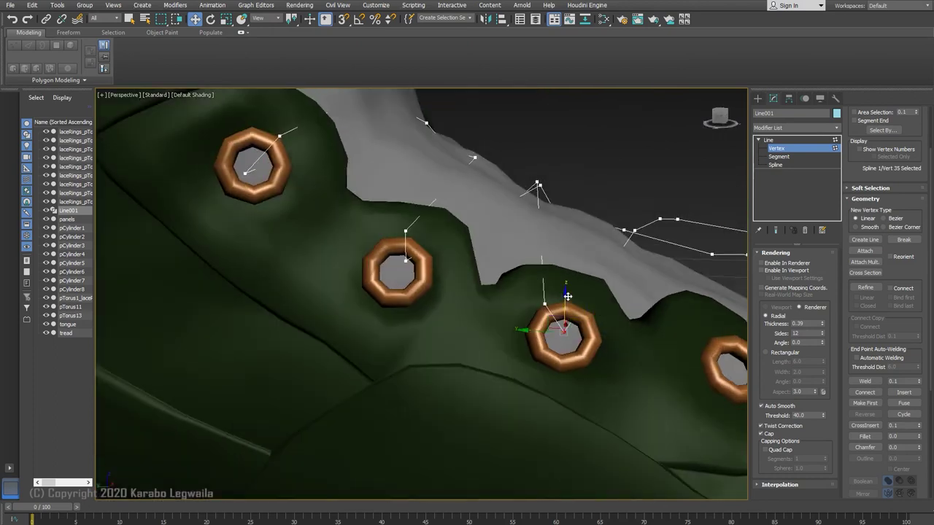
drag(533, 305, 552, 306)
Select the two lace vertices for the left row's second eyelet and fit them into its hole and rim.
alt+middle_drag(552, 306, 504, 302)
drag(522, 281, 565, 314)
alt+middle_drag(503, 306, 545, 302)
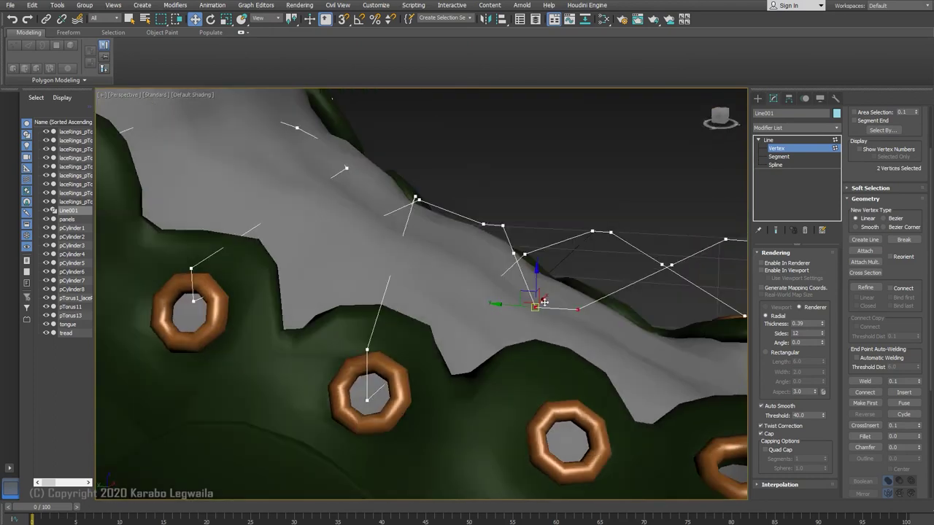
alt+middle_drag(548, 393, 544, 379)
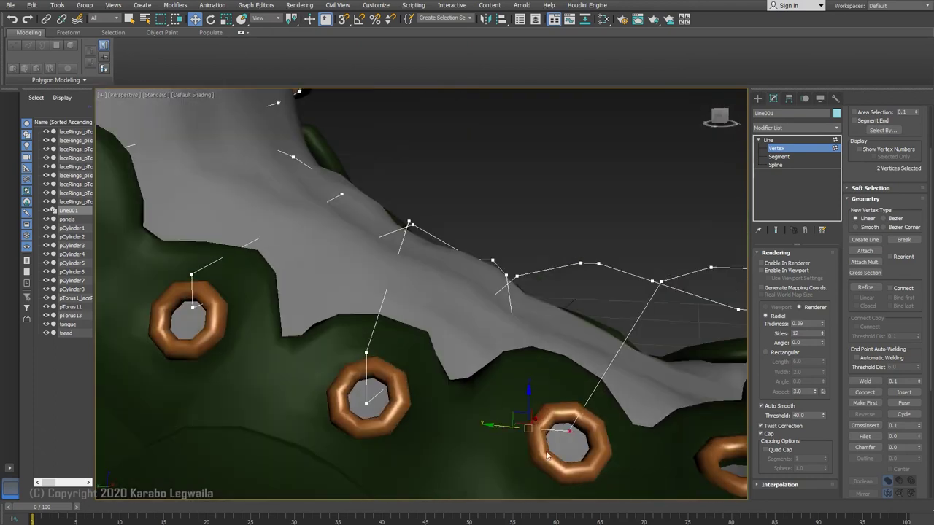
alt+middle_drag(572, 414, 519, 411)
drag(575, 418, 583, 427)
alt+middle_drag(584, 427, 550, 397)
drag(550, 398, 557, 394)
alt+middle_drag(557, 394, 504, 391)
drag(595, 401, 607, 398)
alt+middle_drag(606, 398, 544, 348)
Bring the lace vertices over to the right row's second eyelet and lower one into its hole.
middle_drag(544, 349, 460, 342)
drag(486, 344, 465, 343)
alt+middle_drag(466, 343, 488, 388)
click(475, 385)
drag(474, 370, 472, 437)
alt+middle_drag(472, 437, 480, 411)
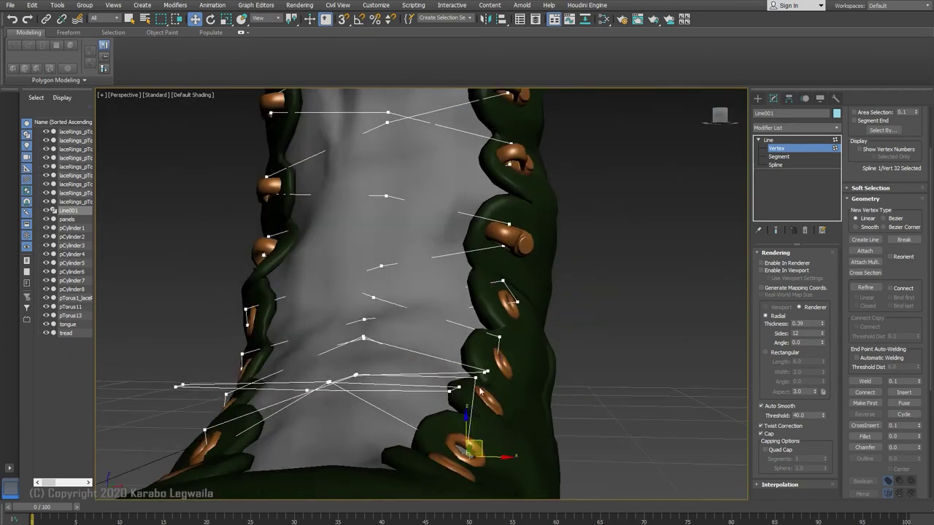
drag(479, 419, 474, 433)
alt+middle_drag(529, 413, 477, 435)
Lower a lace vertex into the right row's third eyelet and adjust the vertex above its rim.
alt+middle_drag(469, 404, 507, 308)
click(548, 382)
mouse_move(549, 383)
alt+middle_down()
mouse_move(543, 430)
mouse_move(558, 390)
alt+middle_up()
drag(555, 372, 558, 411)
alt+middle_drag(558, 410, 547, 438)
drag(555, 412, 571, 374)
click(563, 382)
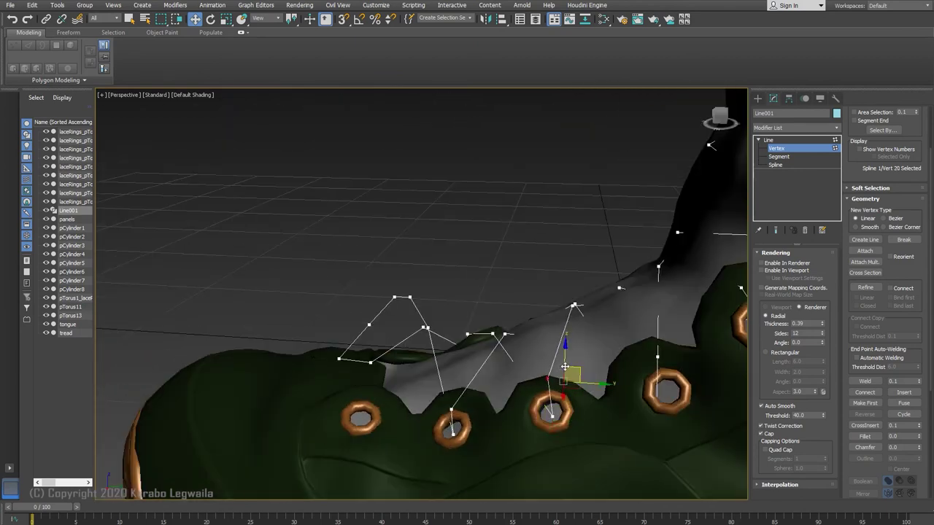
alt+middle_drag(511, 379, 563, 368)
drag(560, 368, 556, 371)
Move the lace vertices down to the right row's first eyelet, placing one inside the hole.
alt+middle_drag(556, 372, 420, 291)
drag(404, 267, 381, 243)
alt+middle_drag(400, 275, 413, 279)
click(375, 294)
drag(382, 282, 371, 349)
alt+middle_drag(371, 349, 445, 372)
drag(396, 363, 384, 365)
alt+middle_drag(384, 365, 328, 336)
drag(350, 329, 350, 333)
Move the middle vertices of the lowest crossings down onto the tongue surface.
click(322, 295)
alt+middle_drag(322, 296, 291, 343)
drag(292, 343, 338, 313)
alt+middle_drag(338, 313, 365, 341)
drag(365, 341, 392, 339)
alt+middle_drag(392, 339, 390, 290)
Place the middle vertex of the lace's lowest bar at the tongue's toe end, checking the scanned boot in Maya.
click(255, 268)
alt+middle_drag(310, 288, 256, 329)
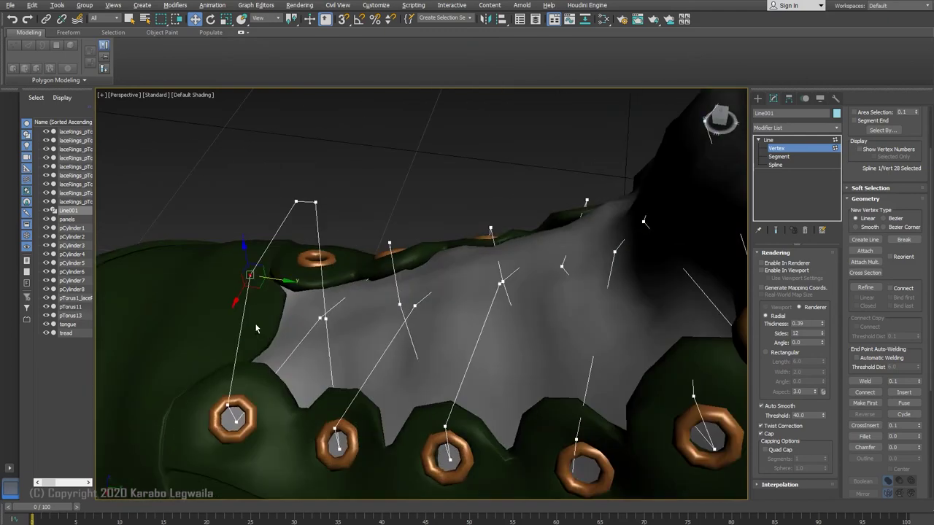
alt+middle_drag(267, 296, 263, 318)
drag(262, 318, 266, 314)
mouse_move(266, 313)
alt+middle_down()
mouse_move(291, 277)
mouse_move(270, 307)
alt+middle_up()
mouse_move(217, 519)
click(329, 507)
alt+drag(438, 379, 465, 460)
key(alt+Tab)
alt+middle_drag(292, 307, 270, 292)
drag(267, 294, 267, 287)
Adjust the lace vertex at the right row's first eyelet so the lowest bar enters its hole.
alt+middle_drag(285, 307, 329, 262)
click(382, 314)
alt+middle_drag(281, 303, 467, 362)
click(413, 343)
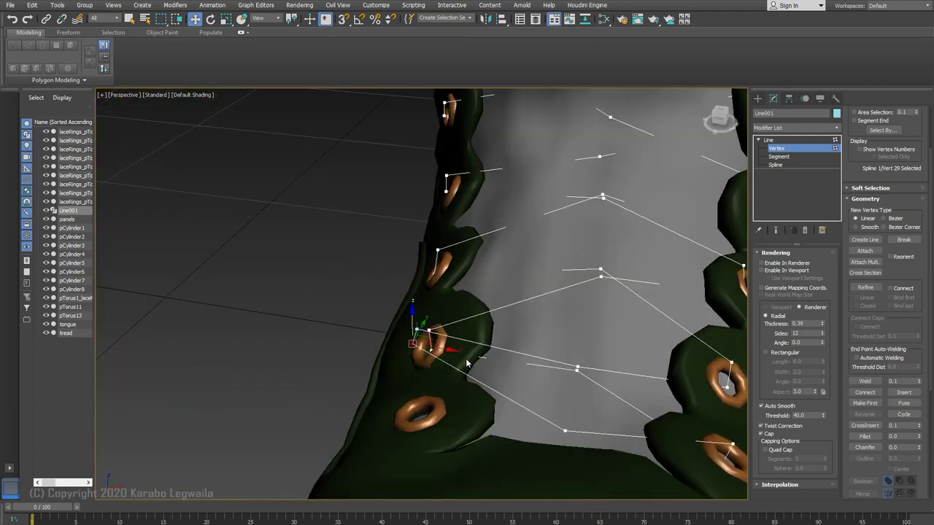
alt+middle_drag(526, 388, 345, 262)
alt+middle_drag(305, 227, 271, 208)
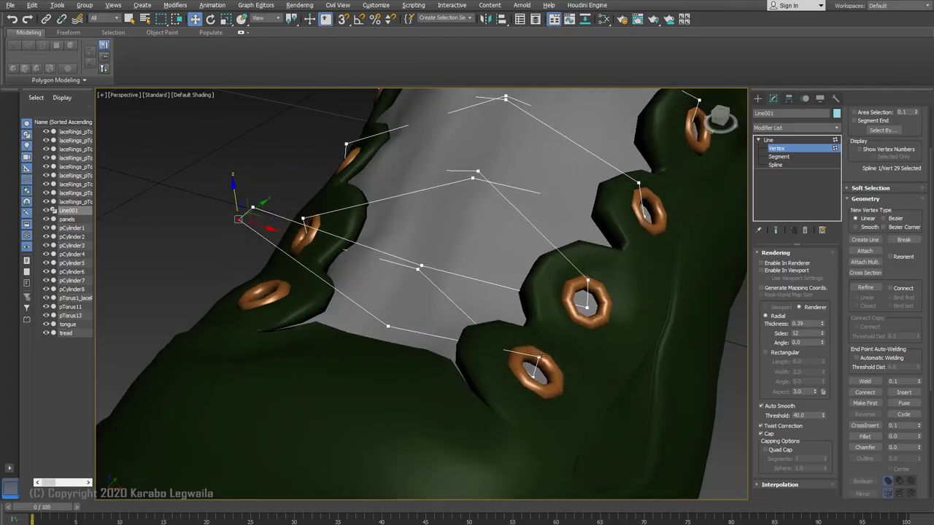
mouse_move(440, 384)
alt+middle_down()
mouse_move(428, 440)
mouse_move(442, 379)
alt+middle_up()
click(356, 414)
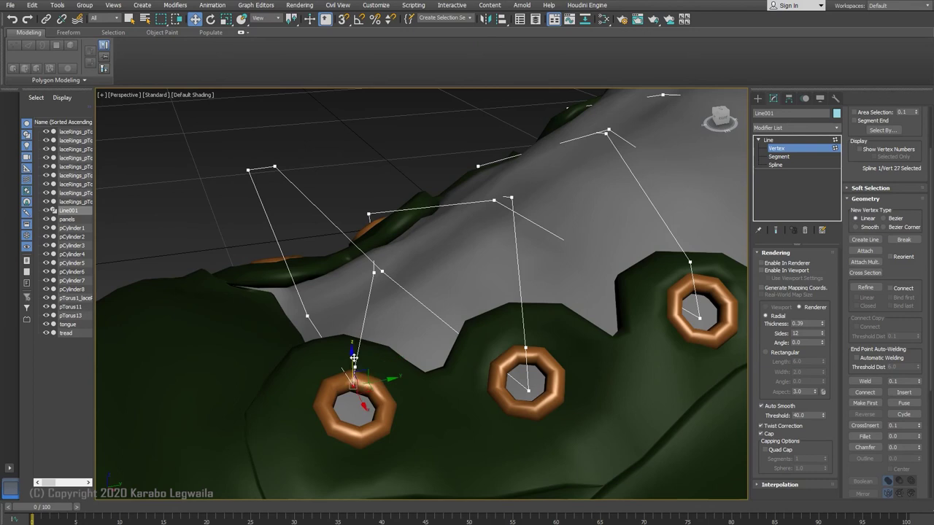
alt+middle_drag(358, 386, 348, 367)
drag(352, 349, 352, 345)
alt+middle_drag(352, 345, 372, 408)
drag(372, 409, 386, 404)
Move the end vertex of the lowest bar into the left row's first eyelet.
alt+middle_drag(386, 404, 503, 365)
middle_drag(503, 365, 369, 380)
scroll(454, 300, up, 2)
click(453, 300)
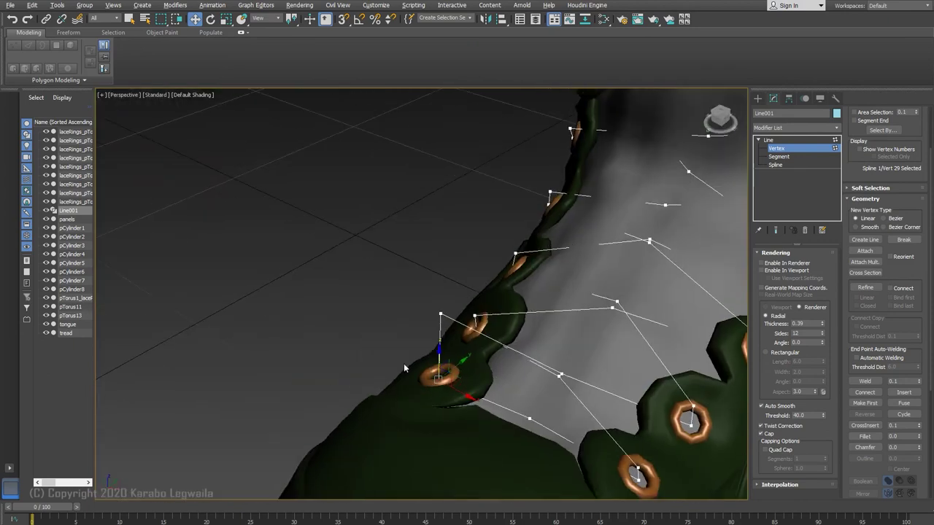
alt+middle_drag(443, 340, 539, 350)
drag(417, 364, 408, 367)
alt+middle_drag(409, 367, 359, 387)
Lower the remaining lace vertices onto the rims of the left row's first two eyelets.
scroll(368, 344, down, 5)
scroll(368, 344, up, 6)
click(342, 375)
drag(341, 338, 340, 347)
alt+middle_drag(340, 348, 431, 321)
click(439, 315)
drag(443, 282, 443, 292)
Adjust the upper lace vertex at the right row's second eyelet from several angles.
alt+middle_drag(443, 292, 562, 414)
click(459, 260)
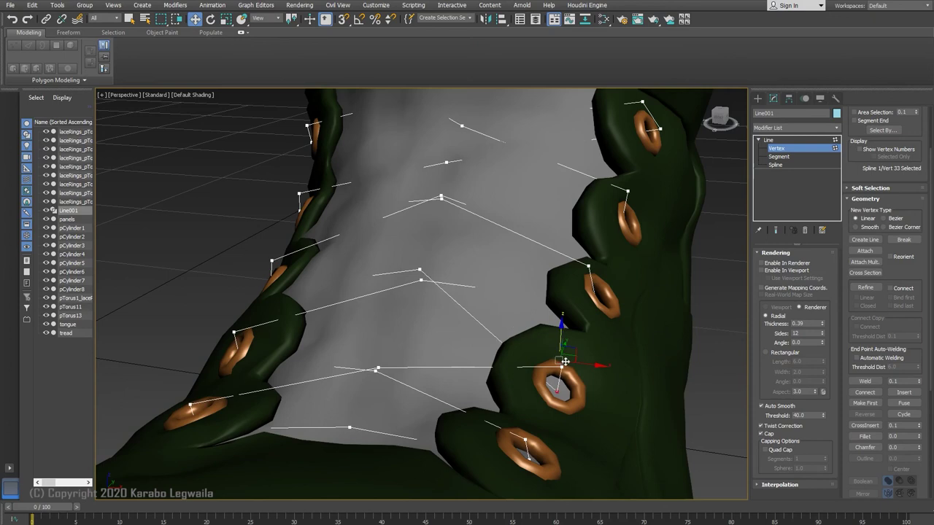
alt+middle_drag(565, 358, 521, 388)
alt+middle_drag(570, 358, 526, 409)
Adjust the lace vertex on the rim of the left row's second eyelet.
click(429, 365)
alt+middle_drag(443, 354, 405, 416)
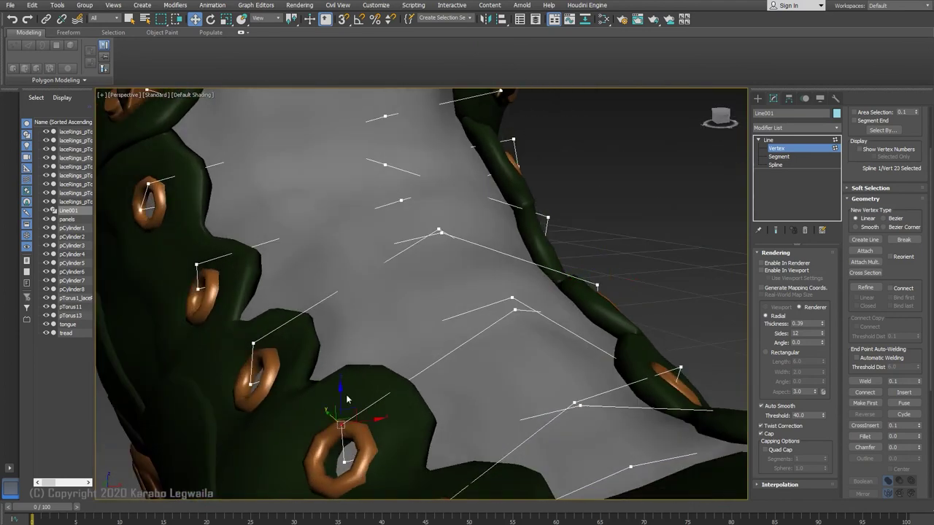
alt+middle_drag(367, 373, 394, 349)
drag(332, 400, 348, 406)
alt+middle_drag(348, 407, 370, 334)
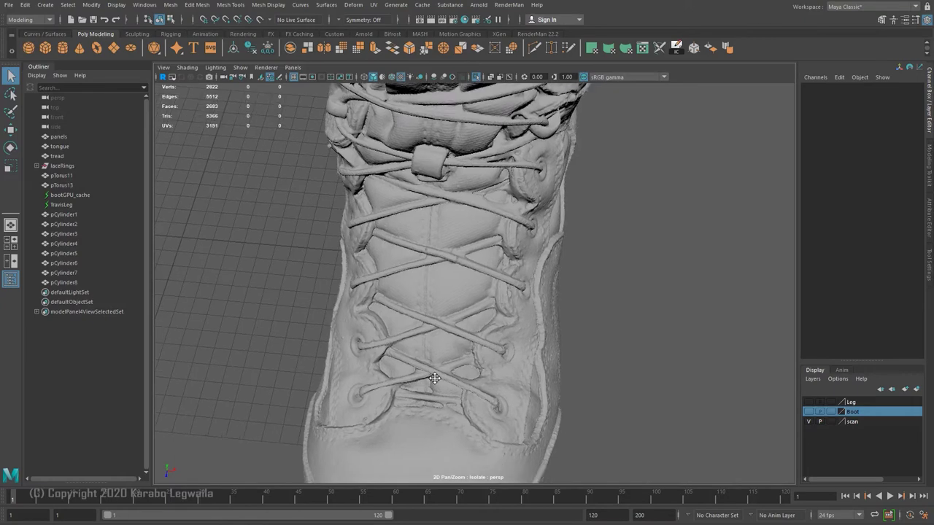
Check the lacing on the scanned boot in Maya and swap the two lace vertices at the left row's second eyelet.
middle_drag(427, 381, 413, 325)
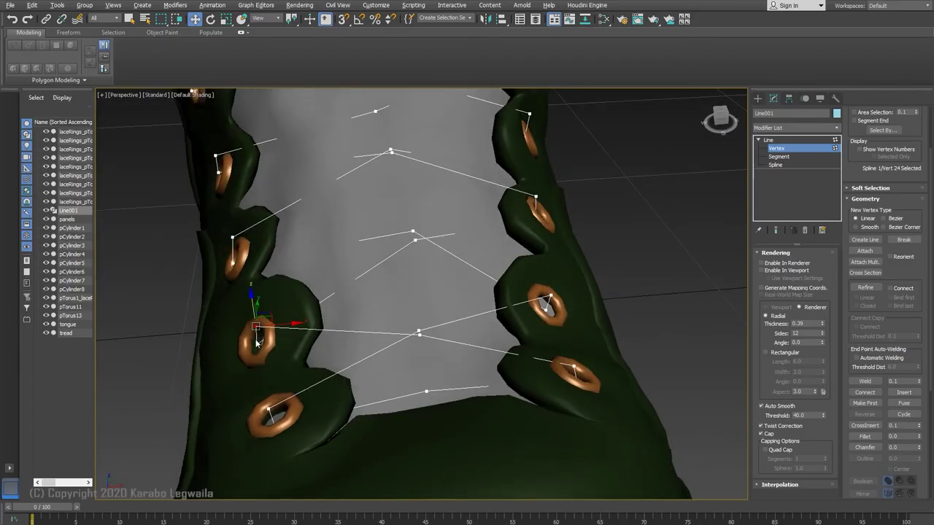
drag(256, 343, 255, 326)
drag(255, 326, 259, 344)
click(255, 325)
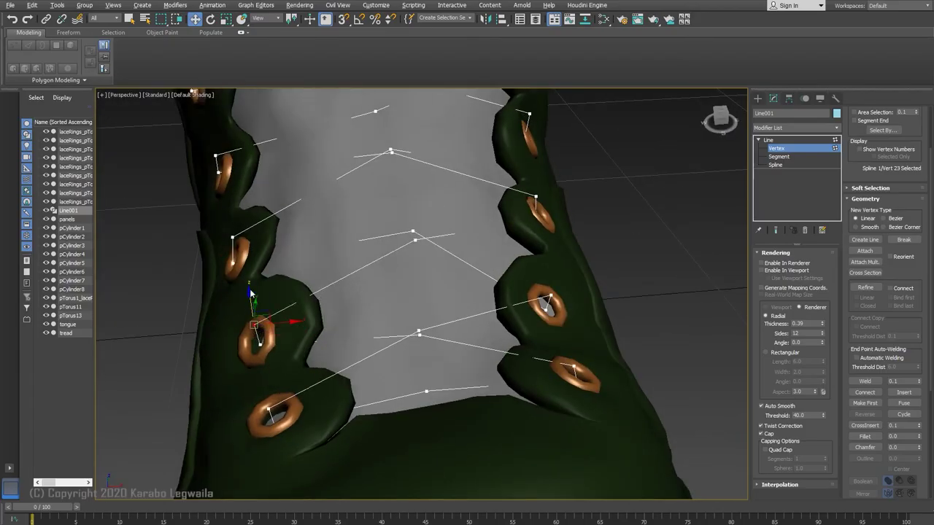
alt+middle_drag(248, 287, 232, 326)
alt+middle_drag(324, 363, 287, 432)
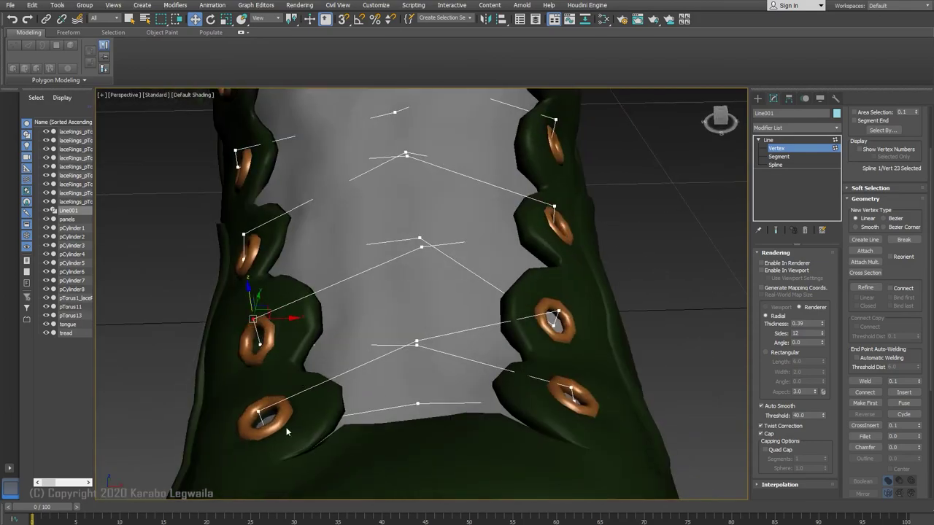
Recheck the scanned boot in Maya and rearrange the lace vertices at the right row's second eyelet to match.
key(alt+Tab)
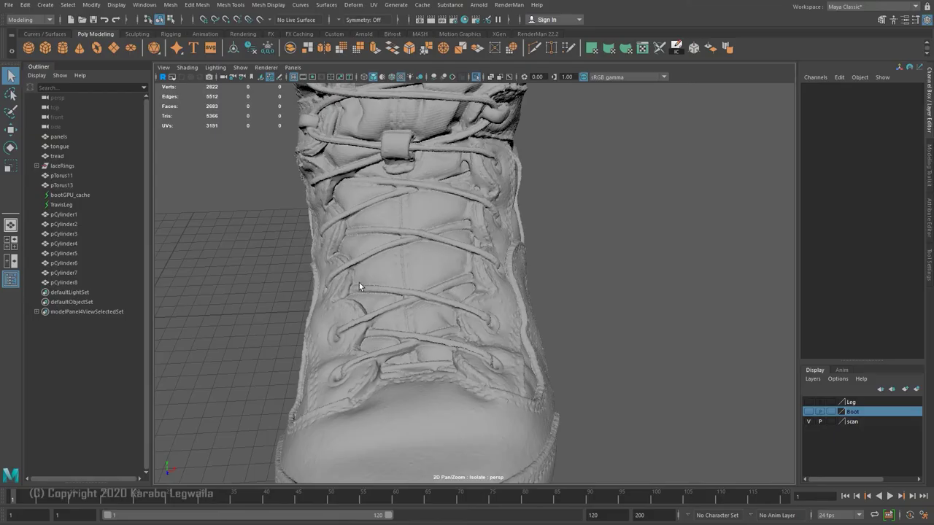
key(alt+Tab)
mouse_move(247, 383)
alt+middle_down()
mouse_move(222, 388)
mouse_move(248, 393)
alt+middle_up()
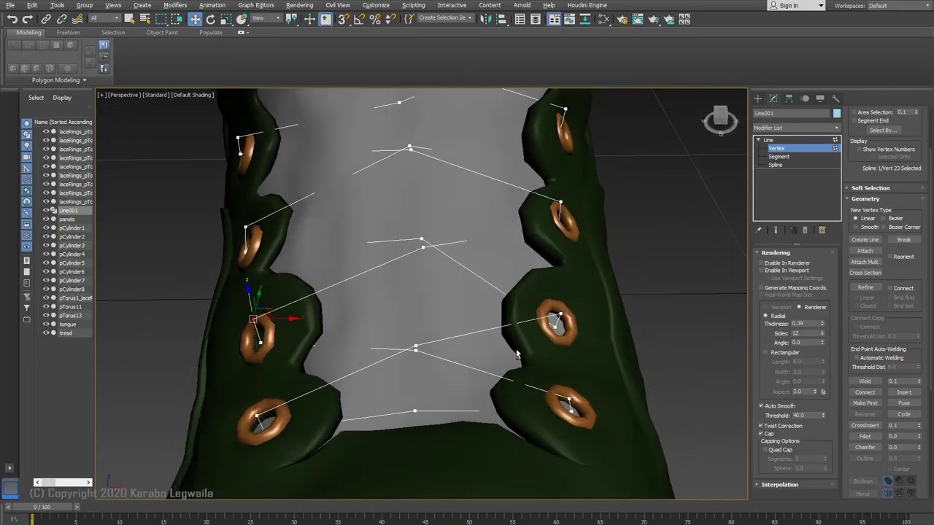
click(562, 315)
alt+middle_drag(561, 314, 541, 270)
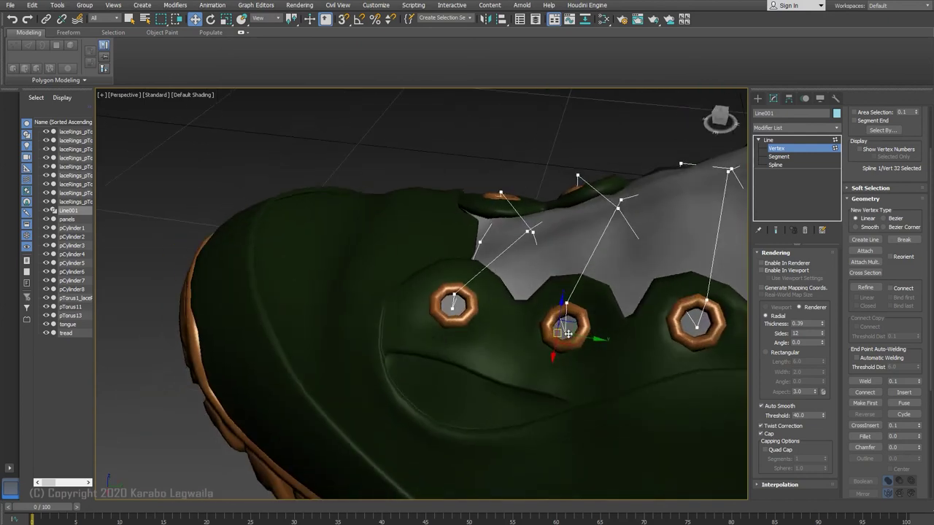
alt+middle_drag(605, 309, 471, 460)
Move the lace vertex beneath the right row's fourth eyelet up into its hole.
click(529, 308)
key(z)
scroll(537, 305, down, 5)
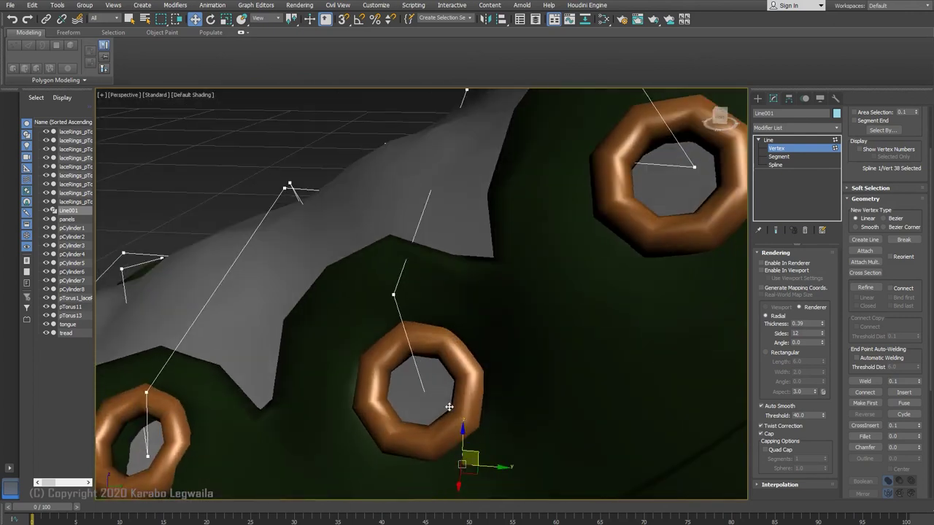
drag(471, 460, 431, 395)
alt+middle_drag(432, 395, 410, 416)
drag(410, 416, 394, 431)
alt+middle_drag(394, 432, 379, 394)
Examine the lace path through both eyelet rows from the front of the boot.
scroll(479, 392, down, 5)
middle_drag(274, 350, 465, 292)
scroll(390, 391, down, 3)
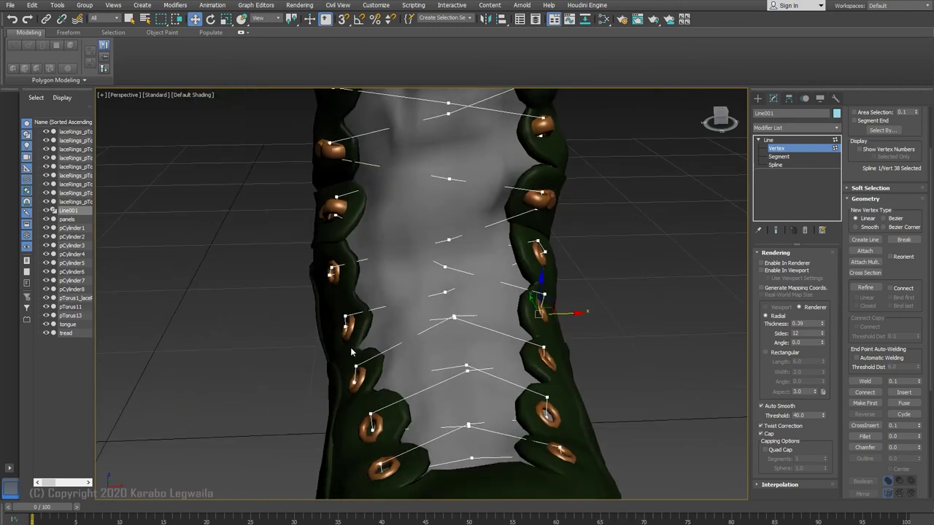
scroll(353, 351, up, 2)
alt+middle_drag(648, 359, 620, 252)
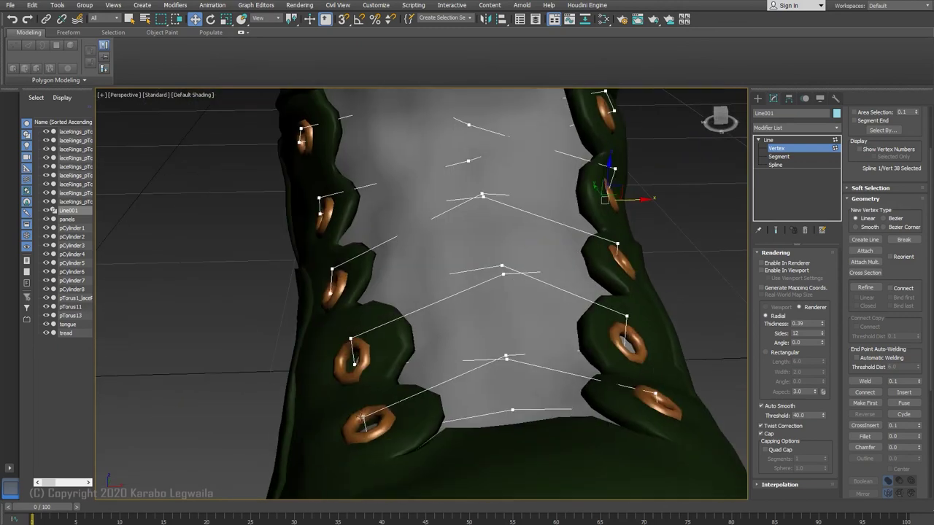
alt+middle_drag(575, 290, 395, 306)
scroll(481, 226, down, 5)
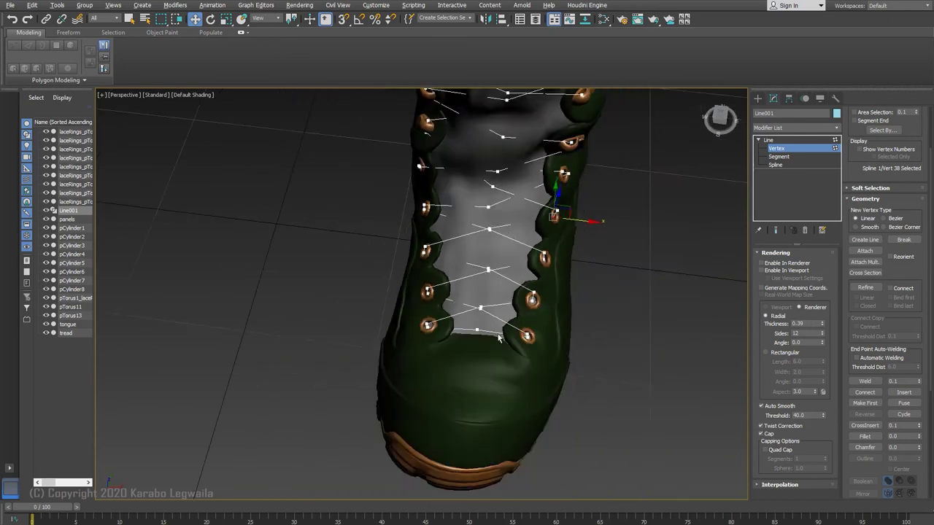
Preview the lace spline with its thickness in the viewport, checking it against the boot, and turn the preview off.
alt+middle_drag(478, 358, 523, 297)
click(766, 271)
middle_drag(605, 168, 563, 398)
click(761, 271)
Move the lace's two open ends up and outward past the left and right top hooks.
click(501, 188)
middle_drag(584, 191, 592, 267)
scroll(510, 281, up, 6)
drag(543, 158, 557, 75)
alt+middle_drag(557, 75, 525, 213)
drag(525, 212, 489, 227)
alt+middle_drag(488, 227, 722, 251)
scroll(638, 267, down, 4)
click(302, 246)
alt+middle_drag(303, 246, 219, 245)
drag(337, 235, 318, 218)
alt+middle_drag(318, 219, 369, 225)
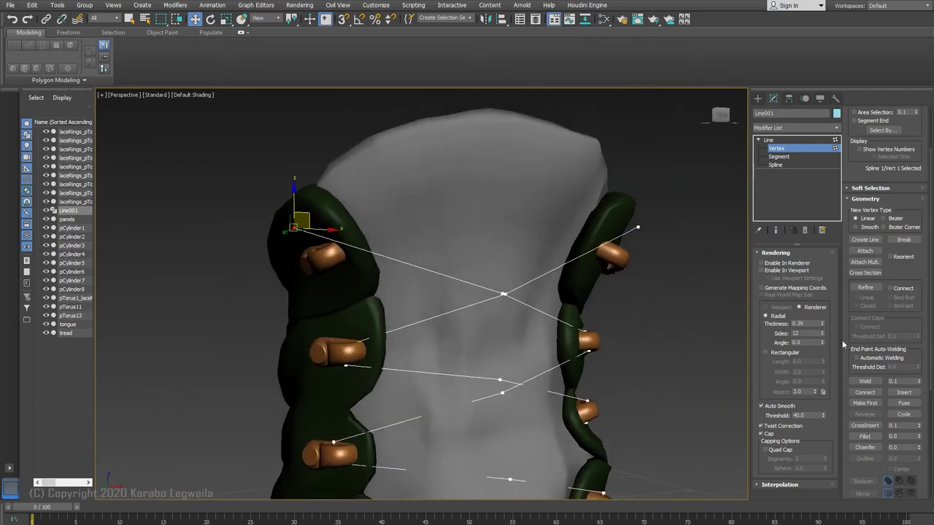
Insert two vertices with Refine in each lace end segment beside the top hooks.
click(865, 287)
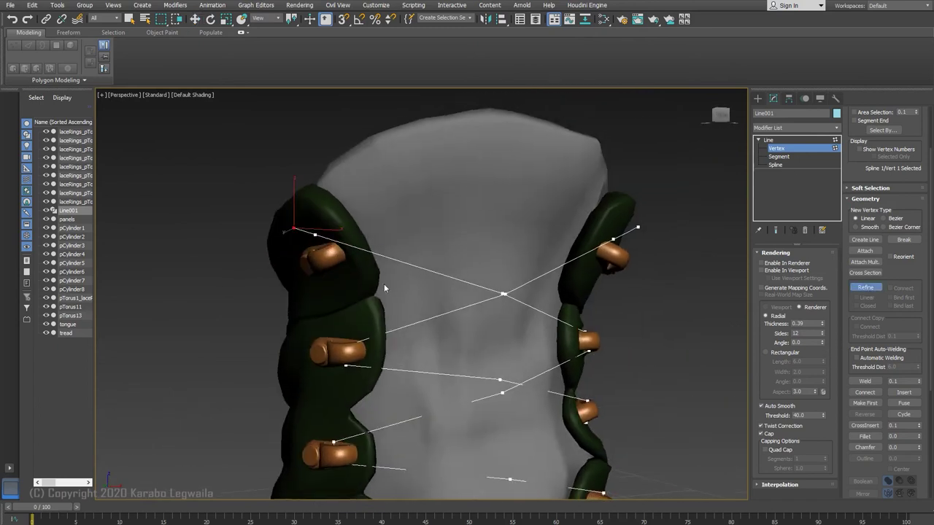
key(w)
click(866, 289)
click(332, 240)
click(597, 248)
key(w)
alt+middle_drag(604, 259, 650, 280)
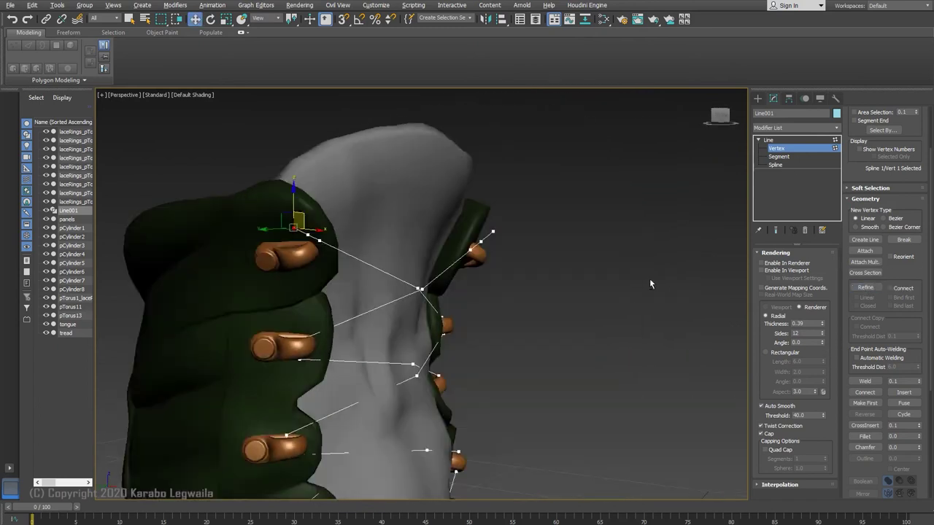
Move the new vertices and the open end at the left top hook so the lace wraps around the hook.
click(334, 235)
drag(334, 235, 330, 248)
alt+middle_drag(295, 255, 354, 270)
drag(305, 232, 316, 240)
alt+middle_drag(335, 248, 281, 251)
click(315, 234)
alt+middle_drag(338, 207, 394, 209)
drag(356, 192, 372, 191)
ctrl+click(352, 269)
alt+middle_drag(365, 252, 380, 262)
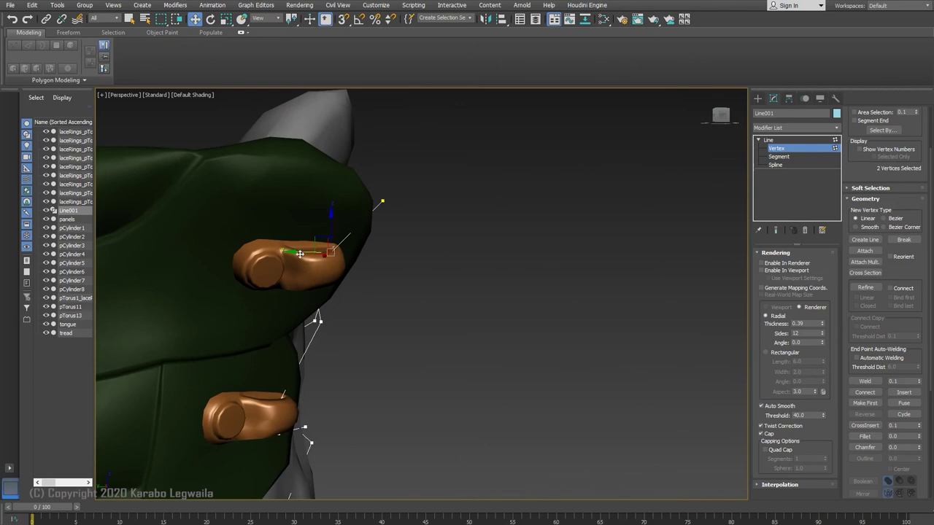
alt+middle_drag(350, 254, 329, 186)
click(402, 194)
drag(411, 182, 336, 198)
alt+middle_drag(336, 198, 489, 186)
Move the lace vertices at the right top hook so the lace passes under and around it.
alt+middle_drag(584, 357, 525, 343)
click(417, 327)
drag(418, 337, 410, 336)
alt+middle_drag(410, 336, 321, 325)
ctrl+click(438, 312)
alt+middle_drag(482, 321, 421, 382)
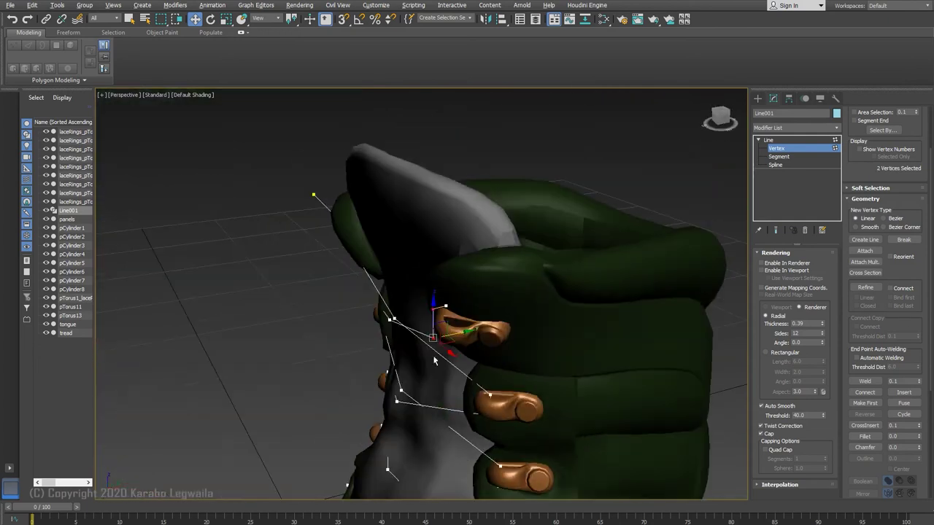
alt+middle_drag(477, 352, 513, 358)
drag(459, 357, 452, 359)
alt+middle_drag(453, 360, 467, 324)
click(439, 317)
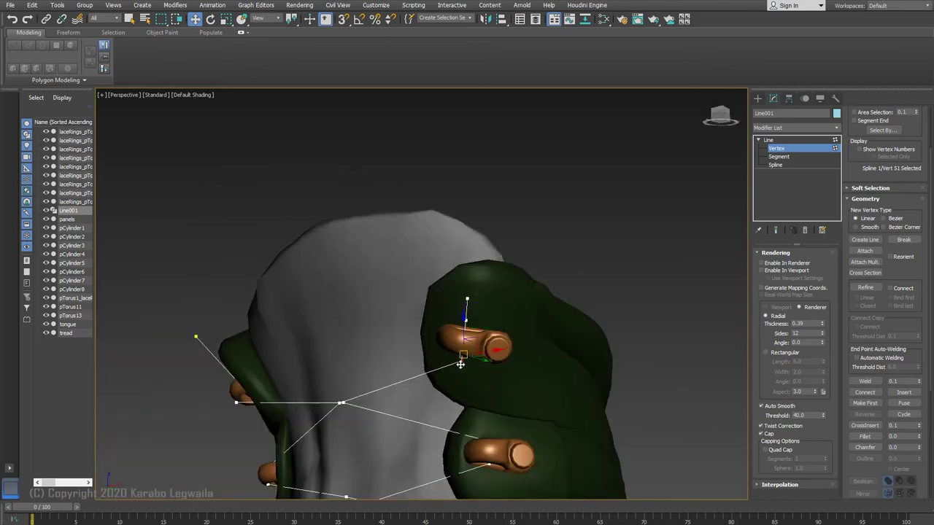
alt+middle_drag(461, 363, 475, 359)
scroll(471, 359, down, 2)
Raise both open lace ends above the top edge of the boot panels.
click(492, 317)
scroll(575, 357, down, 5)
alt+middle_drag(575, 357, 581, 332)
scroll(539, 367, up, 4)
alt+middle_drag(601, 274, 281, 352)
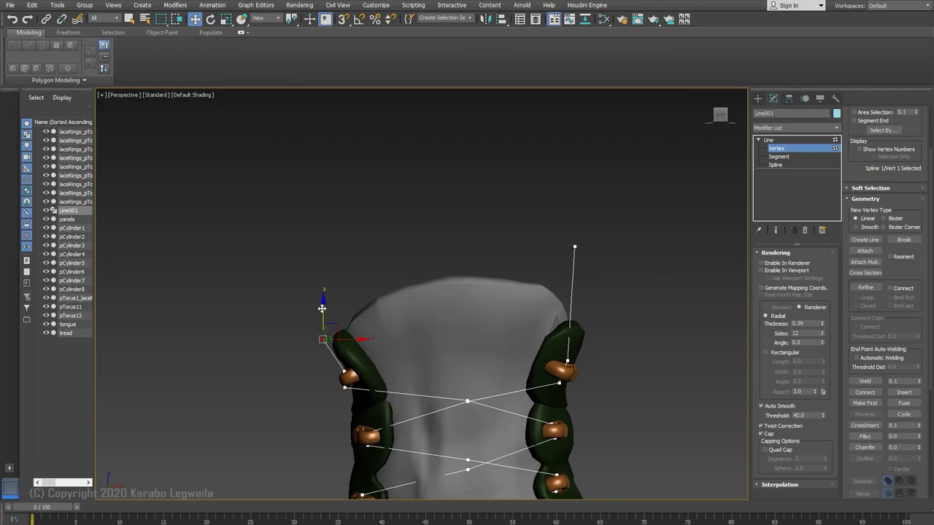
alt+middle_drag(320, 308, 396, 352)
Insert extra vertices with Refine along the raised lace ends above the top hooks, using wireframe display to reach them.
click(865, 288)
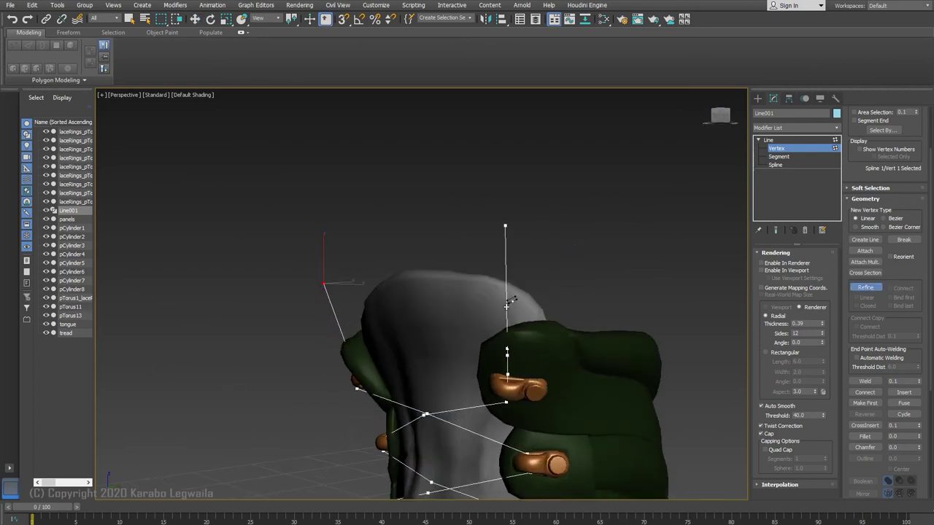
mouse_move(637, 338)
alt+middle_down()
mouse_move(568, 363)
mouse_move(709, 405)
alt+middle_up()
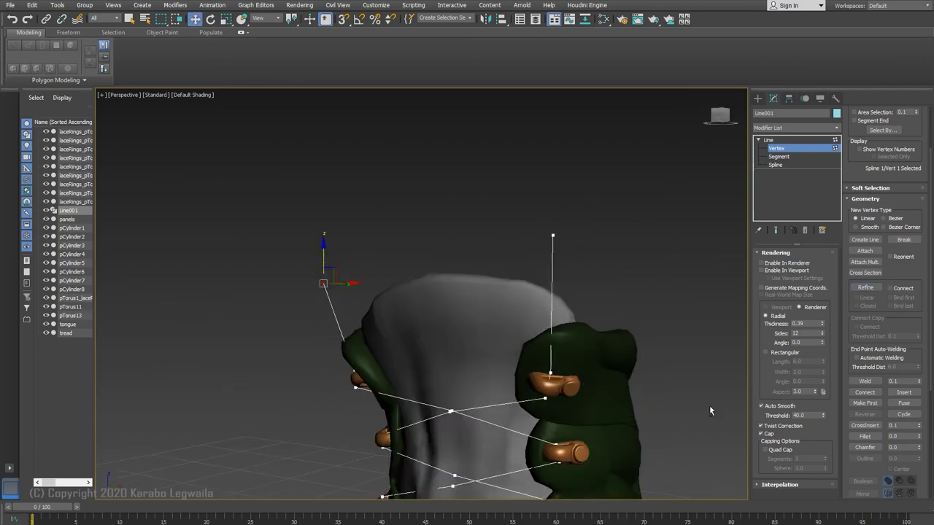
key(F3)
alt+middle_drag(594, 362, 508, 362)
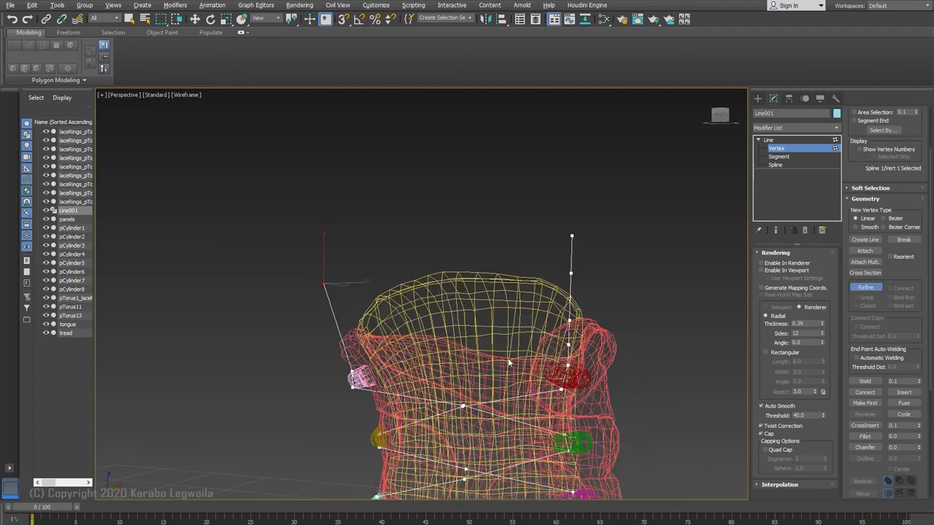
key(w)
alt+middle_drag(444, 412, 540, 383)
key(F3)
Bend the right lace end's vertices over the panel edge and into the gap beside the tongue.
click(424, 395)
alt+middle_drag(426, 395, 490, 374)
click(422, 365)
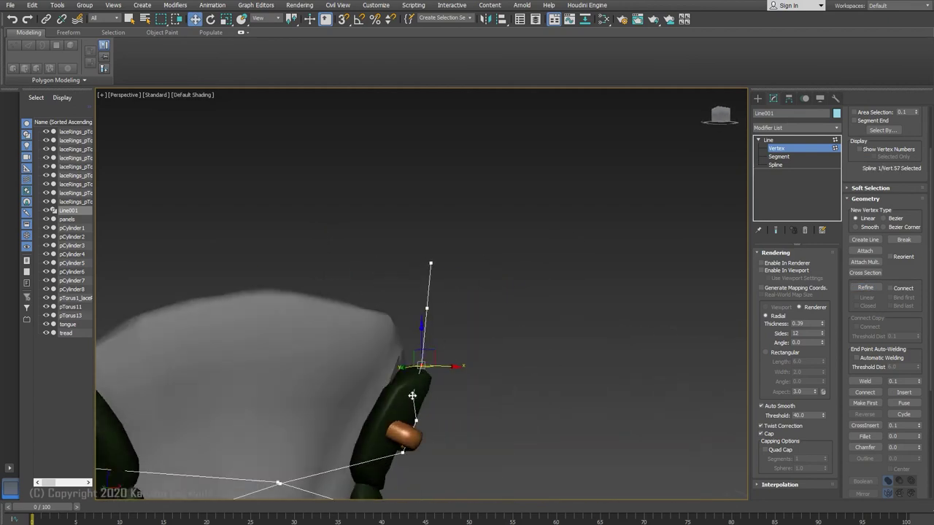
mouse_move(436, 406)
alt+middle_down()
mouse_move(434, 298)
mouse_move(516, 326)
alt+middle_up()
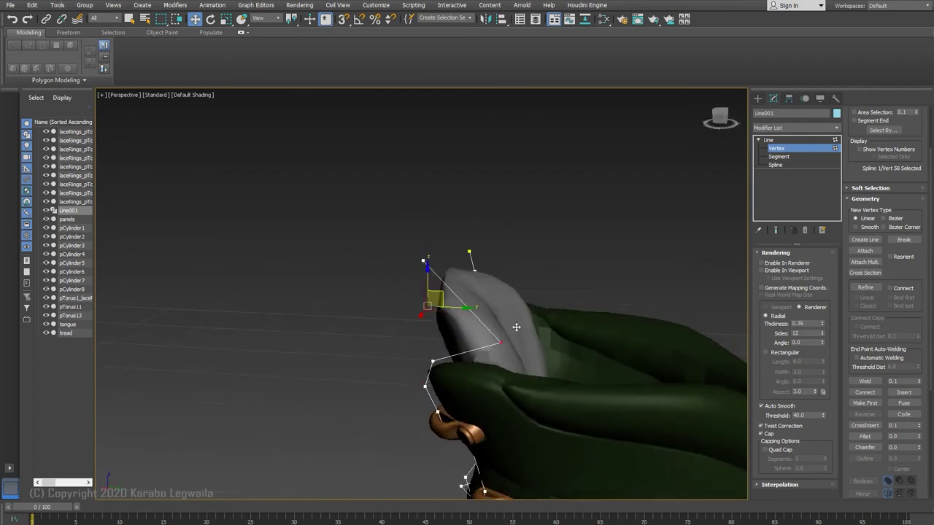
mouse_move(571, 355)
alt+middle_down()
mouse_move(540, 365)
mouse_move(544, 338)
alt+middle_up()
click(580, 289)
alt+middle_drag(581, 290, 649, 264)
click(668, 268)
alt+middle_drag(665, 267, 658, 352)
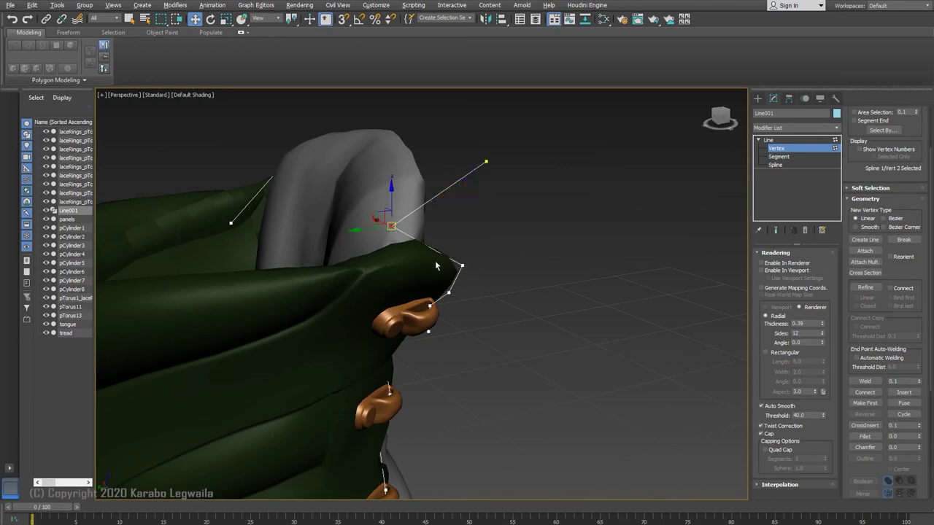
Bring the left lace end over the panel edge and down inside the collar beside the tongue.
alt+middle_drag(437, 265, 413, 200)
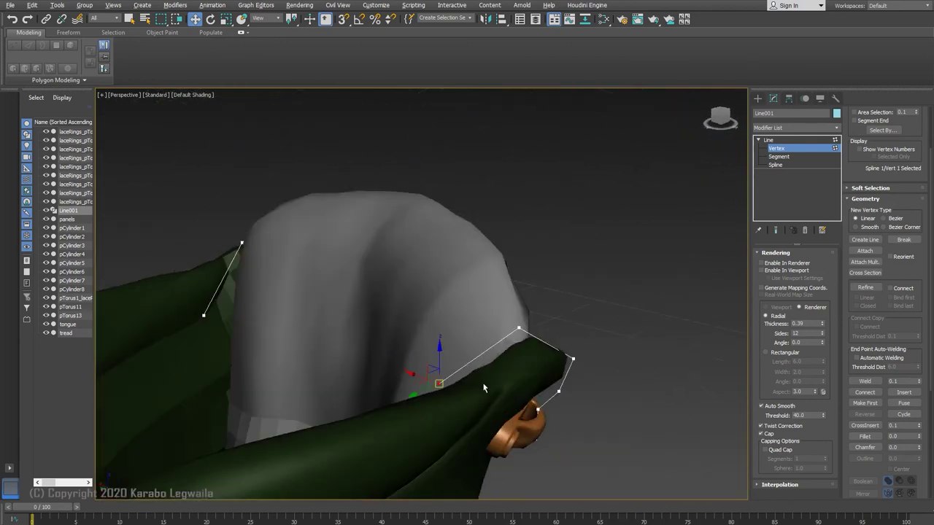
alt+middle_drag(483, 384, 474, 415)
scroll(541, 326, down, 5)
Select both lace end vertices, lower them into the boot opening and scale their spacing.
click(518, 290)
alt+middle_drag(503, 306, 511, 328)
click(349, 360)
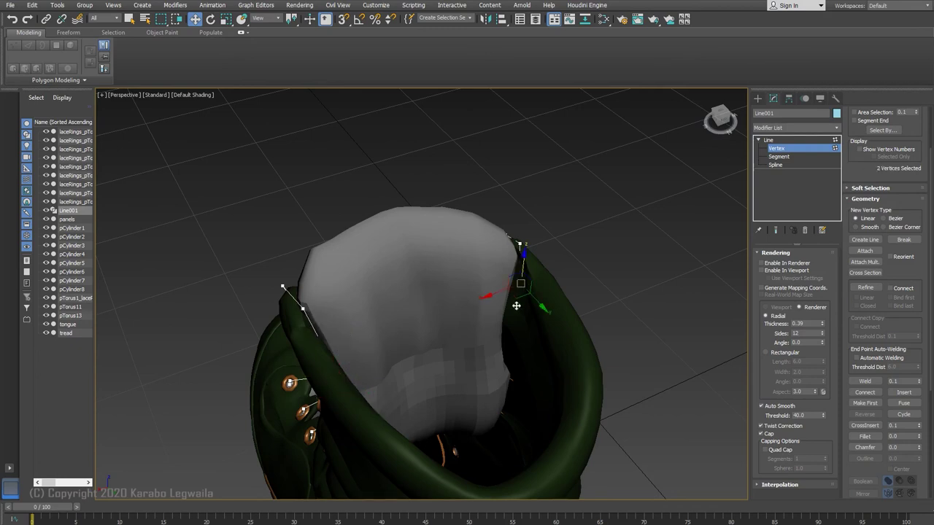
alt+middle_drag(514, 299, 469, 465)
click(292, 54)
key(r)
alt+middle_drag(330, 380, 402, 388)
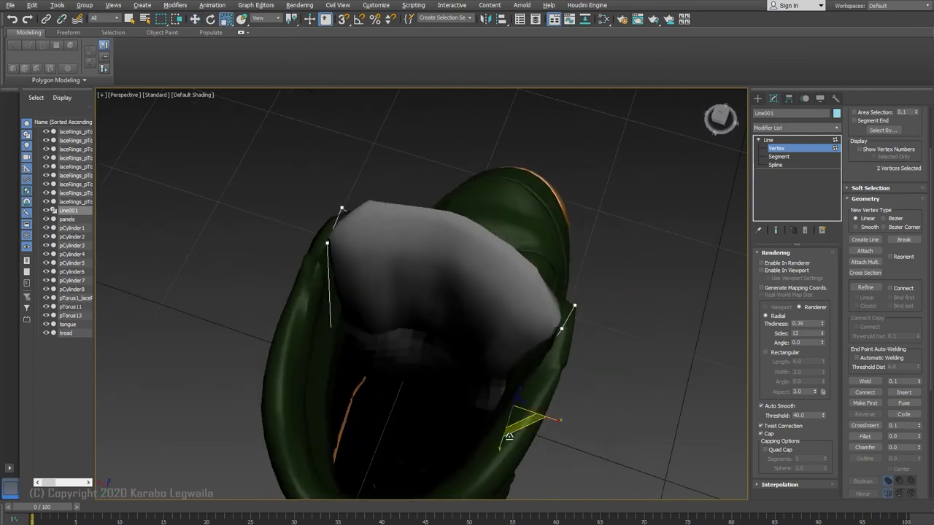
drag(294, 20, 292, 54)
alt+middle_drag(463, 392, 482, 381)
Refine the lace ends inside the collar and reposition their vertices along the boot's inner wall.
click(866, 288)
key(w)
drag(475, 379, 460, 373)
alt+middle_drag(461, 373, 766, 165)
click(422, 256)
Preview the lace thickness in the viewport to check the tucked ends, and turn the preview off.
click(763, 271)
alt+middle_drag(545, 293, 608, 256)
click(762, 270)
Isolate the lace spline from the rest of the boot and return to vertex editing.
alt+middle_drag(641, 380, 533, 359)
middle_drag(279, 131, 317, 224)
click(771, 141)
right_click(538, 195)
click(560, 109)
alt+middle_drag(542, 320, 555, 333)
click(777, 148)
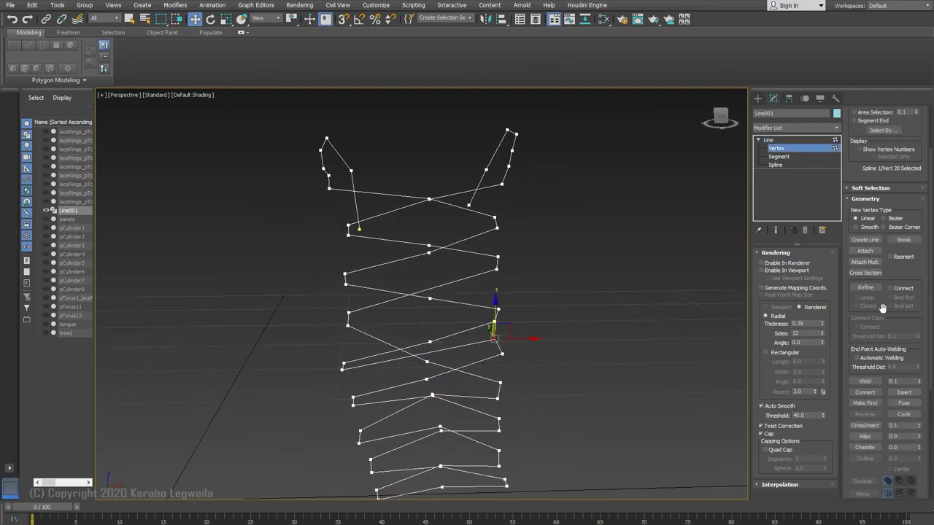
Insert vertices with Refine along the crossing segments, between the tongue centre and the hooks and eyelets on both sides.
alt+middle_drag(469, 187, 394, 233)
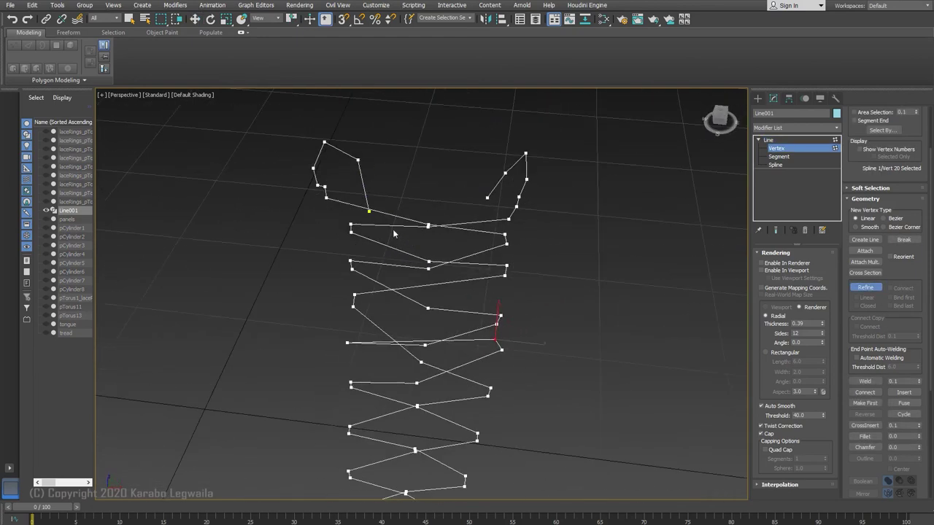
alt+middle_drag(486, 266, 467, 251)
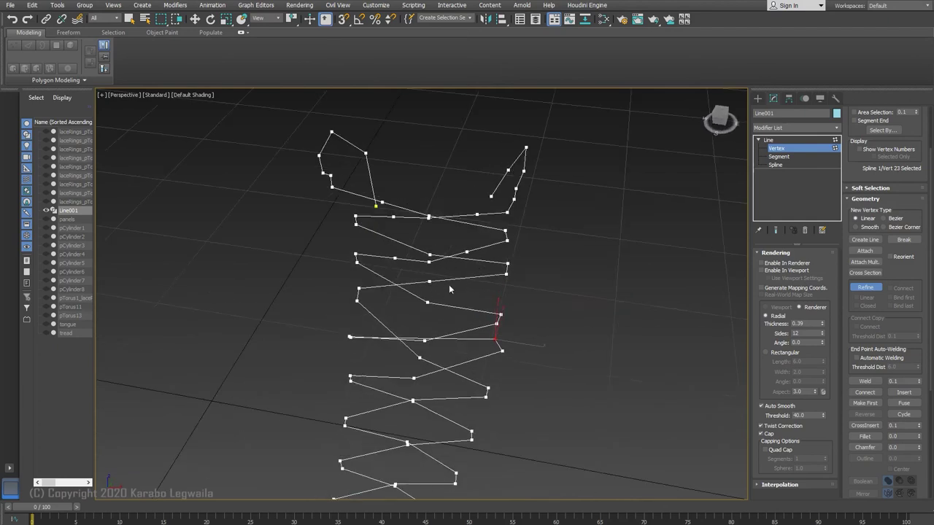
click(464, 332)
alt+middle_drag(461, 354, 460, 376)
click(380, 356)
click(426, 351)
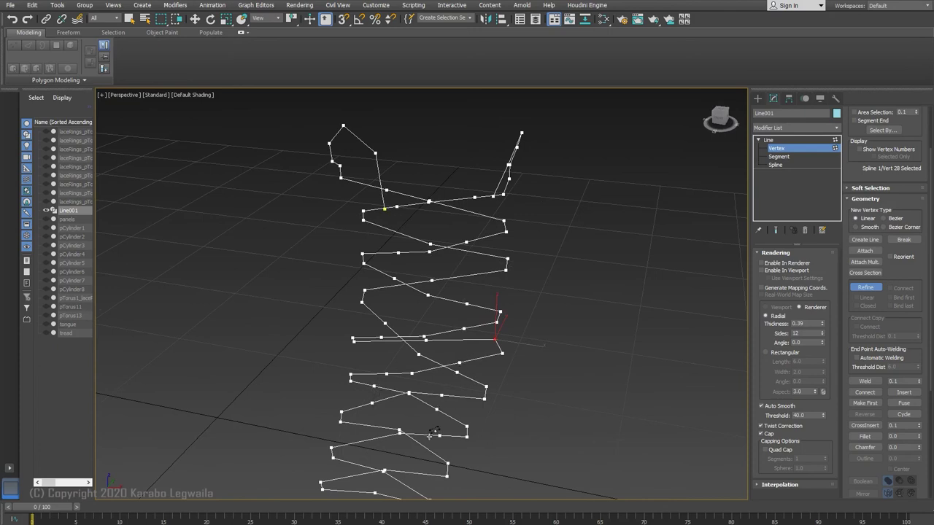
alt+middle_drag(364, 439, 563, 399)
click(432, 430)
right_click(464, 436)
Show the hidden boot parts again and move the top crossing's new vertex near the right hooks clear of the tongue.
alt+middle_drag(620, 270, 670, 264)
right_click(670, 263)
click(693, 200)
alt+middle_drag(642, 292, 467, 301)
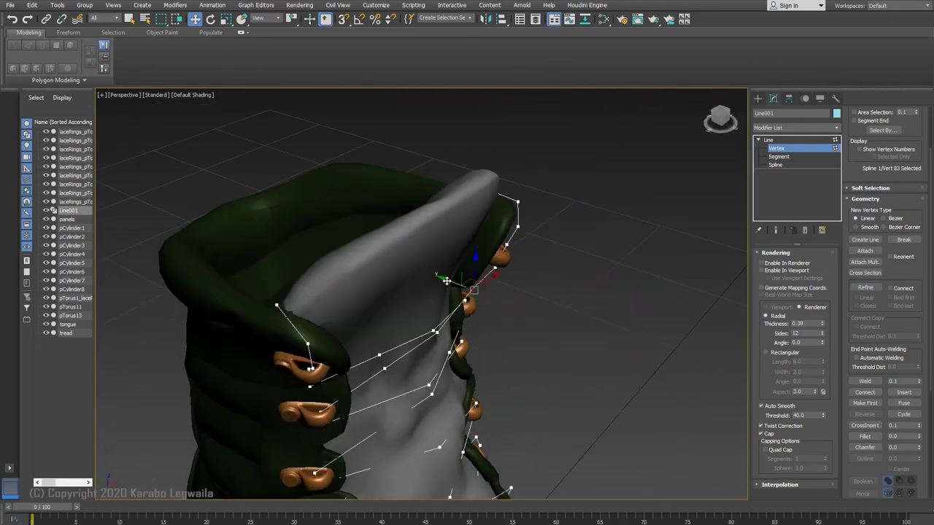
drag(446, 281, 458, 285)
click(379, 355)
alt+middle_drag(379, 356, 421, 341)
Reposition the top crossing's vertices near the left hooks so the lace lies over the tongue.
alt+middle_drag(342, 355, 321, 299)
click(321, 294)
alt+middle_drag(270, 314, 202, 388)
click(866, 287)
click(874, 288)
click(404, 355)
alt+middle_drag(404, 356, 443, 332)
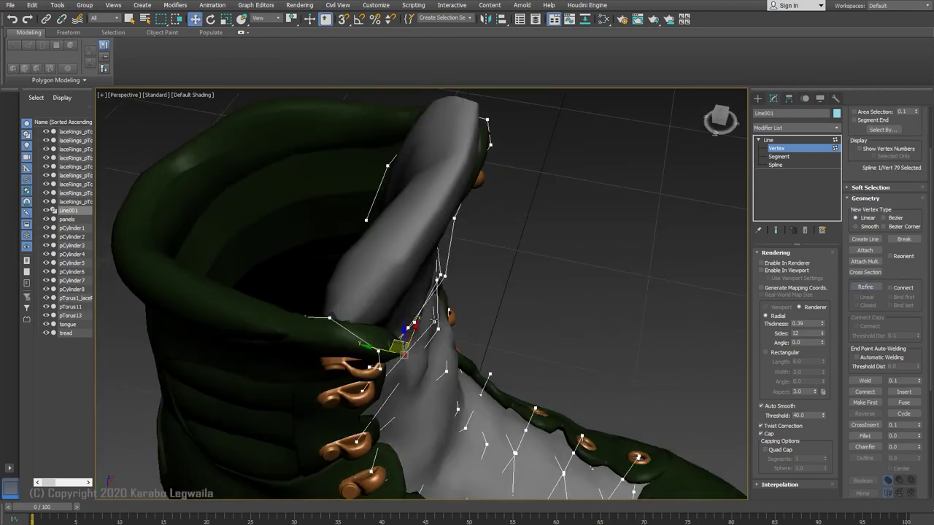
alt+middle_drag(382, 351, 556, 402)
Move the new vertices of the crossings between the second and third hooks to follow the tongue's surface.
key(F3)
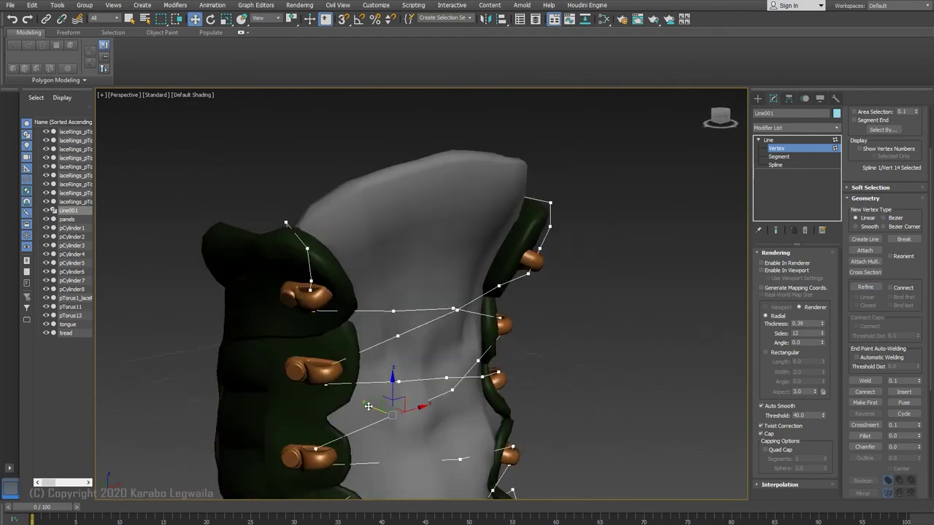
drag(368, 406, 377, 410)
alt+middle_drag(376, 410, 408, 438)
drag(398, 338, 414, 350)
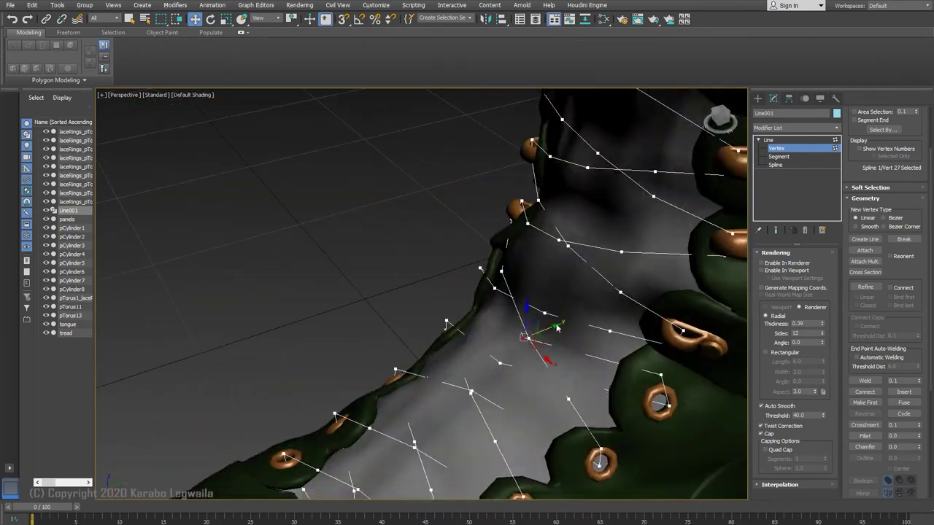
Move the vertices of the lower crossings down to the eyelets so the lace follows the tongue's curve.
key(w)
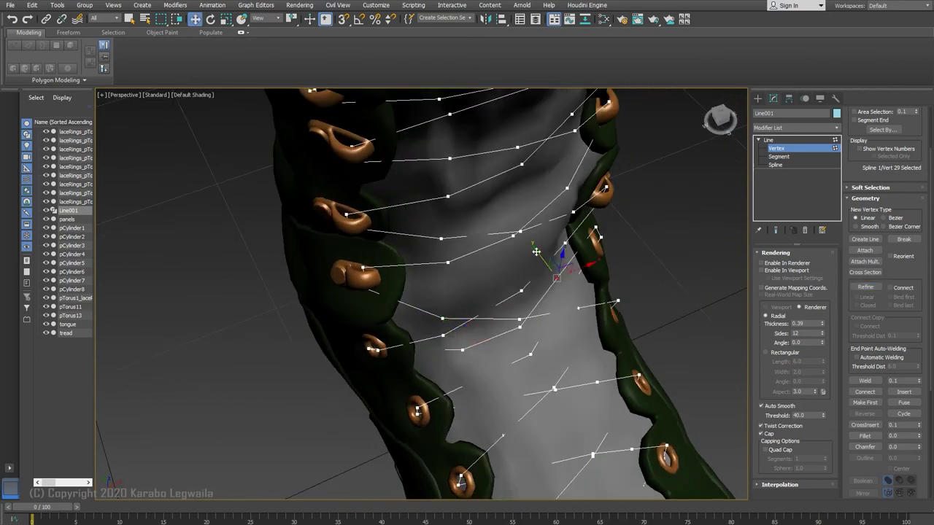
alt+middle_drag(536, 252, 458, 359)
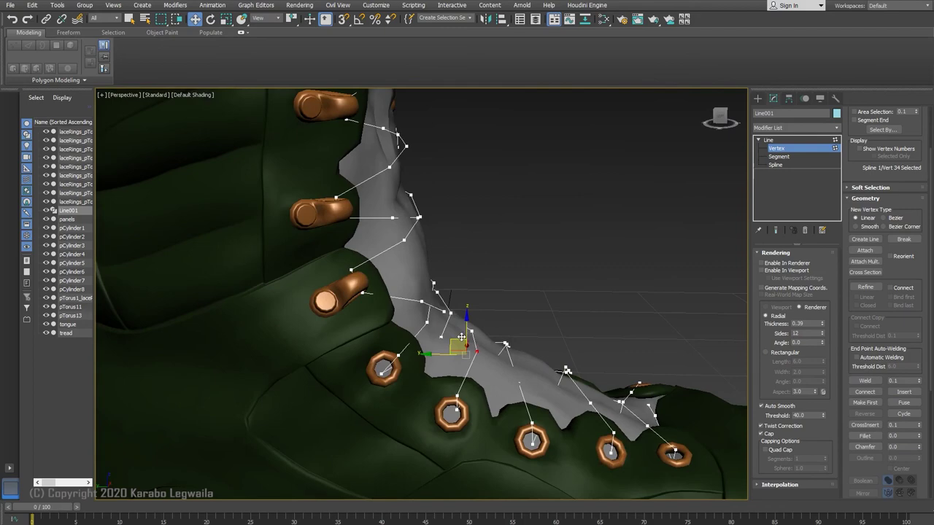
alt+middle_drag(461, 337, 575, 358)
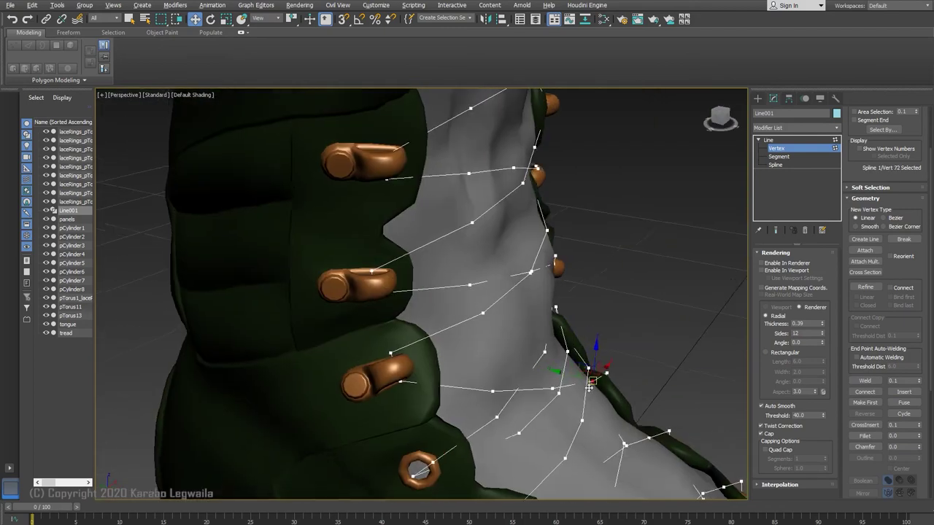
alt+middle_drag(589, 388, 565, 329)
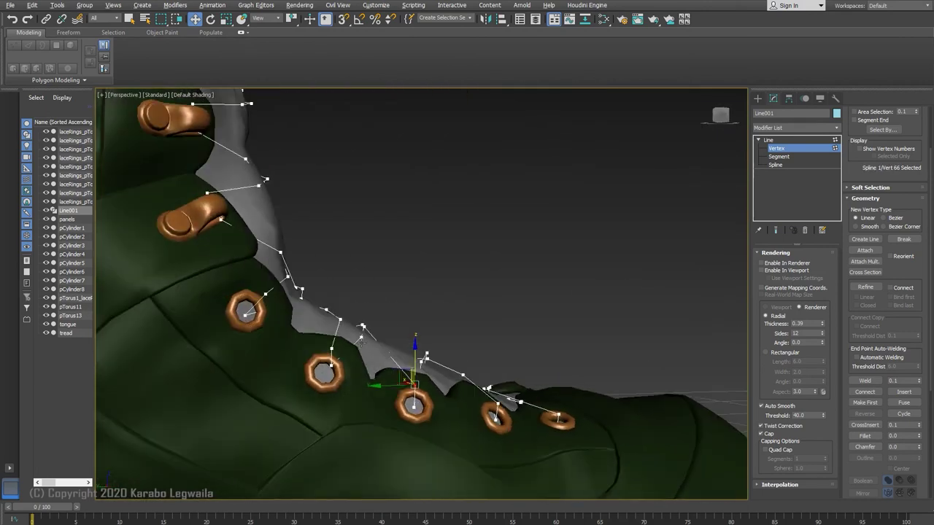
click(331, 370)
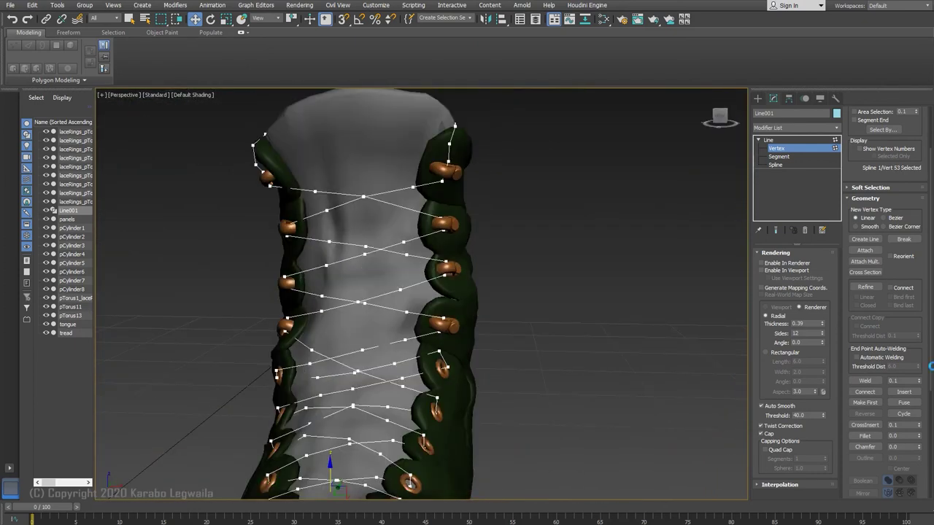
Reposition the lace vertices at the right row's uppermost eyelet, previewing the lace thickness, so the lace enters the hole cleanly.
click(761, 271)
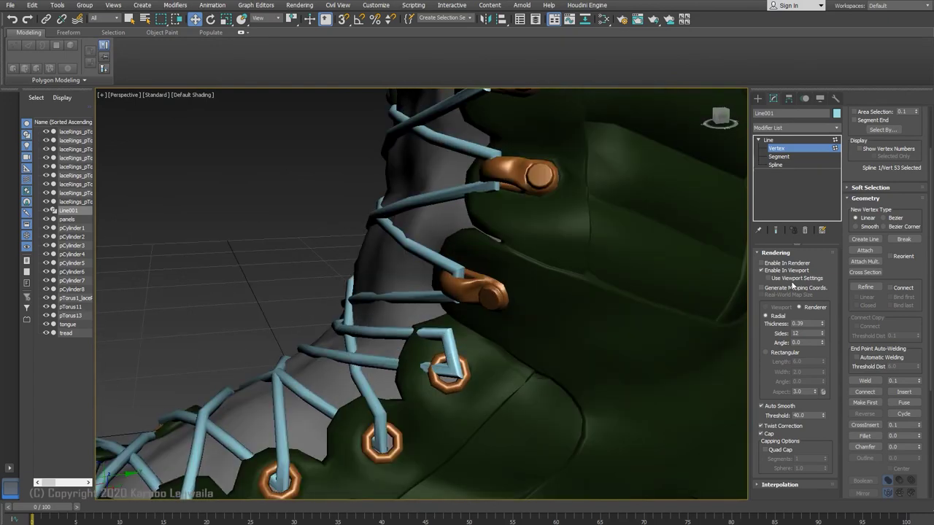
click(761, 271)
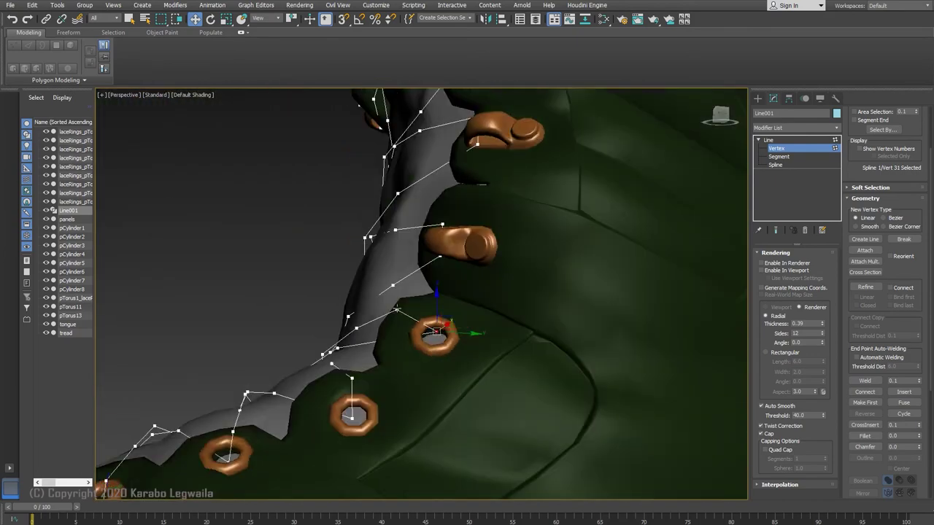
click(761, 271)
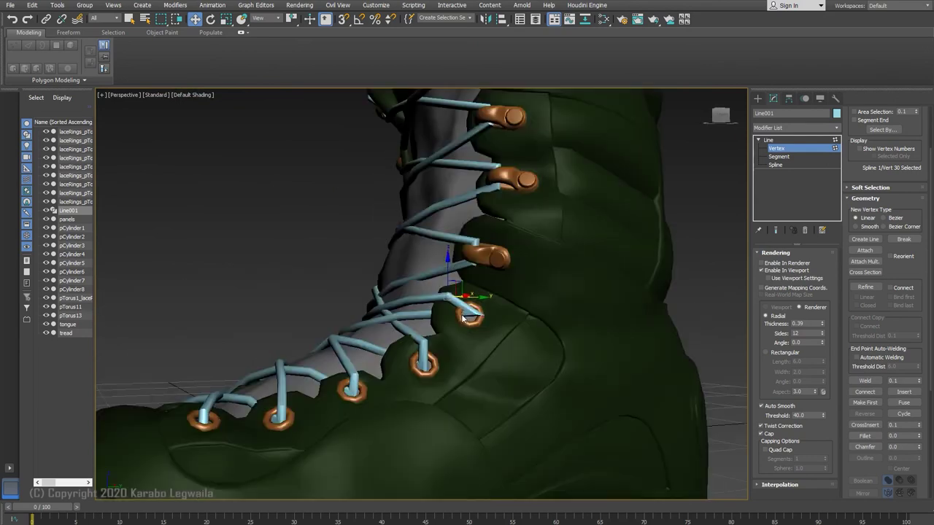
click(761, 271)
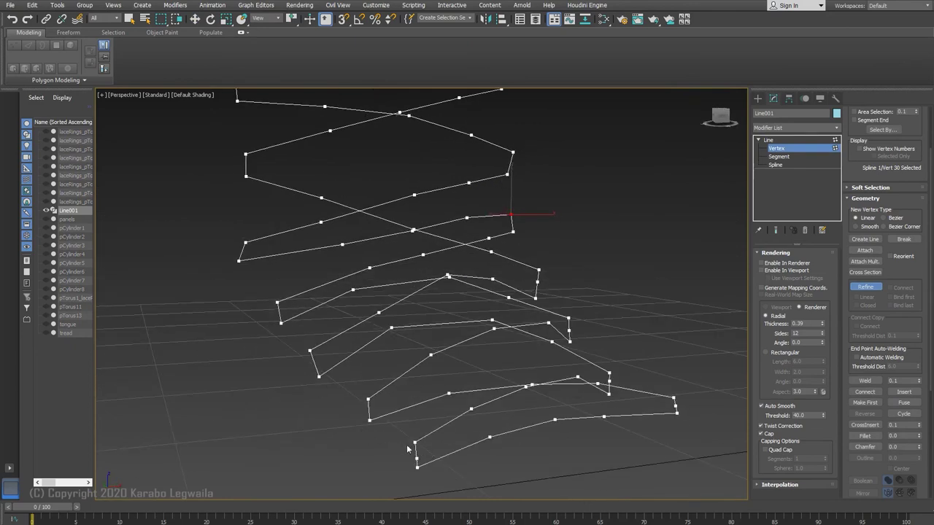
Refine the lace spline with extra vertices in its turns at the upper eyelets and hooks, and unhide all objects.
alt+middle_drag(328, 161, 520, 241)
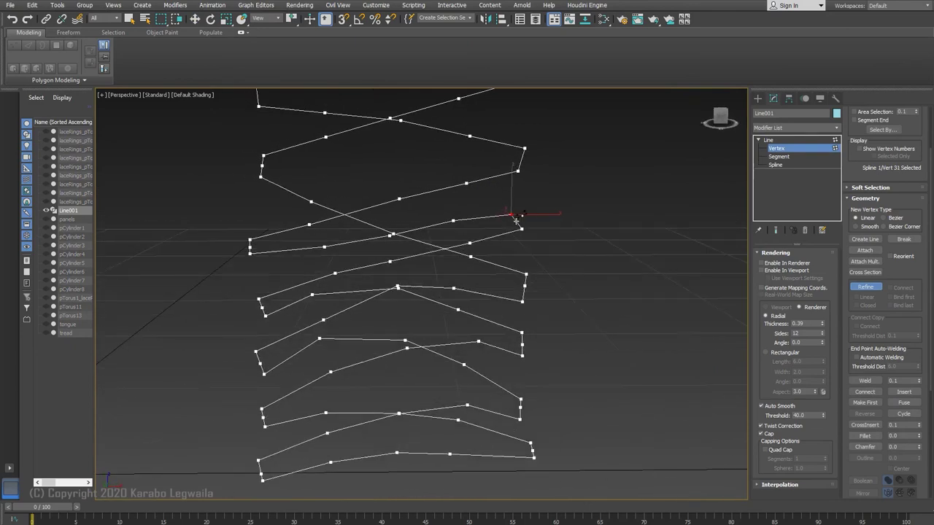
middle_drag(545, 172, 557, 300)
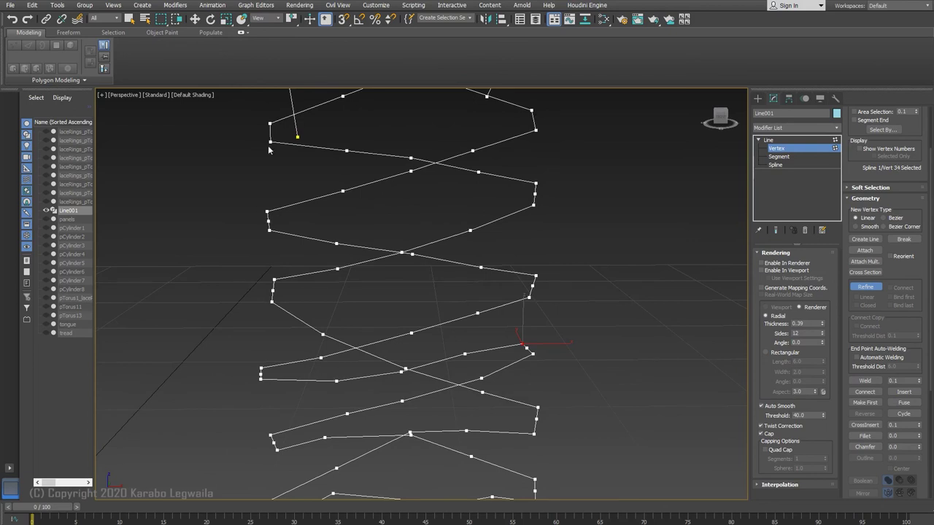
click(534, 120)
middle_drag(535, 120, 468, 253)
middle_drag(493, 445, 514, 171)
middle_drag(649, 219, 662, 255)
right_click(522, 283)
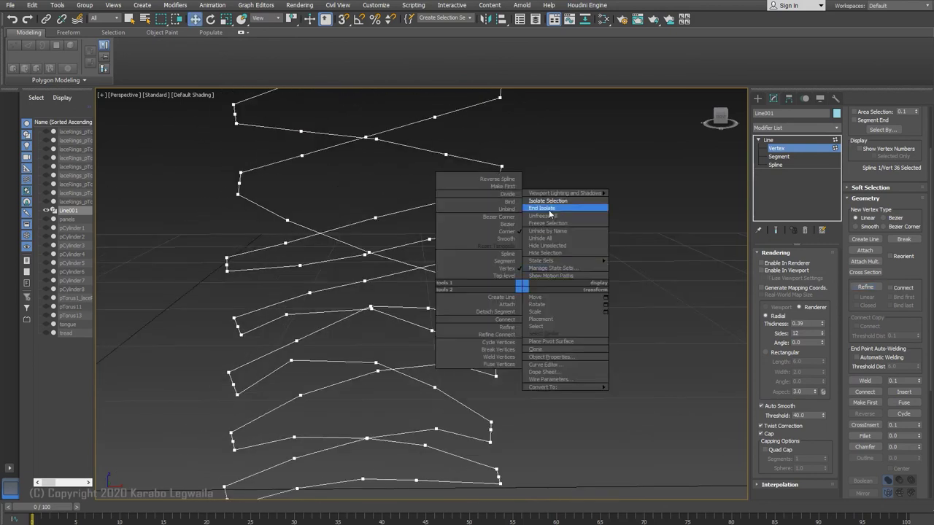
click(553, 237)
Lower a lace vertex at one of the right row's eyelets so the lace passes through the hole.
alt+middle_drag(459, 376, 449, 336)
drag(452, 316, 453, 351)
click(418, 402)
alt+middle_drag(437, 417, 496, 321)
click(402, 417)
alt+middle_drag(496, 321, 482, 299)
Fine-tune the lace vertex at the right-row eyelet from several angles, briefly previewing the lace thickness in the viewport.
click(460, 364)
alt+middle_drag(463, 369, 465, 394)
drag(483, 363, 475, 362)
alt+middle_drag(470, 365, 350, 369)
drag(456, 358, 460, 355)
alt+middle_drag(460, 354, 562, 343)
drag(454, 340, 453, 338)
alt+middle_drag(460, 343, 358, 364)
click(762, 271)
alt+middle_drag(488, 361, 344, 349)
click(762, 271)
Move the lace vertex at the flap's edge slightly down where the crossing runs beneath the right flap.
scroll(509, 403, up, 4)
click(369, 320)
alt+middle_drag(275, 329, 212, 365)
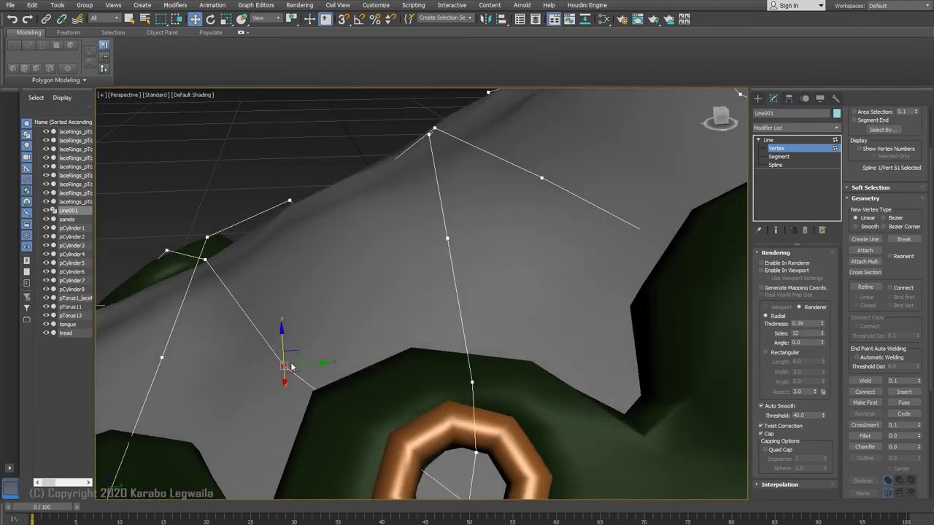
drag(292, 367, 293, 370)
scroll(408, 358, down, 5)
Move the lace vertex at the rim of the right row's uppermost eyelet slightly outward from the ring.
alt+middle_drag(411, 350, 576, 291)
scroll(540, 281, up, 2)
middle_drag(516, 276, 468, 300)
middle_drag(536, 197, 432, 276)
scroll(432, 275, up, 5)
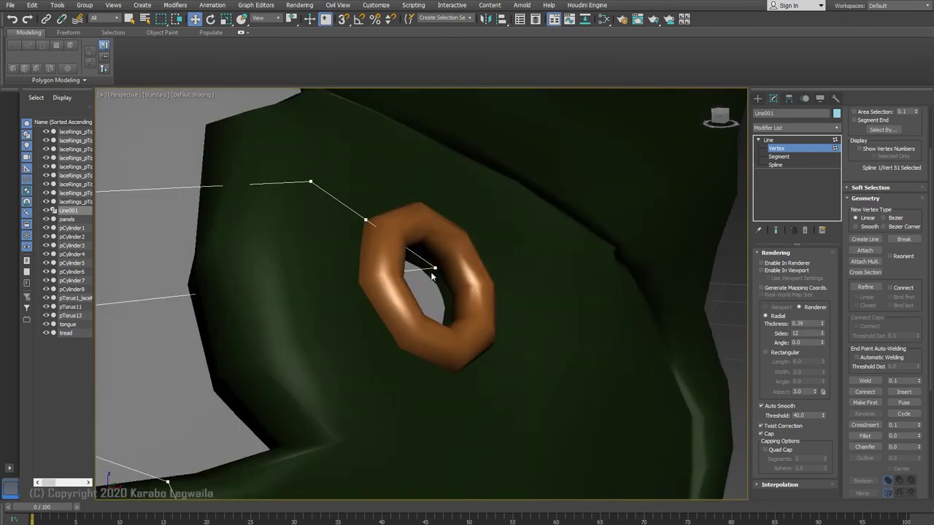
click(365, 220)
alt+middle_drag(345, 232, 373, 221)
drag(381, 213, 384, 211)
alt+middle_drag(384, 211, 388, 232)
Shift the outer lace vertex beside the right row's uppermost eyelet toward the flap's edge.
click(440, 284)
alt+middle_drag(441, 285, 349, 299)
click(321, 191)
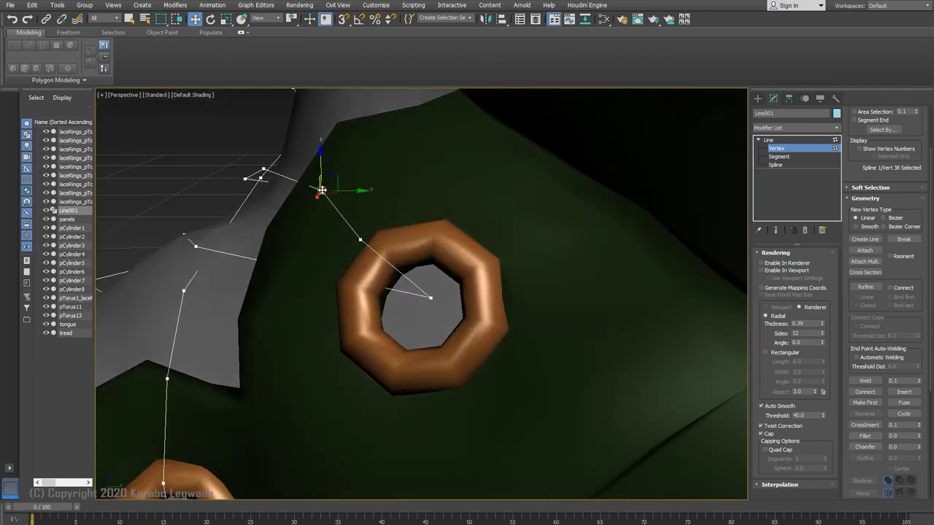
alt+middle_drag(303, 221, 338, 197)
drag(336, 196, 315, 191)
alt+middle_drag(315, 191, 284, 241)
scroll(284, 291, down, 4)
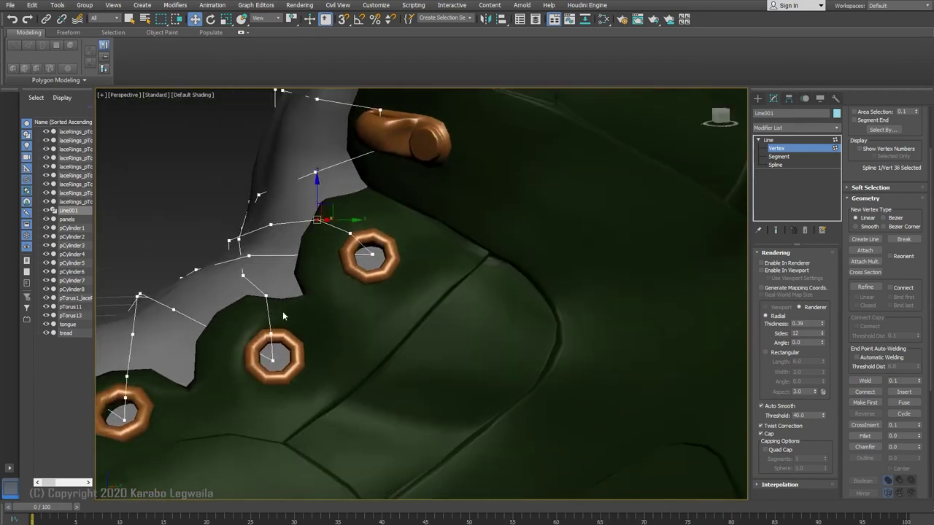
Raise the lace vertex above the right row's second eyelet slightly off the flap.
middle_drag(284, 317, 307, 365)
click(290, 344)
drag(300, 295, 305, 291)
alt+middle_drag(317, 395, 401, 197)
Examine how the lace vertices sit in the lower eyelets on both sides of the boot.
click(286, 336)
click(418, 335)
alt+middle_drag(418, 337, 569, 286)
click(414, 312)
click(248, 343)
alt+middle_drag(264, 359, 269, 386)
click(260, 371)
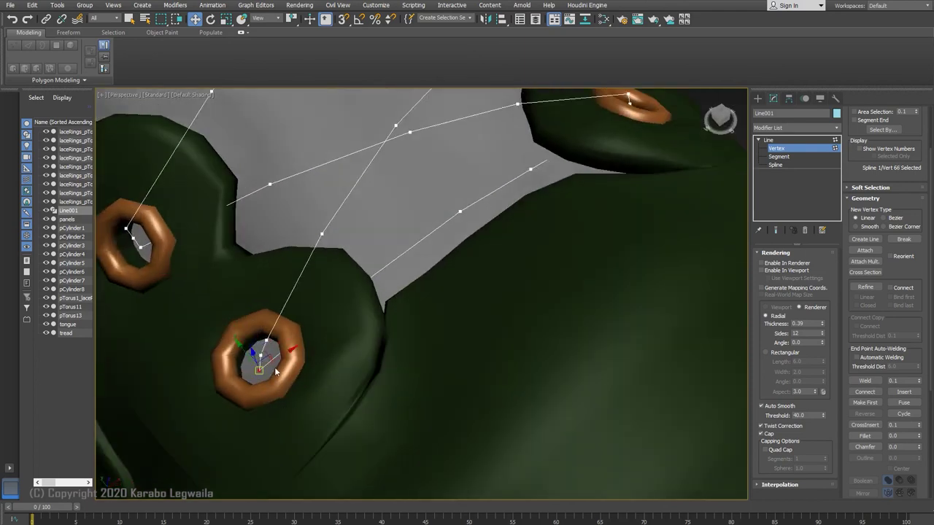
alt+middle_drag(316, 368, 379, 430)
click(252, 416)
mouse_move(253, 420)
alt+middle_down()
mouse_move(306, 445)
mouse_move(260, 468)
mouse_move(244, 414)
alt+middle_up()
alt+middle_drag(262, 377, 281, 431)
middle_drag(281, 431, 521, 379)
Move the lace vertex above the left row's third eyelet toward the tongue and clear of the flap.
click(371, 295)
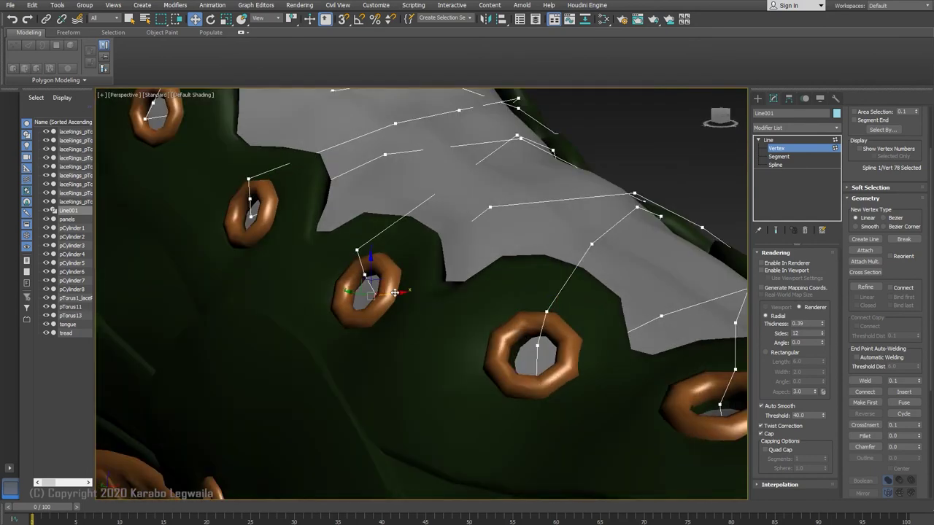
click(357, 250)
alt+middle_drag(356, 250, 321, 255)
drag(390, 250, 416, 248)
alt+middle_drag(416, 248, 456, 281)
drag(350, 241, 344, 240)
alt+middle_drag(343, 240, 244, 220)
middle_drag(245, 219, 307, 401)
Shift the lace vertex above the left row's second eyelet sideways toward the tongue.
click(360, 395)
alt+middle_drag(409, 383, 366, 388)
alt+middle_drag(461, 350, 419, 353)
click(358, 356)
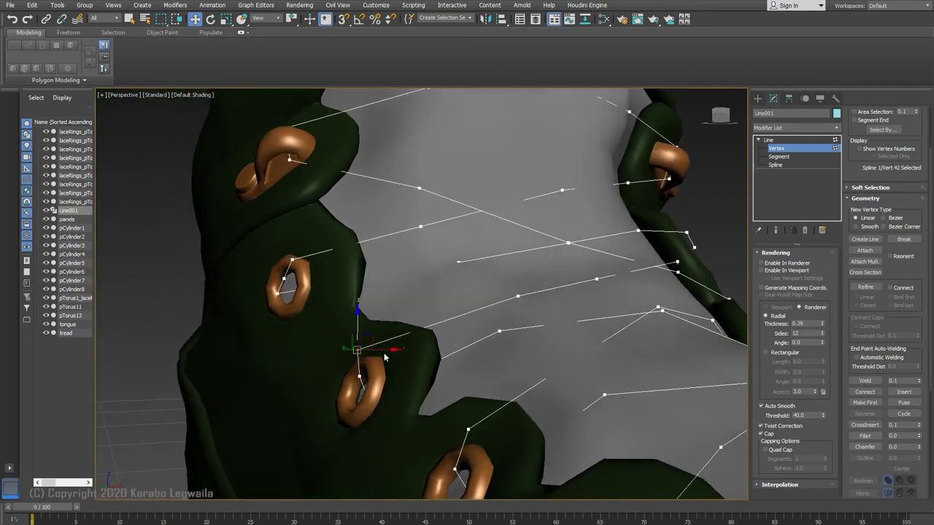
drag(377, 350, 387, 350)
alt+middle_drag(386, 349, 445, 347)
click(357, 381)
Raise the vertex above the left row's second eyelet and adjust its depth so the lace clears the flap.
alt+middle_drag(355, 355, 336, 357)
click(366, 350)
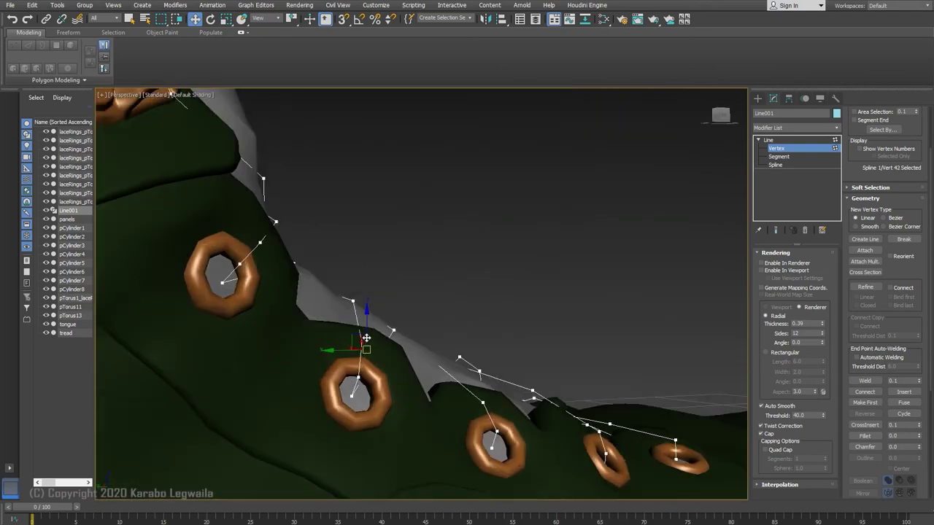
drag(368, 340, 368, 325)
alt+middle_drag(368, 325, 238, 373)
alt+middle_drag(384, 320, 496, 318)
drag(362, 319, 372, 324)
alt+middle_drag(372, 324, 369, 323)
Reposition the lace vertices around the left row's uppermost eyelet so the lace exits the hole over the flap.
click(427, 269)
alt+middle_drag(367, 290, 321, 306)
click(245, 280)
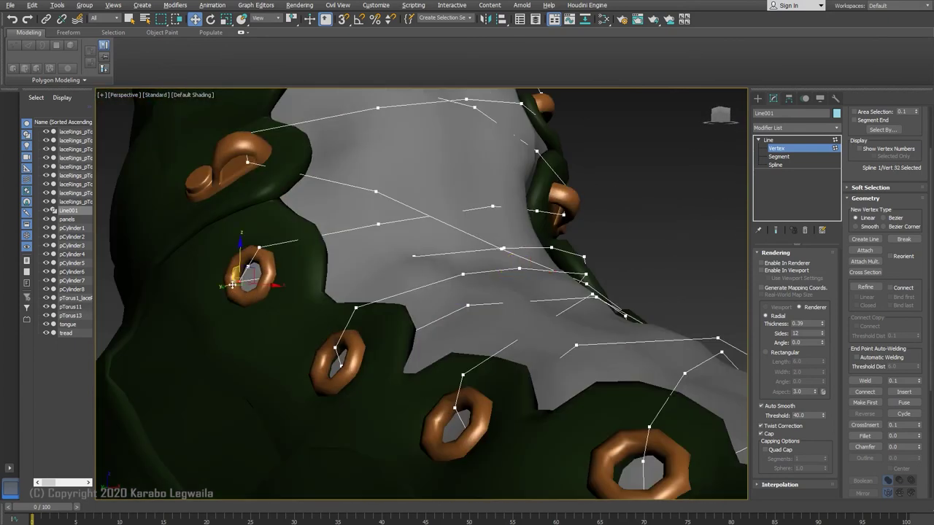
alt+middle_drag(251, 273, 183, 291)
drag(248, 267, 261, 267)
alt+middle_drag(261, 267, 310, 242)
click(275, 248)
drag(273, 236, 273, 227)
alt+middle_drag(298, 252, 322, 237)
drag(325, 234, 322, 258)
alt+middle_drag(322, 259, 365, 271)
Adjust the lace crossing vertex over the tongue near the lower hooks to follow the tongue's surface.
click(411, 196)
alt+middle_drag(411, 201, 436, 285)
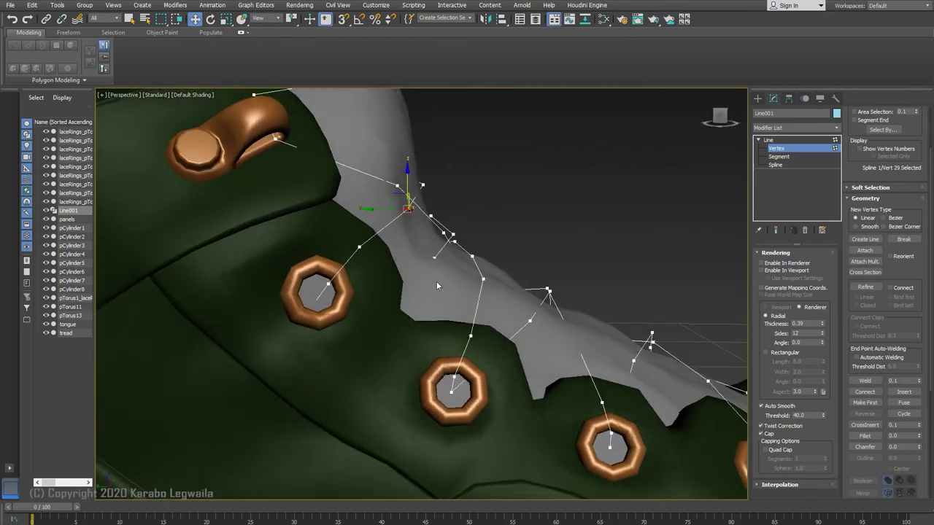
alt+middle_drag(491, 300, 473, 310)
alt+middle_drag(469, 269, 321, 281)
middle_drag(701, 292, 540, 409)
click(529, 241)
alt+middle_drag(517, 241, 504, 284)
drag(502, 290, 508, 290)
Reposition the lace vertices above and below the left-row hook so the lace wraps around it, checking in wireframe.
alt+middle_drag(508, 289, 437, 365)
key(F3)
click(283, 246)
drag(284, 213, 287, 226)
key(F3)
mouse_move(288, 228)
alt+middle_down()
mouse_move(338, 226)
mouse_move(299, 259)
alt+middle_up()
drag(297, 266, 297, 275)
alt+middle_drag(297, 275, 293, 267)
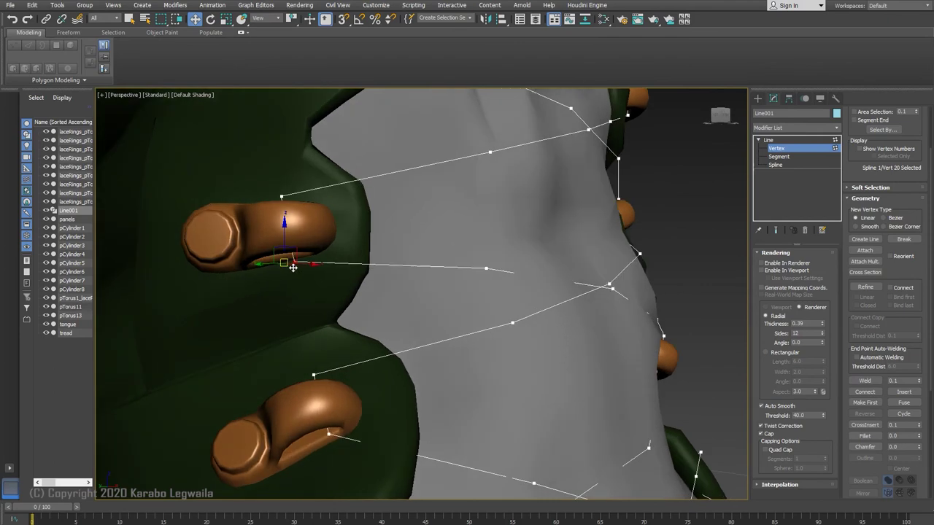
alt+middle_drag(319, 221, 276, 204)
drag(273, 203, 271, 197)
Raise the lace vertex at the neighbouring hook slightly so it sits closer to the hook's bend.
alt+middle_drag(271, 197, 458, 232)
middle_drag(458, 232, 504, 255)
middle_drag(504, 255, 417, 348)
scroll(417, 347, up, 1)
scroll(418, 347, down, 1)
click(340, 402)
middle_drag(342, 403, 478, 310)
mouse_move(478, 310)
alt+middle_down()
mouse_move(486, 327)
mouse_move(488, 301)
alt+middle_up()
drag(488, 300, 489, 295)
alt+middle_drag(488, 295, 498, 203)
Fit the remaining lace vertices around that hook so the lace loops behind it, checking them in wireframe.
click(484, 202)
drag(493, 200, 481, 186)
alt+middle_drag(480, 186, 490, 189)
drag(490, 189, 510, 205)
alt+middle_drag(510, 204, 490, 170)
key(F3)
click(478, 229)
key(F3)
click(487, 169)
drag(492, 170, 485, 172)
scroll(488, 197, down, 4)
scroll(427, 241, up, 3)
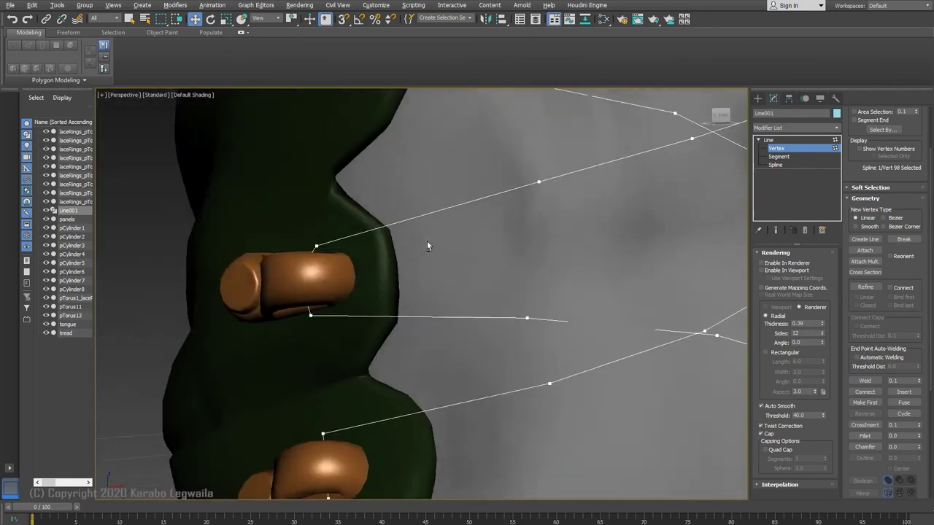
Nudge the lace vertices above and below the next left-row hook sideways so they line up with its bend.
alt+middle_drag(427, 241, 466, 400)
alt+middle_drag(440, 342, 479, 351)
drag(484, 361, 488, 359)
alt+middle_drag(489, 359, 547, 381)
drag(424, 396, 432, 396)
alt+middle_drag(432, 396, 470, 318)
click(442, 441)
drag(437, 445, 429, 447)
alt+middle_drag(429, 446, 410, 479)
Shift the upper and lower lace vertices at the left-row hook toward its peg for a tighter wrap.
click(439, 351)
alt+middle_drag(440, 351, 448, 368)
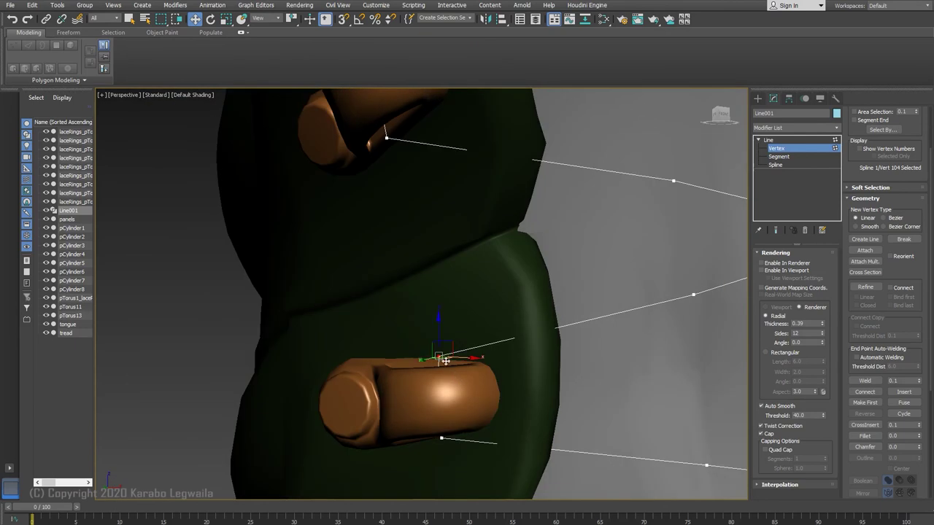
drag(452, 360, 447, 361)
alt+middle_drag(448, 360, 394, 397)
click(439, 393)
drag(419, 393, 414, 391)
click(449, 348)
drag(433, 347, 427, 346)
Check how the lace vertices sit around the hooks on both sides of the boot.
alt+middle_drag(427, 394, 405, 347)
middle_drag(514, 257, 452, 314)
scroll(486, 349, down, 3)
click(388, 261)
alt+middle_drag(402, 258, 453, 347)
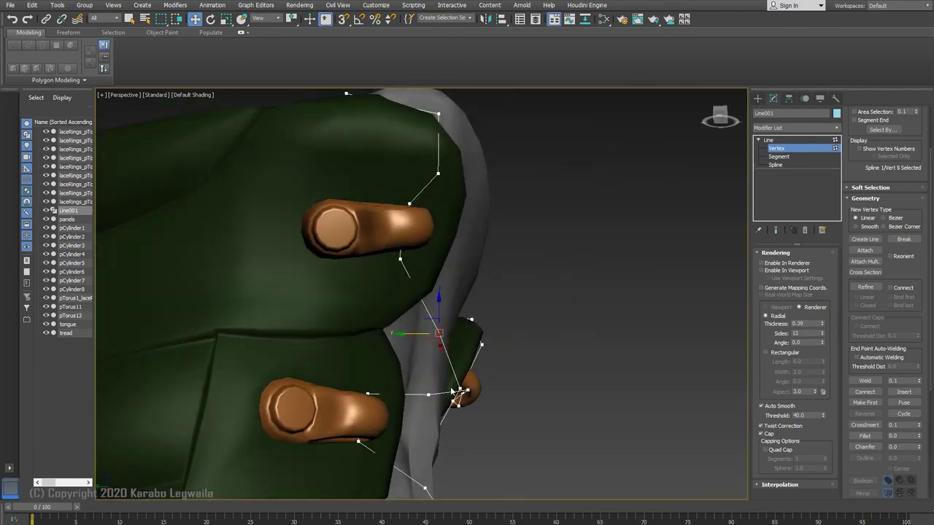
alt+middle_drag(427, 388, 562, 325)
middle_drag(562, 325, 389, 355)
scroll(388, 355, up, 3)
click(490, 391)
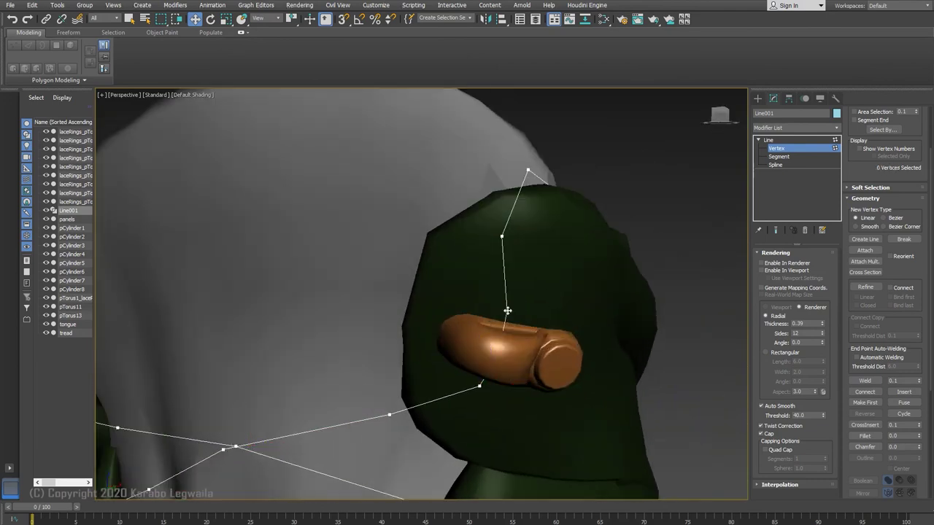
Locate the lace vertex at the next right-row hook in wireframe and raise it slightly above the hook's bend.
scroll(494, 309, down, 4)
middle_drag(536, 351, 421, 253)
scroll(421, 253, up, 4)
key(F3)
click(443, 253)
click(449, 254)
key(F3)
drag(452, 225, 452, 213)
Nudge the upper lace vertex at that right-row hook sideways so it lines up with the bend.
click(459, 304)
click(449, 247)
alt+middle_drag(447, 251, 307, 336)
drag(462, 252, 454, 254)
scroll(455, 254, down, 4)
alt+middle_drag(511, 329, 689, 286)
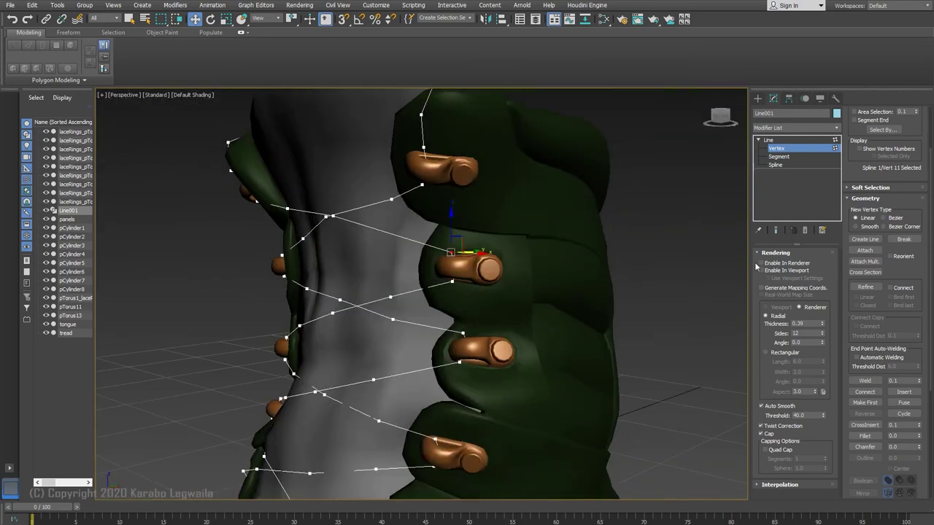
Enable the lace's rendered thickness in the viewport and set the thickness to 0.33.
click(761, 270)
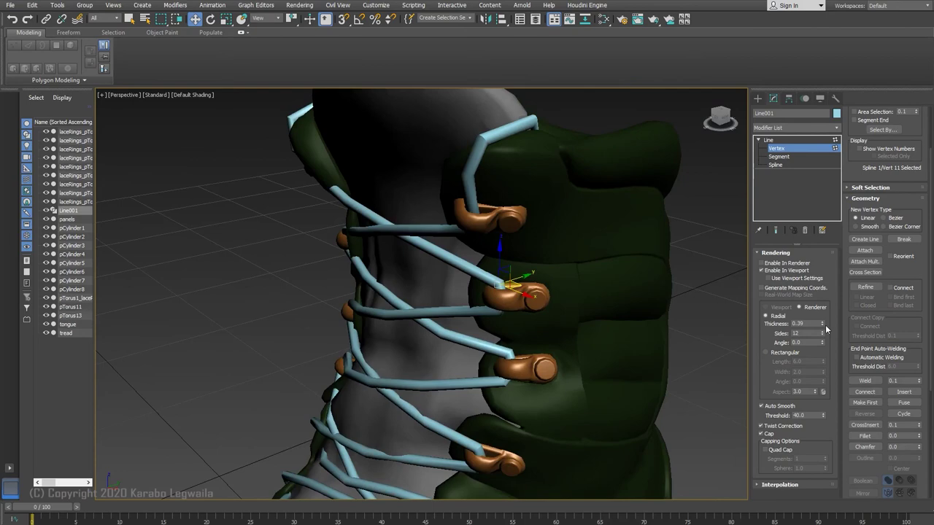
drag(823, 325, 823, 337)
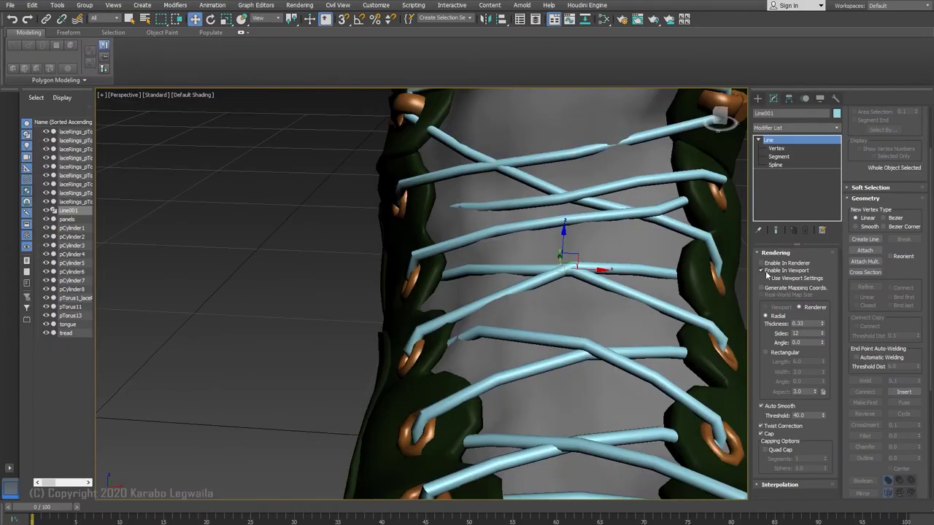
Raise the lace vertex at the central crossing and its right-hand neighbour, hiding the lace thickness while selecting the first one.
click(764, 272)
key(1)
click(572, 270)
drag(574, 237, 575, 229)
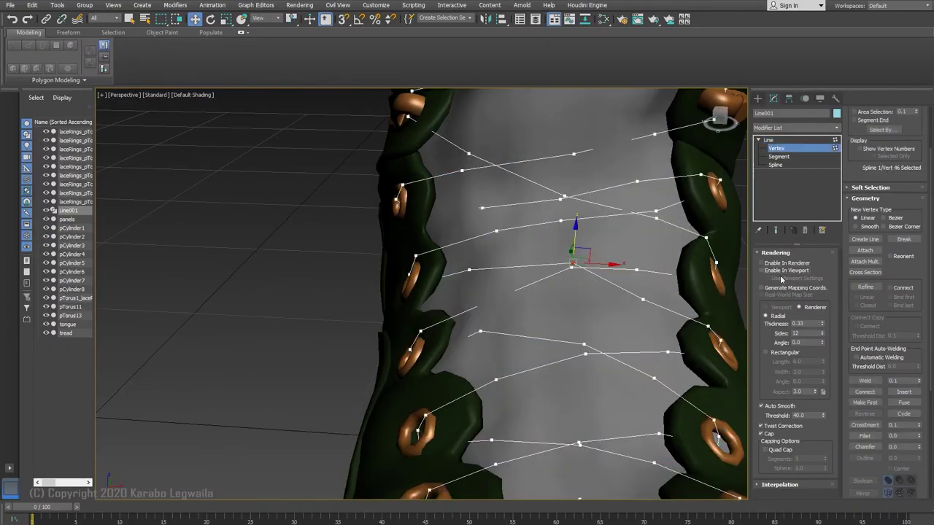
click(777, 272)
click(645, 299)
drag(652, 267, 650, 257)
alt+middle_drag(653, 256, 519, 318)
alt+middle_drag(520, 318, 517, 286)
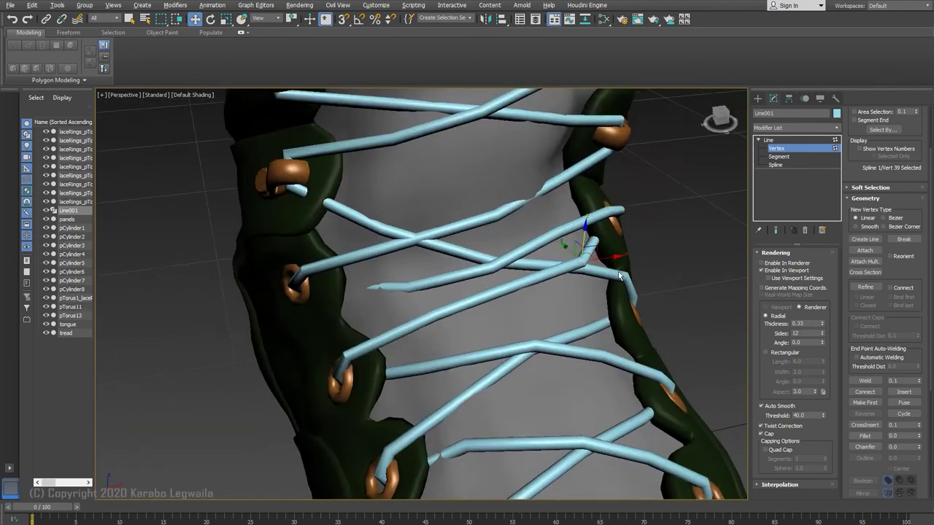
Raise two more vertices of the crossing laces over the tongue so the overlapping strands separate.
alt+middle_drag(619, 275, 565, 250)
click(489, 248)
drag(489, 221, 488, 200)
click(403, 267)
drag(408, 234, 409, 217)
alt+middle_drag(410, 217, 496, 278)
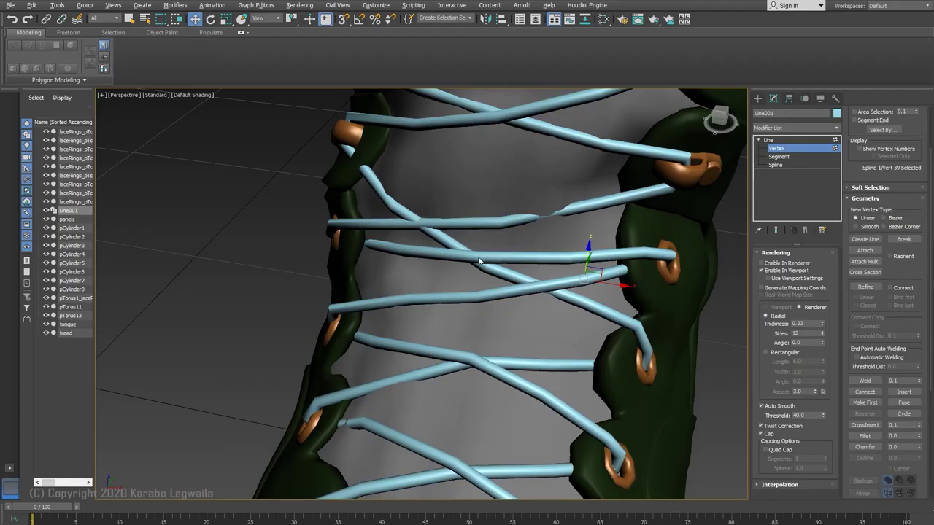
Inspect the lace crossings from both sides and slightly raise the vertex of the strand crossing near the top eyelets.
alt+middle_drag(511, 306, 508, 262)
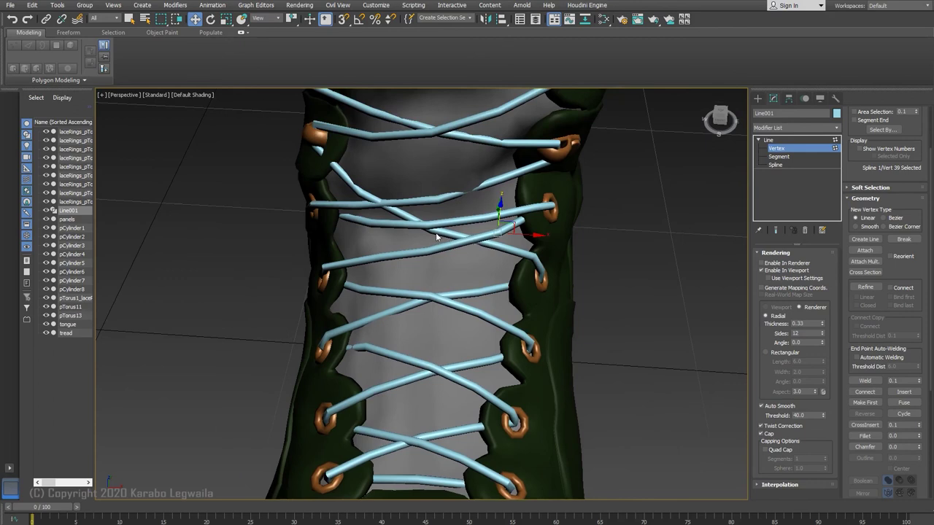
alt+middle_drag(431, 203, 434, 226)
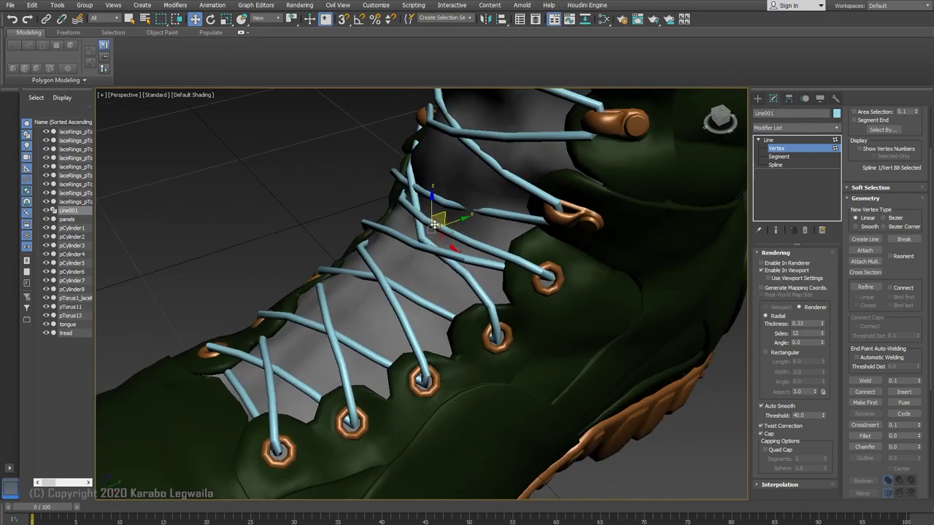
click(413, 245)
alt+middle_drag(412, 244, 478, 232)
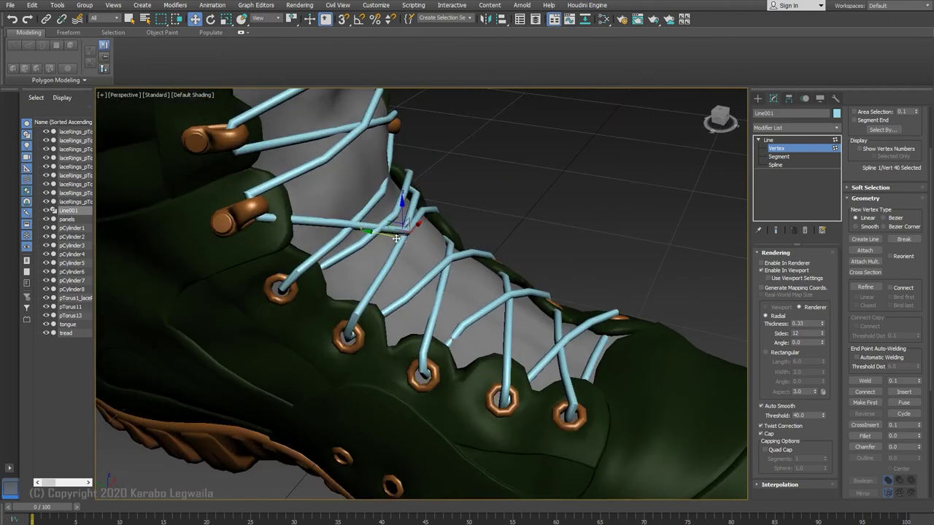
alt+middle_drag(379, 234, 410, 237)
mouse_move(403, 203)
mouse_down()
mouse_move(404, 190)
mouse_move(404, 200)
mouse_up()
Nudge two lace vertices over the tongue sideways so the crossing strands sit apart.
click(395, 246)
scroll(395, 247, up, 1)
alt+middle_drag(496, 253, 442, 263)
click(442, 320)
drag(461, 320, 456, 320)
click(440, 283)
click(435, 280)
drag(456, 279, 450, 279)
alt+middle_drag(451, 279, 538, 289)
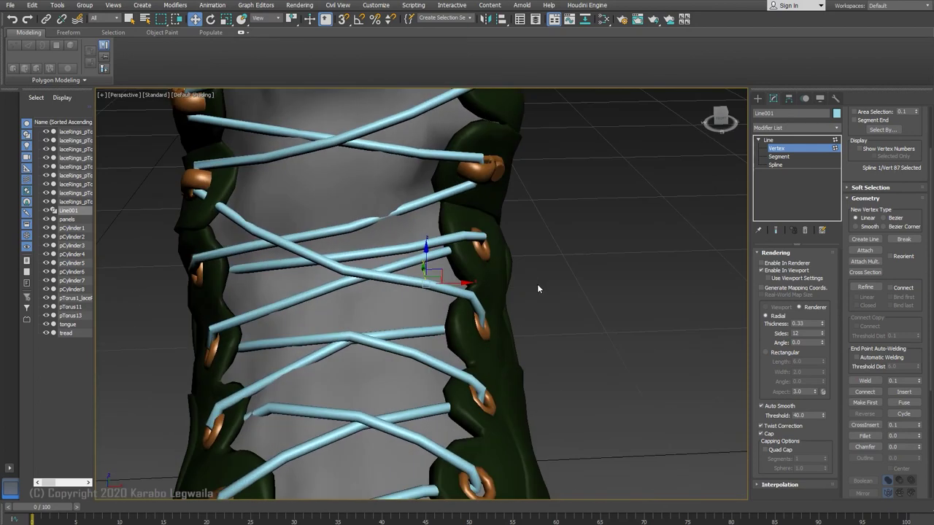
Move the lace vertices at the top left-row eyelet up toward the hook above, then lower part of the group again.
click(346, 251)
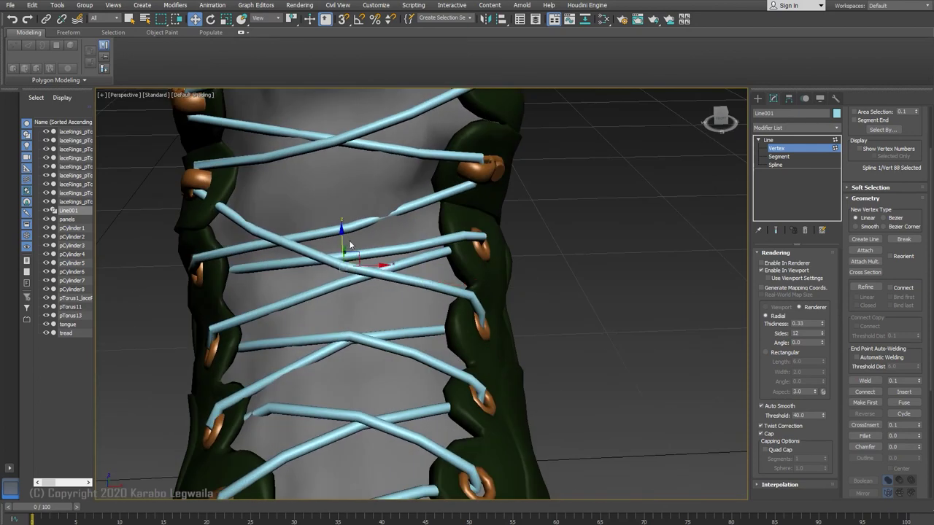
alt+middle_drag(349, 245, 358, 246)
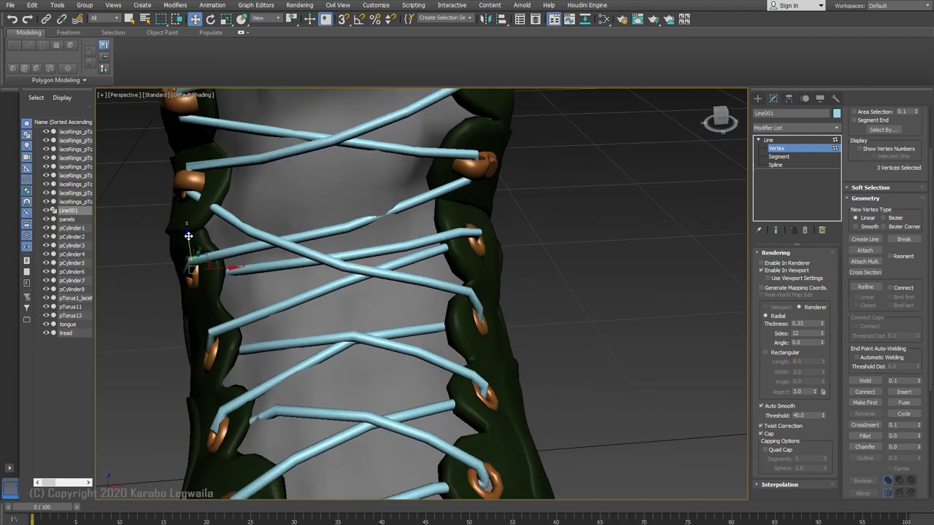
drag(188, 236, 194, 196)
drag(251, 223, 203, 185)
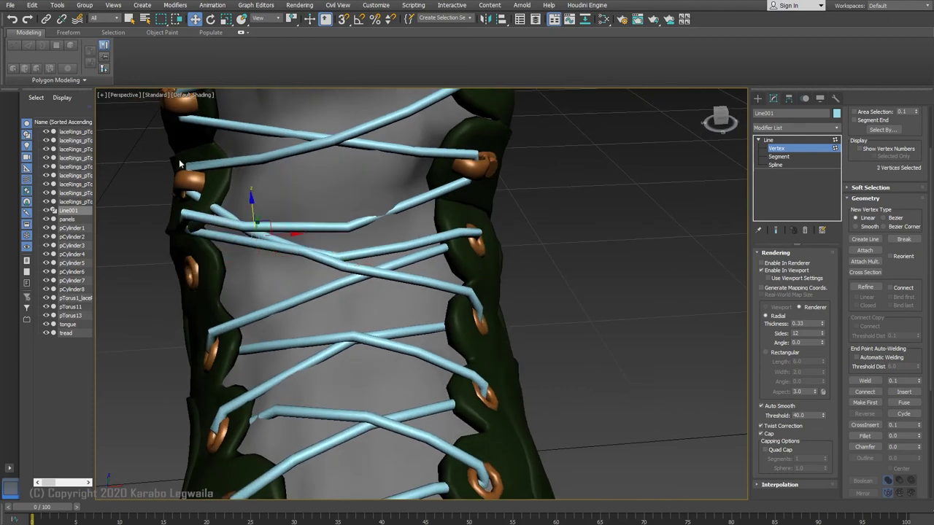
drag(186, 151, 173, 252)
alt+middle_drag(173, 253, 191, 264)
drag(197, 271, 194, 288)
alt+middle_drag(194, 287, 310, 241)
Hide the lace thickness and reposition the lace vertex at the tongue's left edge beside the top eyelet.
click(762, 271)
alt+middle_drag(394, 284, 274, 321)
drag(255, 217, 258, 257)
alt+middle_drag(259, 257, 199, 265)
drag(267, 264, 273, 252)
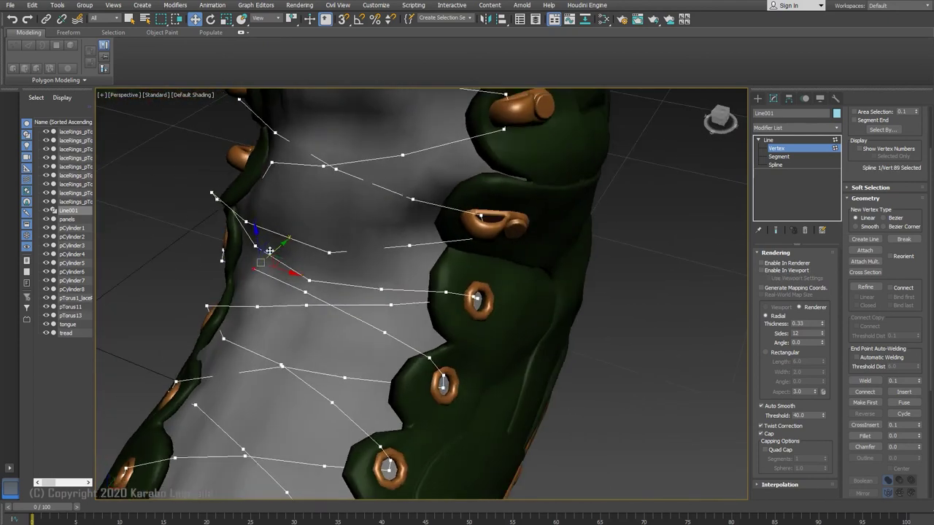
alt+middle_drag(273, 253, 394, 219)
Lower two lace vertices crossing the tongue just above the top eyelets.
alt+middle_drag(204, 320, 130, 307)
click(381, 325)
drag(381, 300, 381, 315)
click(467, 343)
drag(466, 324, 467, 335)
alt+middle_drag(467, 335, 527, 333)
Shift the lace vertex above the top left-row eyelet slightly sideways.
click(186, 363)
alt+middle_drag(186, 362, 213, 364)
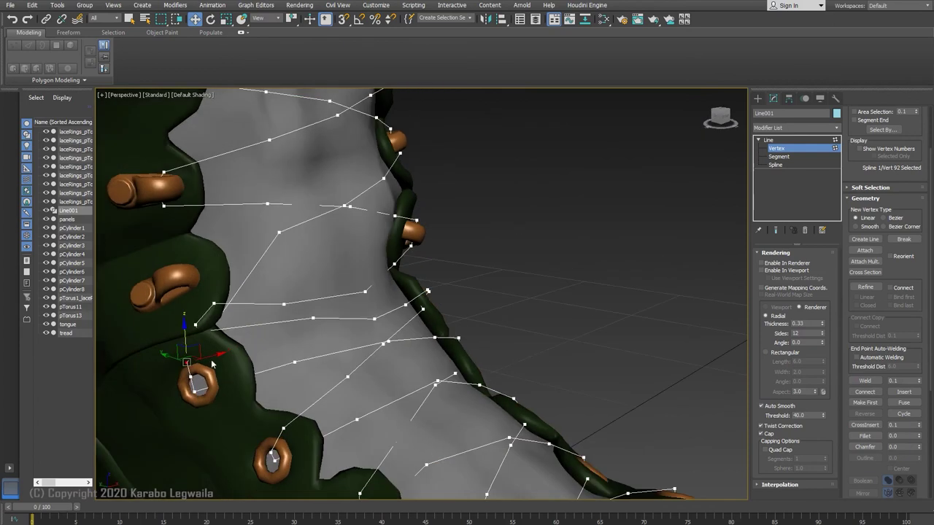
alt+middle_drag(219, 368, 306, 355)
mouse_move(196, 357)
mouse_down()
mouse_move(172, 382)
mouse_move(191, 357)
mouse_up()
alt+middle_drag(191, 357, 179, 381)
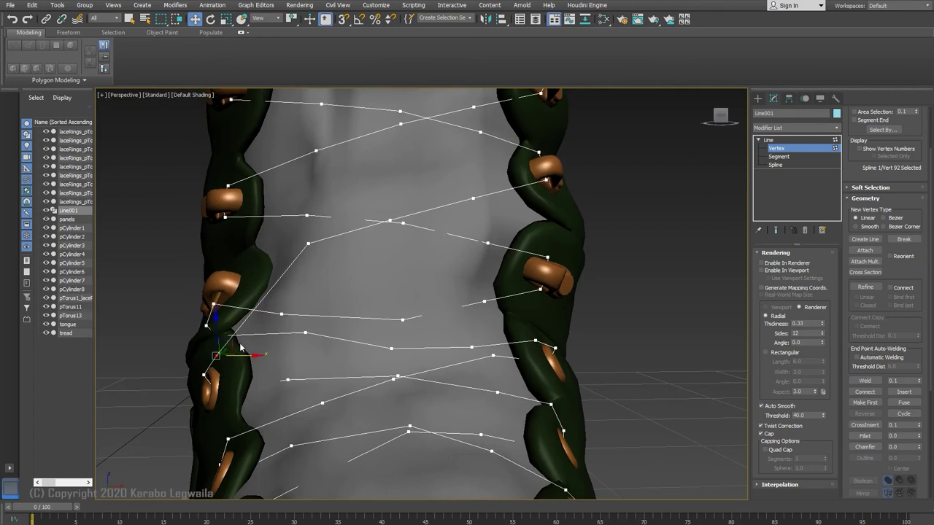
Delete the four lace segments running from the right-row hook down to the top left-row eyelet.
key(2)
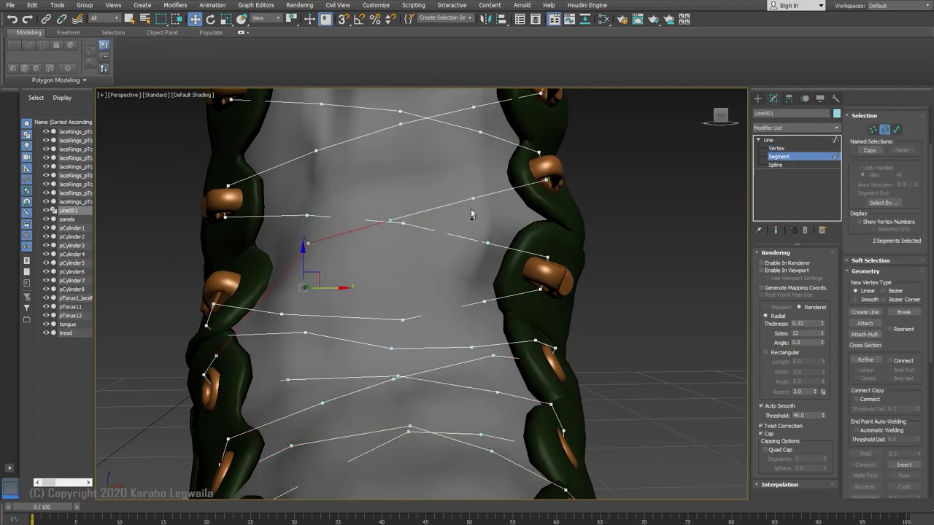
scroll(886, 314, down, 5)
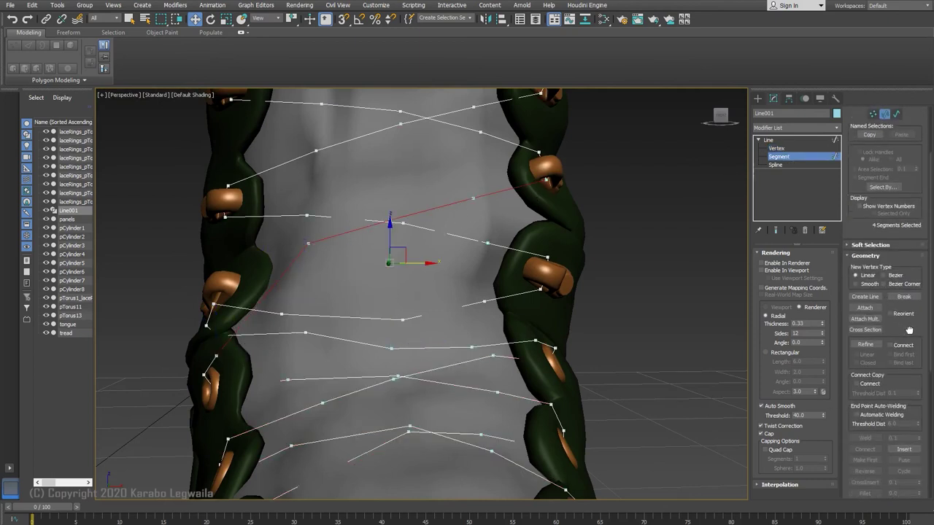
drag(917, 257, 918, 253)
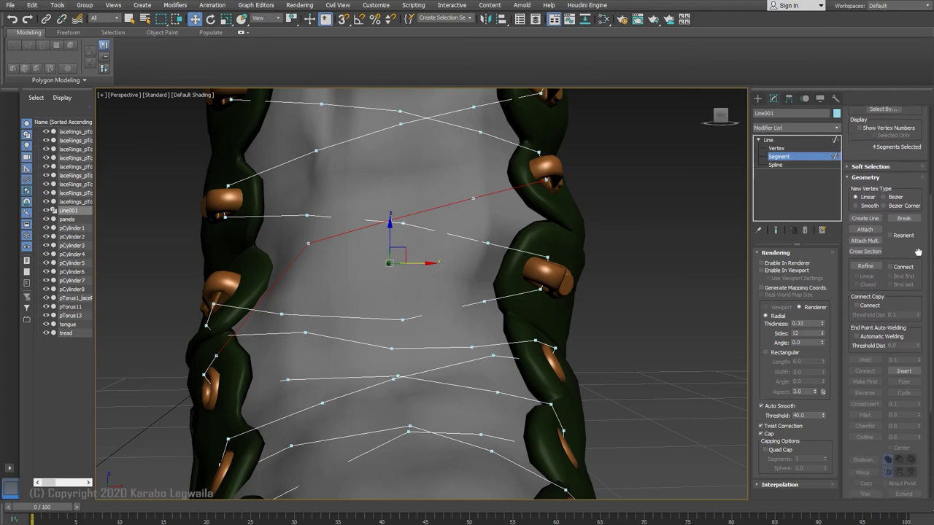
scroll(909, 274, down, 4)
click(866, 440)
click(216, 356)
alt+middle_drag(218, 356, 276, 356)
key(1)
click(219, 356)
alt+middle_drag(360, 421, 394, 419)
Delete the four lace segments between the lowest left-row hook and the lowest right-row hook.
click(781, 158)
click(260, 313)
ctrl+click(321, 318)
ctrl+click(417, 318)
ctrl+click(504, 289)
click(866, 484)
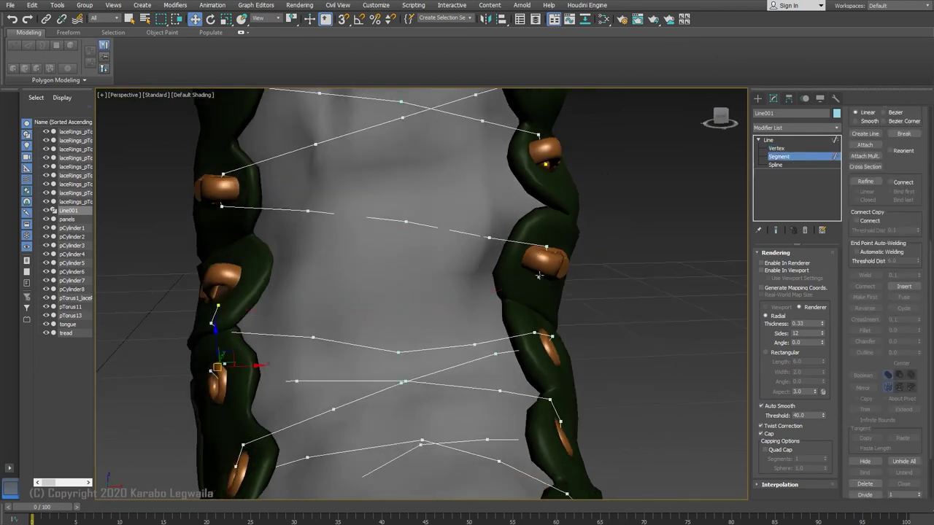
Connect the open lace end at the lowest right-row hook to the open end at the top left-row eyelet.
key(1)
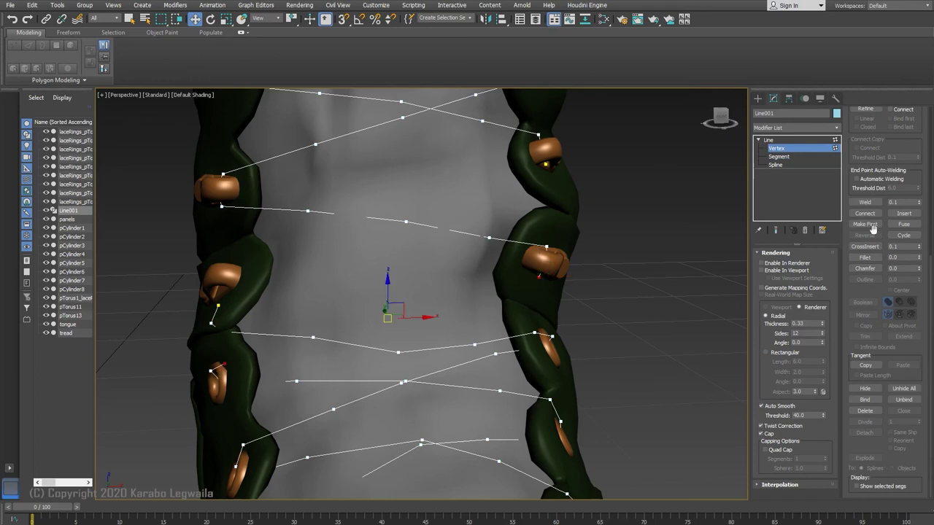
key(F3)
click(876, 216)
drag(851, 410, 851, 475)
mouse_move(846, 202)
mouse_down()
mouse_move(850, 271)
mouse_move(846, 192)
mouse_up()
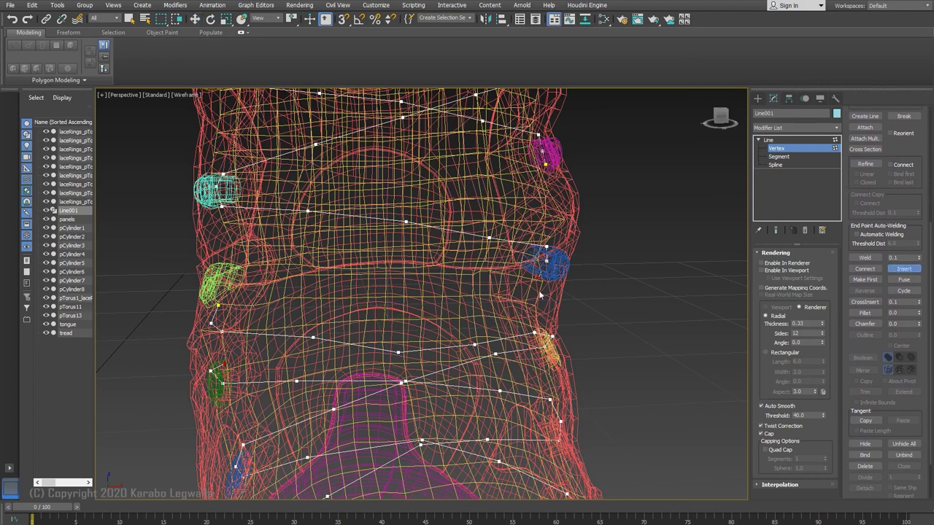
alt+middle_drag(265, 371, 359, 367)
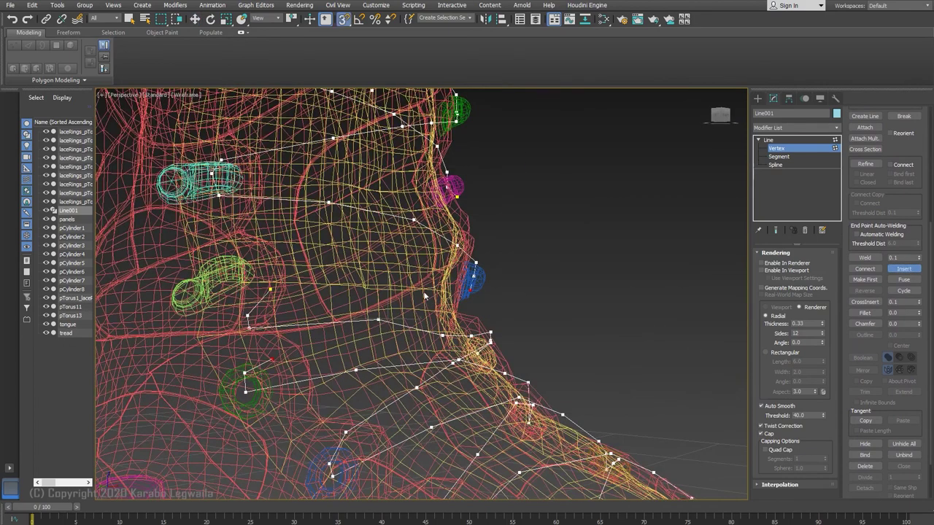
middle_drag(493, 300, 452, 326)
click(439, 312)
alt+middle_drag(341, 382, 305, 380)
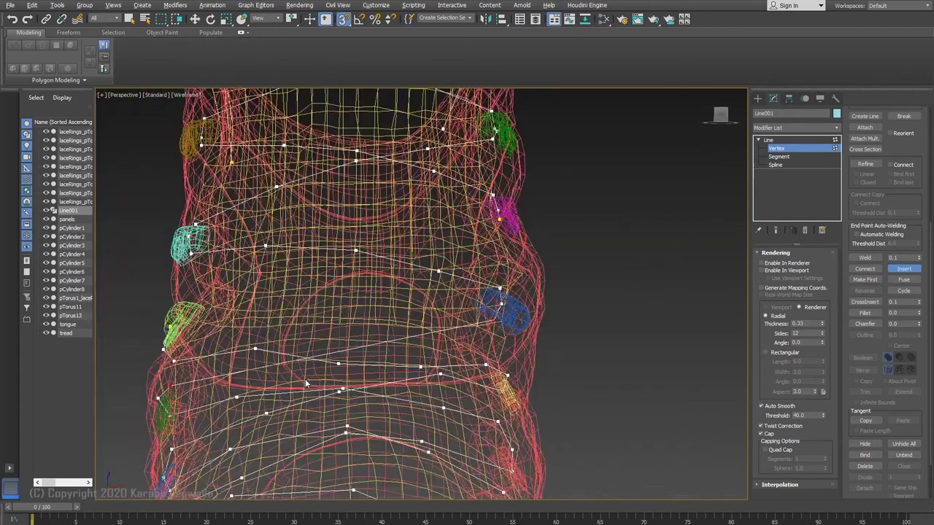
Return to shaded view and weld the lace vertex beside the top left-row eyelet with a 0.1 threshold.
key(F3)
key(w)
alt+middle_drag(180, 384, 235, 387)
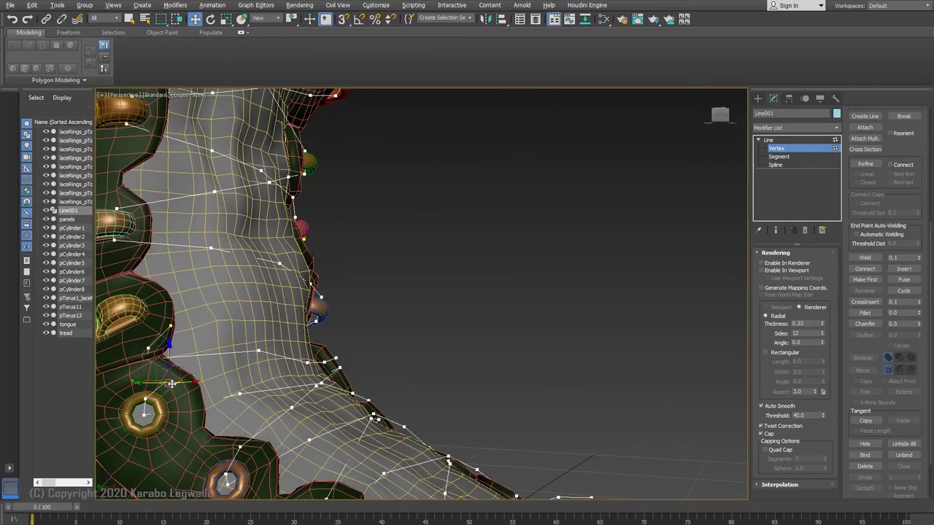
alt+middle_drag(163, 382, 191, 394)
click(874, 261)
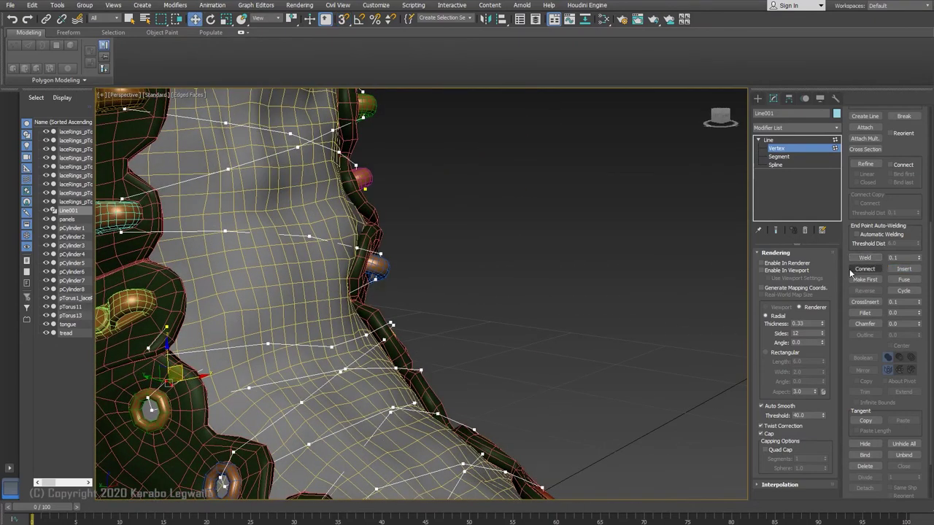
alt+middle_drag(166, 384, 221, 387)
mouse_move(334, 338)
middle_down()
mouse_move(455, 336)
mouse_move(459, 357)
mouse_move(472, 353)
middle_up()
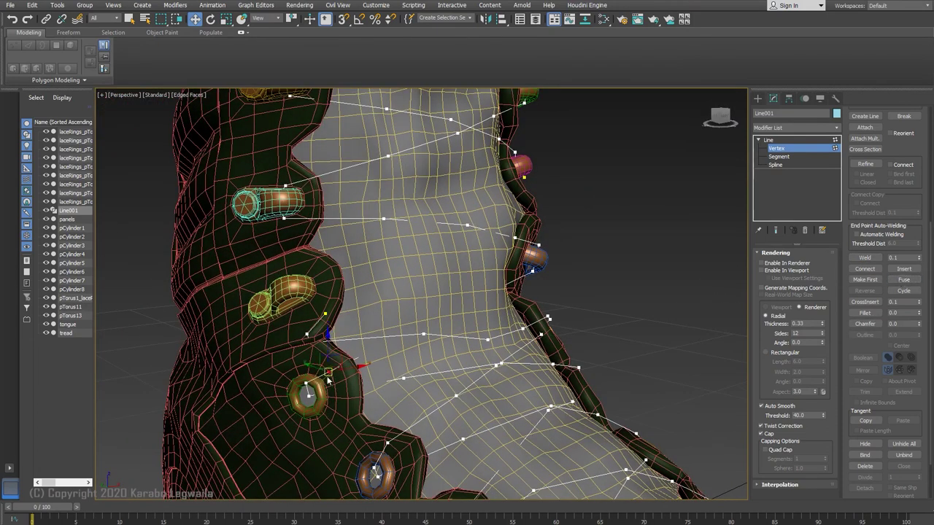
Turn off the edged-faces display and inspect the lace vertex beside the top left-row eyelet.
key(F4)
key(ctrl+a)
alt+middle_drag(365, 357, 439, 373)
click(323, 268)
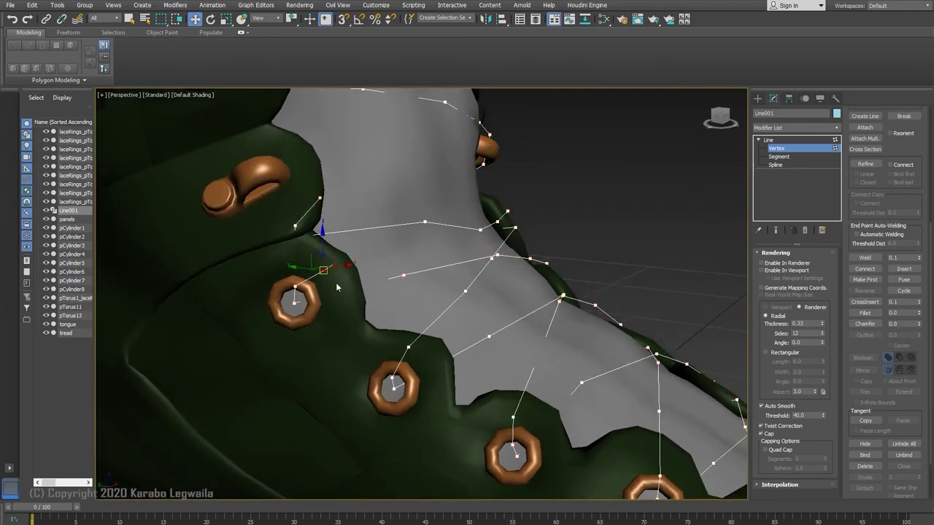
alt+middle_drag(337, 285, 303, 281)
right_click(325, 272)
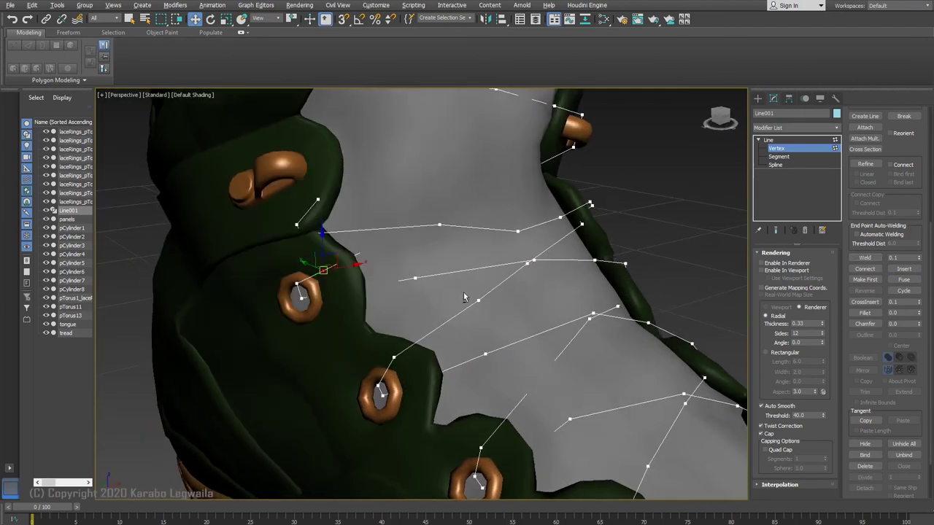
alt+middle_drag(465, 297, 436, 296)
alt+middle_drag(693, 274, 397, 332)
Raise the lace vertex below the lowest right-row hook and shift it slightly sideways to sit against the bend.
click(487, 286)
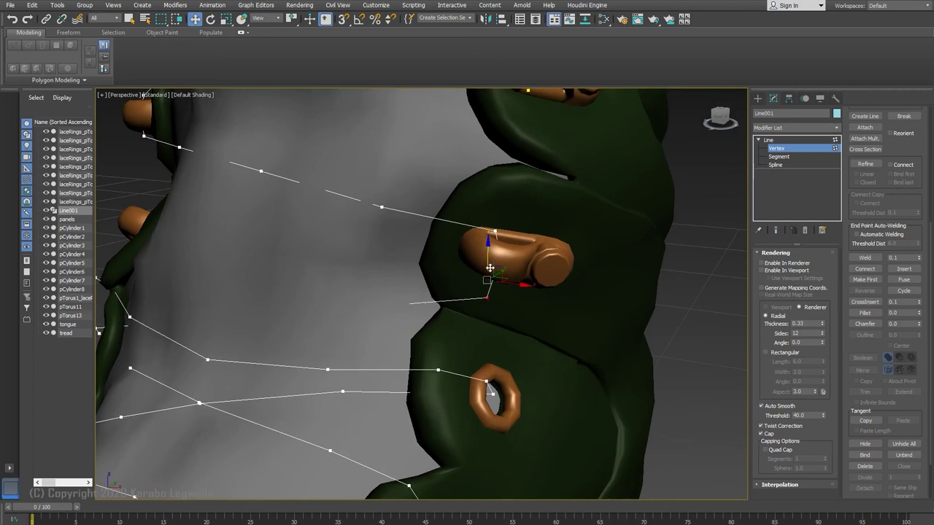
drag(490, 268, 489, 256)
scroll(488, 273, up, 8)
scroll(486, 278, down, 3)
drag(467, 359, 459, 360)
mouse_move(459, 360)
alt+middle_down()
mouse_move(504, 291)
mouse_move(445, 346)
mouse_move(457, 346)
alt+middle_up()
scroll(444, 347, down, 8)
Refine the new segment between the right-row hook and left-row eyelet with a vertex near its middle.
key(F3)
click(866, 164)
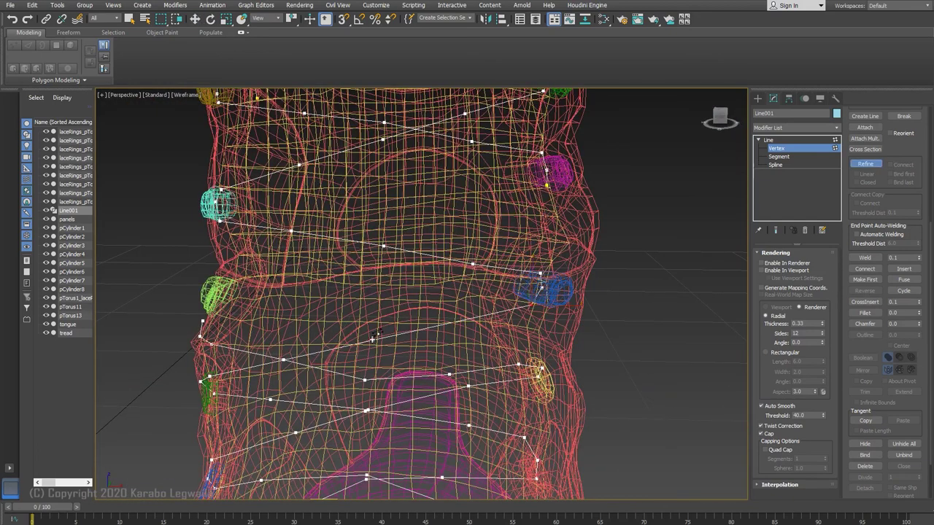
click(373, 339)
right_click(373, 339)
alt+middle_drag(373, 339, 409, 357)
Reposition the added middle vertex so the new lace strand follows the tongue's surface.
click(395, 385)
key(F3)
drag(399, 385, 410, 399)
alt+middle_drag(410, 399, 421, 385)
drag(421, 384, 421, 367)
alt+middle_drag(421, 367, 358, 391)
drag(445, 403, 441, 406)
alt+middle_drag(442, 406, 515, 402)
Refine another vertex into the new lace strand between its middle vertex and the right-row hook.
click(868, 168)
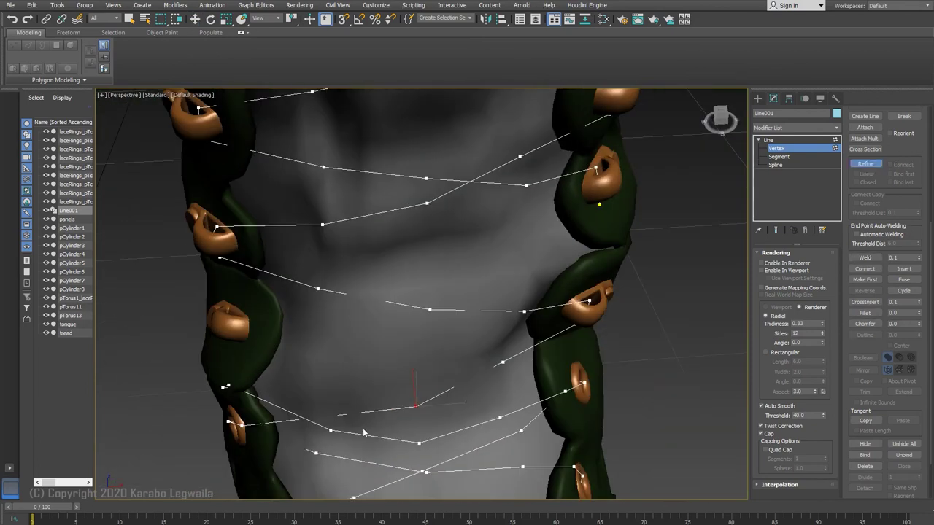
click(502, 363)
right_click(502, 362)
alt+middle_drag(502, 362, 499, 416)
alt+middle_drag(339, 427, 351, 422)
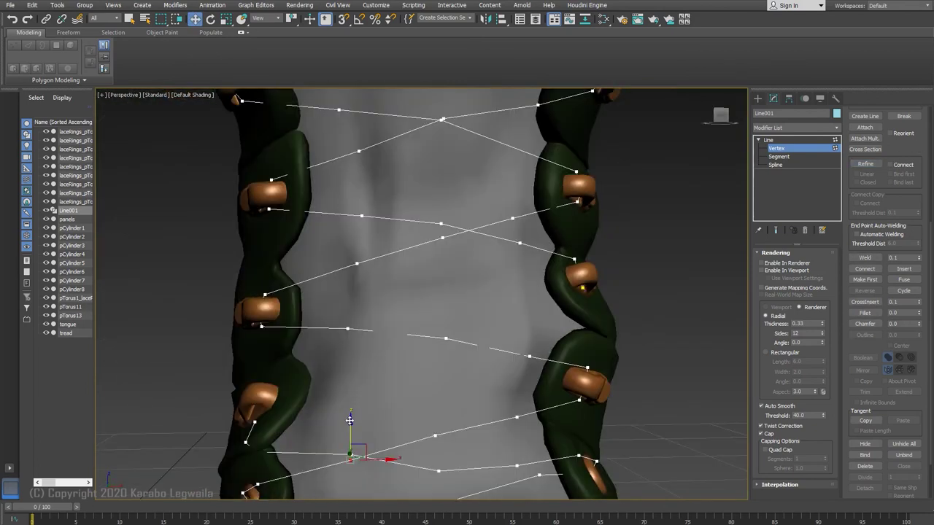
Reposition the new strand's vertices between its middle and the right-row hook so it follows the tongue's surface.
click(518, 418)
scroll(533, 400, down, 5)
alt+middle_drag(438, 393, 431, 408)
scroll(431, 408, up, 3)
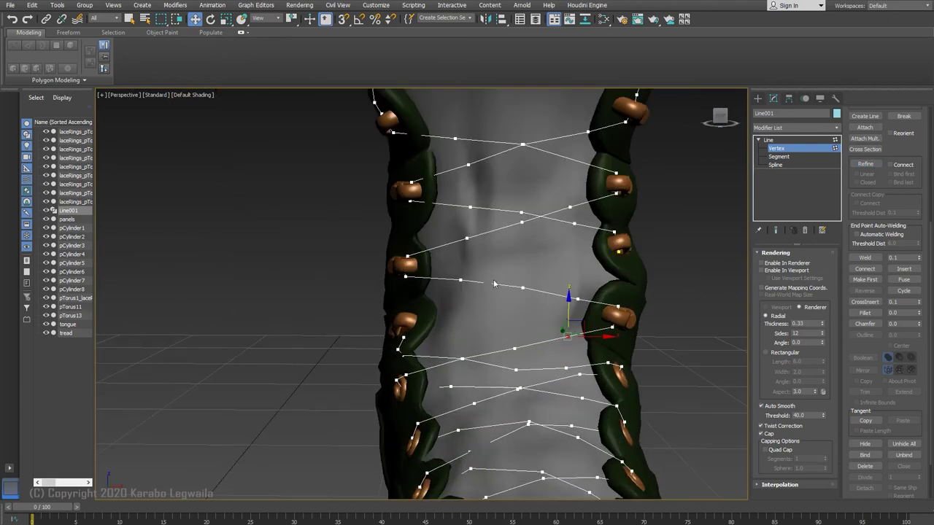
alt+middle_drag(409, 345, 470, 408)
click(521, 377)
drag(523, 349, 523, 339)
alt+middle_drag(642, 376, 452, 390)
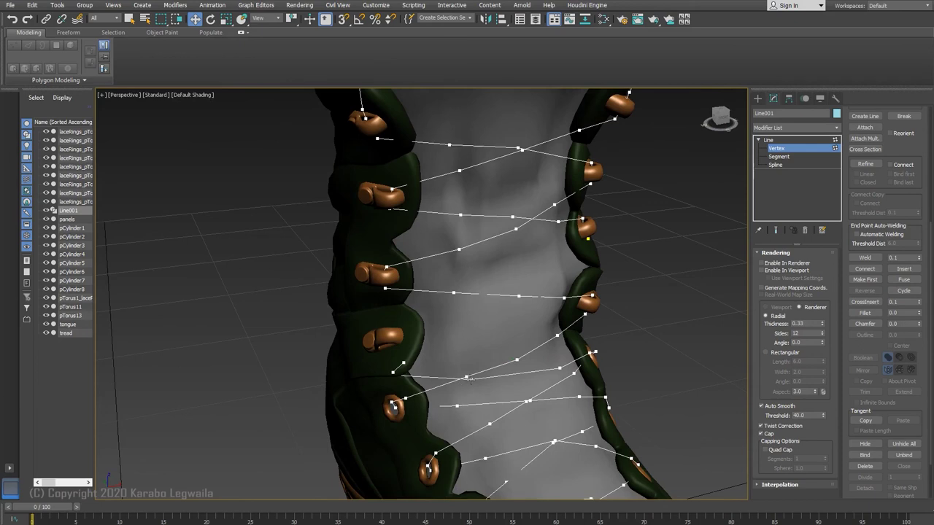
alt+middle_drag(632, 365, 575, 352)
drag(522, 340, 524, 335)
Move the lace vertices below the lowest left-row hook up against the hook.
alt+middle_drag(524, 334, 591, 334)
drag(380, 323, 416, 356)
drag(396, 309, 396, 290)
alt+middle_drag(386, 314, 482, 332)
drag(375, 319, 369, 317)
Reposition the lace end vertices so one sits above and one below the lowest left-row hook.
alt+middle_drag(426, 334, 321, 364)
scroll(456, 308, up, 4)
scroll(321, 365, up, 5)
drag(386, 301, 440, 283)
alt+middle_drag(440, 283, 574, 313)
scroll(496, 273, down, 5)
drag(524, 313, 576, 285)
alt+middle_drag(576, 284, 518, 356)
scroll(575, 286, down, 5)
middle_drag(598, 383, 456, 306)
key(shift+z)
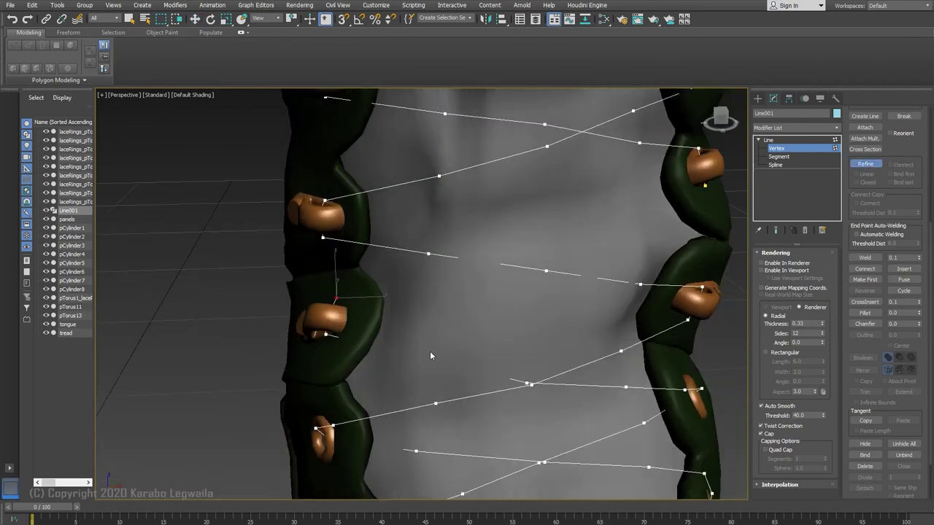
Refine a vertex between the lowest left-row hook's two lace vertices and place it inside the hook's bend.
key(F3)
alt+middle_drag(441, 370, 503, 351)
drag(442, 346, 451, 370)
key(F3)
Nudge the strand vertex between the middle crossing and the left-row eyelet to fit over the tongue.
mouse_move(511, 358)
alt+middle_down()
mouse_move(438, 332)
mouse_move(476, 368)
alt+middle_up()
mouse_move(547, 435)
middle_down()
mouse_move(536, 419)
mouse_move(445, 414)
mouse_move(577, 394)
mouse_move(558, 423)
middle_up()
scroll(478, 409, down, 6)
scroll(438, 394, up, 5)
drag(407, 386, 416, 388)
alt+middle_drag(453, 415, 357, 403)
click(444, 394)
key(shift+z)
key(shift+z)
key(shift+z)
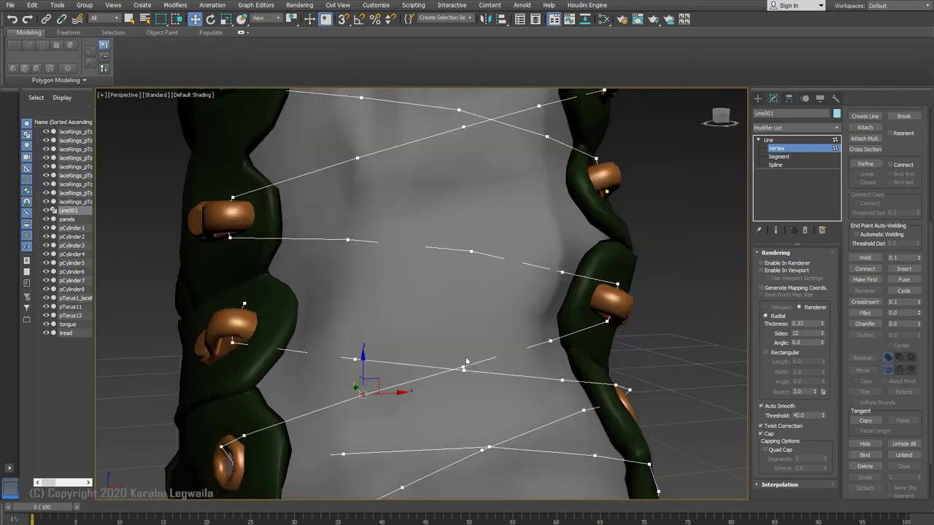
alt+middle_drag(244, 301, 282, 300)
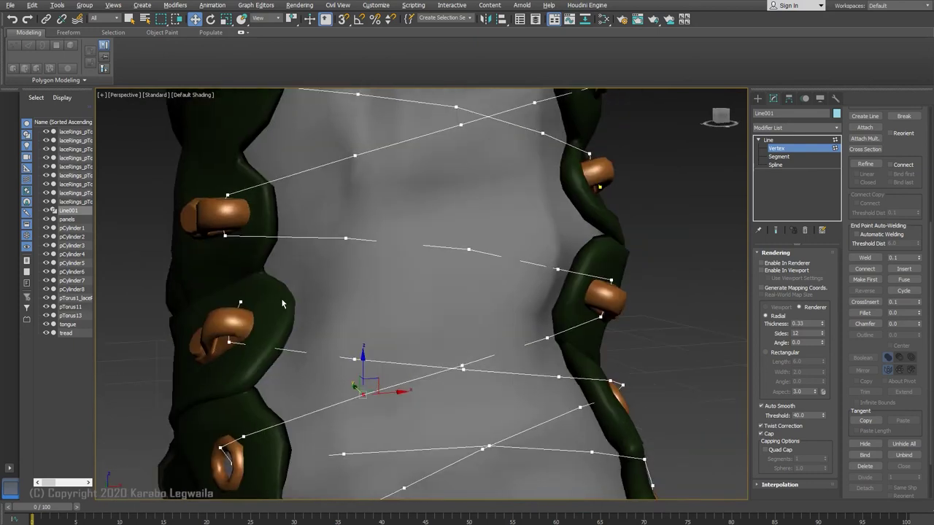
click(864, 269)
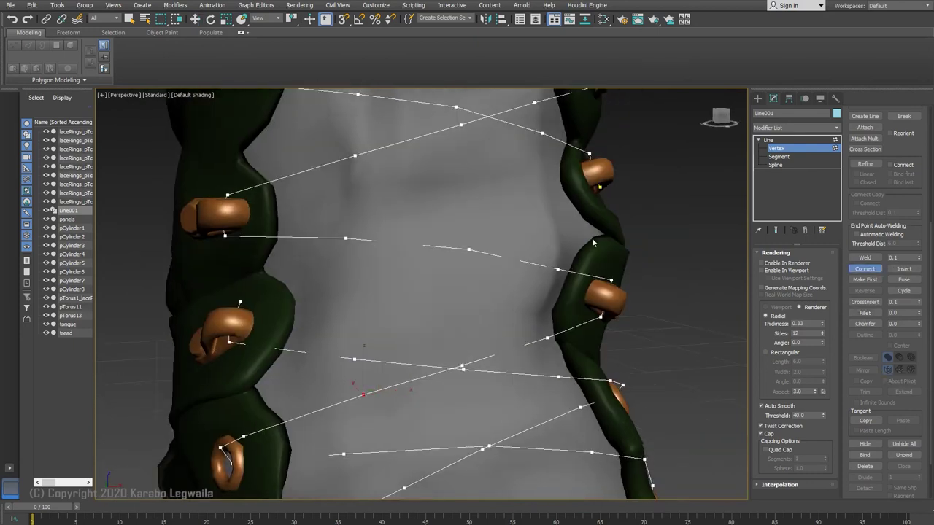
click(864, 269)
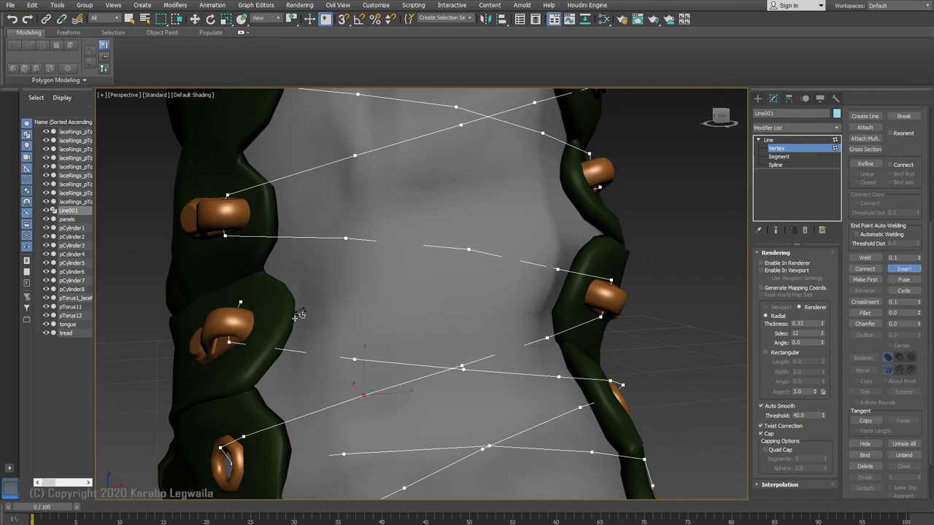
key(F3)
right_click(604, 187)
alt+middle_drag(605, 188, 603, 163)
click(603, 163)
right_click(640, 189)
alt+middle_drag(640, 188, 732, 221)
alt+middle_drag(329, 340, 303, 316)
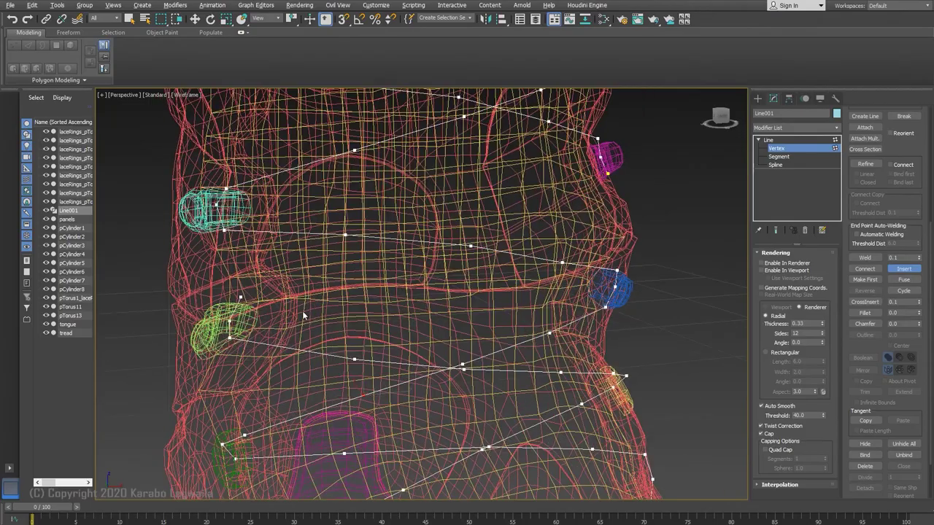
alt+middle_drag(599, 177, 445, 382)
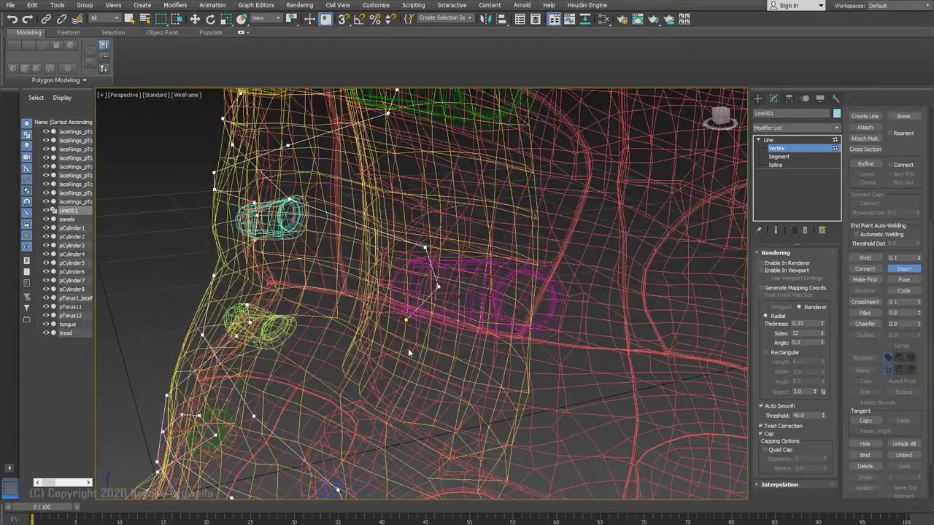
alt+middle_drag(409, 352, 565, 296)
scroll(448, 271, down, 2)
alt+middle_drag(638, 280, 556, 257)
middle_drag(556, 257, 559, 274)
Isolate the lace and connect its open end at the right-row hook to the open end at the lowest left-row hook.
right_click(660, 171)
right_click(659, 172)
click(686, 85)
scroll(431, 303, up, 5)
middle_drag(728, 279, 509, 270)
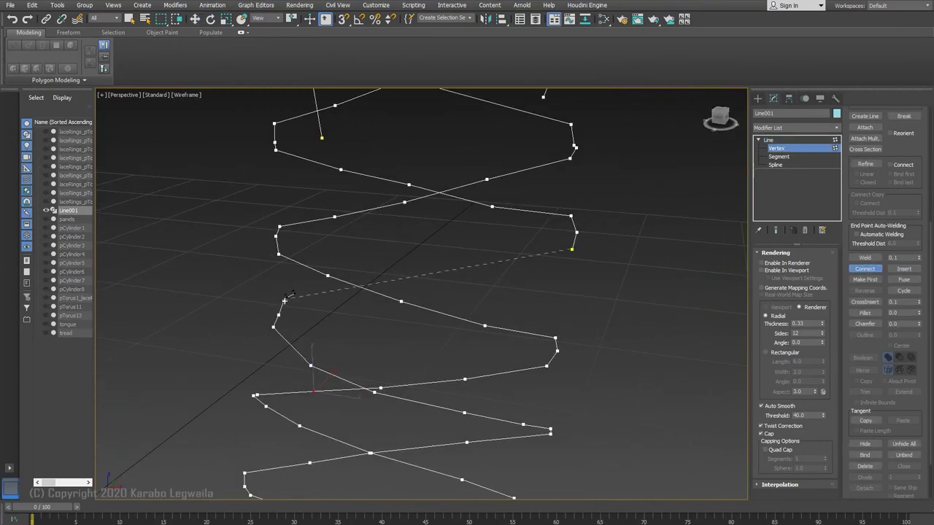
alt+middle_drag(363, 276, 337, 276)
Refine a vertex near the middle of the new connecting strand and bring the other boot objects back into view.
click(425, 282)
alt+middle_drag(425, 283, 434, 315)
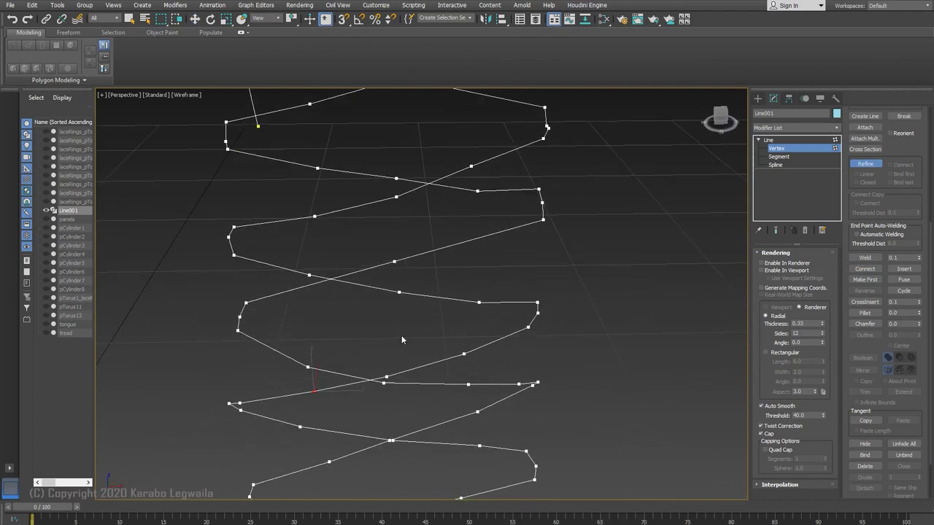
right_click(426, 346)
right_click(425, 348)
click(460, 265)
alt+middle_drag(452, 266, 313, 278)
key(F3)
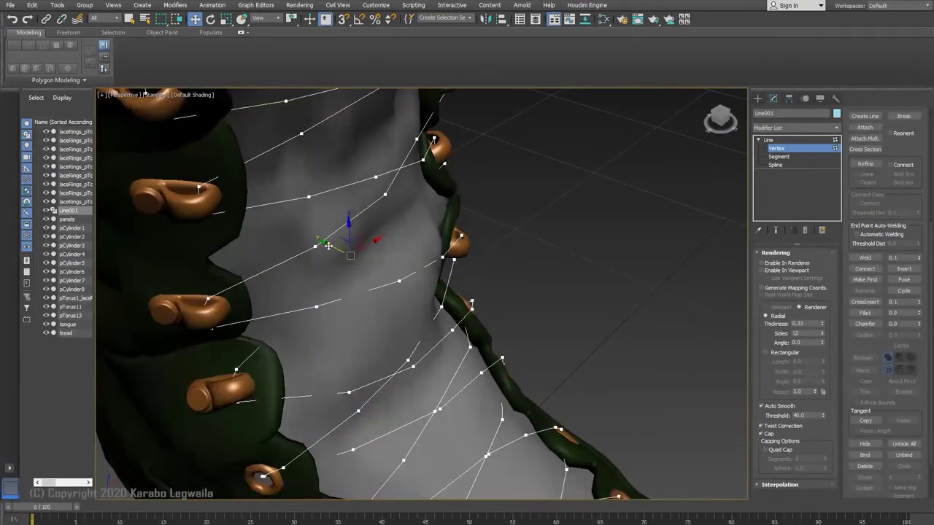
Move the connecting strand's middle vertex out onto the tongue's surface.
alt+middle_drag(405, 312, 514, 321)
drag(398, 245, 398, 240)
right_click(399, 274)
click(340, 210)
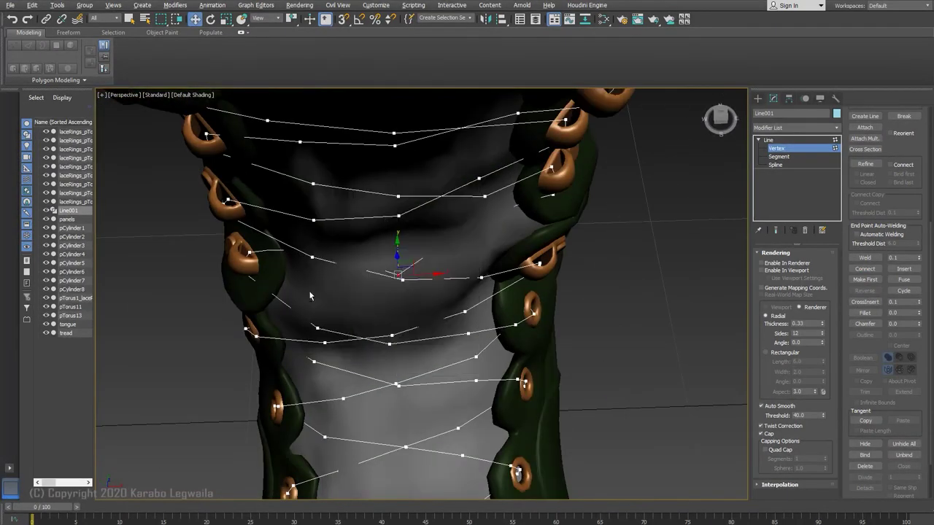
alt+middle_drag(329, 290, 219, 274)
Refine further vertices into the connecting strand on both sides of its middle vertex.
click(236, 353)
alt+middle_drag(251, 363, 242, 357)
right_click(239, 355)
click(218, 285)
alt+middle_drag(226, 299, 467, 310)
click(599, 327)
right_click(599, 328)
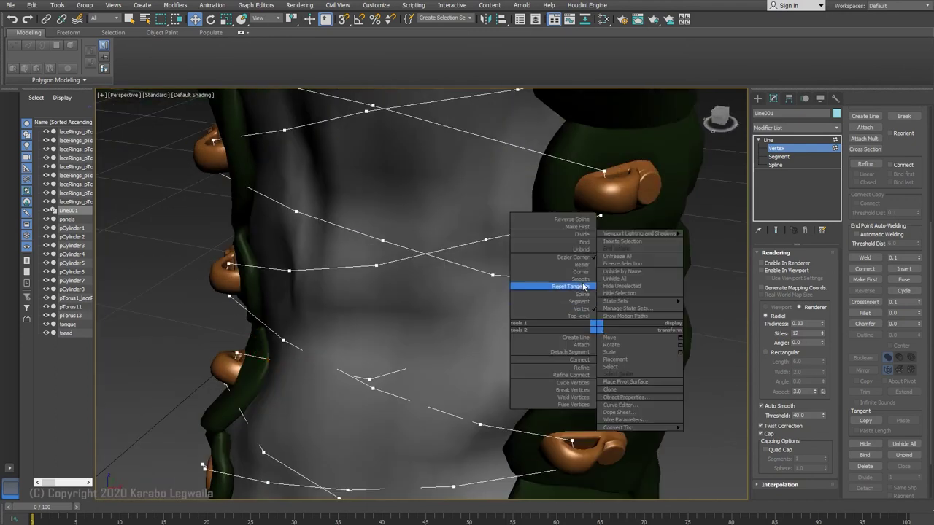
click(580, 260)
alt+middle_drag(580, 264, 551, 270)
alt+middle_drag(506, 369, 547, 365)
click(271, 434)
Pull the vertex between the strand's middle and the lowest left-row hook out over the tongue.
key(w)
alt+middle_drag(387, 405, 429, 396)
key(F3)
click(515, 379)
key(F3)
drag(510, 357, 516, 366)
alt+middle_drag(516, 366, 344, 385)
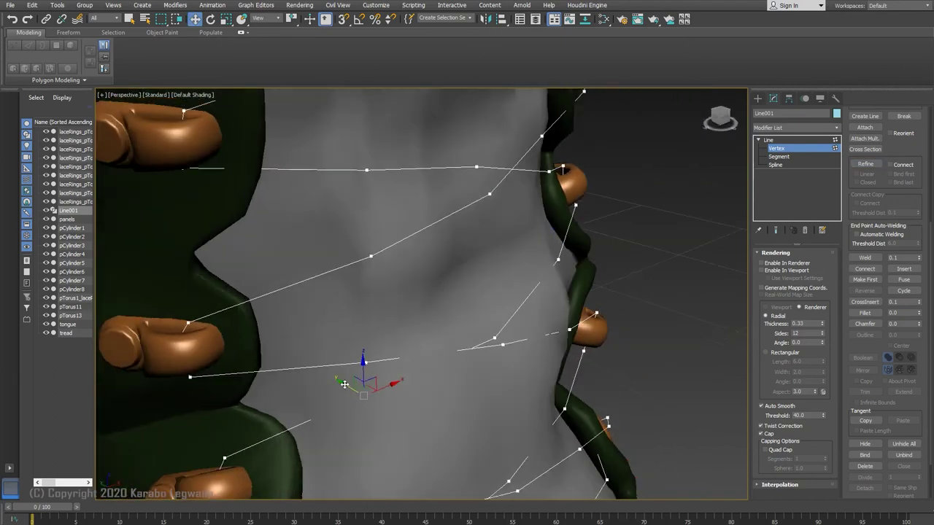
alt+middle_drag(522, 425, 503, 423)
click(432, 417)
Reposition the strand's refined vertex beside the right-row hook so it clears the boot flap.
click(366, 304)
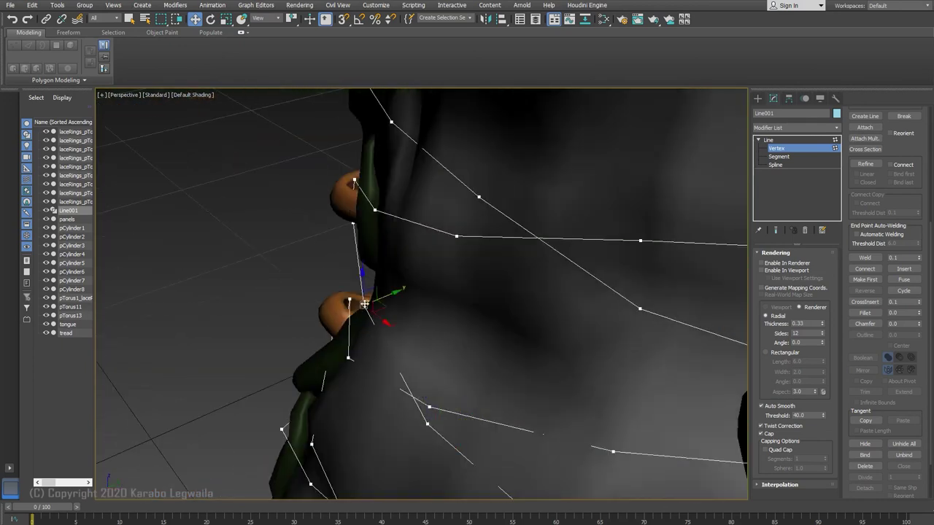
alt+middle_drag(249, 321, 375, 309)
drag(349, 301, 375, 309)
alt+middle_drag(511, 394, 418, 281)
click(390, 338)
Show the lace's thickness in the viewport and reduce it to 0.23.
click(761, 270)
scroll(360, 323, down, 4)
alt+middle_drag(417, 282, 461, 321)
alt+middle_drag(533, 335, 437, 368)
click(822, 326)
alt+middle_drag(370, 309, 752, 282)
scroll(398, 306, up, 3)
Return the lace to a plain line display and nudge a strand vertex clear of the tongue.
click(761, 270)
alt+middle_drag(511, 292, 471, 324)
drag(410, 274, 413, 268)
alt+middle_drag(436, 288, 572, 364)
scroll(572, 365, up, 4)
click(537, 224)
alt+middle_drag(537, 225, 474, 219)
Check the lace's thickness display and shift further strand vertices slightly off the boot's surface.
click(761, 270)
alt+middle_drag(467, 292, 481, 204)
scroll(557, 243, up, 4)
mouse_move(531, 204)
mouse_down()
mouse_move(538, 211)
mouse_move(536, 201)
mouse_up()
alt+middle_drag(503, 241, 589, 227)
drag(527, 228, 526, 221)
Fine-tune the height of two more lace vertices to fit the boot's surface.
alt+middle_drag(540, 226, 576, 303)
alt+middle_drag(423, 335, 306, 321)
drag(393, 283, 393, 273)
alt+middle_drag(394, 277, 440, 299)
click(441, 335)
drag(441, 299, 441, 304)
alt+middle_drag(441, 306, 437, 349)
Refine another vertex into the lace at the lowest left-row eyelet.
click(854, 166)
alt+middle_drag(394, 369, 276, 416)
click(379, 346)
right_click(379, 346)
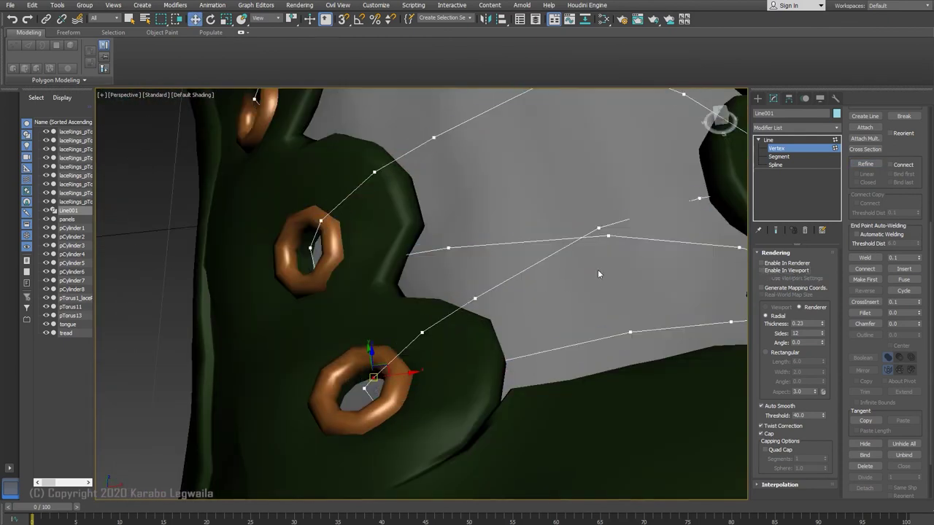
Reposition the lace vertices at the lowest left-row eyelet so the lace passes through the ring's opening.
alt+middle_drag(597, 269, 370, 409)
drag(318, 327, 325, 326)
mouse_move(385, 384)
alt+middle_down()
mouse_move(389, 369)
mouse_move(375, 413)
mouse_move(398, 385)
alt+middle_up()
click(387, 379)
drag(376, 389, 383, 384)
alt+middle_drag(387, 408, 395, 373)
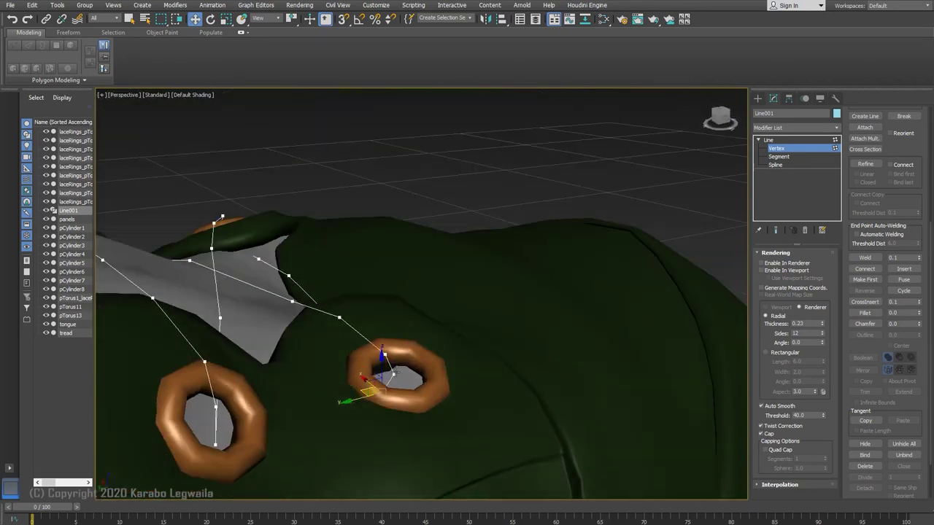
Display the lace's thickness in the viewport and raise a vertex near the lowest eyelets slightly.
click(771, 271)
alt+middle_drag(555, 351, 406, 345)
middle_drag(671, 338, 550, 306)
click(523, 290)
drag(533, 289, 533, 287)
alt+middle_drag(554, 306, 525, 295)
Refine a vertex into the lace at the lowest right-row eyelet and position it at the ring's opening.
key(F3)
mouse_move(399, 299)
alt+middle_down()
mouse_move(372, 319)
mouse_move(568, 293)
mouse_move(625, 312)
mouse_move(635, 340)
alt+middle_up()
key(alt+r)
key(F3)
click(866, 164)
click(529, 326)
key(w)
mouse_move(529, 326)
alt+middle_down()
mouse_move(526, 276)
mouse_move(515, 297)
mouse_move(527, 336)
alt+middle_up()
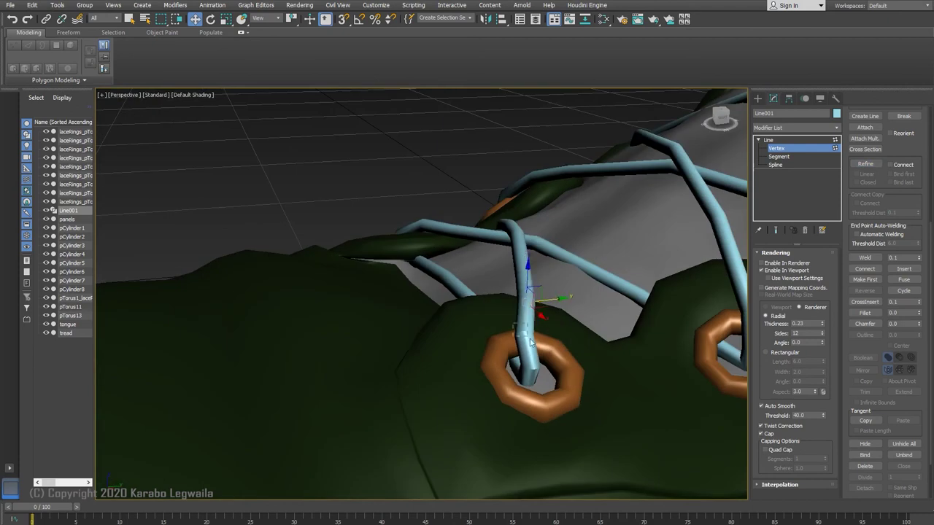
drag(530, 341, 533, 344)
Lower the lace vertex beside the lowest right-row eyelet toward the boot flap.
alt+middle_drag(533, 344, 516, 341)
alt+middle_drag(571, 301, 544, 332)
drag(630, 314, 631, 321)
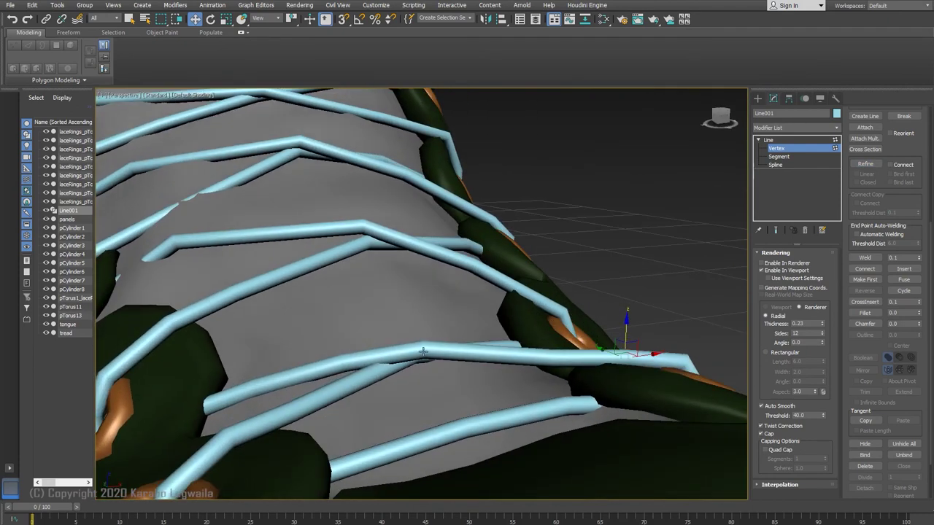
Shift the lowest crossing strand's vertices near its middle so the lace rests over the tongue.
click(423, 352)
alt+middle_drag(423, 351, 431, 365)
drag(409, 342, 402, 338)
alt+middle_drag(402, 339, 372, 371)
key(F3)
drag(377, 362, 365, 363)
key(F3)
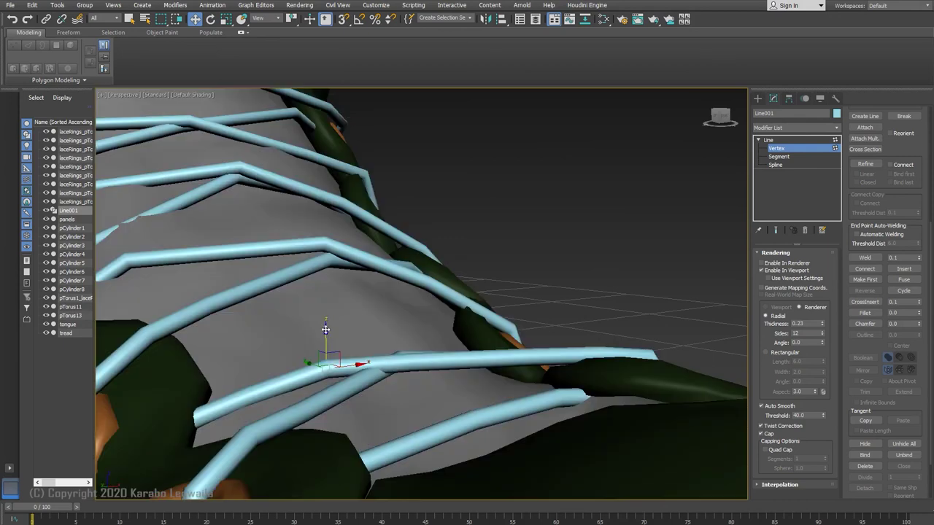
Refine a vertex into the lowest crossing strand near the tongue's middle and raise it clear of the tongue.
alt+middle_drag(334, 333, 385, 399)
click(866, 164)
key(F3)
alt+middle_drag(459, 394, 348, 354)
scroll(348, 354, up, 4)
click(355, 353)
key(F3)
drag(355, 321, 355, 302)
scroll(421, 321, down, 5)
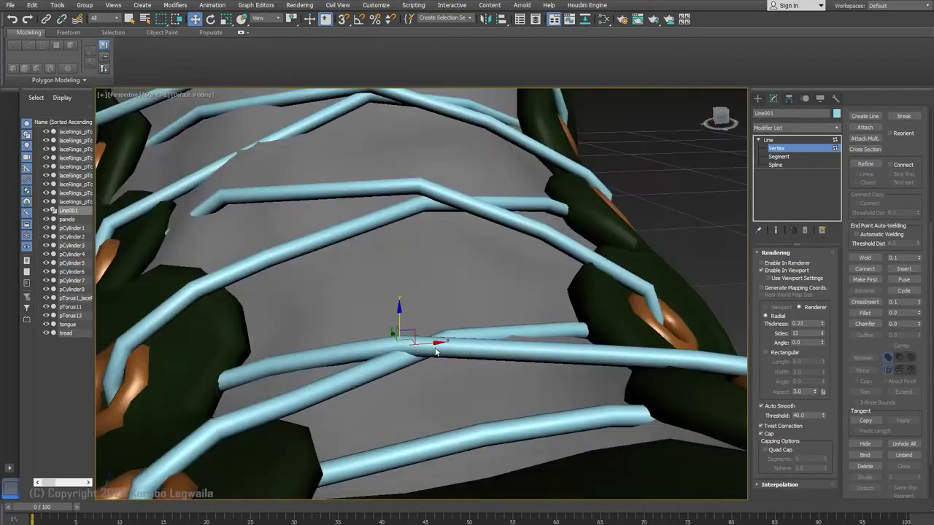
Raise the neighbouring lace vertices slightly where the lowest strands cross over the tongue.
alt+middle_drag(436, 350, 424, 332)
drag(406, 317, 406, 310)
alt+middle_drag(463, 353, 457, 381)
click(419, 326)
alt+middle_drag(429, 332, 435, 292)
drag(426, 313, 428, 308)
Examine the vertices of the lower strands where they run beneath the boot flaps.
mouse_move(450, 324)
alt+middle_down()
mouse_move(467, 365)
mouse_move(454, 323)
mouse_move(367, 376)
alt+middle_up()
scroll(434, 359, up, 3)
key(F3)
click(423, 350)
key(F3)
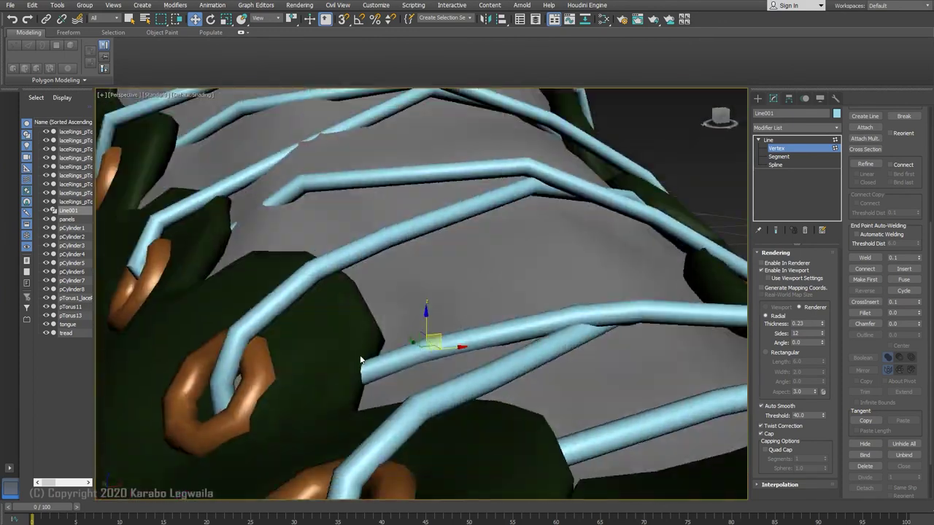
key(F3)
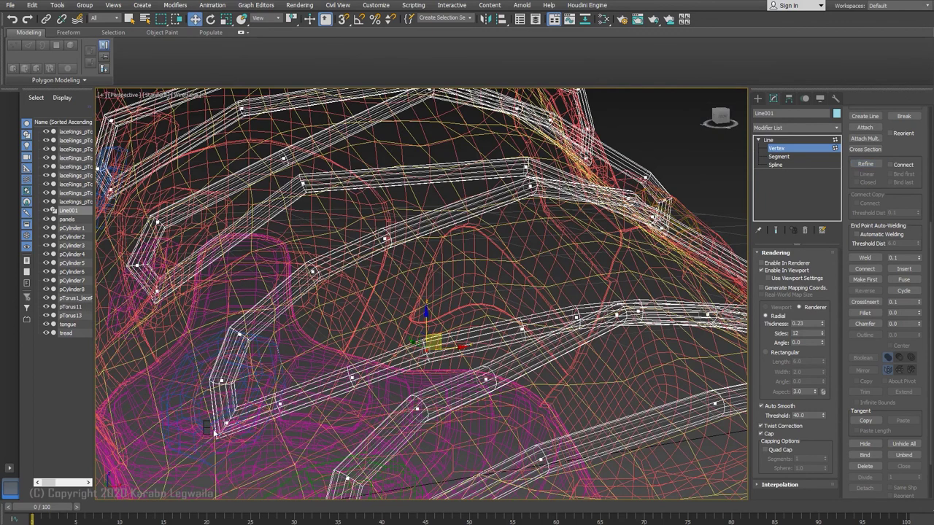
click(352, 377)
key(F3)
mouse_move(354, 376)
alt+middle_down()
mouse_move(314, 387)
mouse_move(340, 365)
mouse_move(167, 396)
alt+middle_up()
scroll(387, 382, down, 3)
scroll(167, 397, up, 3)
alt+middle_drag(452, 335, 399, 343)
Refine a vertex into the lace at the right flap's scalloped edge and raise it clear of the flap.
key(F3)
click(865, 164)
click(396, 345)
key(F3)
drag(406, 335, 410, 330)
mouse_move(410, 330)
alt+middle_down()
mouse_move(421, 331)
mouse_move(405, 332)
alt+middle_up()
drag(405, 332, 406, 325)
alt+middle_drag(405, 324, 461, 355)
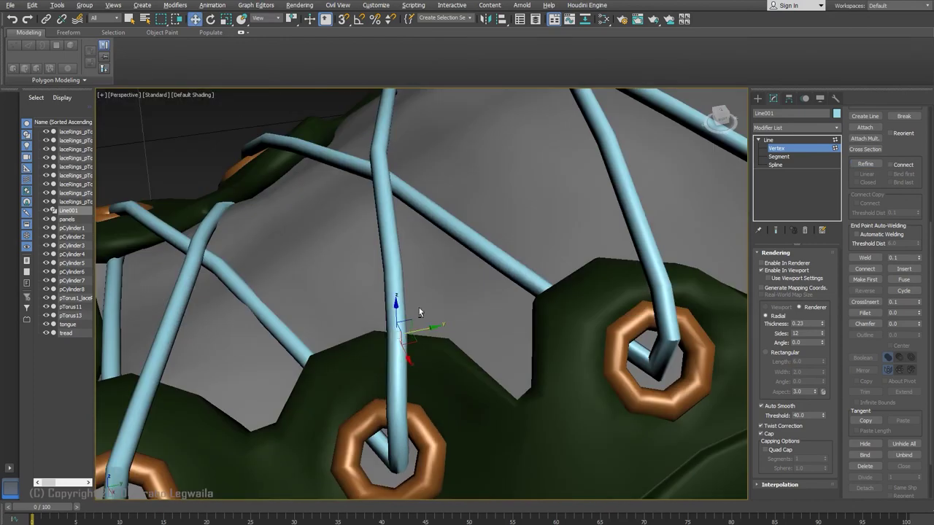
Shift the next lace vertex above the right flap's edge slightly sideways along the tongue.
scroll(433, 328, down, 3)
click(411, 260)
drag(439, 260, 445, 257)
alt+middle_drag(445, 257, 536, 313)
Lower the vertex on the right half of the second crossing's upper strand slightly toward the tongue.
key(F3)
click(546, 324)
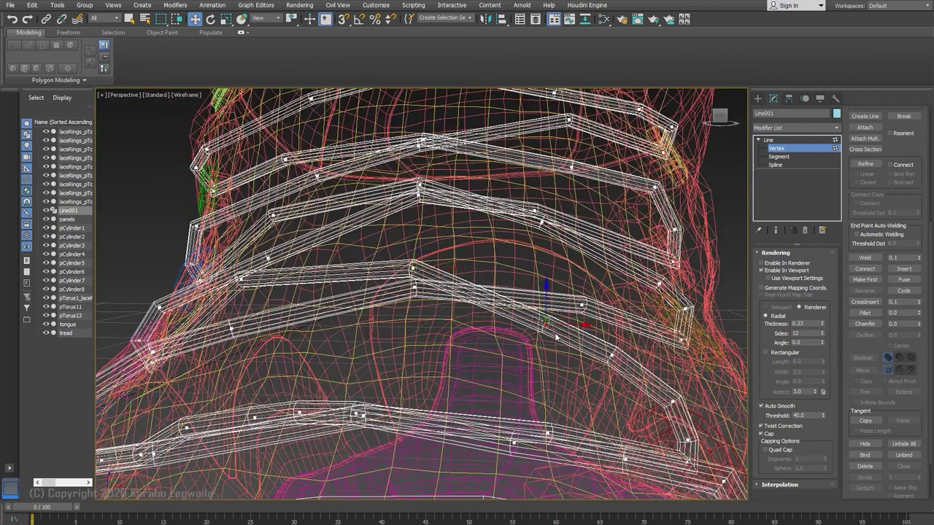
key(F3)
drag(557, 312, 559, 316)
alt+middle_drag(572, 302, 471, 305)
Refine a vertex into the second crossing's under strand, then raise and shift it out of the tongue.
key(F3)
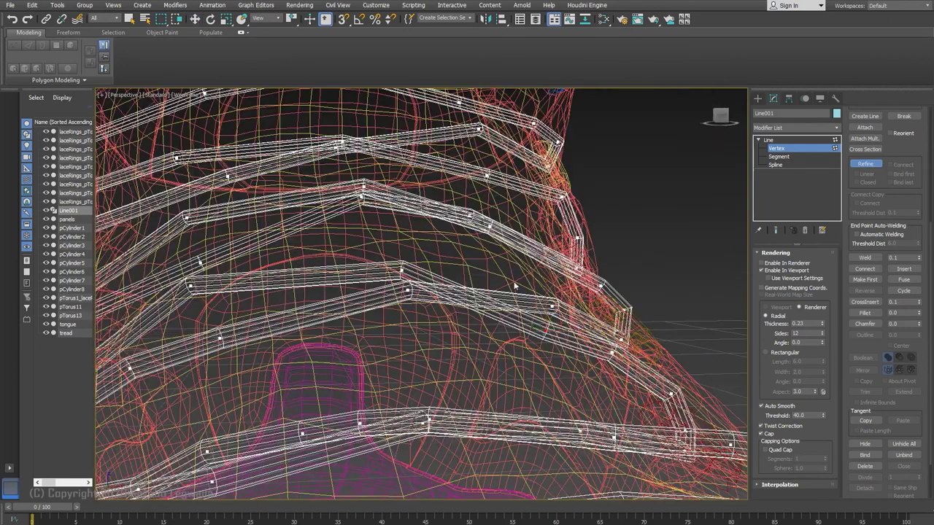
click(490, 309)
key(F3)
drag(501, 298, 502, 283)
mouse_move(502, 283)
alt+middle_down()
mouse_move(552, 333)
mouse_move(642, 328)
alt+middle_up()
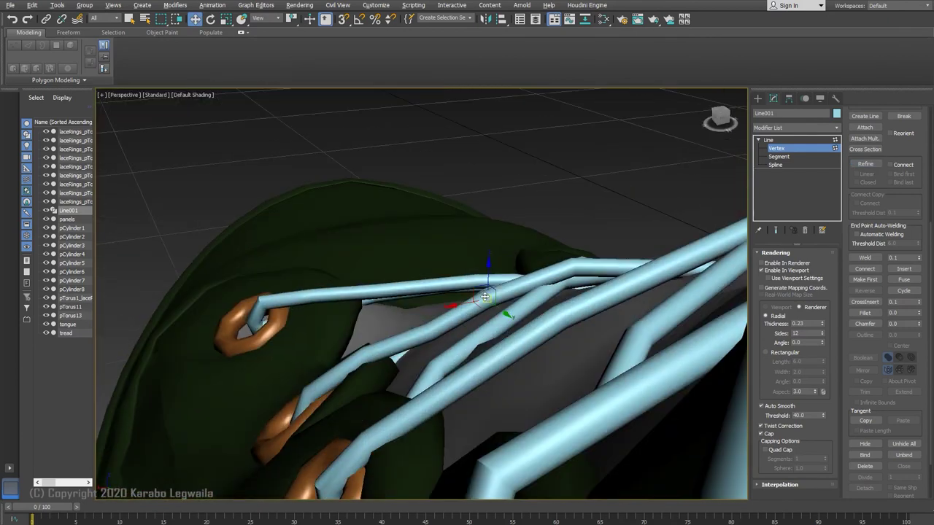
drag(500, 288, 517, 272)
alt+middle_drag(516, 271, 488, 291)
Lower a lace vertex near the second crossing slightly toward the tongue.
click(595, 293)
drag(437, 235, 437, 244)
alt+middle_drag(437, 244, 442, 310)
click(632, 260)
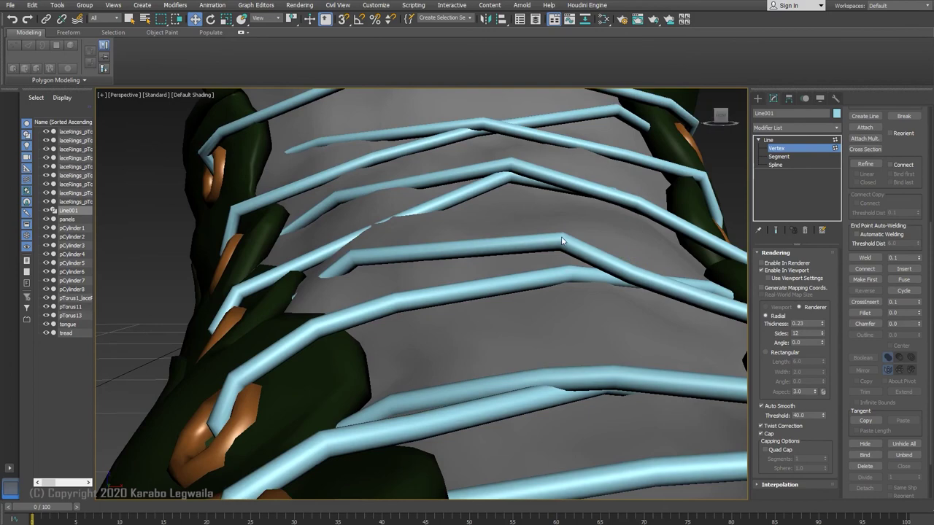
Lower two vertices near the middle of the lowest crossing so the strands rest closer to the tongue.
alt+middle_drag(573, 222, 576, 332)
key(F3)
click(575, 366)
key(F3)
key(F3)
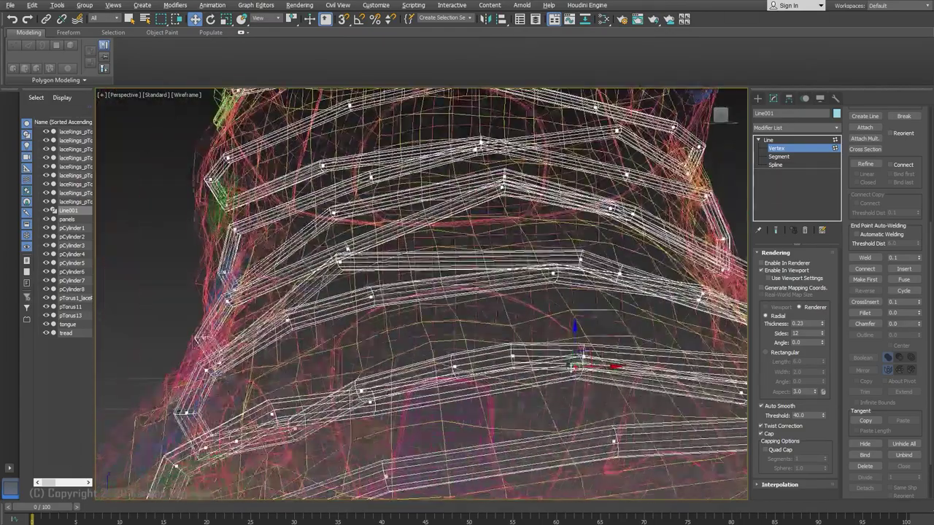
key(F3)
drag(581, 338, 581, 350)
key(F3)
click(507, 356)
key(F3)
drag(510, 327, 510, 333)
mouse_move(510, 334)
alt+middle_down()
mouse_move(524, 392)
mouse_move(535, 367)
alt+middle_up()
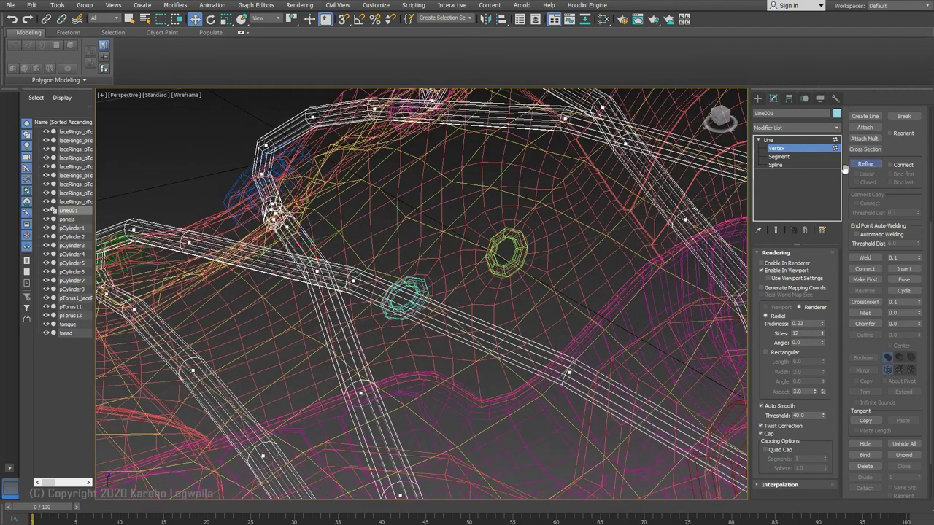
Refine the lace near the flap and lower the vertex slightly.
mouse_move(471, 343)
alt+middle_down()
mouse_move(482, 286)
mouse_move(473, 232)
alt+middle_up()
drag(473, 232, 474, 240)
alt+middle_drag(474, 240, 483, 299)
scroll(485, 292, down, 4)
Move the under-strand vertex just right of the second crossing up and toward the right flap.
mouse_move(474, 146)
middle_down()
mouse_move(491, 315)
mouse_move(377, 358)
mouse_move(533, 432)
middle_up()
key(F3)
mouse_move(533, 432)
middle_down()
mouse_move(590, 409)
mouse_move(559, 334)
middle_up()
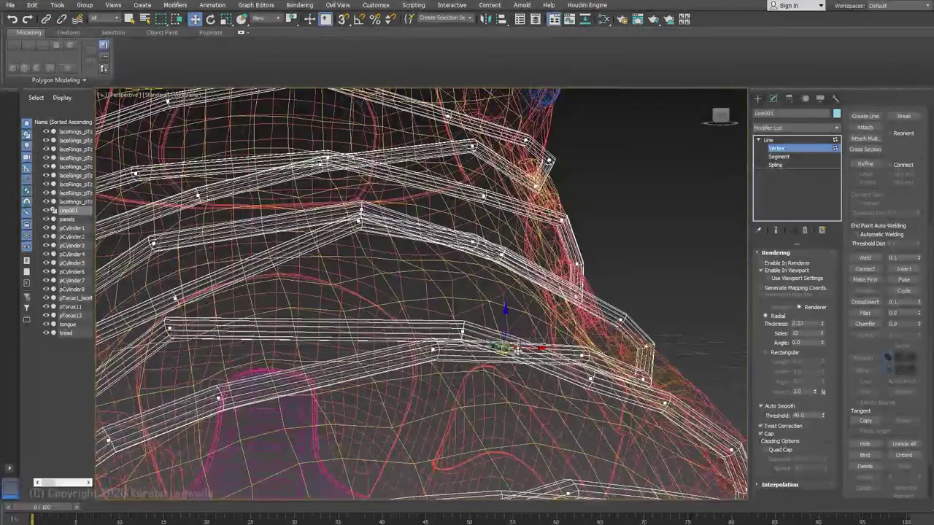
drag(507, 351, 520, 344)
key(F3)
alt+middle_drag(520, 344, 589, 358)
Refine a vertex into the flat strand left of the second crossing and place it over the tongue.
middle_drag(267, 325, 504, 329)
key(F3)
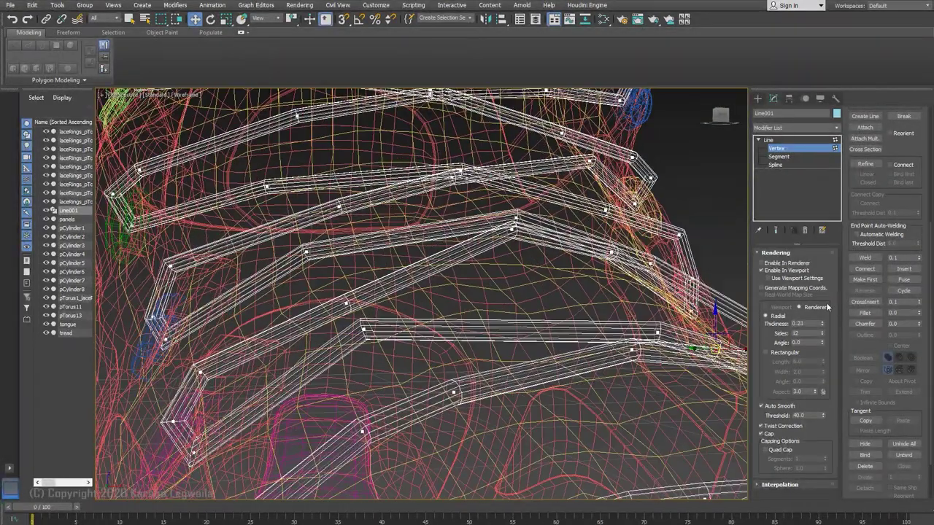
key(F3)
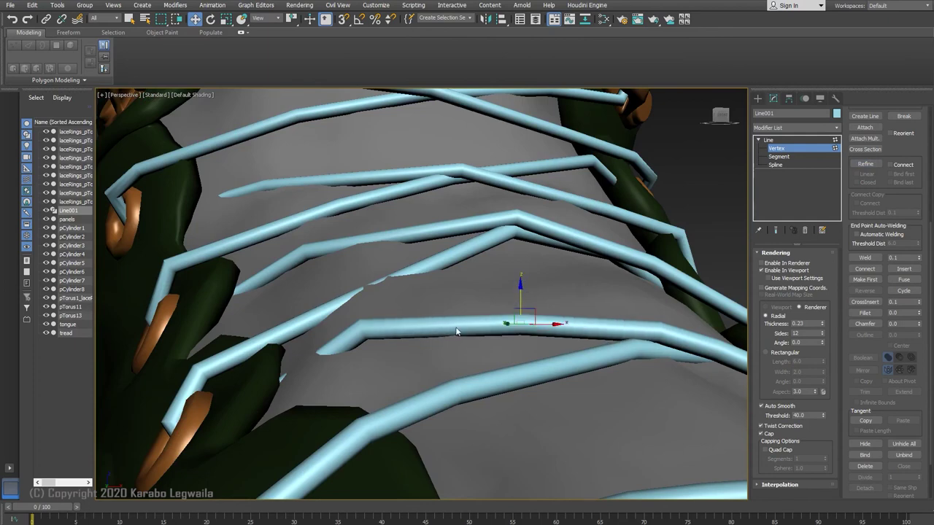
Lower the bend vertex at the left end of the second crossing's strand toward the tongue.
middle_drag(457, 332, 511, 326)
key(F3)
click(418, 320)
drag(418, 293, 419, 302)
key(F3)
middle_drag(400, 348, 435, 319)
Lower the vertex on the strand that emerges from behind the right flap so it follows the tongue.
key(F3)
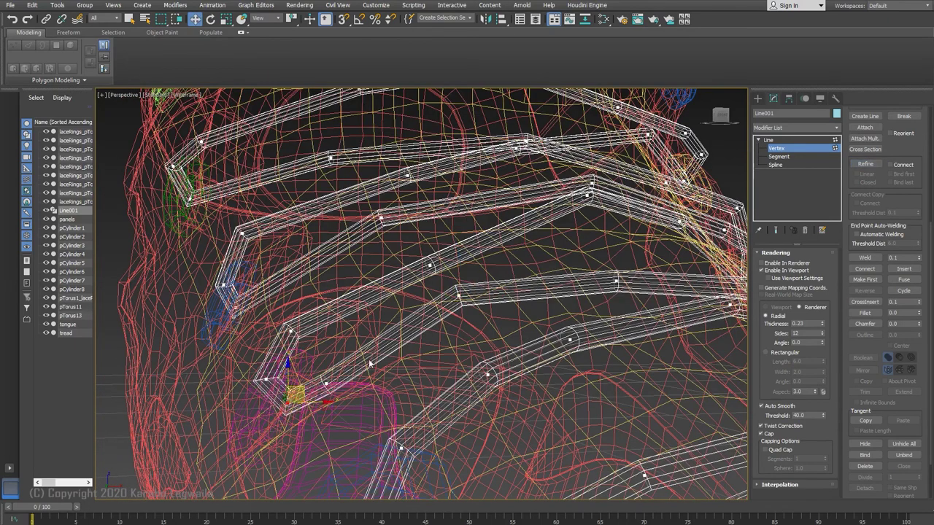
right_click(399, 344)
key(F3)
alt+middle_drag(391, 294, 696, 329)
middle_drag(696, 329, 318, 377)
key(F3)
click(403, 383)
key(F3)
drag(402, 351, 403, 360)
key(F3)
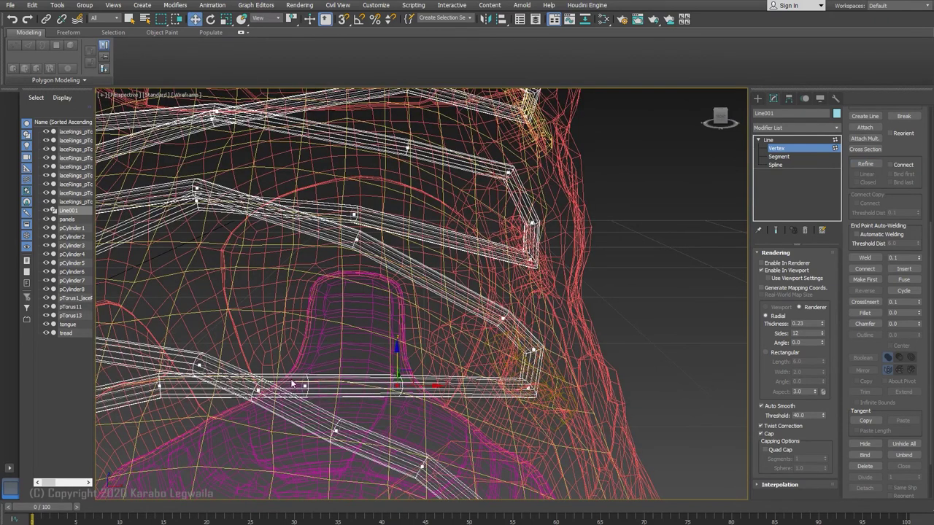
Adjust the emerging strand's vertices beside the right flap so the lace lies on the tongue's surface.
key(F3)
alt+middle_drag(326, 382, 370, 374)
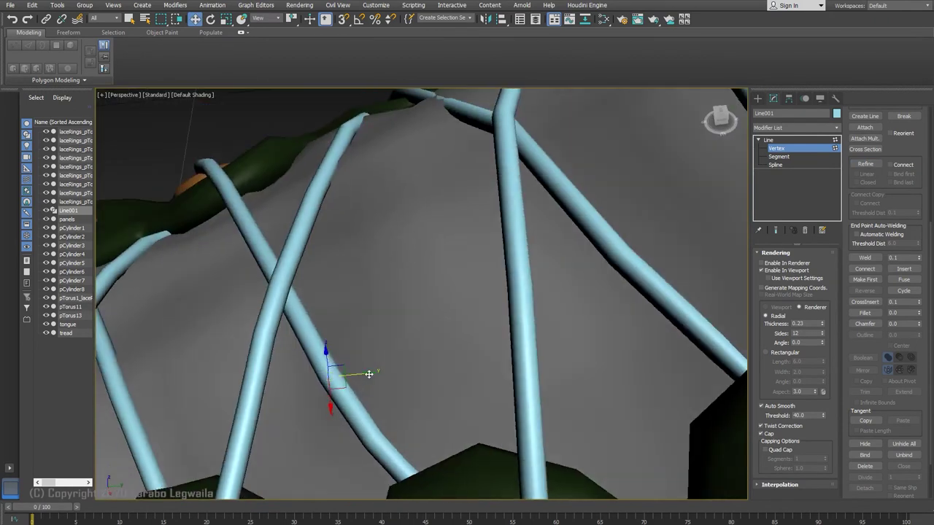
drag(385, 449, 388, 445)
alt+middle_drag(388, 446, 452, 426)
drag(379, 409, 386, 400)
alt+middle_drag(386, 399, 408, 467)
Refine a vertex into the strand leading to the right-row eyelet and reposition it above the flap.
key(F3)
middle_drag(556, 438, 471, 381)
click(867, 164)
click(411, 397)
mouse_move(413, 397)
alt+middle_down()
mouse_move(465, 385)
mouse_move(419, 394)
mouse_move(435, 398)
mouse_move(464, 353)
alt+middle_up()
key(F3)
key(F3)
click(425, 385)
key(F3)
key(F3)
drag(451, 298, 520, 398)
Position the lace vertex just above the right-row eyelet so the strand clears the flap's edge.
key(F3)
mouse_move(520, 399)
alt+middle_down()
mouse_move(467, 361)
mouse_move(396, 375)
mouse_move(498, 410)
mouse_move(527, 408)
alt+middle_up()
key(F3)
click(443, 317)
drag(450, 310, 462, 307)
key(F3)
alt+middle_drag(461, 309, 467, 316)
drag(462, 316, 461, 323)
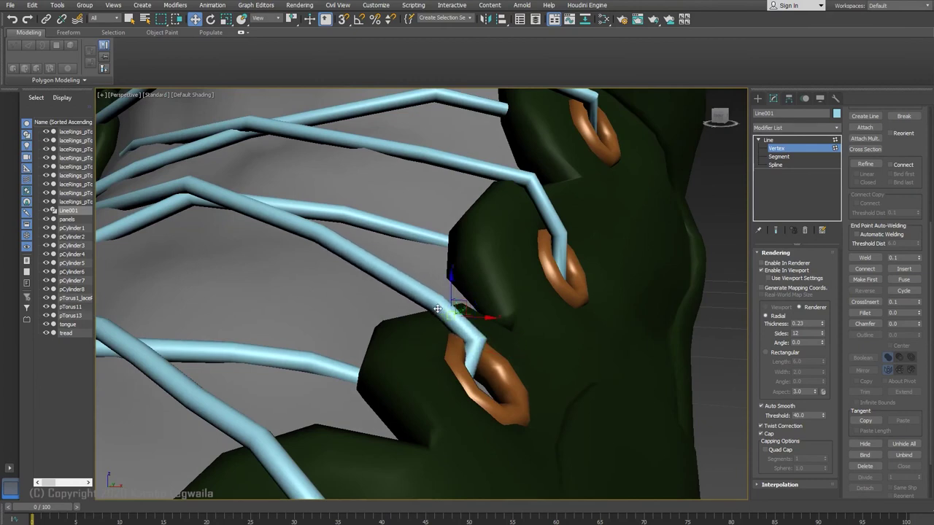
alt+middle_drag(438, 309, 470, 309)
drag(473, 311, 480, 312)
alt+middle_drag(481, 313, 438, 350)
middle_drag(438, 350, 566, 307)
Shift the lace's end vertex behind the lower right-row eyelet toward the ring's opening.
key(F3)
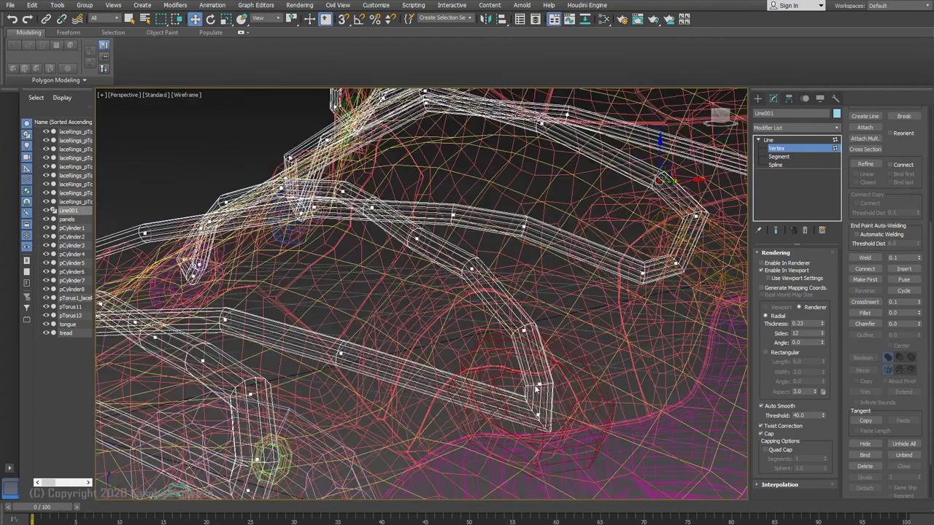
right_click(542, 428)
click(539, 415)
alt+middle_drag(547, 410, 549, 427)
mouse_move(541, 416)
mouse_down()
mouse_move(524, 402)
mouse_move(542, 394)
mouse_move(556, 410)
mouse_up()
Move the bend vertex in front of the lower right-row eyelet so the lace passes through the ring.
click(539, 387)
key(F3)
key(F3)
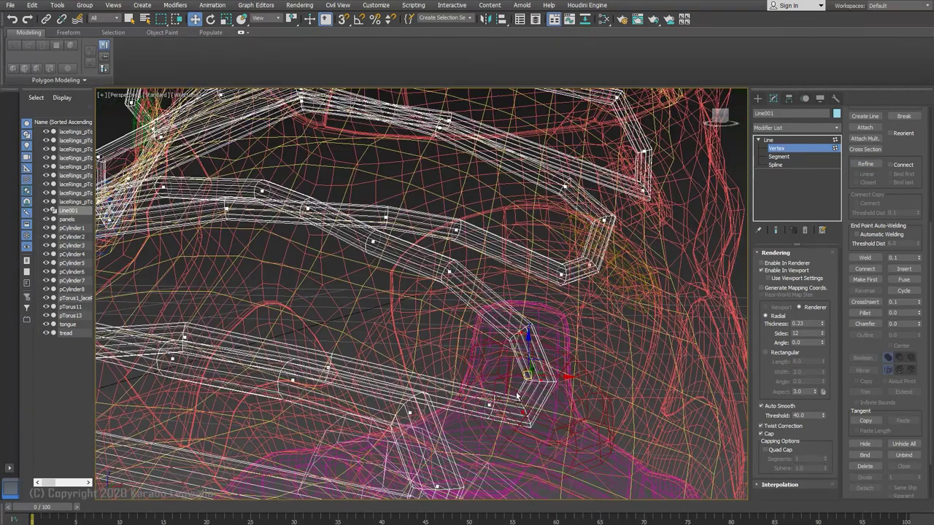
key(F3)
alt+middle_drag(544, 396, 521, 406)
drag(543, 375, 537, 370)
mouse_move(537, 370)
alt+middle_down()
mouse_move(565, 334)
mouse_move(546, 363)
alt+middle_up()
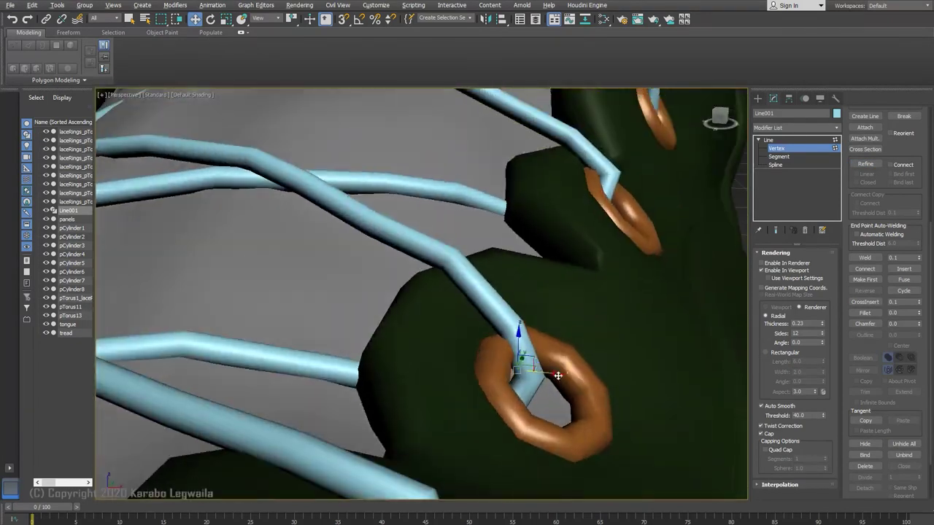
Shift the lace vertex above the lower right-row eyelet sideways to line the strand up with the ring.
key(F3)
click(527, 374)
key(F3)
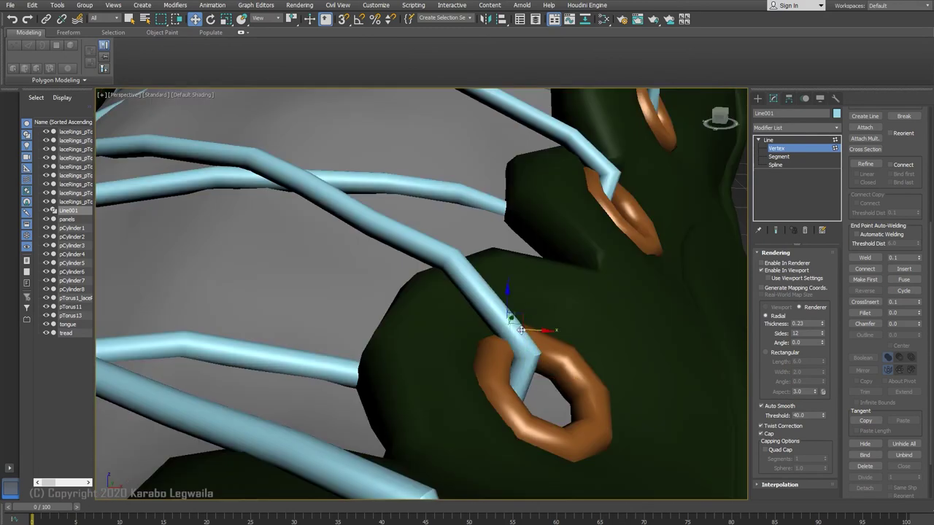
alt+middle_drag(518, 302, 533, 324)
drag(546, 311, 555, 311)
alt+middle_drag(556, 312, 533, 328)
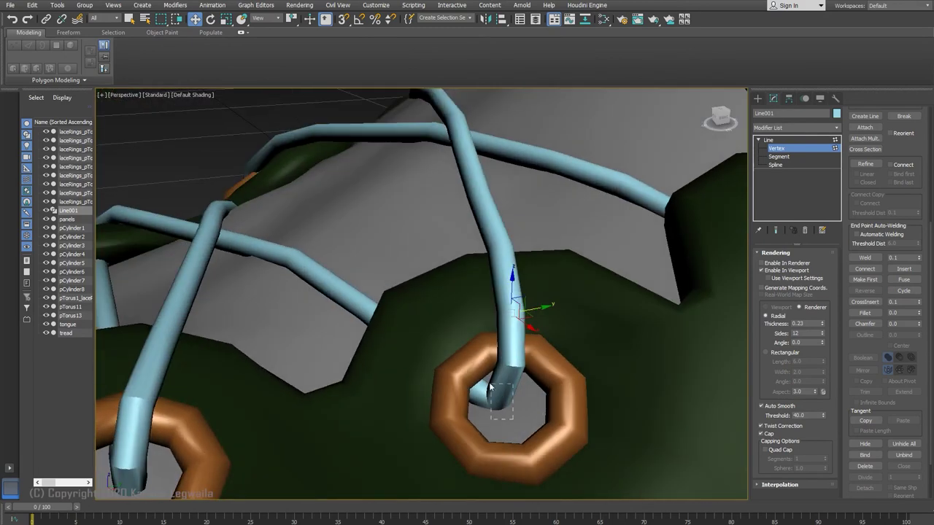
Select the lace vertices inside the lower right-row eyelet's opening and reposition them within the ring.
drag(492, 395, 514, 421)
key(F3)
alt+middle_drag(521, 445, 486, 419)
mouse_move(478, 403)
mouse_down()
mouse_move(469, 400)
mouse_move(502, 417)
mouse_up()
key(F3)
mouse_move(502, 417)
alt+middle_down()
mouse_move(448, 411)
mouse_move(682, 417)
alt+middle_up()
mouse_move(503, 416)
alt+middle_down()
mouse_move(418, 409)
mouse_move(660, 351)
alt+middle_up()
key(F3)
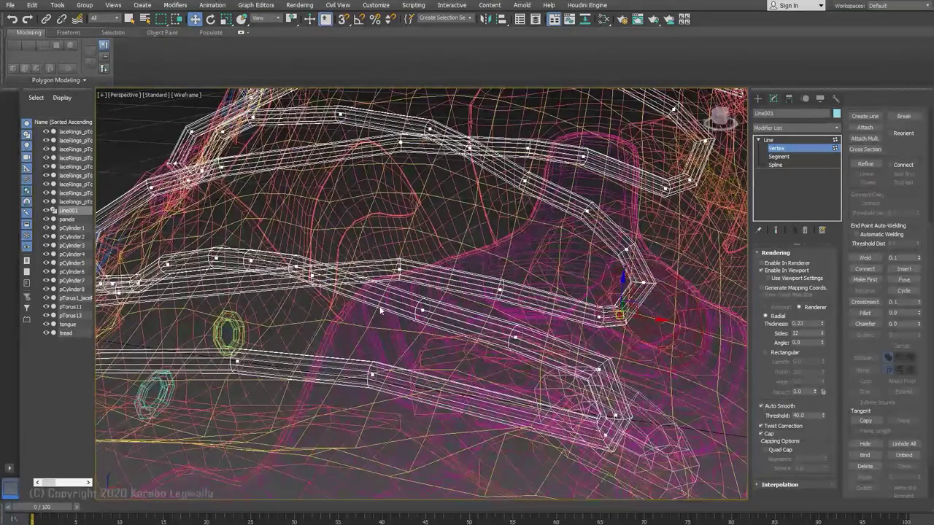
Shift the selected lace vertex inside the lower right-row eyelet sideways to seat the strand within the ring.
drag(622, 436, 608, 429)
key(F3)
alt+middle_drag(608, 429, 544, 442)
key(F3)
key(F3)
alt+middle_drag(617, 422, 649, 337)
drag(643, 333, 634, 333)
Raise the selected lace vertex at the lower right-row eyelet slightly.
alt+middle_drag(633, 333, 536, 292)
scroll(665, 358, down, 4)
middle_drag(536, 291, 511, 305)
scroll(547, 339, up, 2)
drag(497, 237, 498, 230)
Raise the mid-tongue vertex of the strand rising from the lower left-row eyelet above the tongue surface.
mouse_move(497, 230)
alt+middle_down()
mouse_move(690, 230)
mouse_move(572, 254)
mouse_move(489, 299)
mouse_move(506, 309)
mouse_move(396, 337)
mouse_move(365, 321)
mouse_move(327, 353)
mouse_move(318, 374)
alt+middle_up()
click(483, 303)
key(F3)
click(330, 351)
key(F3)
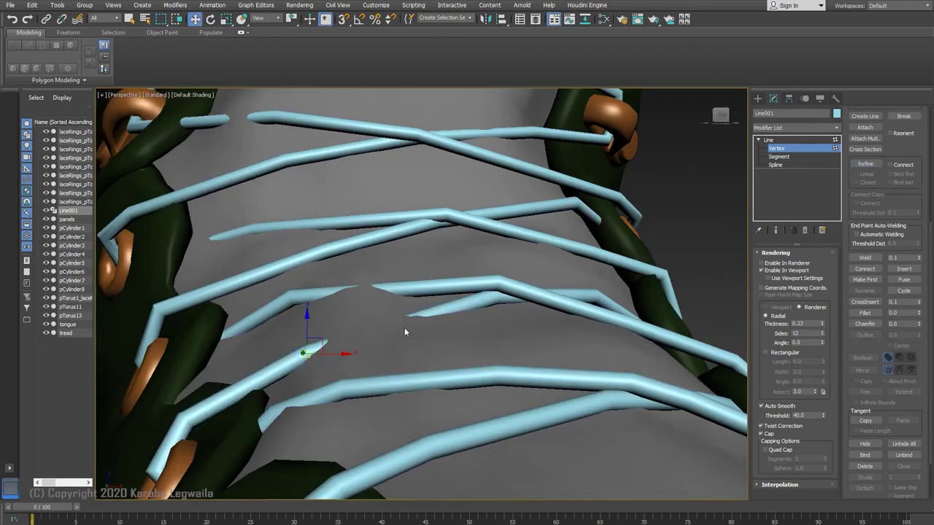
key(F3)
click(377, 332)
key(F3)
drag(380, 297, 381, 280)
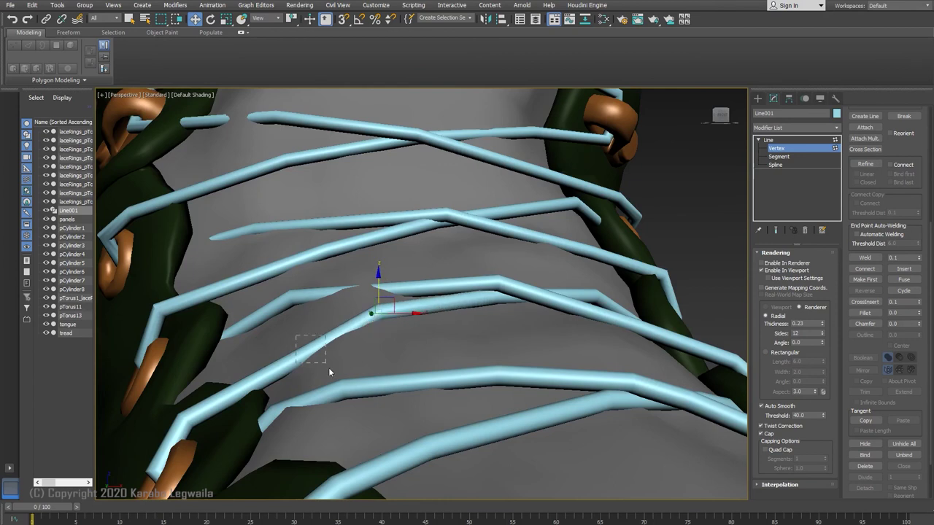
Raise the neighbouring vertex on the same strand closer to the left row and leave vertex editing.
drag(310, 319, 310, 311)
alt+middle_drag(310, 311, 562, 340)
scroll(562, 340, down, 3)
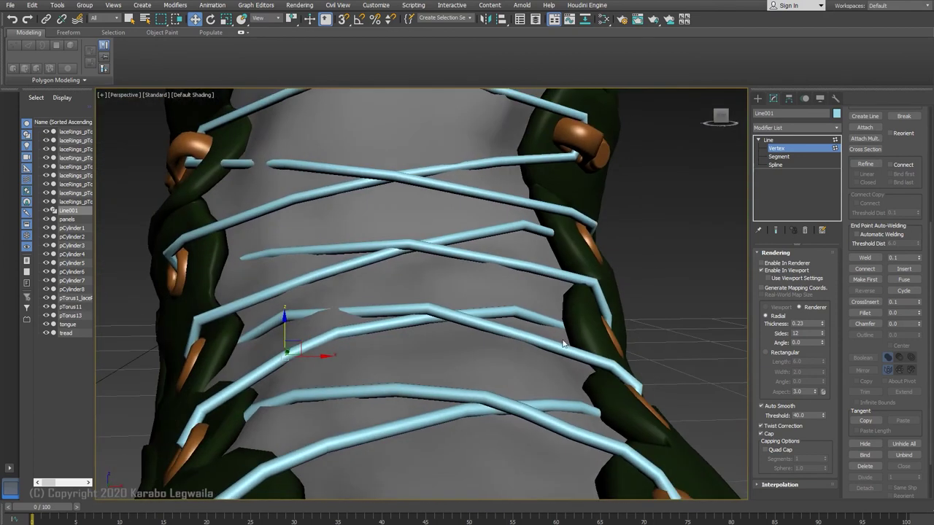
key(1)
Select the tongue and set the viewport to show selected objects with edged faces.
click(505, 139)
scroll(548, 220, down, 5)
middle_drag(548, 221, 550, 401)
alt+middle_drag(419, 231, 372, 232)
click(193, 96)
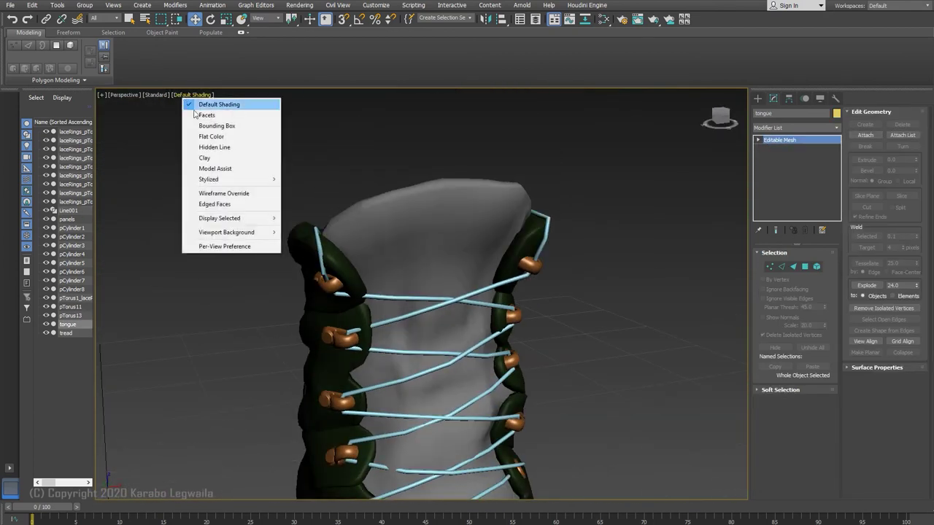
mouse_move(258, 219)
click(371, 219)
drag(721, 117, 618, 173)
Convert the tongue to Editable Poly and smooth it with a TurboSmooth modifier.
right_click(822, 137)
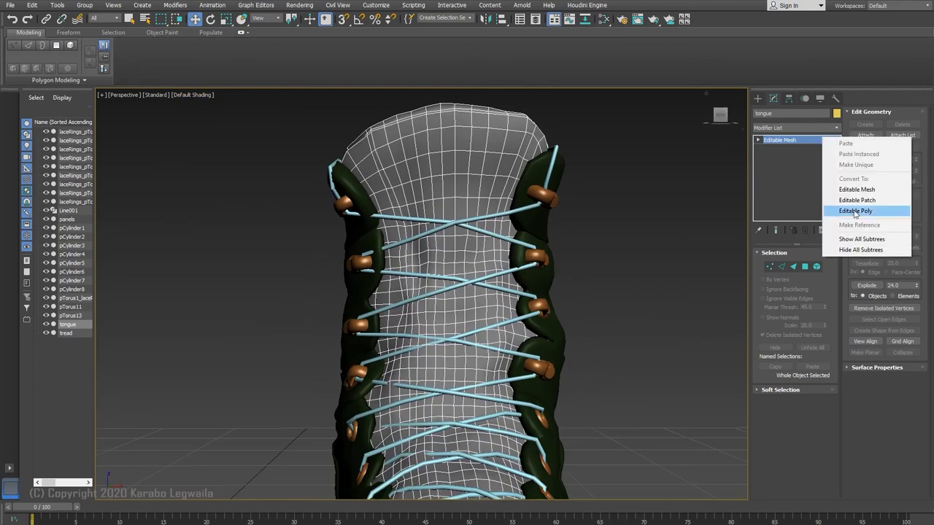
click(854, 211)
click(837, 128)
text(tu)
click(776, 387)
alt+middle_drag(612, 305, 515, 229)
alt+middle_drag(514, 230, 562, 232)
click(826, 267)
alt+middle_drag(613, 301, 584, 340)
click(584, 328)
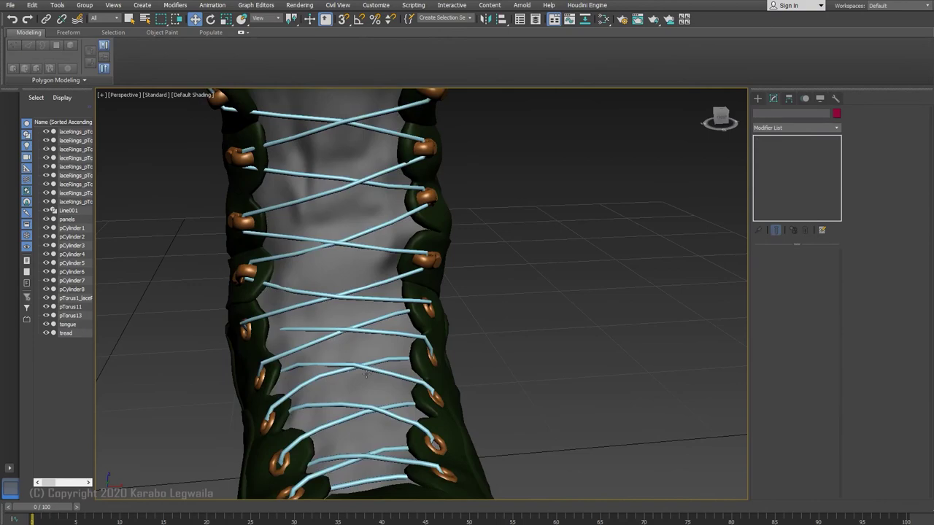
Return to the lace spline's vertices, refine the strand sinking into the tongue with a new vertex and raise it above the surface.
click(387, 222)
click(191, 95)
mouse_move(399, 248)
alt+middle_down()
mouse_move(459, 298)
mouse_move(388, 302)
mouse_move(444, 282)
mouse_move(492, 241)
mouse_move(536, 251)
alt+middle_up()
scroll(459, 298, up, 5)
key(F3)
key(F3)
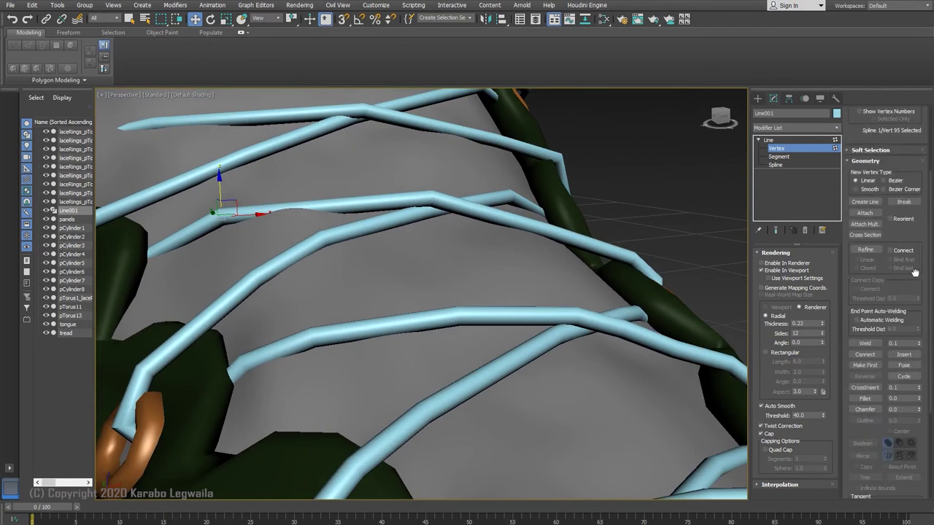
drag(915, 364, 912, 294)
click(861, 268)
alt+middle_drag(309, 200, 329, 206)
drag(329, 171, 330, 165)
alt+middle_drag(330, 170, 521, 297)
key(F3)
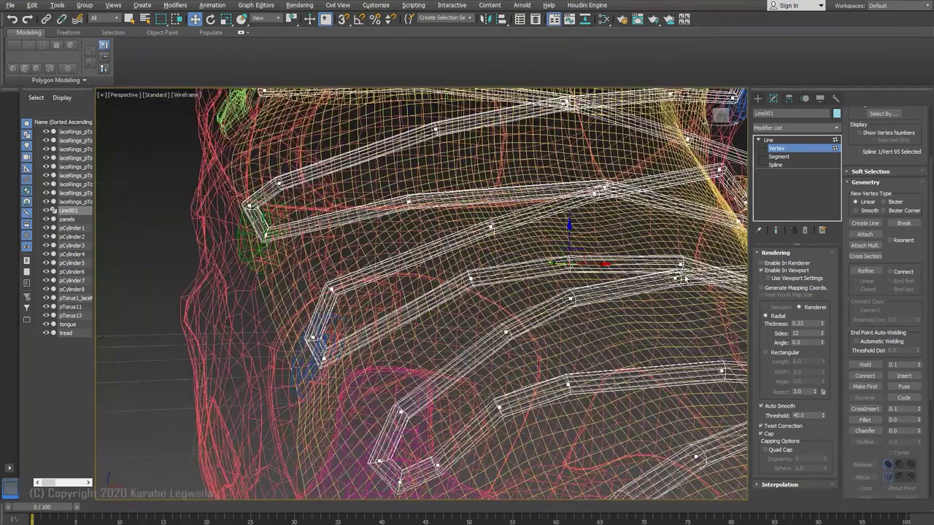
Raise the lace vertex in front of the left-row eyelet and nudge it sideways to line up with the ring.
click(868, 274)
mouse_move(295, 331)
alt+middle_down()
mouse_move(343, 347)
mouse_move(323, 346)
mouse_move(307, 314)
alt+middle_up()
click(294, 344)
key(F3)
drag(298, 314, 300, 301)
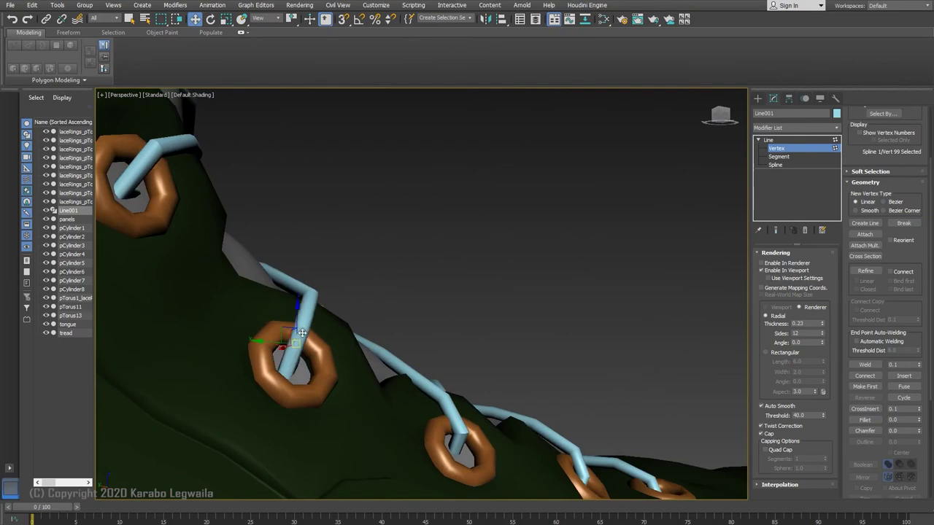
alt+middle_drag(301, 300, 338, 329)
drag(338, 329, 342, 330)
alt+middle_drag(342, 329, 330, 323)
Lower the bend vertex above the left-row eyelet and shift it sideways so the strand enters the ring.
click(331, 288)
mouse_move(332, 288)
alt+middle_down()
mouse_move(312, 304)
mouse_move(338, 280)
alt+middle_up()
drag(338, 280, 335, 297)
mouse_move(335, 297)
alt+middle_down()
mouse_move(367, 280)
mouse_move(285, 307)
alt+middle_up()
drag(284, 307, 274, 306)
alt+middle_drag(274, 307, 307, 343)
Shift the lace's end vertex behind the left-row eyelet toward the tongue and raise it within the ring's opening.
key(F3)
click(299, 364)
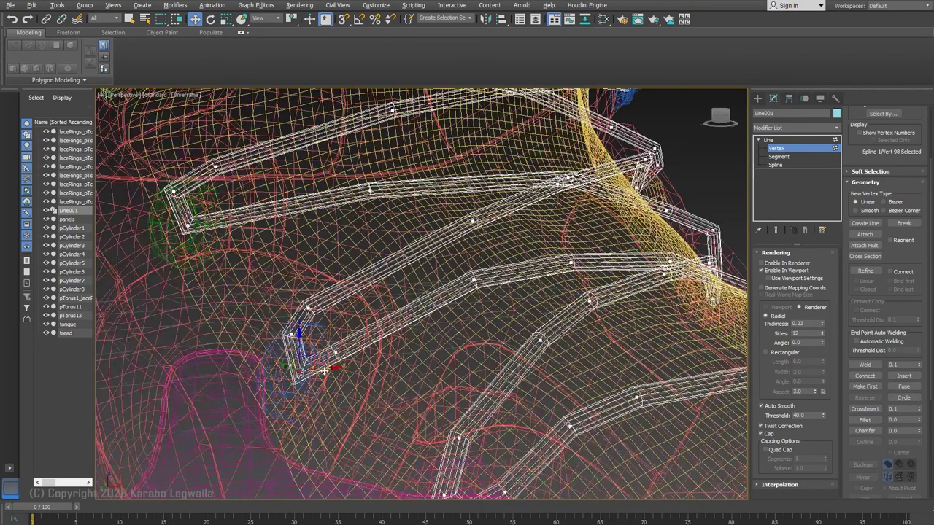
drag(329, 359, 345, 356)
key(F3)
alt+middle_drag(346, 356, 331, 350)
key(F3)
alt+middle_drag(320, 318, 315, 333)
drag(315, 332, 314, 315)
key(F3)
mouse_move(314, 315)
alt+middle_down()
mouse_move(340, 338)
mouse_move(316, 340)
mouse_move(349, 355)
mouse_move(409, 275)
alt+middle_up()
Refine the upper strand beside the left-row eyelet with a new vertex and pull it outward over the panel edge.
key(F3)
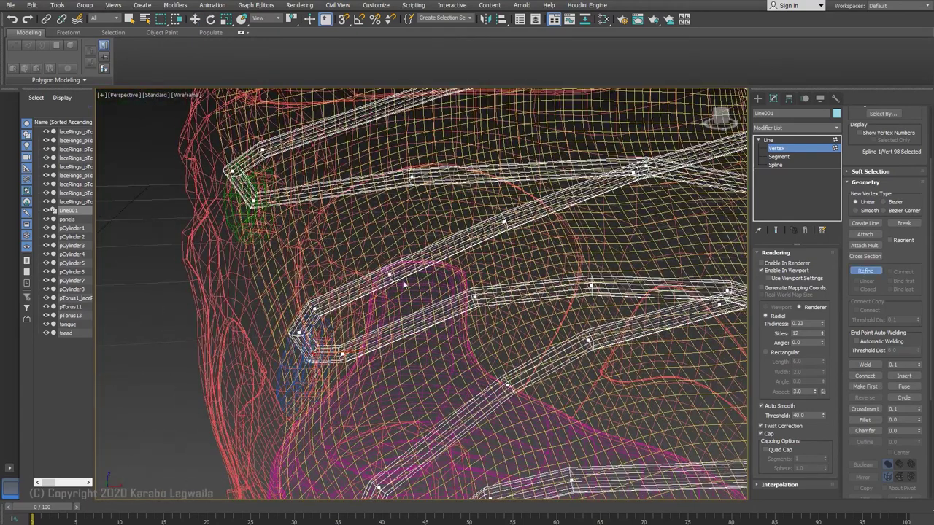
key(w)
click(390, 275)
key(F3)
drag(390, 271, 360, 276)
alt+middle_drag(360, 277, 445, 252)
drag(343, 278, 334, 277)
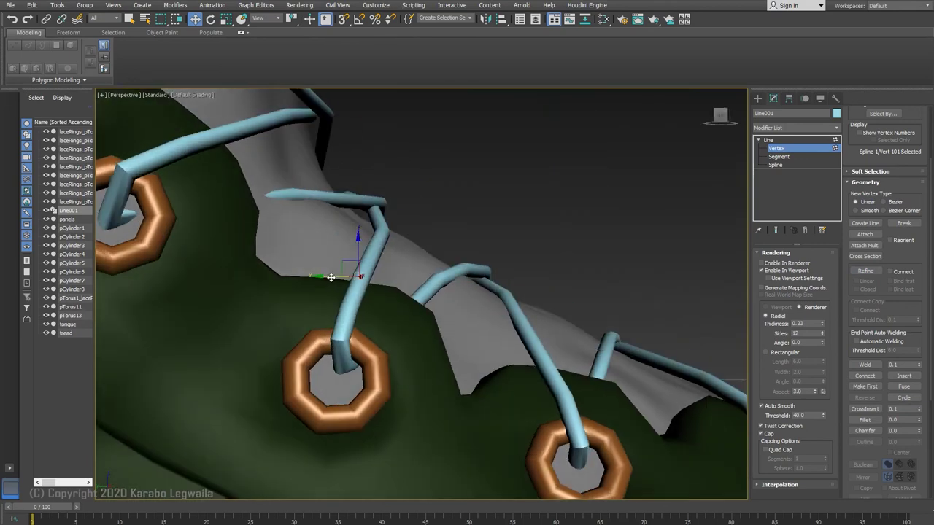
Select the next vertex along the upper strand and shift it outward from the tongue.
alt+middle_drag(333, 277, 300, 295)
click(434, 178)
alt+middle_drag(415, 195, 451, 179)
drag(399, 189, 389, 189)
alt+middle_drag(389, 189, 314, 221)
drag(451, 187, 442, 187)
mouse_move(442, 187)
alt+middle_down()
mouse_move(512, 215)
mouse_move(372, 208)
alt+middle_up()
Refine the upper strand with another vertex farther onto the tongue and raise it clear of the surface.
key(F3)
click(869, 274)
click(360, 209)
key(F3)
key(w)
drag(359, 175, 359, 168)
mouse_move(359, 168)
alt+middle_down()
mouse_move(415, 242)
mouse_move(403, 196)
mouse_move(360, 280)
alt+middle_up()
key(F3)
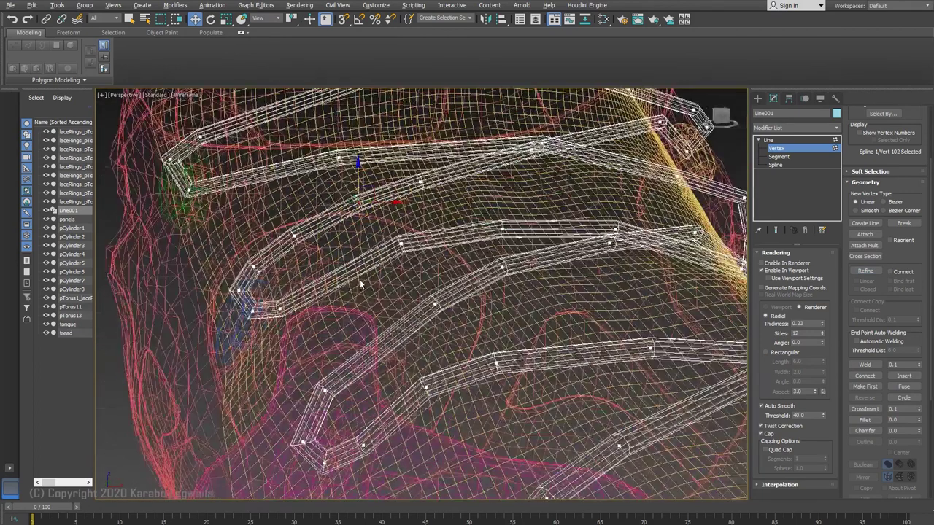
Refine the lower strand leaving the left-row eyelet with an extra vertex between the ring and the tongue's middle.
key(F3)
mouse_move(344, 300)
alt+middle_down()
mouse_move(285, 273)
mouse_move(358, 273)
mouse_move(315, 257)
mouse_move(424, 290)
mouse_move(311, 302)
mouse_move(456, 328)
mouse_move(415, 254)
mouse_move(396, 275)
alt+middle_up()
key(F3)
key(F3)
click(42, 92)
click(515, 481)
scroll(457, 328, down, 4)
scroll(302, 294, up, 5)
key(F3)
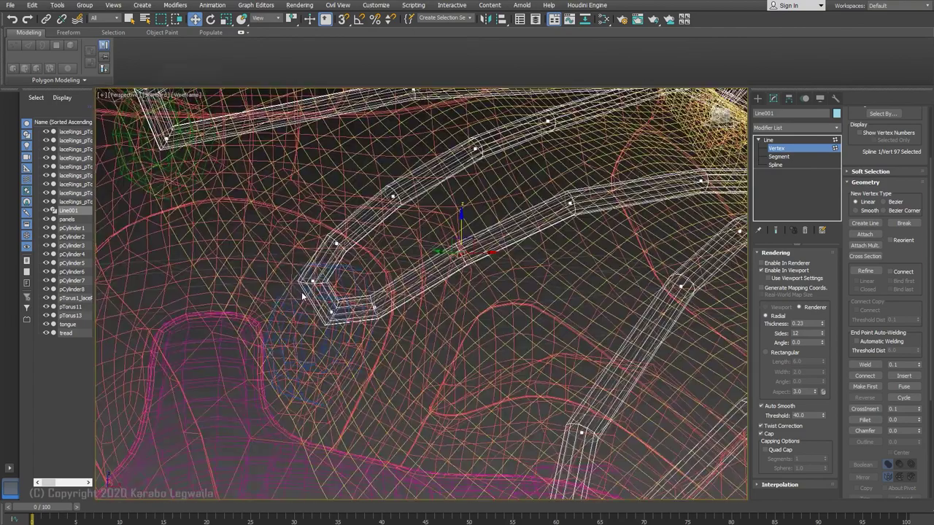
Select a lace vertex on the strand crossing the tongue and lower it slightly to follow the surface.
alt+middle_drag(302, 294, 342, 307)
mouse_move(493, 228)
middle_down()
mouse_move(365, 308)
mouse_move(438, 265)
mouse_move(306, 309)
middle_up()
key(F3)
mouse_move(230, 329)
alt+middle_down()
mouse_move(318, 330)
mouse_move(325, 350)
mouse_move(346, 359)
alt+middle_up()
key(F3)
click(308, 342)
key(F3)
alt+middle_drag(376, 448, 326, 470)
scroll(326, 469, down, 5)
drag(317, 438, 318, 443)
alt+middle_drag(318, 443, 354, 368)
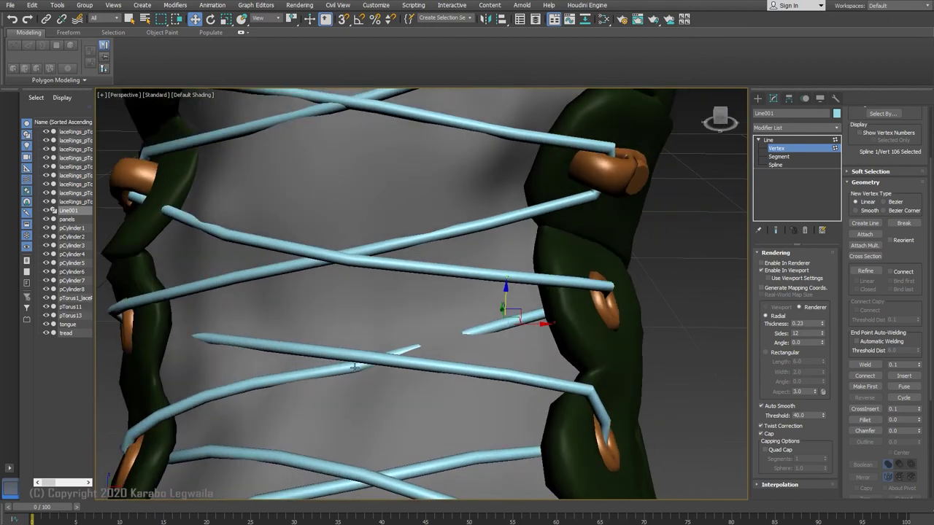
Raise the vertices of the strand dipping into the tongue so it runs above the surface between both eyelet rows.
alt+middle_drag(359, 323, 391, 358)
alt+middle_drag(357, 298, 486, 356)
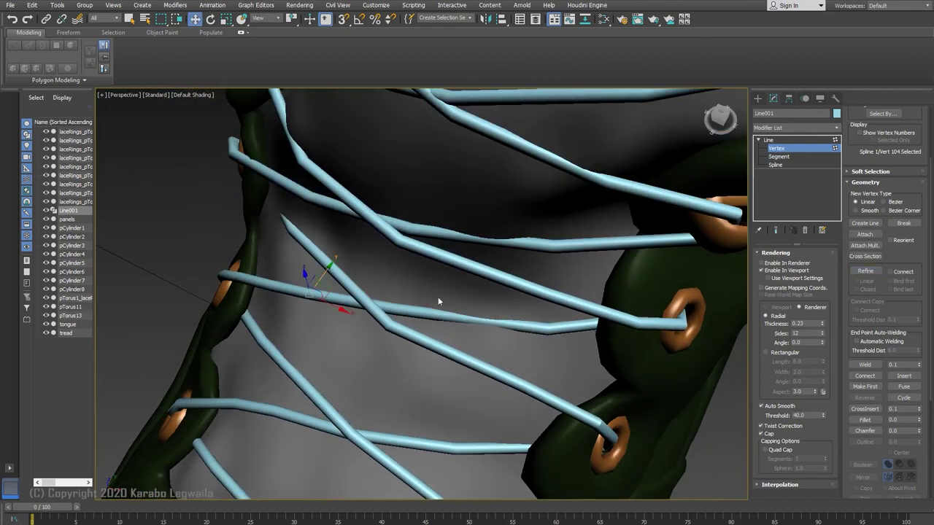
click(468, 317)
alt+middle_drag(468, 317, 419, 301)
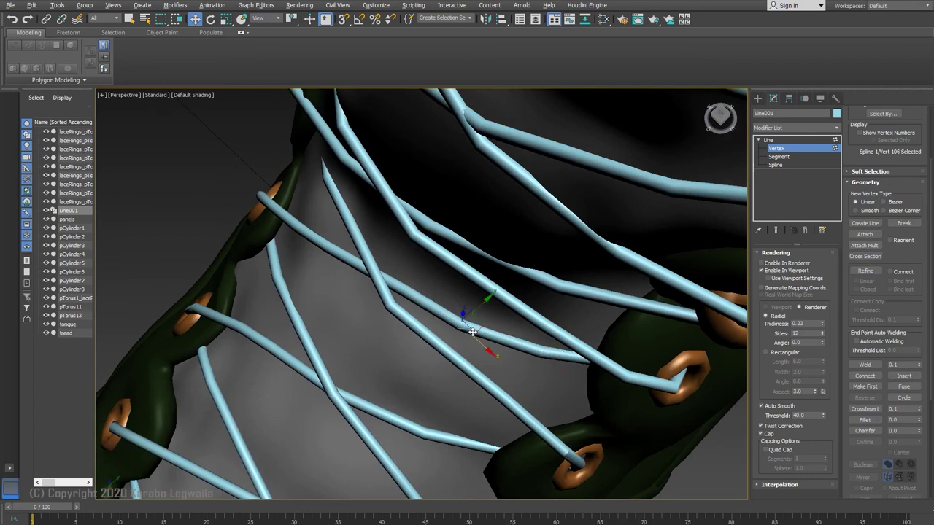
alt+middle_drag(478, 319, 471, 287)
drag(462, 287, 462, 280)
mouse_move(463, 281)
alt+middle_down()
mouse_move(437, 330)
mouse_move(340, 363)
mouse_move(383, 339)
mouse_move(365, 317)
mouse_move(371, 294)
mouse_move(381, 324)
mouse_move(363, 391)
mouse_move(437, 341)
mouse_move(395, 364)
mouse_move(504, 330)
mouse_move(336, 333)
alt+middle_up()
Refine the sunken strand with two additional vertices where it crosses the tongue.
click(405, 318)
key(F3)
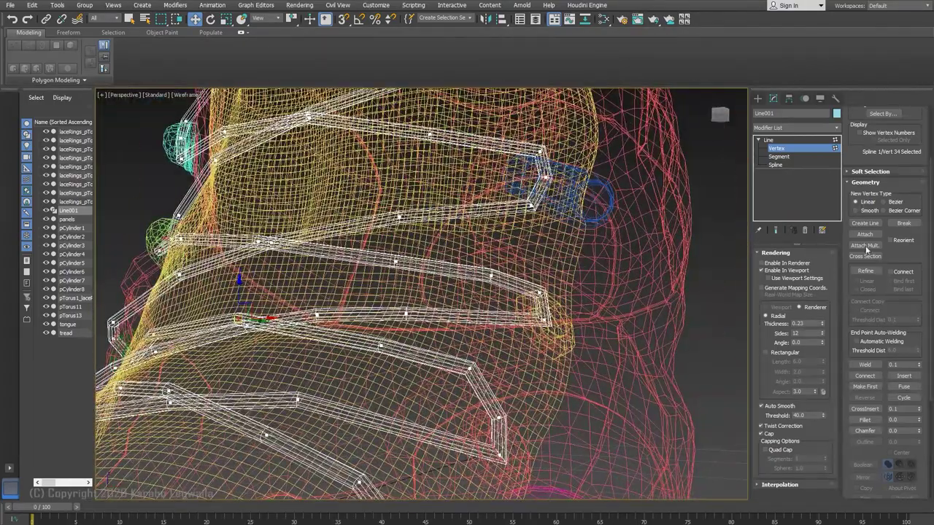
click(865, 271)
key(F3)
mouse_move(536, 320)
alt+middle_down()
mouse_move(580, 315)
mouse_move(549, 321)
mouse_move(560, 281)
mouse_move(538, 281)
mouse_move(595, 320)
mouse_move(609, 290)
mouse_move(615, 318)
mouse_move(617, 278)
mouse_move(604, 265)
mouse_move(642, 286)
mouse_move(639, 278)
mouse_move(615, 280)
mouse_move(607, 263)
mouse_move(558, 257)
mouse_move(576, 245)
alt+middle_up()
click(531, 299)
key(F3)
click(634, 267)
right_click(634, 268)
Shift the lace vertex near the eyelet sideways to line the strand up with the ring.
key(F3)
mouse_move(576, 244)
middle_down()
mouse_move(579, 173)
mouse_move(592, 337)
mouse_move(530, 314)
mouse_move(482, 350)
middle_up()
key(F3)
key(F3)
drag(444, 338, 452, 336)
mouse_move(467, 343)
alt+middle_down()
mouse_move(461, 257)
mouse_move(471, 332)
mouse_move(492, 359)
alt+middle_up()
Select the adjoining lace vertex at the eyelet and move it farther toward the tongue.
click(436, 349)
key(F3)
drag(477, 332, 492, 330)
mouse_move(492, 330)
alt+middle_down()
mouse_move(484, 312)
mouse_move(467, 319)
mouse_move(623, 392)
mouse_move(523, 455)
mouse_move(508, 422)
mouse_move(478, 409)
alt+middle_up()
Shift the lace vertices inside the lower eyelet sideways so the strand passes through the ring opening.
key(F3)
key(F3)
drag(486, 418, 494, 418)
key(F3)
mouse_move(494, 418)
alt+middle_down()
mouse_move(547, 433)
mouse_move(532, 447)
alt+middle_up()
click(460, 419)
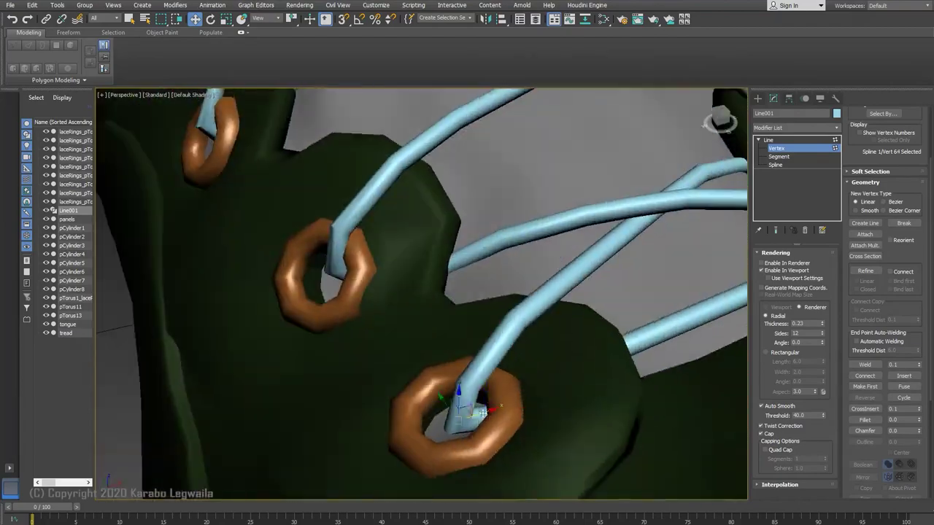
alt+middle_drag(502, 405, 475, 403)
key(F3)
click(490, 420)
drag(525, 410, 530, 411)
key(F3)
Move the lace vertex inside the eyelet on the tongue's opposite side slightly toward the center of the ring.
mouse_move(529, 411)
alt+middle_down()
mouse_move(585, 427)
mouse_move(481, 365)
alt+middle_up()
key(F3)
drag(270, 314, 310, 350)
key(F3)
alt+middle_drag(315, 322, 409, 350)
scroll(481, 404, down, 3)
mouse_move(409, 351)
middle_down()
mouse_move(530, 211)
mouse_move(576, 241)
middle_up()
key(F3)
click(553, 355)
key(F3)
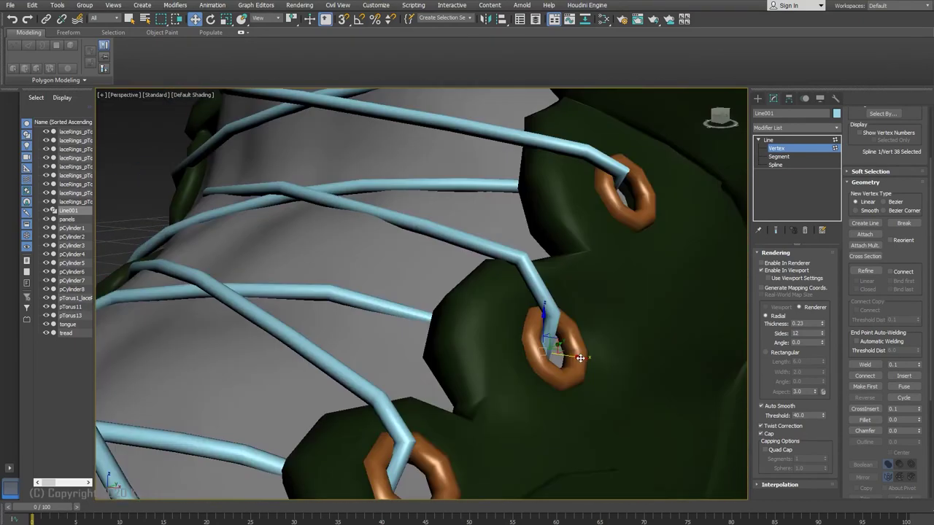
alt+middle_drag(582, 358, 565, 361)
drag(565, 362, 561, 360)
Refine the strand just behind the eyelet with an extra vertex and lower the strand there slightly.
key(F3)
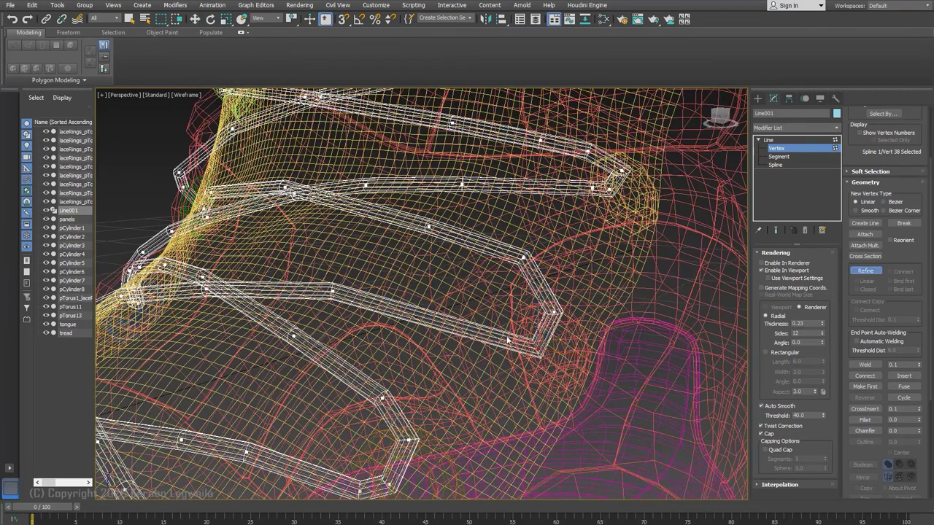
drag(537, 315, 537, 320)
key(F3)
mouse_move(605, 365)
alt+middle_down()
mouse_move(544, 344)
mouse_move(573, 346)
mouse_move(560, 345)
mouse_move(542, 305)
alt+middle_up()
click(572, 346)
Refine the same strand with another vertex farther from the eyelet, toward the tongue.
key(F3)
click(865, 271)
click(448, 323)
alt+middle_drag(449, 325, 482, 316)
key(F3)
Raise the strand's vertex over the tongue and shift it sideways to clear the surface.
alt+middle_drag(461, 275, 138, 328)
click(348, 286)
middle_drag(139, 328, 381, 292)
click(457, 258)
drag(382, 284, 385, 273)
alt+middle_drag(385, 273, 315, 310)
drag(315, 308, 324, 309)
Refine the strand once more and reposition the bend vertex above the eyelet upward and sideways.
mouse_move(324, 309)
alt+middle_down()
mouse_move(321, 318)
mouse_move(464, 284)
alt+middle_up()
key(F3)
mouse_move(379, 287)
alt+middle_down()
mouse_move(445, 262)
mouse_move(460, 212)
alt+middle_up()
click(860, 273)
click(459, 245)
right_click(462, 245)
key(F3)
drag(460, 211, 460, 205)
alt+middle_drag(459, 205, 452, 245)
drag(453, 245, 455, 244)
alt+middle_drag(455, 243, 418, 270)
drag(405, 258, 390, 257)
Refine the lace segment between the bend and the eyelet with a new vertex.
key(F3)
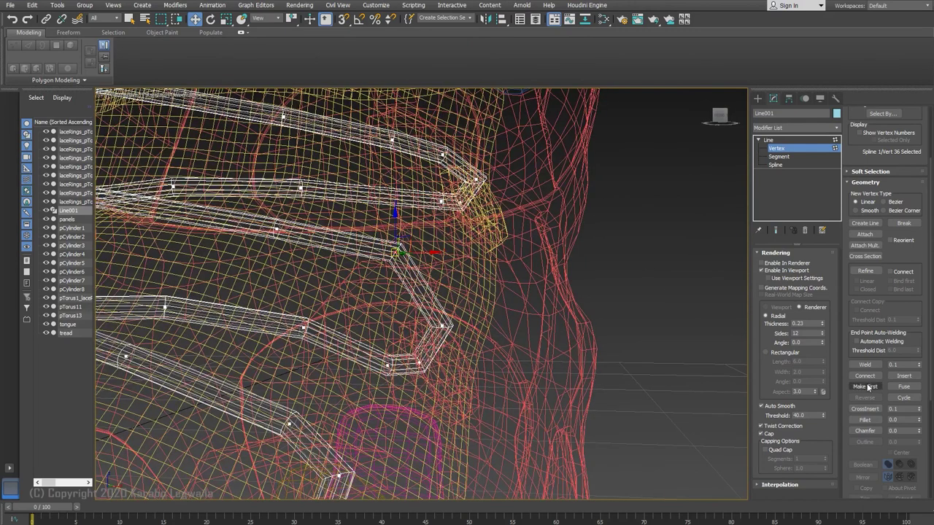
click(865, 271)
mouse_move(437, 314)
alt+middle_down()
mouse_move(489, 299)
mouse_move(398, 314)
mouse_move(387, 332)
alt+middle_up()
click(420, 291)
right_click(420, 291)
click(420, 291)
Select the lace vertex at the eyelet and nudge it back toward the ring's opening.
key(F3)
click(440, 369)
key(F3)
scroll(440, 370, up, 3)
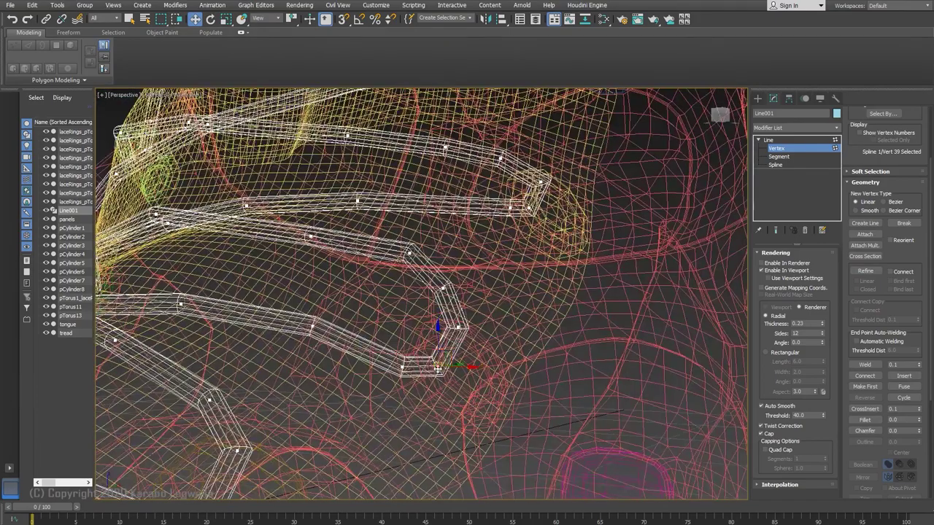
key(F3)
mouse_move(434, 362)
alt+middle_down()
mouse_move(423, 380)
mouse_move(474, 324)
alt+middle_up()
key(F4)
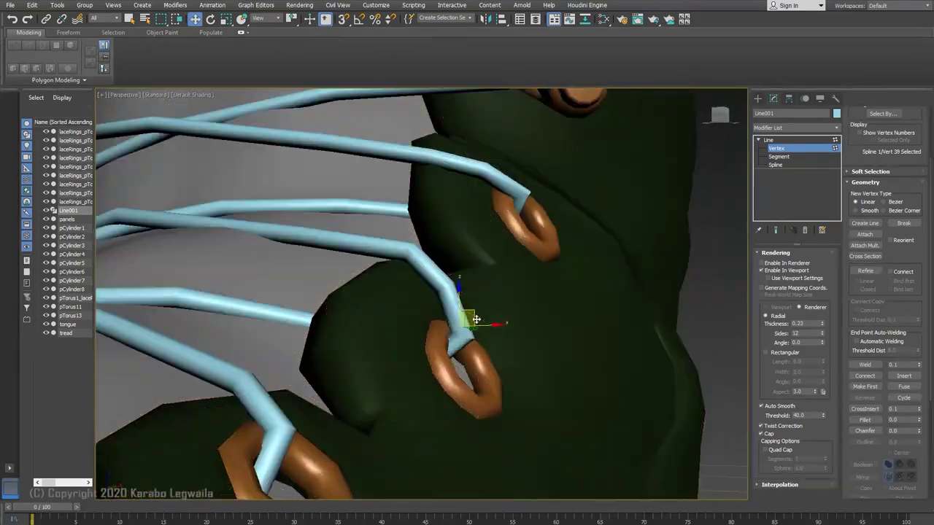
drag(458, 333, 454, 331)
alt+middle_drag(454, 330, 635, 365)
Add a vertex to the strand between the crossing and the eyelet and move it off the tongue surface.
key(F3)
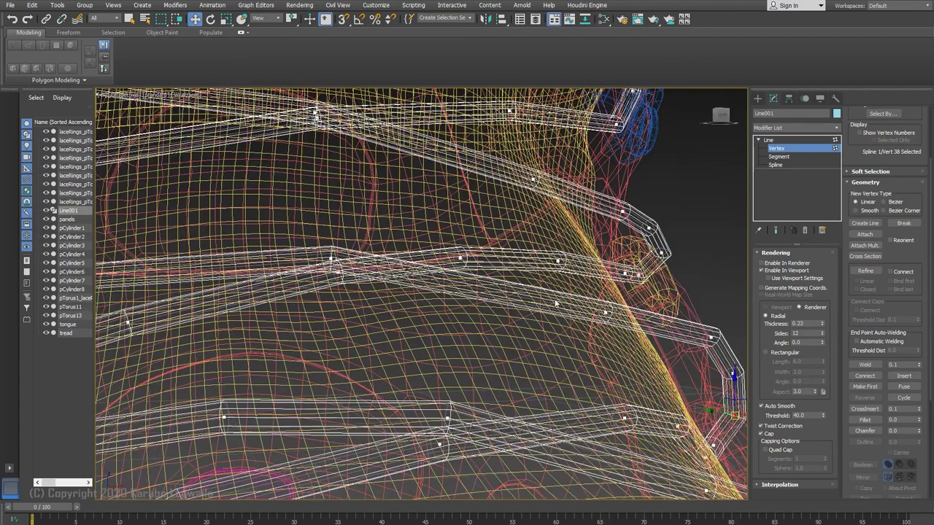
click(474, 288)
key(F3)
mouse_move(473, 288)
alt+middle_down()
mouse_move(478, 298)
mouse_move(417, 337)
mouse_move(409, 356)
alt+middle_up()
drag(536, 287, 524, 287)
alt+middle_drag(524, 286, 696, 284)
middle_drag(271, 280, 657, 307)
Refine the strand between the crossing and the opposite eyelet with a vertex and shift it along Y.
key(F3)
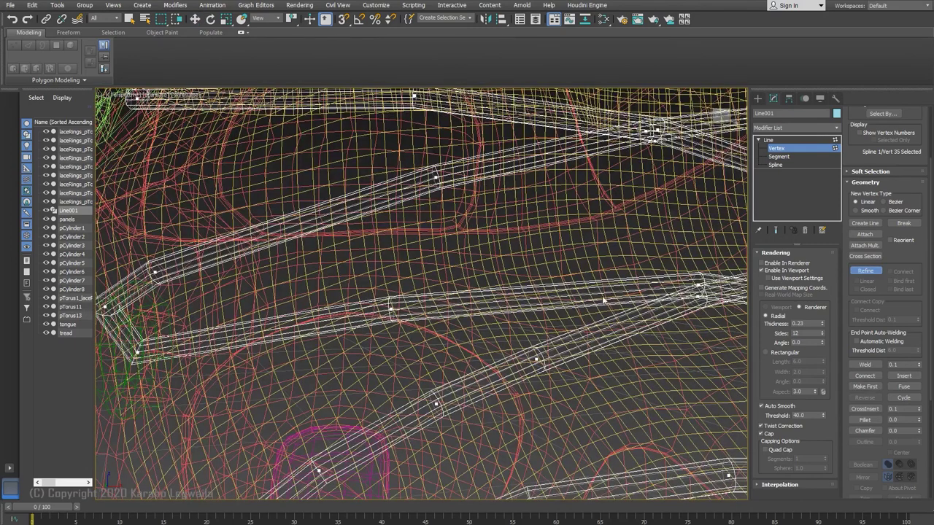
right_click(567, 294)
click(565, 294)
key(F3)
alt+middle_drag(566, 295, 496, 349)
drag(597, 287, 587, 287)
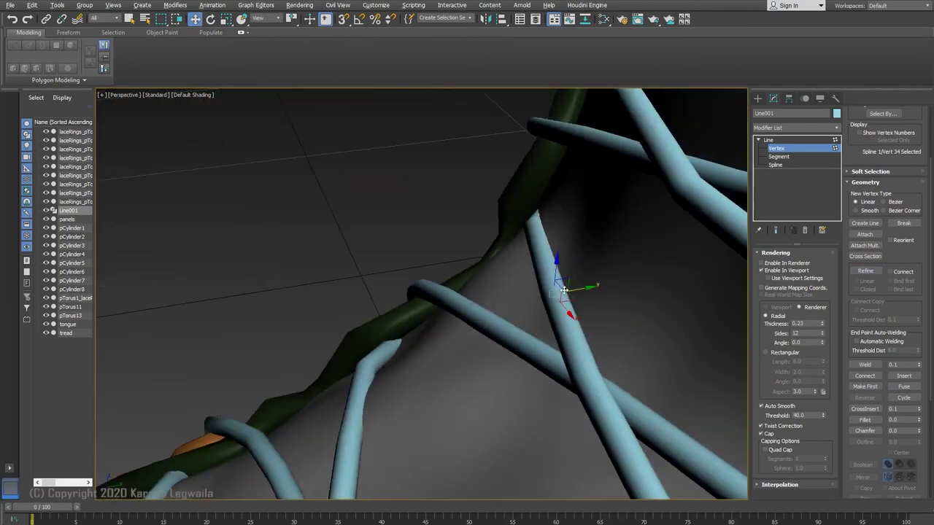
Lift the lace vertex inside the opposite eyelet and add a vertex to the strand beside the ring.
alt+middle_drag(588, 287, 700, 267)
key(F3)
middle_drag(515, 259, 702, 181)
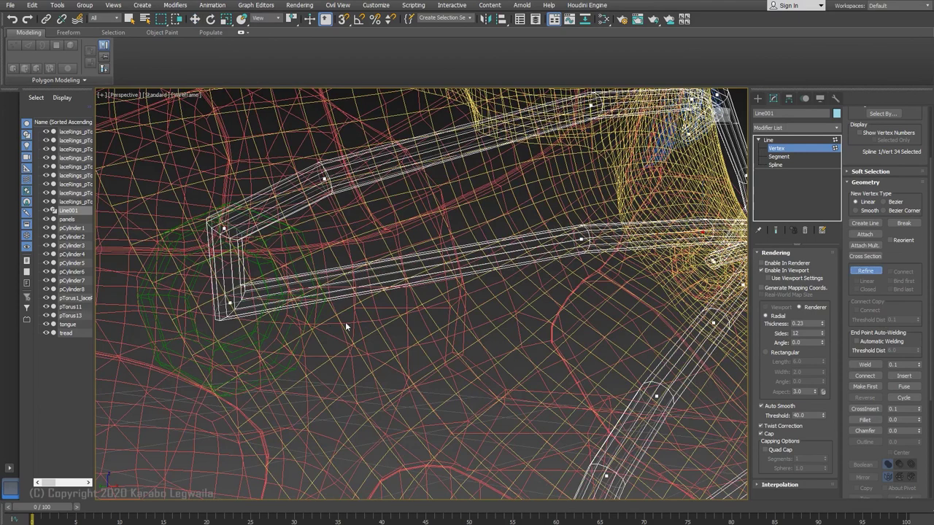
key(F3)
alt+middle_drag(247, 318, 264, 312)
drag(233, 294, 252, 270)
mouse_move(253, 271)
alt+middle_down()
mouse_move(287, 271)
mouse_move(249, 251)
mouse_move(300, 281)
alt+middle_up()
key(F3)
click(305, 293)
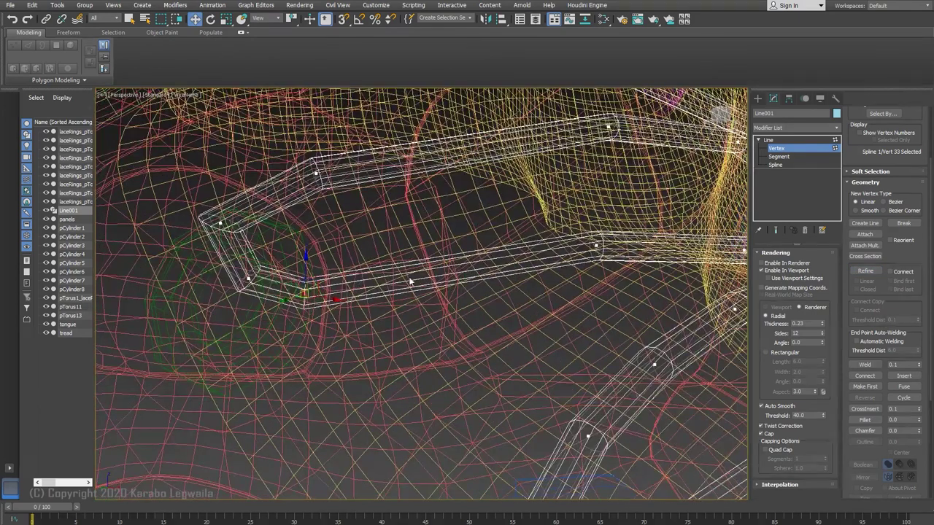
Refine the strand midway between that eyelet and the tongue, and adjust the new vertex sideways and upward.
click(454, 270)
key(F3)
mouse_move(454, 269)
alt+middle_down()
mouse_move(435, 277)
mouse_move(482, 327)
alt+middle_up()
drag(461, 261, 454, 264)
mouse_move(455, 263)
alt+middle_down()
mouse_move(513, 277)
mouse_move(478, 271)
alt+middle_up()
drag(430, 242, 431, 233)
alt+middle_drag(431, 234, 462, 246)
Select the lace vertex at the eyelet's upper rim and pull the neighboring bend down toward the panel.
key(F3)
click(167, 224)
key(F3)
mouse_move(205, 224)
alt+middle_down()
mouse_move(170, 232)
mouse_move(406, 164)
alt+middle_up()
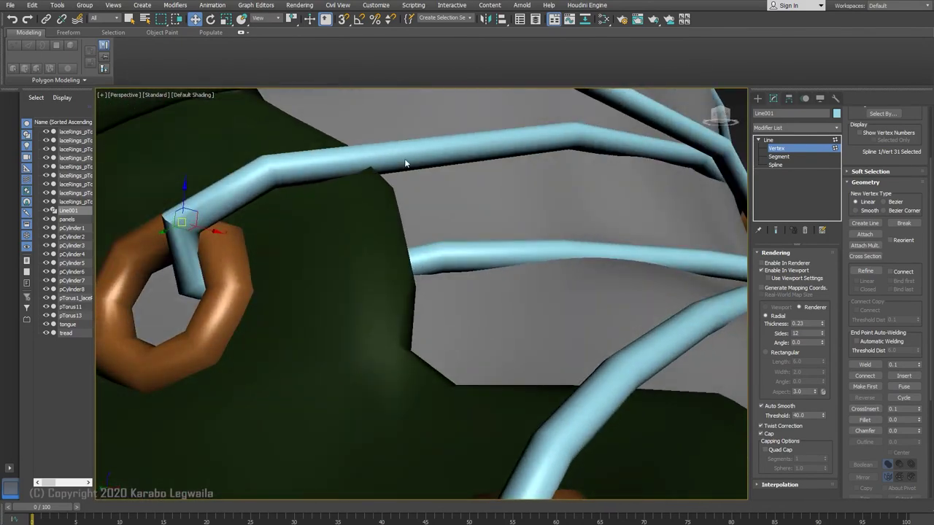
drag(270, 177, 261, 182)
alt+middle_drag(453, 183, 255, 208)
drag(273, 171, 267, 176)
Fine-tune the bend vertex at the panel edge sideways so the strand follows the panel into the eyelet.
alt+middle_drag(271, 191, 702, 307)
key(F3)
key(F3)
alt+middle_drag(322, 296, 430, 329)
drag(273, 276, 291, 280)
mouse_move(295, 284)
alt+middle_down()
mouse_move(313, 292)
mouse_move(292, 306)
alt+middle_up()
drag(319, 290, 310, 286)
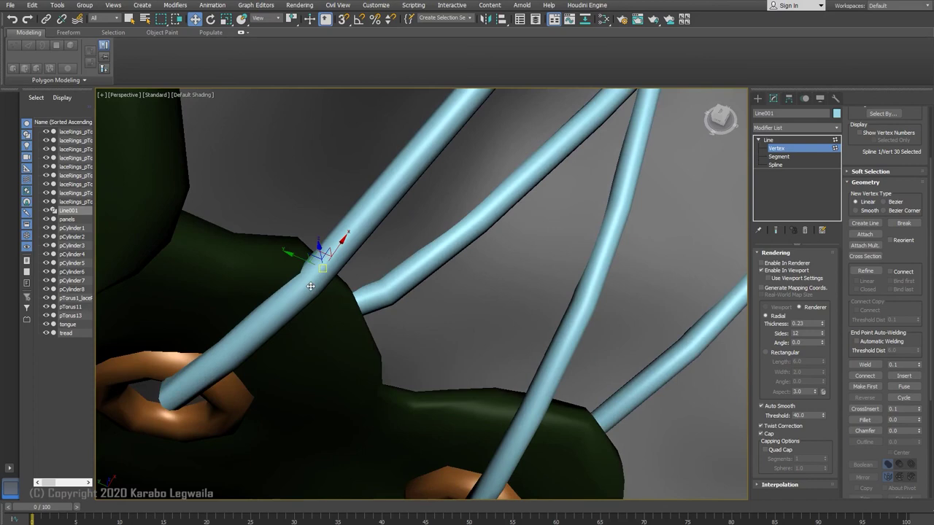
Select the next vertex along the strand over the tongue and nudge it sideways.
mouse_move(305, 293)
alt+middle_down()
mouse_move(288, 328)
mouse_move(371, 342)
mouse_move(281, 298)
mouse_move(256, 314)
mouse_move(304, 333)
mouse_move(299, 314)
alt+middle_up()
key(F3)
click(215, 339)
key(F3)
drag(292, 305, 286, 306)
Move the vertex where the strands cross on the tongue so the upper strand rests over the lower one.
click(300, 356)
key(w)
click(300, 356)
drag(297, 355, 307, 338)
alt+middle_drag(306, 338, 297, 336)
drag(299, 350, 295, 356)
alt+middle_drag(295, 355, 301, 379)
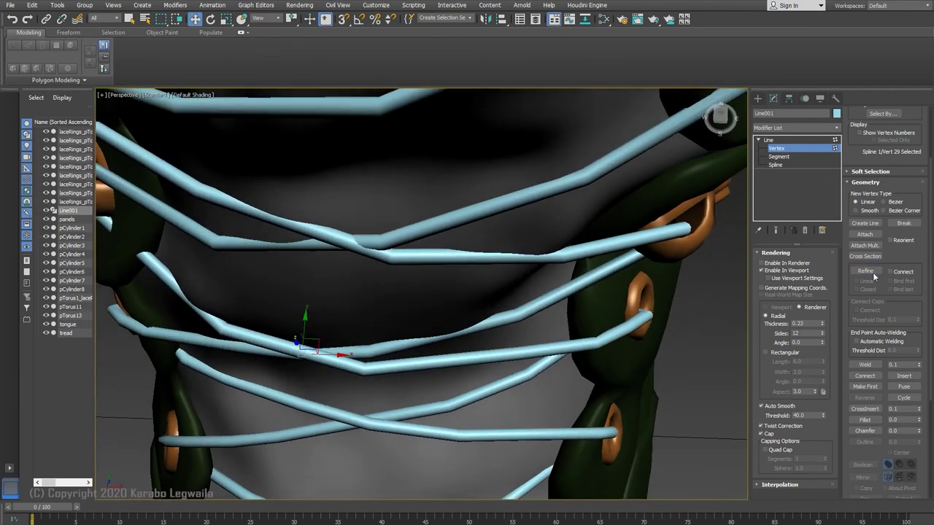
Refine the lace strand leading to the hook with extra vertices and select the new one beside the hook.
alt+middle_drag(453, 314, 502, 274)
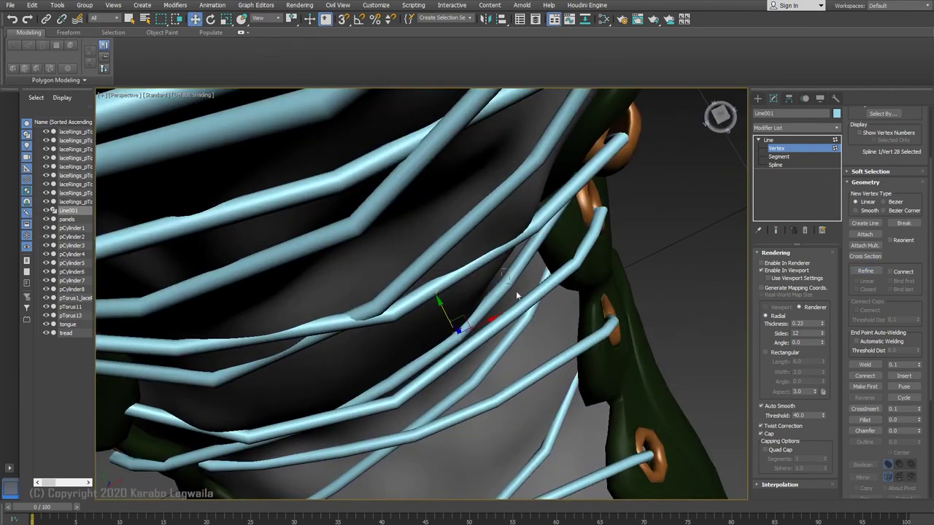
alt+middle_drag(474, 342, 370, 343)
click(432, 196)
mouse_move(464, 193)
alt+middle_down()
mouse_move(435, 310)
mouse_move(493, 272)
mouse_move(461, 279)
mouse_move(571, 318)
mouse_move(436, 380)
mouse_move(432, 272)
mouse_move(545, 343)
mouse_move(833, 381)
alt+middle_up()
key(w)
click(424, 275)
key(F3)
click(514, 312)
key(w)
click(515, 312)
key(F3)
Nudge the new vertex sideways, then select the neighboring vertex at the hook and shift it slightly.
alt+middle_drag(520, 313, 707, 291)
drag(492, 310, 485, 310)
drag(482, 347, 477, 347)
alt+middle_drag(477, 346, 543, 241)
click(571, 343)
middle_drag(544, 241, 620, 321)
drag(623, 293, 619, 295)
Select the two lace vertices inside the hook and shift them together so the loop sits within it.
alt+middle_drag(619, 295, 634, 332)
drag(633, 332, 540, 266)
alt+middle_drag(540, 266, 558, 226)
drag(607, 293, 600, 301)
alt+middle_drag(599, 301, 646, 253)
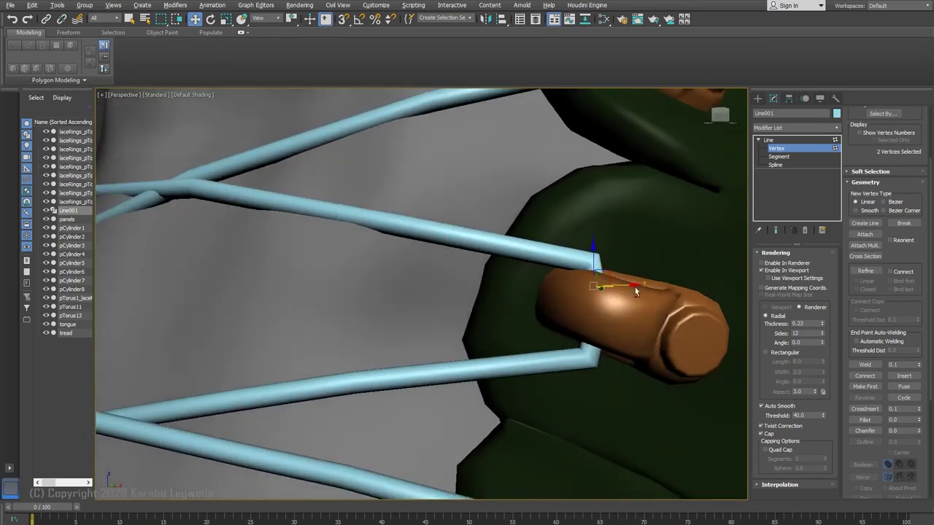
Adjust the lace's corner vertices at the hook so the loop wraps closely around it.
key(F3)
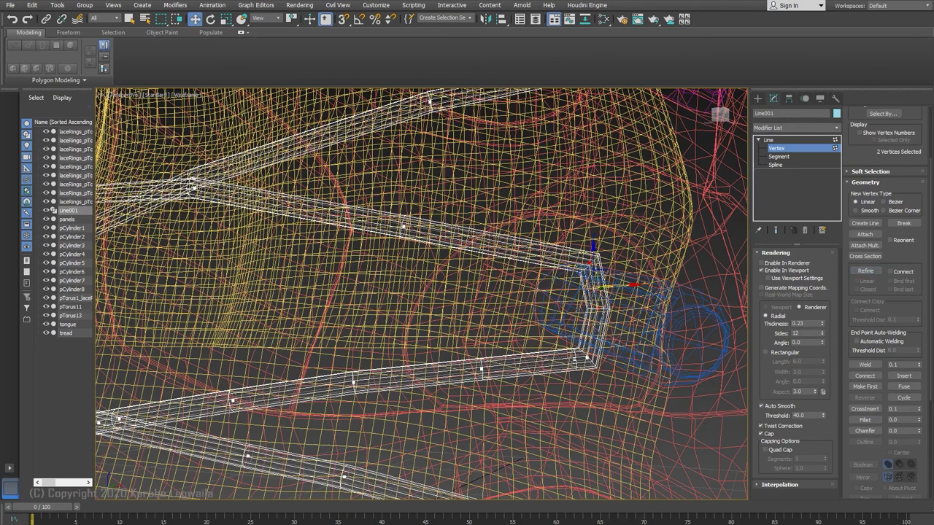
click(589, 264)
key(F3)
alt+middle_drag(621, 269, 586, 361)
drag(554, 329, 617, 370)
mouse_move(617, 371)
alt+middle_down()
mouse_move(597, 352)
mouse_move(559, 360)
alt+middle_up()
drag(559, 360, 549, 359)
mouse_move(549, 359)
alt+middle_down()
mouse_move(519, 409)
mouse_move(557, 342)
alt+middle_up()
Select the loop's lower vertex and raise it so the lower strand curves up into the hook.
key(F3)
click(558, 337)
drag(557, 336, 575, 322)
key(F3)
alt+middle_drag(582, 349, 626, 292)
mouse_move(626, 293)
middle_down()
mouse_move(605, 361)
mouse_move(628, 357)
middle_up()
alt+middle_drag(635, 310, 617, 334)
Select the upper strand's vertex beside the hook together with the adjacent corner vertex and move both slightly up and outward.
key(F3)
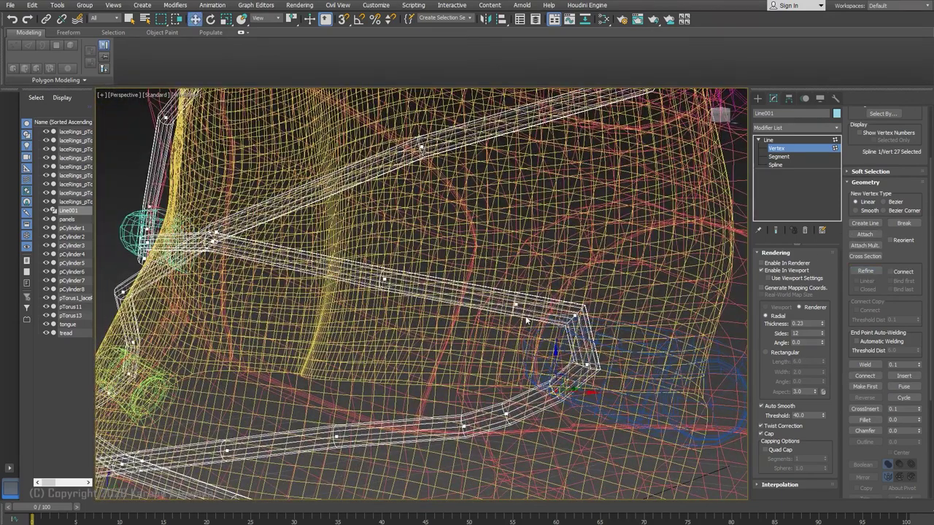
click(516, 305)
key(F3)
alt+middle_drag(523, 311, 549, 313)
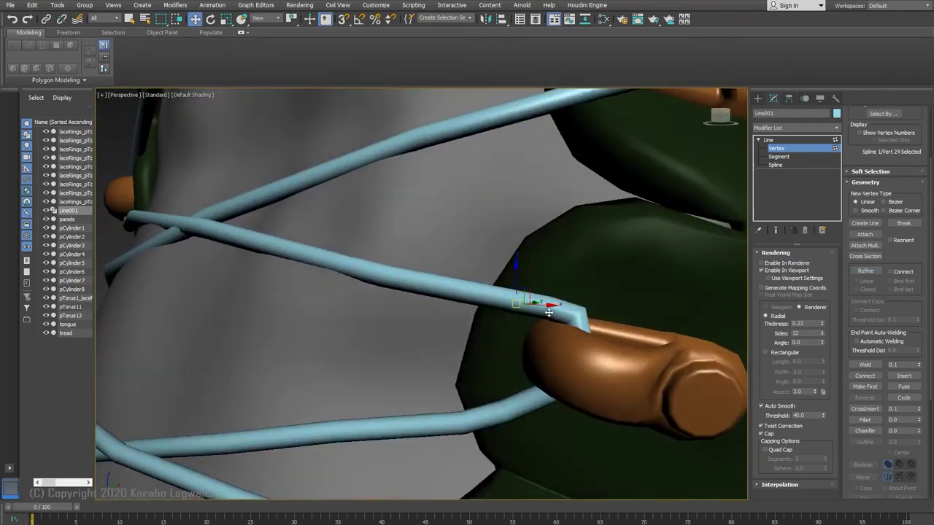
alt+middle_drag(563, 312, 602, 347)
scroll(600, 331, up, 3)
key(F3)
alt+middle_drag(600, 331, 529, 365)
ctrl+click(579, 337)
drag(586, 308, 593, 302)
Select the lower strand's vertex at the panel edge and raise it to smooth the curve into the hook.
scroll(593, 303, down, 4)
alt+middle_drag(593, 302, 531, 335)
click(511, 366)
drag(513, 351, 509, 341)
key(F3)
scroll(511, 342, up, 3)
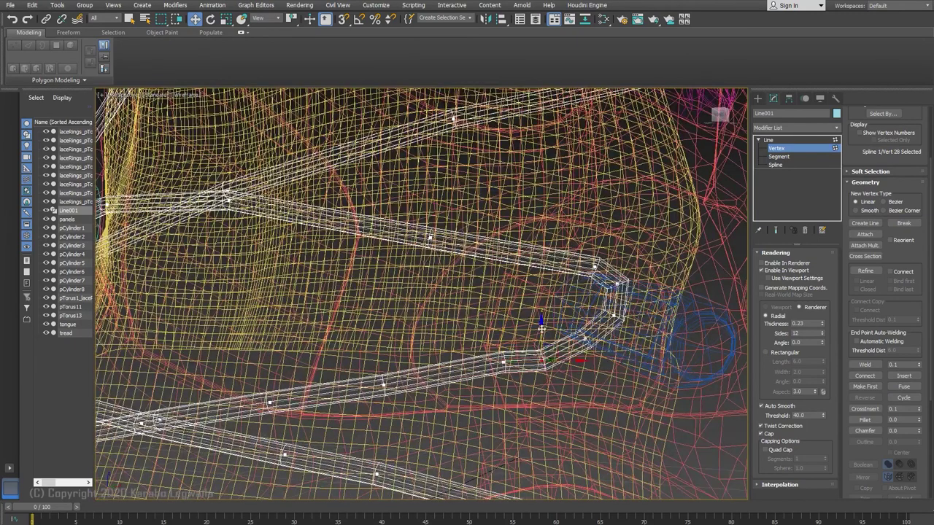
Select the upper strand's vertex where it sinks into the tongue and pull it outward.
key(F3)
mouse_move(515, 337)
alt+middle_down()
mouse_move(544, 304)
mouse_move(619, 412)
mouse_move(562, 314)
alt+middle_up()
key(F3)
key(F3)
click(563, 314)
drag(590, 316, 596, 315)
alt+middle_drag(596, 315, 644, 312)
Refine the sunken stretch of the strand and pull its vertices out of the tongue's surface.
click(872, 275)
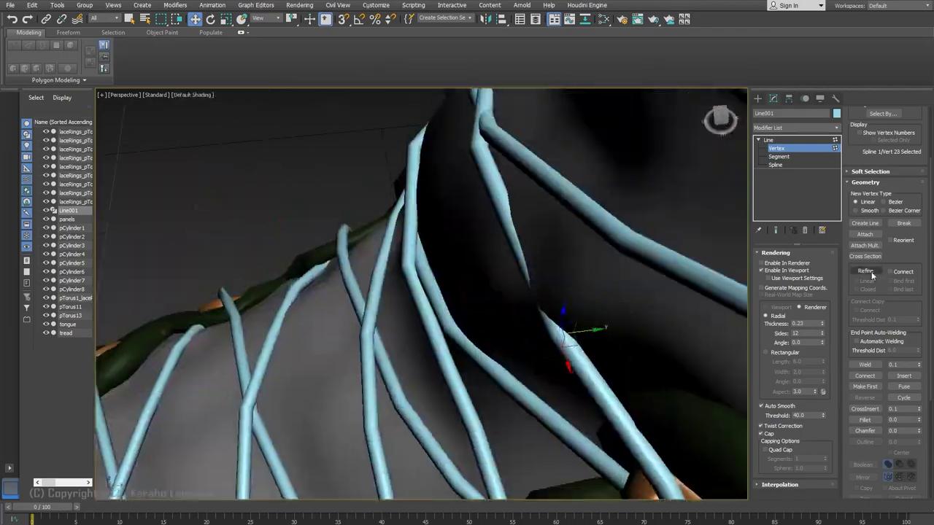
drag(541, 229, 556, 228)
alt+middle_drag(556, 227, 538, 338)
click(518, 322)
drag(538, 338, 547, 334)
Fine-tune the strand's vertex in small moves so the lace rests on the tongue.
mouse_move(547, 334)
alt+middle_down()
mouse_move(520, 344)
mouse_move(635, 371)
alt+middle_up()
key(F3)
key(F3)
drag(635, 371, 628, 368)
mouse_move(627, 368)
alt+middle_down()
mouse_move(632, 348)
mouse_move(605, 380)
mouse_move(619, 321)
mouse_move(651, 312)
mouse_move(646, 334)
alt+middle_up()
key(F3)
key(F3)
drag(647, 334, 642, 333)
alt+middle_drag(642, 332, 696, 332)
Select the vertex where two strands cross near the boot's far side and nudge it sideways.
click(660, 434)
mouse_move(660, 435)
alt+middle_down()
mouse_move(610, 344)
mouse_move(629, 368)
mouse_move(620, 363)
alt+middle_up()
click(614, 366)
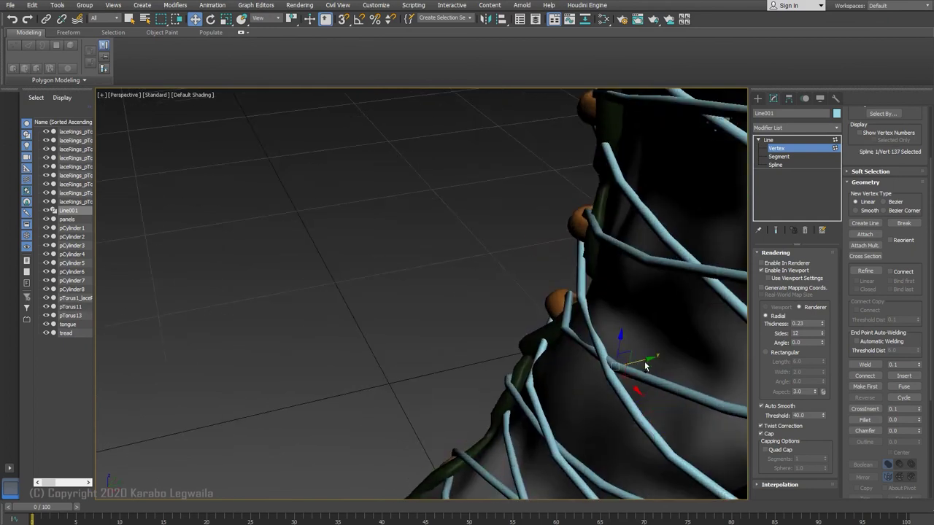
alt+middle_drag(603, 372, 636, 368)
drag(636, 367, 632, 367)
alt+middle_drag(632, 368, 631, 336)
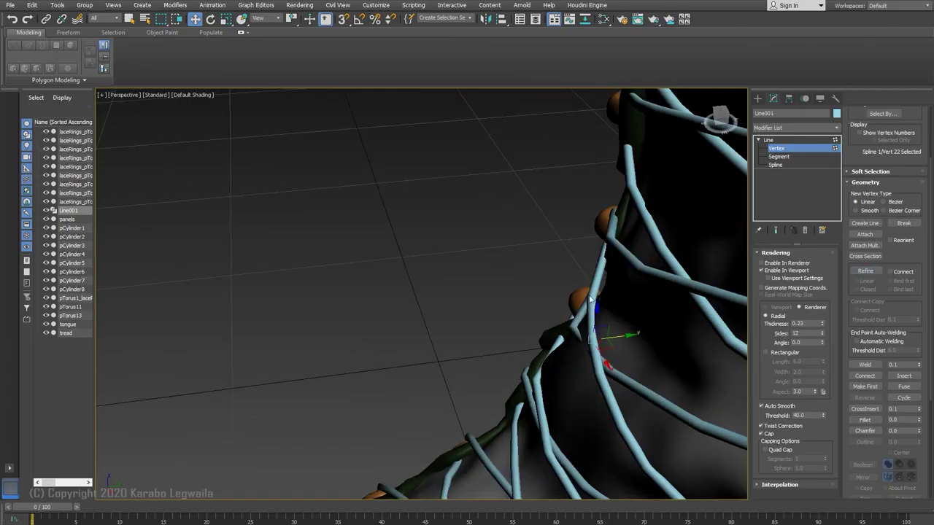
Refine the strand below the opposite hook and move its vertex at the panel edge outward.
mouse_move(622, 296)
alt+middle_down()
mouse_move(700, 294)
mouse_move(667, 281)
mouse_move(598, 321)
mouse_move(504, 399)
mouse_move(460, 398)
mouse_move(486, 392)
mouse_move(474, 408)
alt+middle_up()
key(F3)
key(F3)
click(866, 272)
alt+middle_drag(453, 321, 328, 318)
key(w)
click(374, 315)
drag(376, 316, 386, 312)
alt+middle_drag(385, 312, 532, 303)
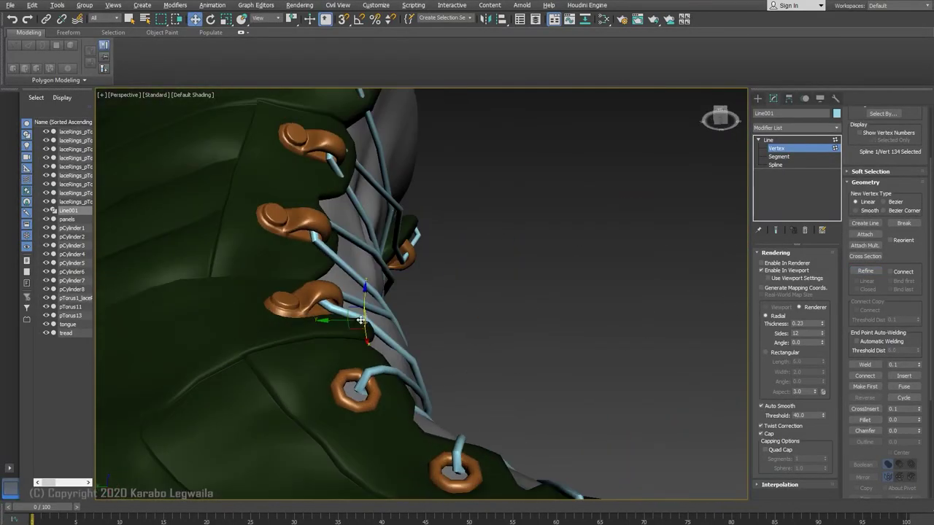
Insert extra vertices on the strands above and below the hook and lift the upper one off the panel.
alt+middle_drag(361, 330, 334, 346)
scroll(333, 346, up, 4)
key(F3)
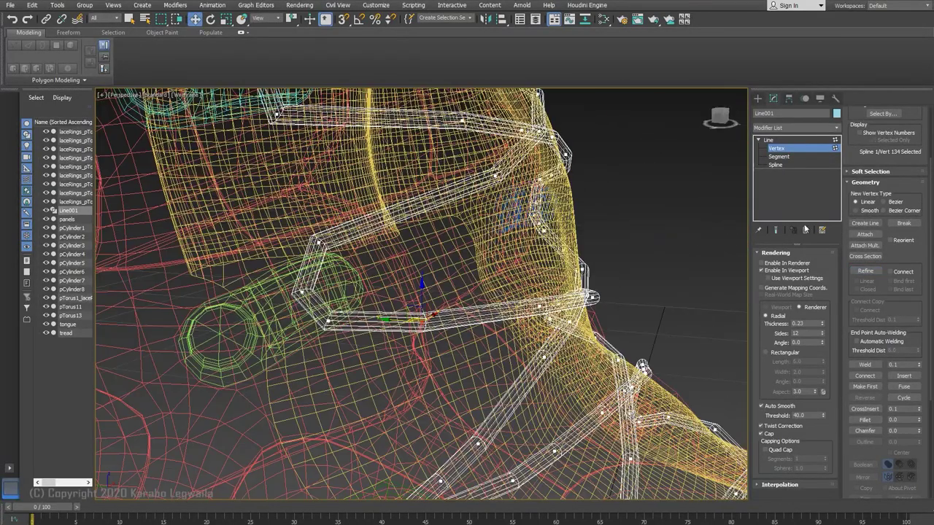
alt+middle_drag(388, 239, 408, 232)
click(364, 226)
key(w)
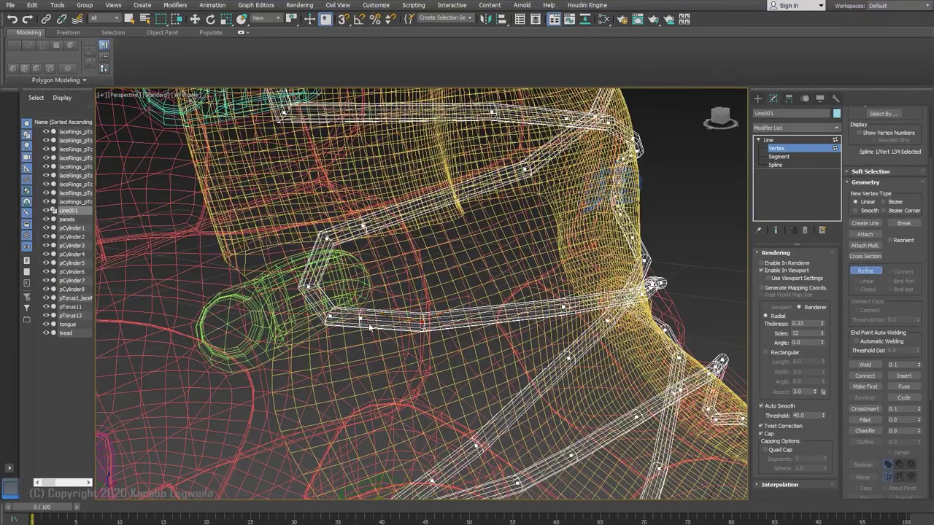
click(326, 233)
key(F3)
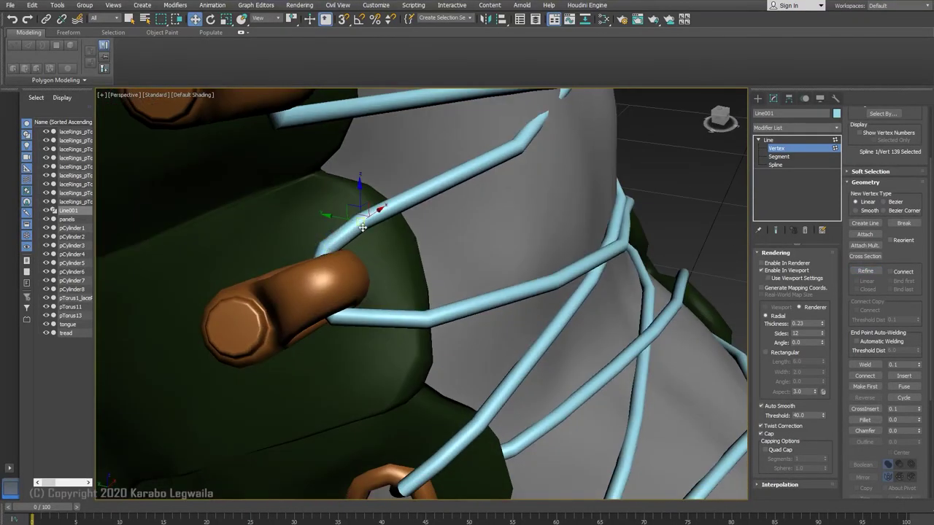
alt+middle_drag(372, 229, 376, 241)
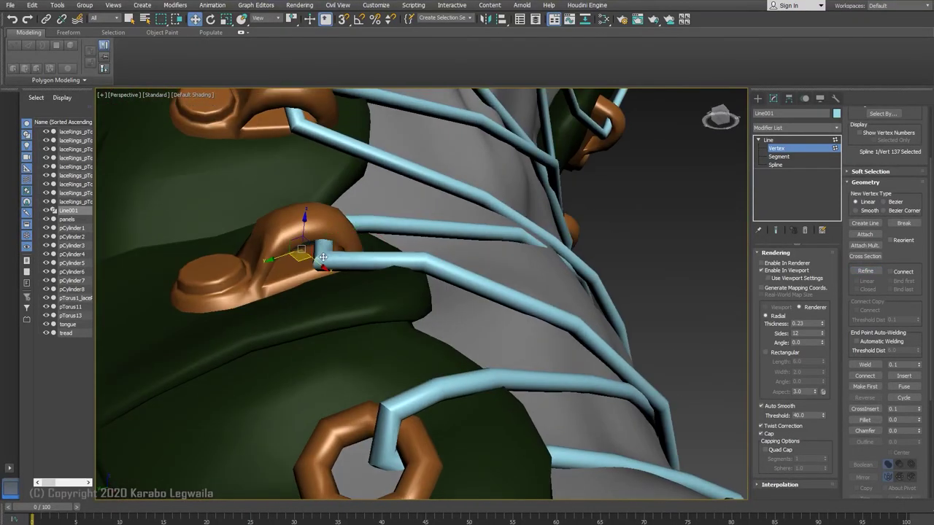
Move the loop vertex inside the hook toward the hook's curved front.
drag(323, 261, 341, 252)
mouse_move(341, 252)
alt+middle_down()
mouse_move(328, 282)
mouse_move(353, 272)
alt+middle_up()
key(F3)
drag(356, 262, 374, 264)
key(F3)
Select the next vertex of the loop around the hook and raise it in small moves.
click(346, 262)
key(F3)
drag(319, 182, 324, 175)
alt+middle_drag(324, 175, 315, 146)
key(F3)
drag(321, 176, 325, 169)
mouse_move(324, 169)
alt+middle_down()
mouse_move(284, 151)
mouse_move(296, 159)
alt+middle_up()
Select the lower strand's vertex at the panel edge beyond the hook and raise it.
click(327, 247)
alt+middle_drag(350, 263, 363, 261)
click(362, 261)
drag(411, 267, 413, 252)
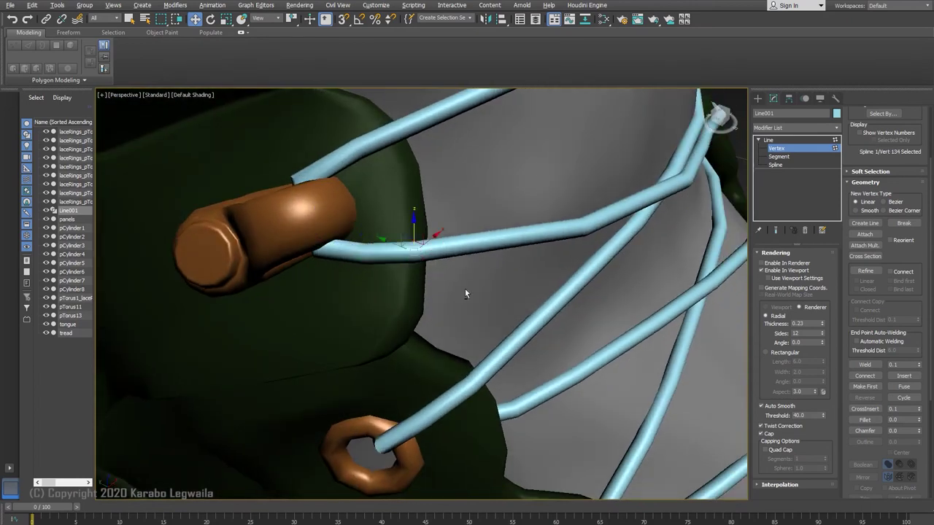
Shift the panel-edge vertex of the lower strand sideways and fine-tune its height.
alt+middle_drag(465, 289, 436, 273)
drag(436, 273, 464, 268)
alt+middle_drag(464, 269, 438, 241)
drag(452, 243, 453, 247)
mouse_move(454, 246)
alt+middle_down()
mouse_move(533, 233)
mouse_move(467, 252)
alt+middle_up()
Select the vertex where the lower strand enters the hook and adjust its height within the opening.
click(471, 256)
drag(426, 205, 420, 215)
alt+middle_drag(420, 215, 363, 241)
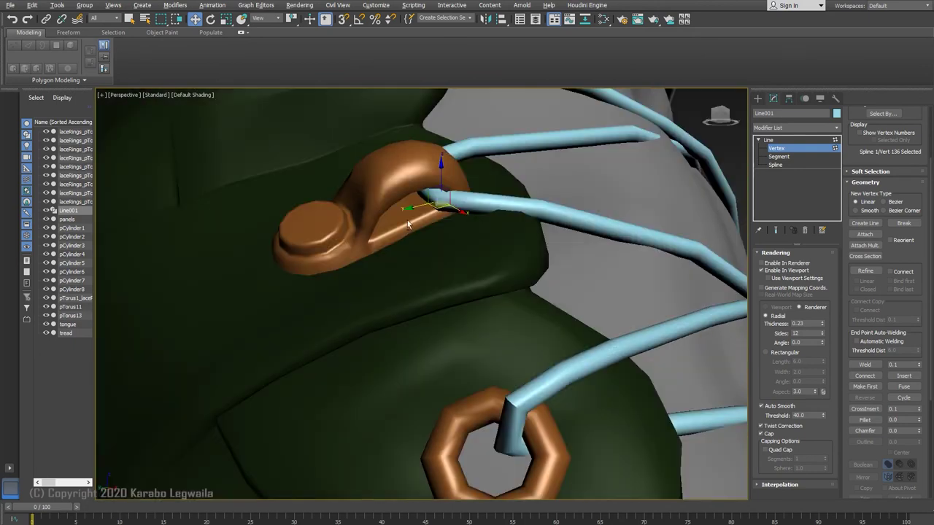
alt+middle_drag(448, 243, 435, 170)
drag(486, 188, 487, 181)
alt+middle_drag(486, 180, 435, 277)
Shift the hook-entry vertex sideways, then select the panel-edge vertex of the lower strand and lower it slightly.
key(F3)
drag(407, 225, 399, 225)
middle_drag(518, 277, 459, 289)
click(469, 274)
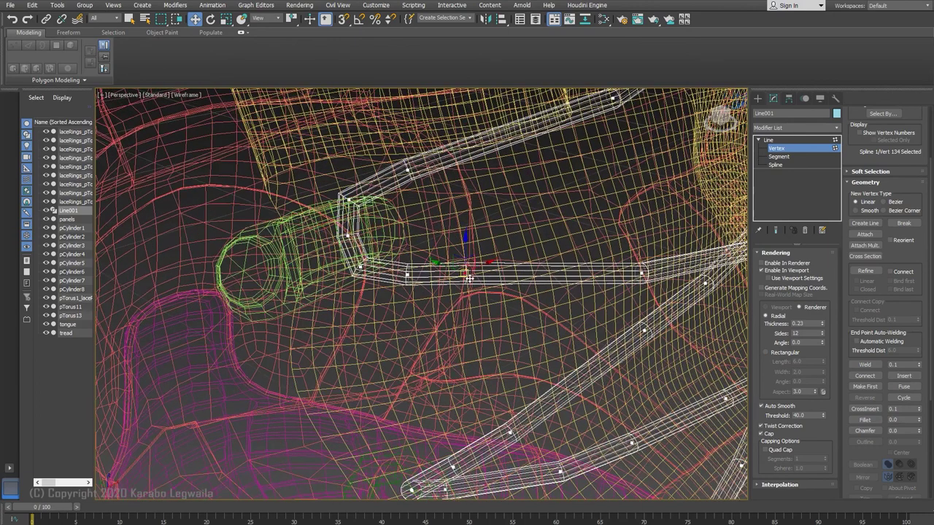
drag(469, 275, 471, 278)
key(F3)
alt+middle_drag(475, 287, 464, 287)
Return to the hook on the other side and nudge the upper strand's vertex downward.
alt+middle_drag(407, 273, 436, 342)
alt+middle_drag(412, 297, 340, 258)
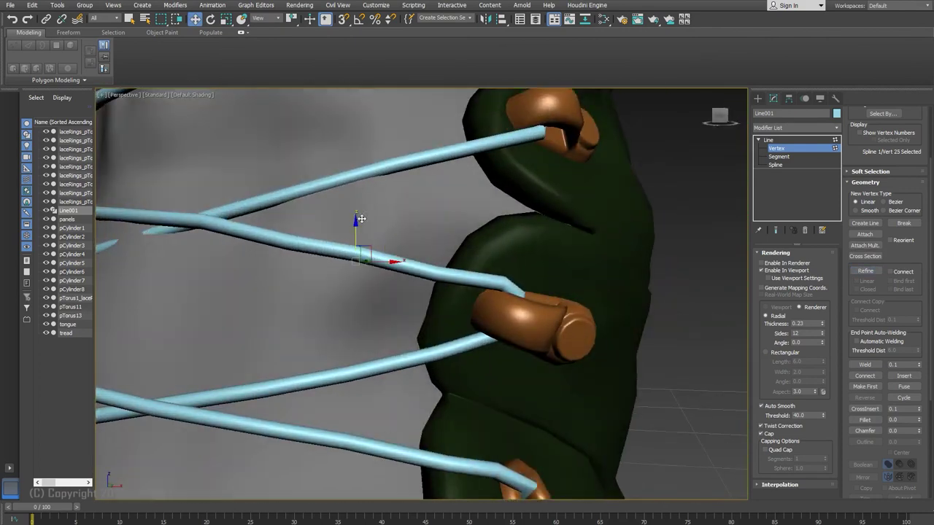
alt+middle_drag(295, 221, 427, 335)
key(F3)
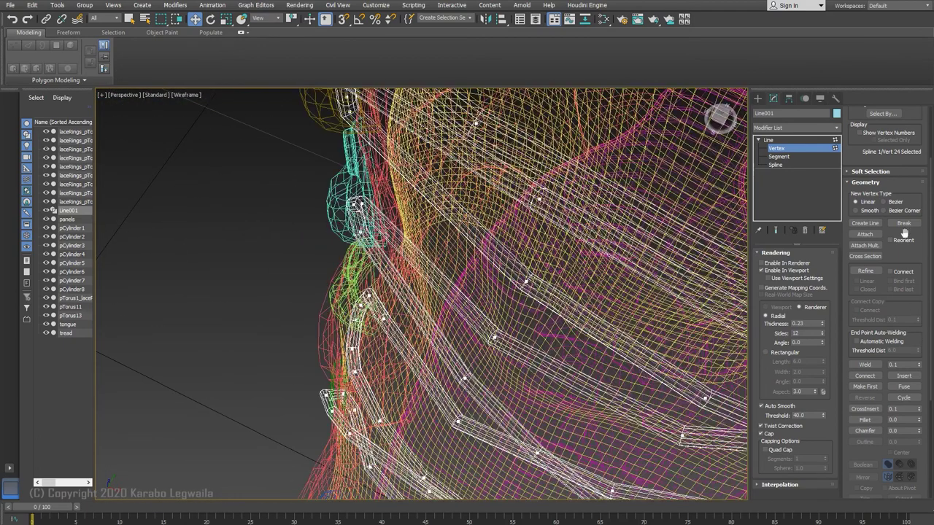
key(F3)
drag(421, 340, 416, 351)
alt+middle_drag(417, 351, 336, 378)
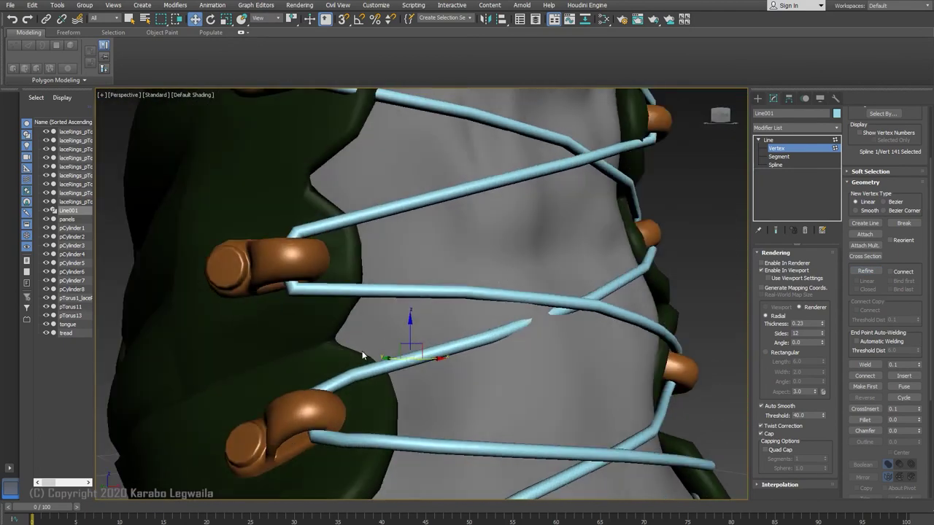
Nudge the vertex on the strand above the hook sideways over the tongue, then select its neighbor beside the hook.
click(413, 358)
alt+middle_drag(414, 361, 467, 380)
drag(377, 363, 381, 363)
alt+middle_drag(381, 362, 439, 339)
drag(382, 361, 387, 361)
mouse_move(387, 361)
alt+middle_down()
mouse_move(312, 395)
mouse_move(352, 423)
mouse_move(321, 401)
alt+middle_up()
key(F3)
click(317, 384)
key(F3)
Select the vertex beside the hook on the lace strand that sinks into the tongue.
mouse_move(569, 357)
middle_down()
mouse_move(402, 393)
mouse_move(246, 402)
middle_up()
key(F3)
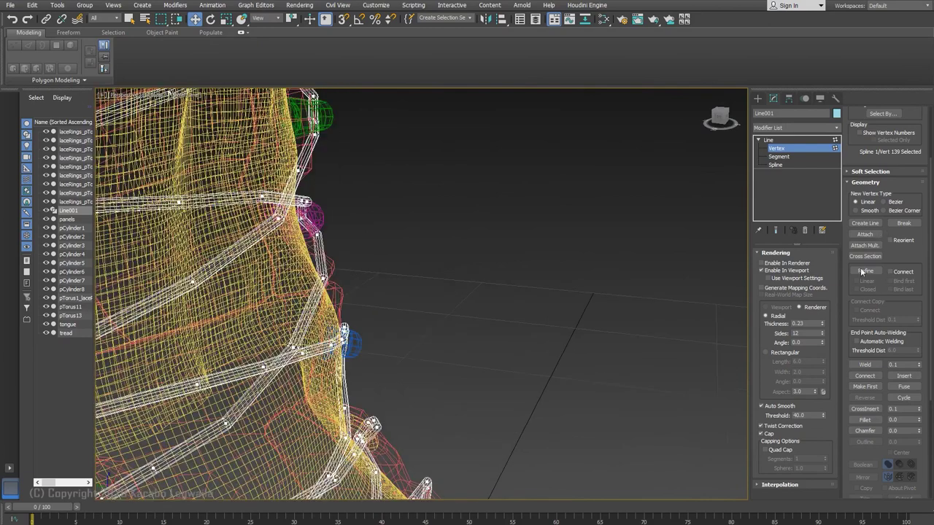
key(F3)
mouse_move(239, 376)
alt+middle_down()
mouse_move(295, 415)
mouse_move(321, 310)
alt+middle_up()
key(F3)
click(223, 409)
key(F3)
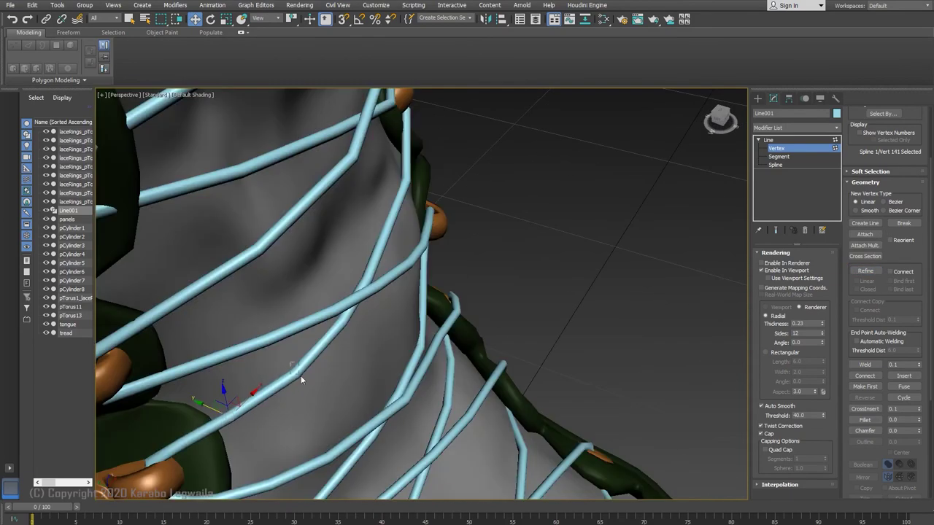
Select the next vertex along the sunken strand and shift it outward over the tongue.
alt+middle_drag(315, 370, 292, 438)
key(F3)
click(459, 355)
key(F3)
mouse_move(465, 365)
alt+middle_down()
mouse_move(419, 358)
mouse_move(482, 356)
alt+middle_up()
drag(485, 356, 496, 356)
alt+middle_drag(496, 356, 526, 343)
Refine that strand with a new vertex at the opposite panel's edge and shift the vertex slightly sideways.
key(F3)
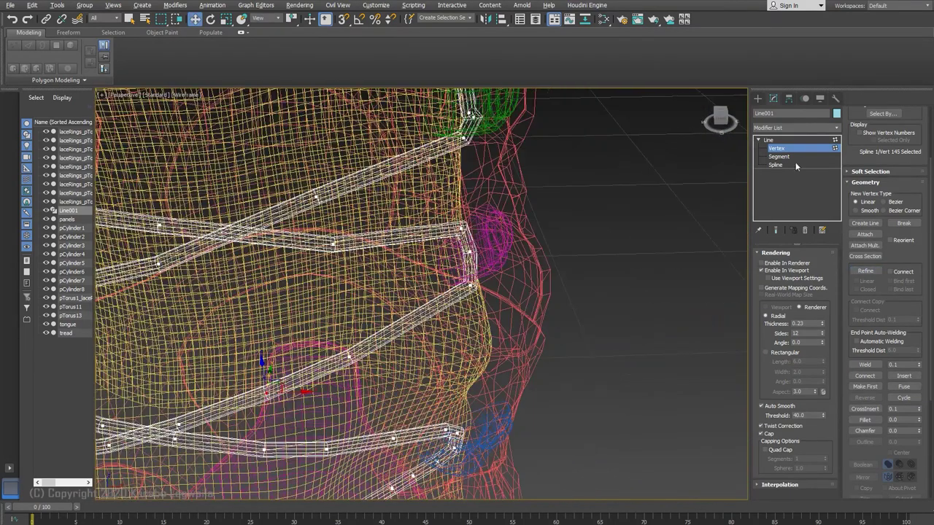
key(F3)
key(F3)
click(445, 305)
key(w)
key(F3)
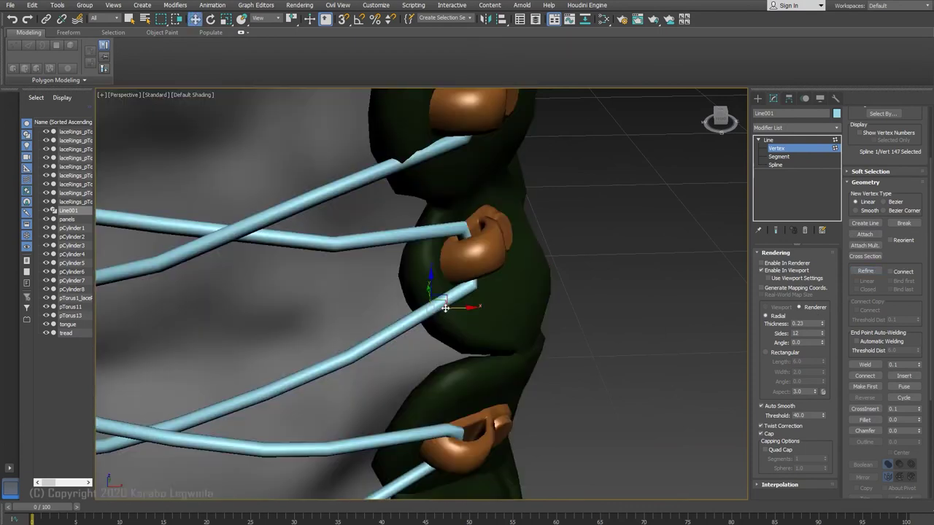
alt+middle_drag(452, 310, 471, 350)
drag(468, 303, 457, 305)
alt+middle_drag(461, 306, 470, 279)
Select the vertex where the strand reaches the hook from below and shift it sideways.
key(F3)
click(448, 279)
key(F3)
drag(482, 281, 449, 280)
mouse_move(449, 280)
alt+middle_down()
mouse_move(465, 285)
mouse_move(460, 291)
alt+middle_up()
Select the lace vertices inside the hook's opening and on the strand leaving its upper side in turn.
click(467, 227)
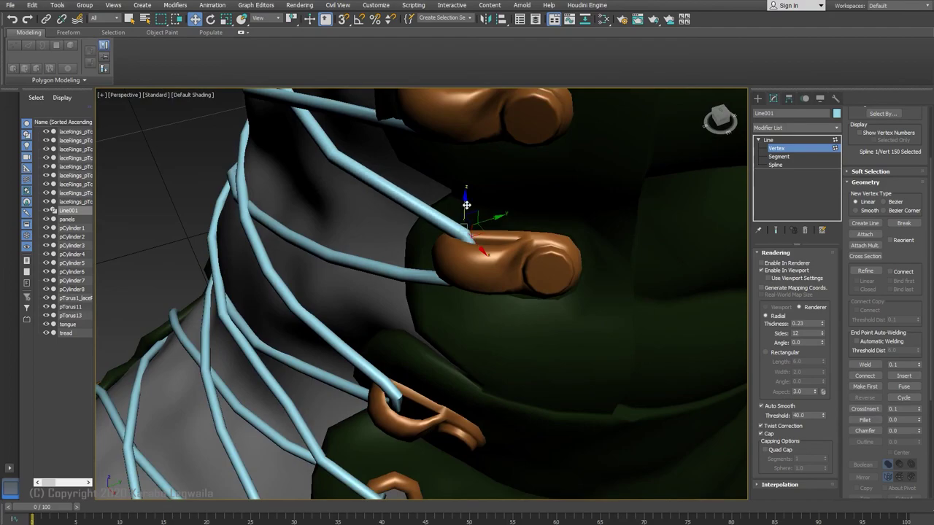
mouse_move(466, 205)
alt+middle_down()
mouse_move(578, 258)
mouse_move(404, 287)
alt+middle_up()
key(F3)
click(477, 257)
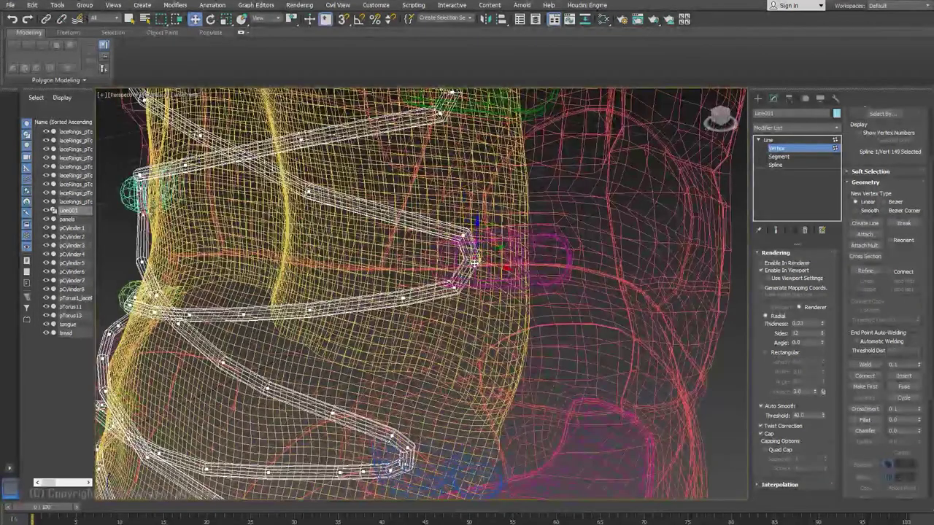
key(F3)
mouse_move(441, 231)
alt+middle_down()
mouse_move(439, 211)
mouse_move(476, 253)
mouse_move(664, 272)
alt+middle_up()
click(428, 229)
key(F3)
click(416, 209)
key(F3)
Select the vertices of the strand leaving the hook and nudge them sideways.
mouse_move(423, 212)
alt+middle_down()
mouse_move(446, 246)
mouse_move(446, 293)
mouse_move(471, 287)
mouse_move(481, 301)
alt+middle_up()
click(443, 290)
drag(481, 298, 491, 297)
alt+middle_drag(490, 297, 467, 294)
click(481, 287)
click(403, 347)
drag(468, 293, 475, 293)
alt+middle_drag(475, 292, 512, 287)
Refine the strand crossing the tongue with a new vertex and pull it outward from the tongue's surface.
click(867, 272)
key(F3)
click(327, 275)
right_click(328, 275)
click(328, 275)
key(F3)
alt+middle_drag(386, 270, 350, 255)
drag(351, 255, 343, 256)
mouse_move(343, 256)
alt+middle_down()
mouse_move(341, 265)
mouse_move(265, 211)
alt+middle_up()
drag(297, 202, 303, 201)
alt+middle_drag(303, 201, 343, 241)
Insert another vertex on the same strand, closer to the far hooks, and move it outward off the tongue.
middle_drag(343, 241, 437, 350)
key(F3)
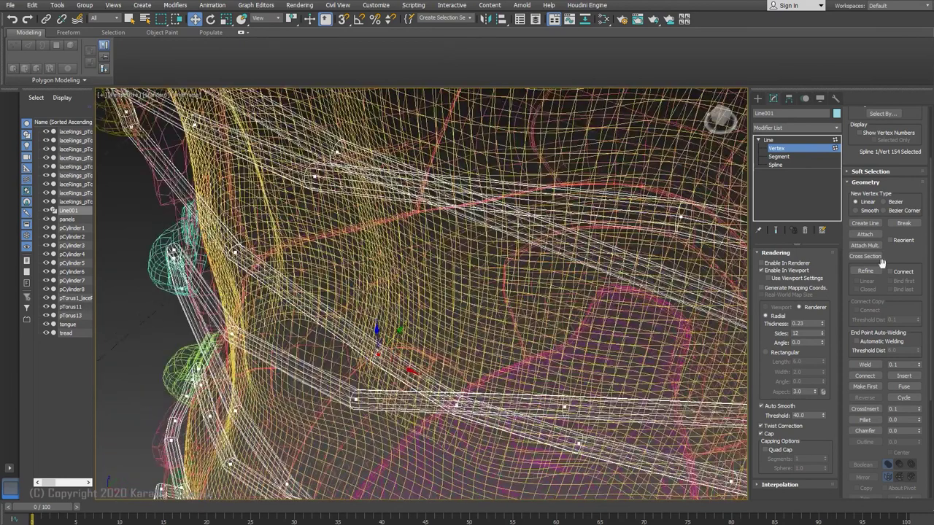
click(867, 275)
alt+middle_drag(373, 328, 309, 315)
click(308, 313)
right_click(308, 313)
click(308, 314)
key(F3)
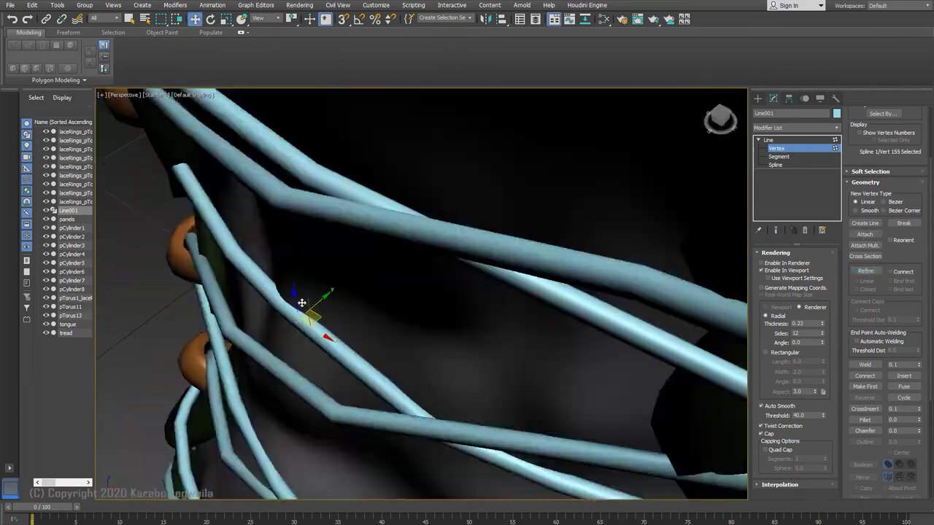
drag(306, 303, 278, 296)
alt+middle_drag(278, 297, 278, 271)
scroll(418, 375, down, 5)
scroll(429, 365, up, 3)
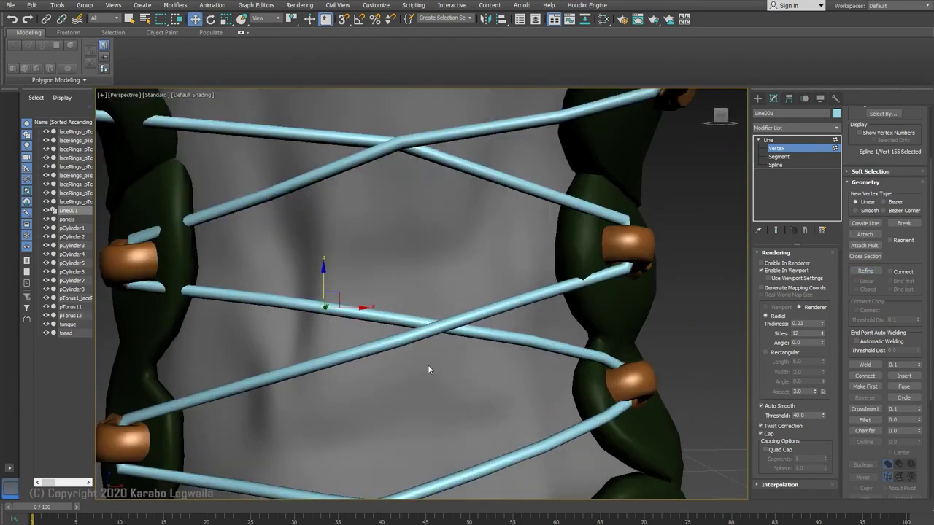
Refine the crossing strand below with a new vertex over the tongue and move it slightly outward.
key(F3)
click(401, 339)
key(F3)
mouse_move(414, 362)
alt+middle_down()
mouse_move(297, 417)
mouse_move(350, 394)
alt+middle_up()
key(F3)
key(F3)
click(865, 271)
click(333, 343)
alt+middle_drag(292, 336, 387, 380)
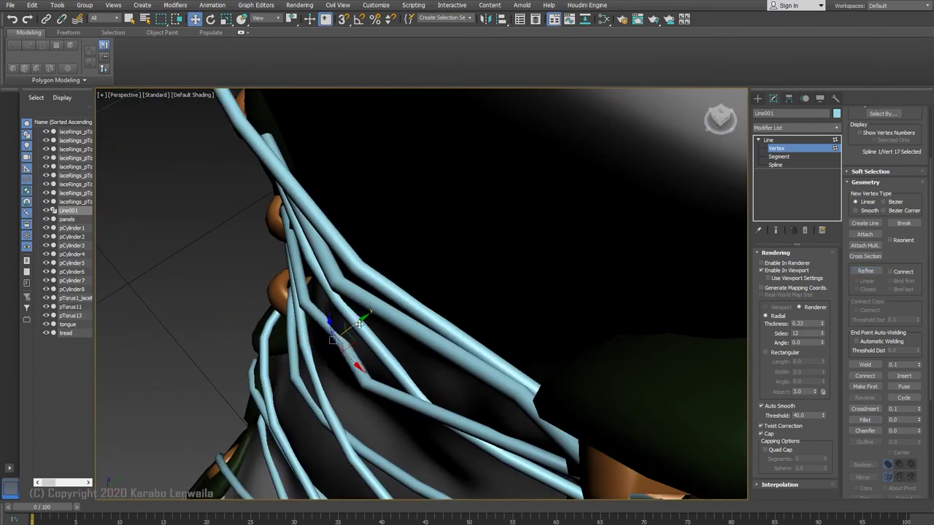
drag(401, 364, 407, 358)
alt+middle_drag(406, 357, 465, 303)
Select the crossing strand's vertex near the panel edge and nudge it.
click(433, 383)
drag(433, 410, 433, 416)
mouse_move(433, 415)
alt+middle_down()
mouse_move(383, 418)
mouse_move(439, 404)
mouse_move(434, 377)
mouse_move(474, 357)
mouse_move(392, 358)
mouse_move(475, 414)
alt+middle_up()
key(F3)
key(F3)
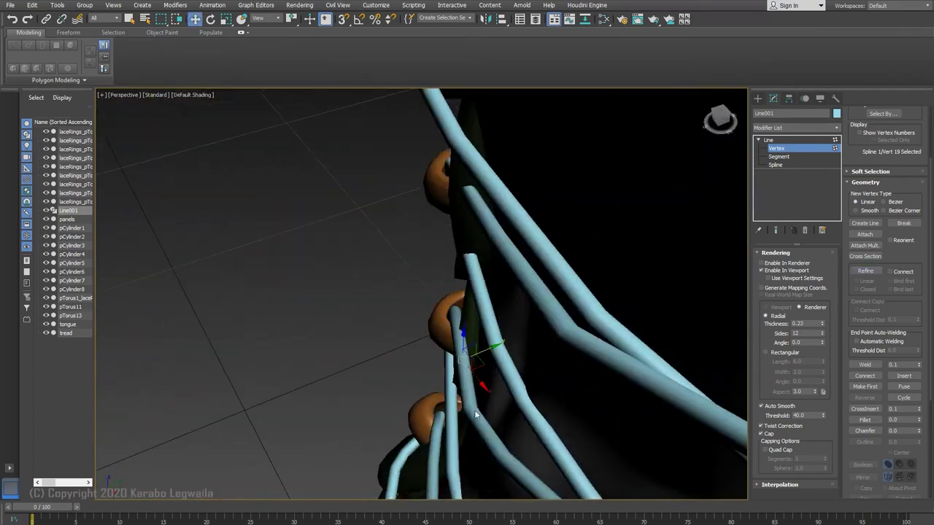
Shift the crossing strand's panel-edge vertices sideways and raise them slightly.
alt+middle_drag(492, 352, 431, 338)
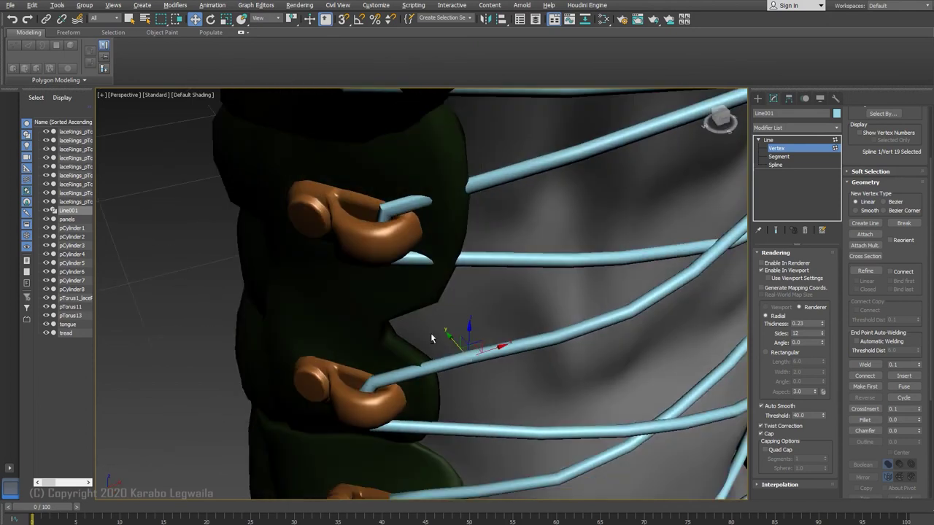
alt+middle_drag(433, 378, 450, 387)
drag(406, 362, 413, 362)
mouse_move(442, 379)
alt+middle_down()
mouse_move(405, 371)
mouse_move(406, 354)
alt+middle_up()
drag(428, 340, 428, 334)
Lower the vertex where the strand enters the hook from above, then shift the vertex beneath the hook sideways.
key(F3)
click(376, 383)
key(F3)
drag(379, 358, 378, 365)
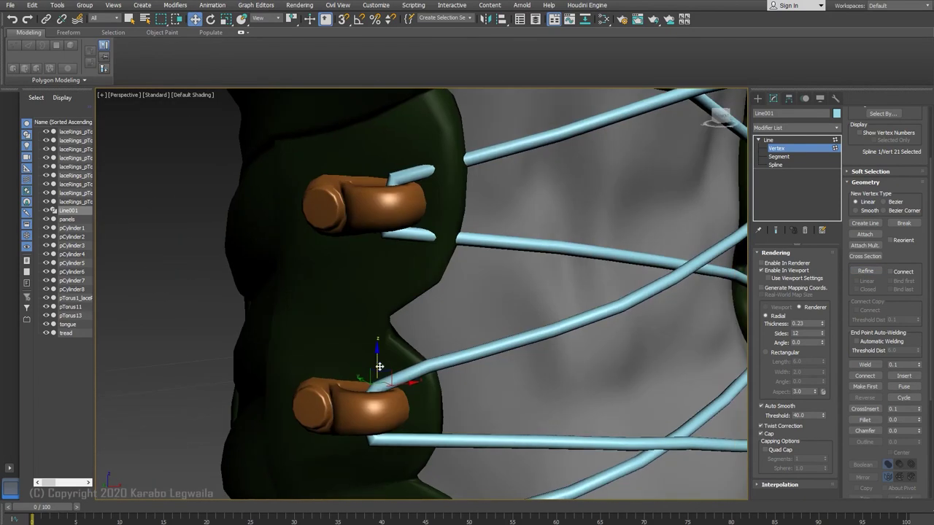
alt+middle_drag(379, 367, 371, 394)
click(373, 434)
drag(386, 438, 389, 438)
alt+middle_drag(389, 439, 369, 452)
Reselect the upper strand's vertex just beyond the panel edge and fine-tune its height and distance from the tongue.
click(471, 357)
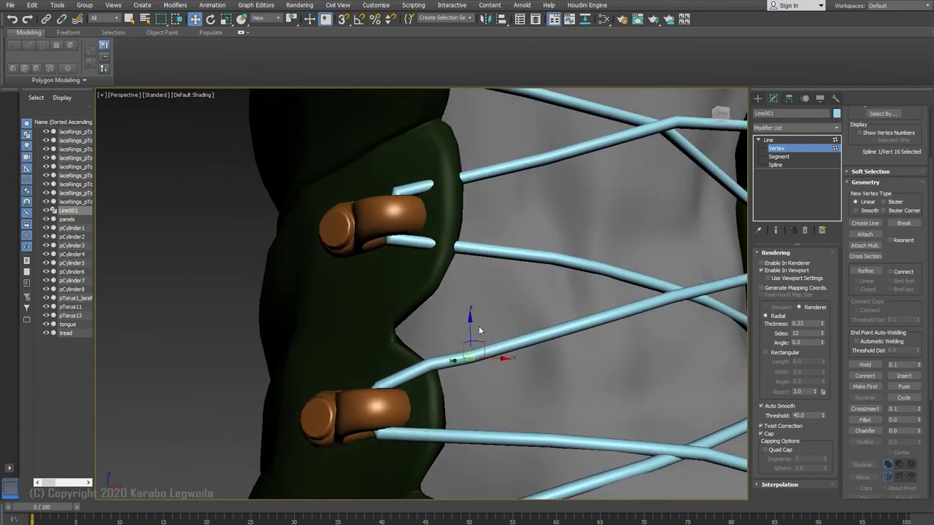
drag(478, 329, 475, 325)
key(F3)
key(F3)
alt+middle_drag(456, 381, 400, 422)
alt+middle_drag(498, 348, 482, 372)
drag(511, 332, 507, 335)
alt+middle_drag(503, 338, 556, 308)
Refine the strand leaving the underside of the hook with a new vertex close to the hook.
key(F3)
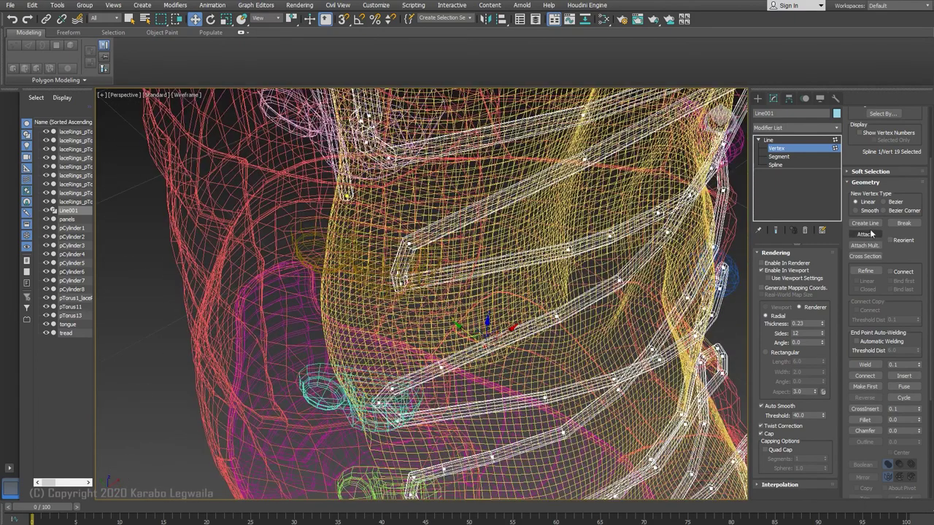
click(866, 271)
alt+middle_drag(471, 410, 412, 449)
key(w)
click(451, 423)
key(F3)
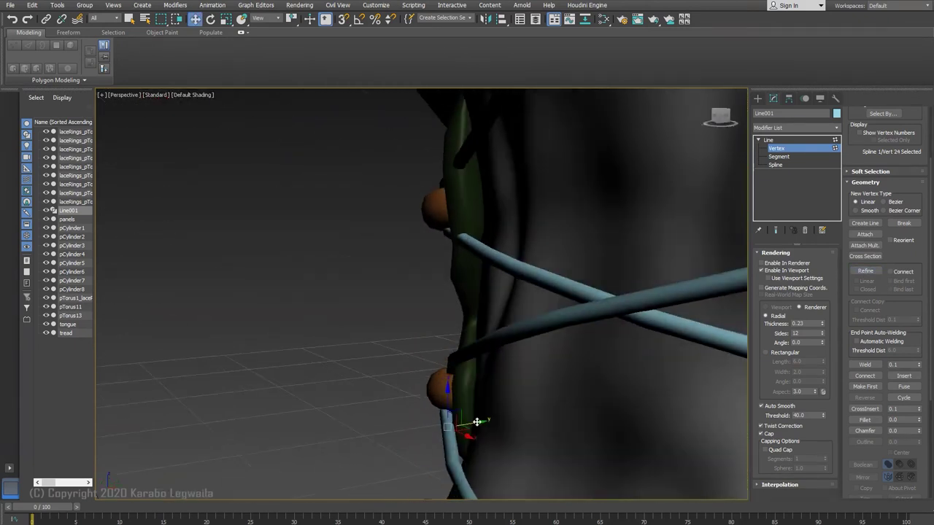
alt+middle_drag(480, 460, 515, 442)
Go to the hook on the opposite side, select the lower strand's vertex beside it and nudge its position.
scroll(470, 443, down, 4)
alt+middle_drag(469, 417, 477, 425)
middle_drag(615, 461, 377, 448)
mouse_move(463, 453)
middle_down()
mouse_move(469, 350)
mouse_move(348, 454)
mouse_move(351, 386)
mouse_move(415, 400)
mouse_move(316, 363)
middle_up()
scroll(469, 350, up, 4)
key(F3)
scroll(316, 363, up, 3)
click(277, 389)
key(F3)
drag(263, 347, 267, 348)
alt+middle_drag(266, 348, 241, 369)
Move the neighboring lace vertex beneath the hook sideways, then select the vertex next to it.
click(257, 383)
drag(258, 385, 250, 382)
click(273, 377)
mouse_move(251, 382)
alt+middle_down()
mouse_move(264, 392)
mouse_move(289, 457)
alt+middle_up()
Select the vertex where the upper strand enters this hook and lower it slightly toward the opening.
key(F3)
mouse_move(269, 359)
alt+middle_down()
mouse_move(274, 281)
mouse_move(245, 478)
mouse_move(247, 398)
mouse_move(246, 448)
alt+middle_up()
click(261, 353)
key(F3)
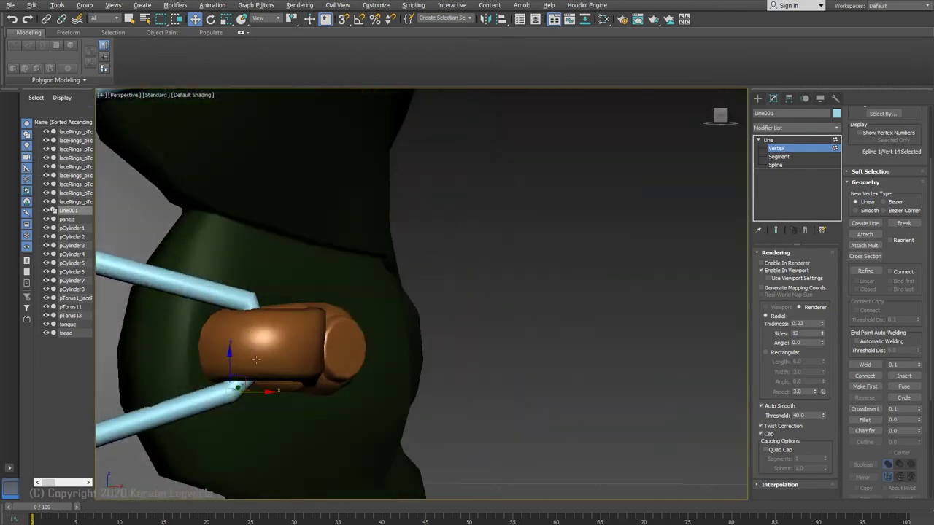
drag(248, 274, 249, 280)
scroll(263, 348, down, 3)
middle_drag(262, 349, 338, 360)
key(F3)
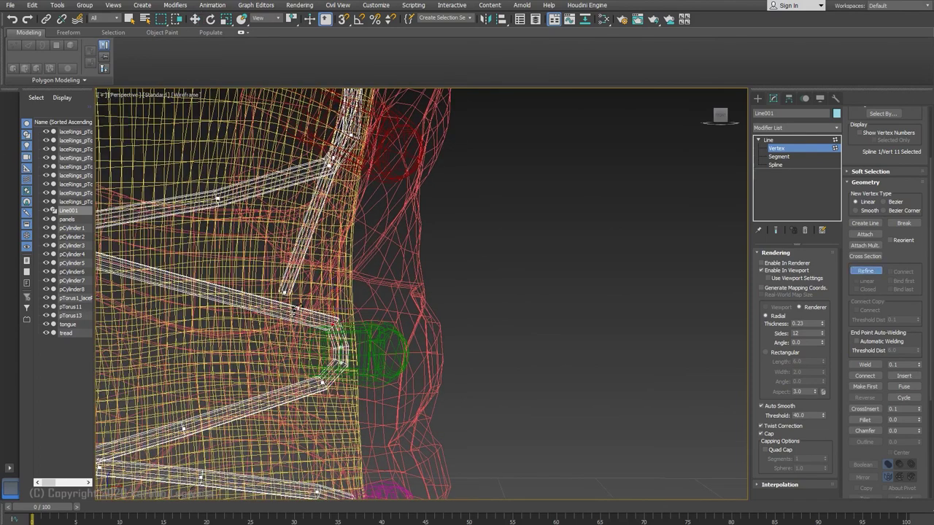
Shift the selected lace vertex beside the hook slightly sideways.
key(F3)
alt+middle_drag(297, 318, 248, 332)
drag(323, 307, 317, 307)
alt+middle_drag(244, 416, 274, 364)
Refine the lace strand near the hook with a new vertex and raise that vertex slightly.
key(F3)
click(864, 272)
key(w)
click(262, 369)
key(F3)
drag(276, 374, 273, 360)
mouse_move(273, 360)
alt+middle_down()
mouse_move(265, 460)
mouse_move(314, 430)
alt+middle_up()
Select the lace vertex beside the panel edge below the upper strands, nudge it sideways and raise it slightly.
mouse_move(116, 368)
middle_down()
mouse_move(402, 358)
mouse_move(296, 347)
mouse_move(235, 366)
mouse_move(208, 434)
middle_up()
key(F3)
key(F3)
mouse_move(355, 395)
alt+middle_down()
mouse_move(464, 359)
mouse_move(202, 348)
mouse_move(358, 365)
mouse_move(226, 383)
alt+middle_up()
key(F3)
key(w)
click(353, 362)
key(F3)
drag(379, 355, 371, 358)
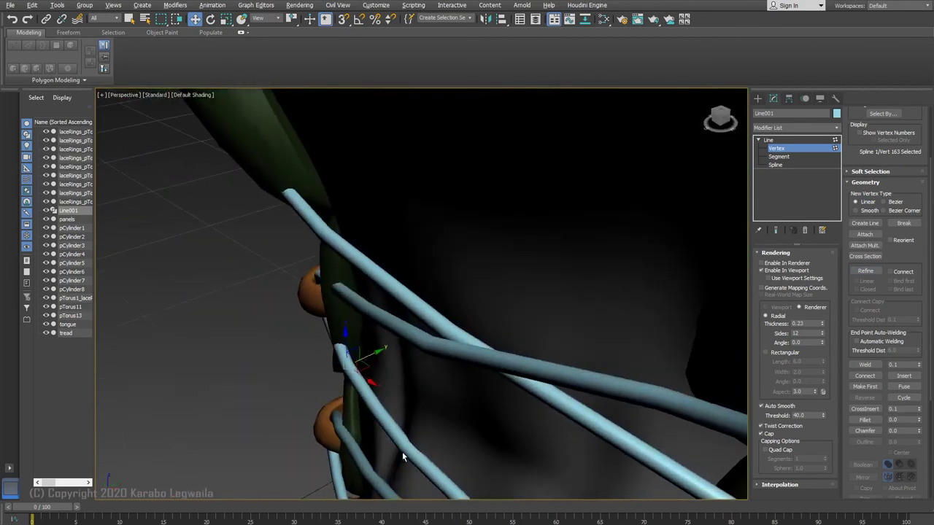
alt+middle_drag(347, 352, 460, 350)
drag(333, 319, 333, 312)
alt+middle_drag(334, 313, 311, 317)
Select the neighboring vertex on the same strand over the tongue and raise it slightly.
click(431, 354)
drag(432, 326, 432, 321)
mouse_move(351, 354)
alt+middle_down()
mouse_move(430, 367)
mouse_move(377, 348)
mouse_move(414, 362)
alt+middle_up()
Refine the strand leaving the hook's underside with a new vertex, then select the corner vertex beneath the hook.
key(F3)
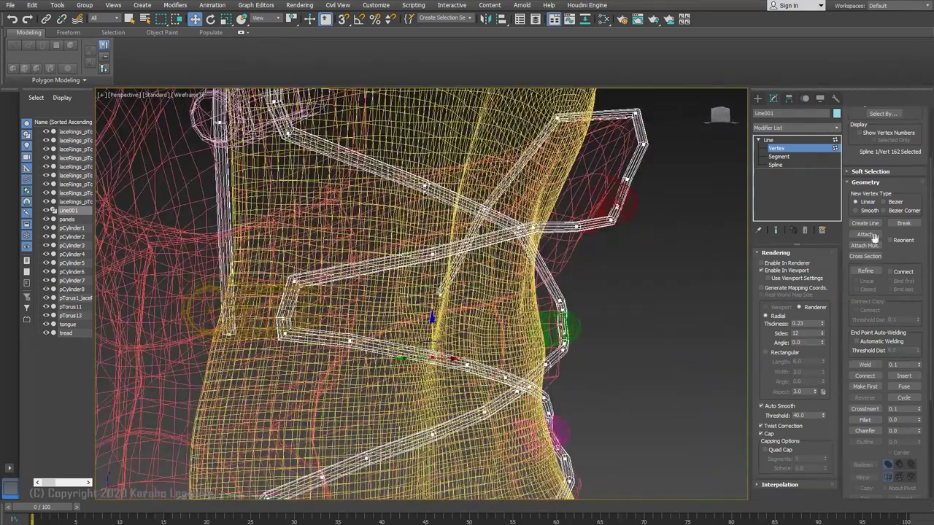
click(310, 336)
key(w)
click(283, 319)
key(F3)
key(F3)
click(283, 336)
key(F3)
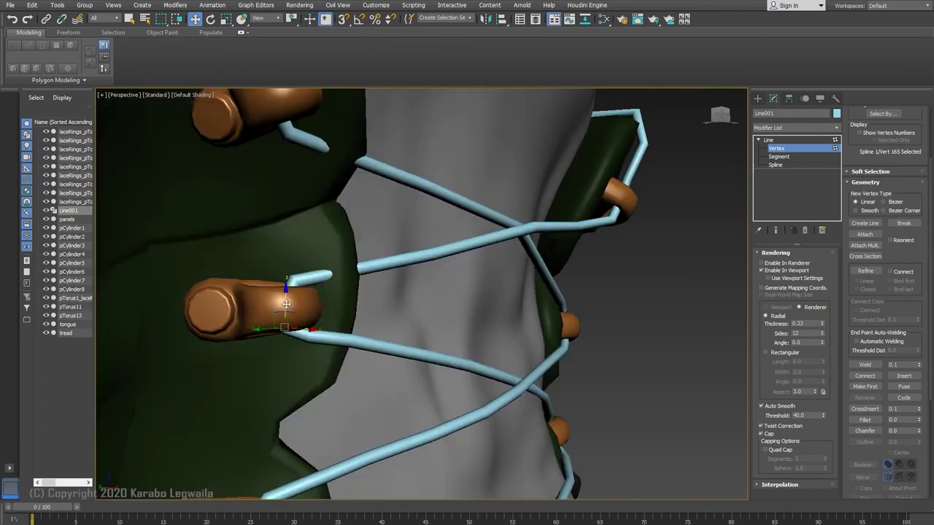
mouse_move(305, 288)
alt+middle_down()
mouse_move(363, 359)
mouse_move(339, 315)
alt+middle_up()
Select the vertex on the strand near this hook and lower it slightly.
key(F3)
key(w)
click(358, 257)
key(F3)
mouse_move(359, 258)
alt+middle_down()
mouse_move(383, 254)
mouse_move(399, 268)
alt+middle_up()
drag(369, 229, 371, 231)
alt+middle_drag(370, 232, 394, 239)
drag(360, 221, 360, 224)
mouse_move(294, 292)
alt+middle_down()
mouse_move(271, 327)
mouse_move(358, 329)
alt+middle_up()
Select the vertex where the two upper strands cross over the tongue and reposition it around the crossing.
key(F3)
click(405, 232)
right_click(404, 231)
key(F3)
mouse_move(405, 231)
alt+middle_down()
mouse_move(416, 233)
mouse_move(318, 192)
mouse_move(429, 227)
alt+middle_up()
click(399, 215)
alt+middle_drag(486, 220, 569, 206)
click(582, 193)
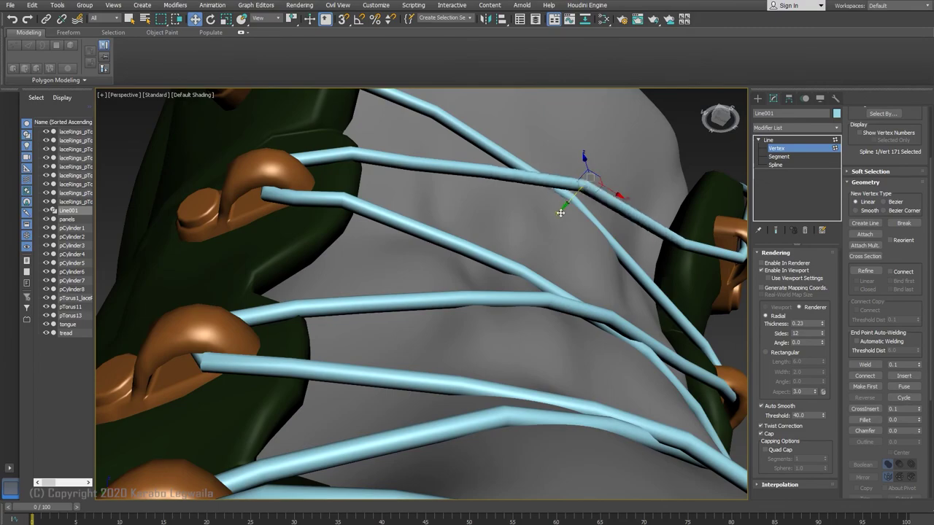
alt+middle_drag(555, 264, 519, 321)
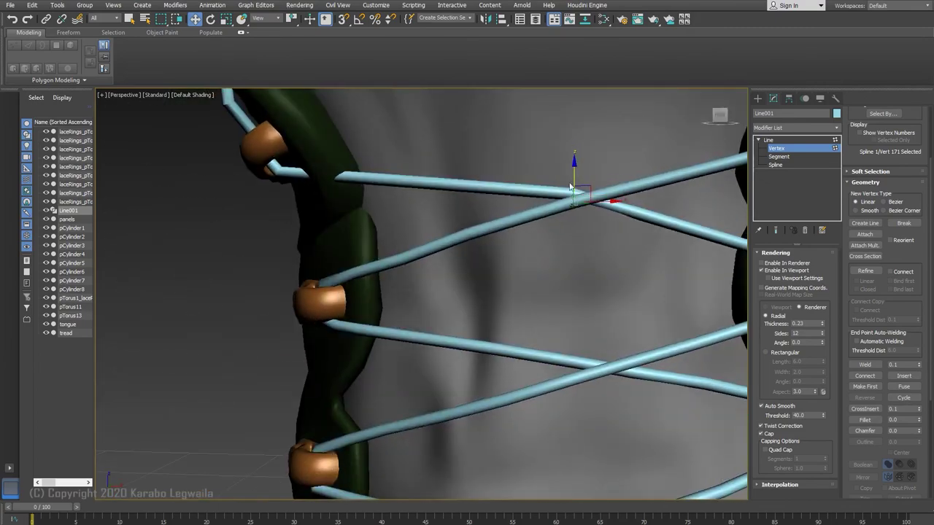
alt+middle_drag(559, 193, 503, 274)
drag(500, 271, 554, 330)
Select the neighboring vertex of the crossing strands and shift it slightly sideways.
alt+middle_drag(551, 351, 479, 328)
scroll(528, 307, up, 3)
click(482, 310)
alt+middle_drag(430, 300, 397, 321)
drag(394, 313, 401, 313)
alt+middle_drag(403, 321, 424, 387)
Lower the vertex of the topmost strand over the tongue, just past the panel edge.
key(F3)
scroll(402, 348, up, 3)
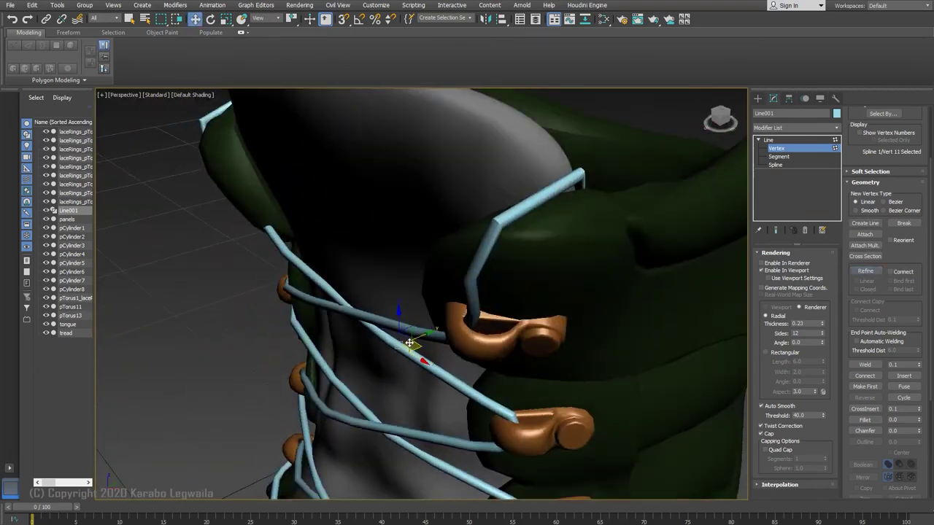
alt+middle_drag(409, 343, 426, 297)
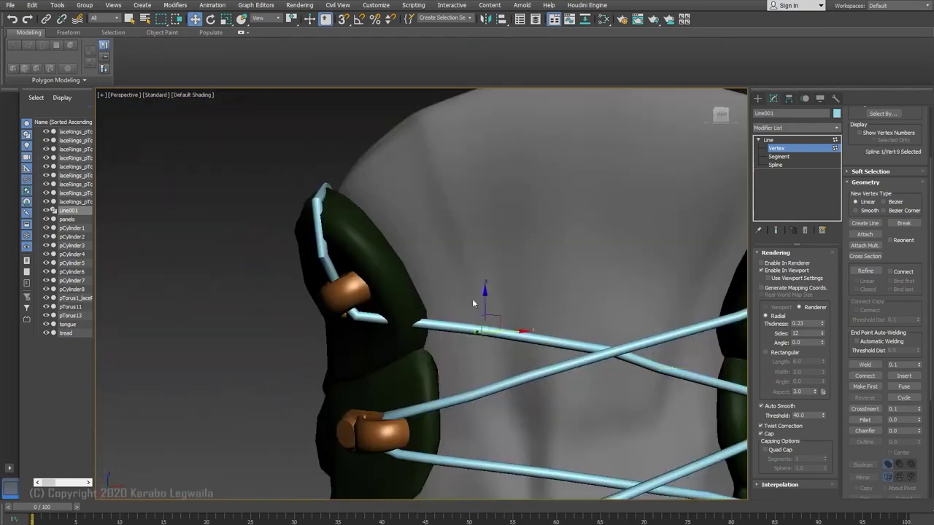
drag(486, 302, 485, 307)
mouse_move(489, 311)
alt+middle_down()
mouse_move(505, 335)
mouse_move(501, 313)
alt+middle_up()
Refine the lace section passing over the top of the boot's panel, then lower its vertex and shift it sideways.
click(870, 271)
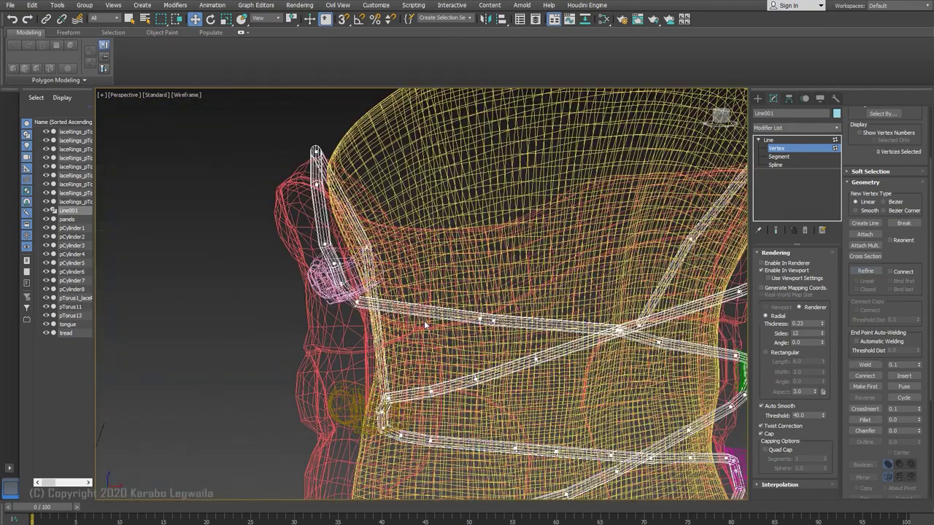
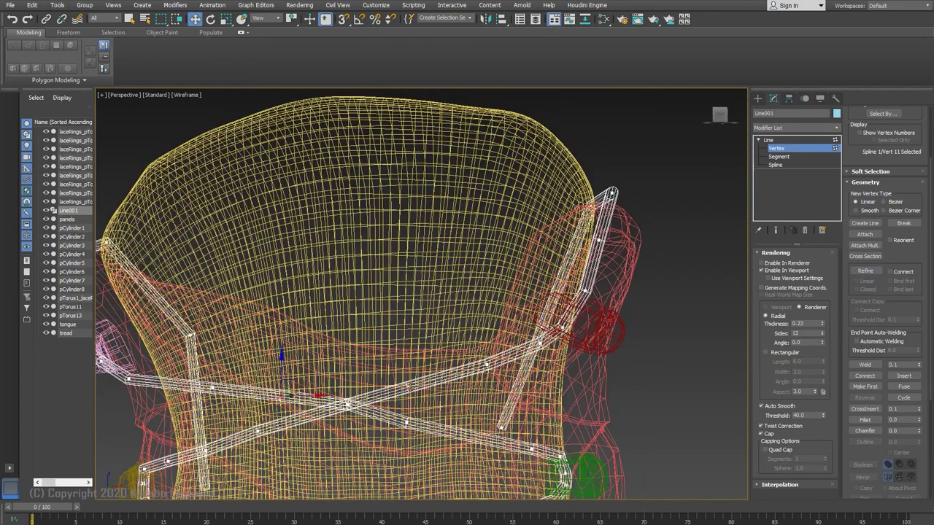
key(3)
click(776, 148)
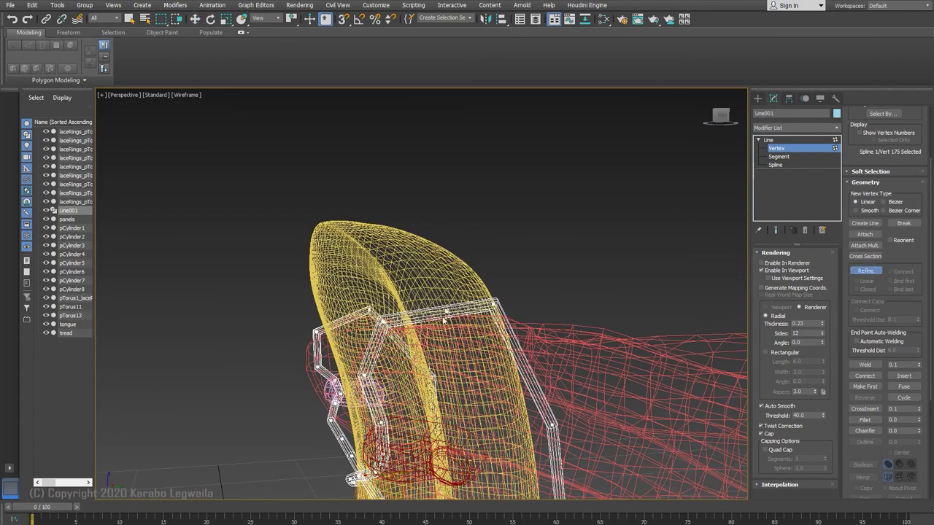
key(F3)
alt+middle_drag(501, 274, 503, 357)
click(381, 321)
click(402, 375)
drag(394, 329, 395, 346)
alt+middle_drag(395, 346, 420, 356)
drag(420, 356, 438, 354)
alt+middle_drag(437, 354, 383, 342)
Add a vertex to the strand between the top hook and the panel's upper edge and move it to follow the panel.
key(alt+r)
click(585, 118)
alt+middle_drag(430, 303, 592, 358)
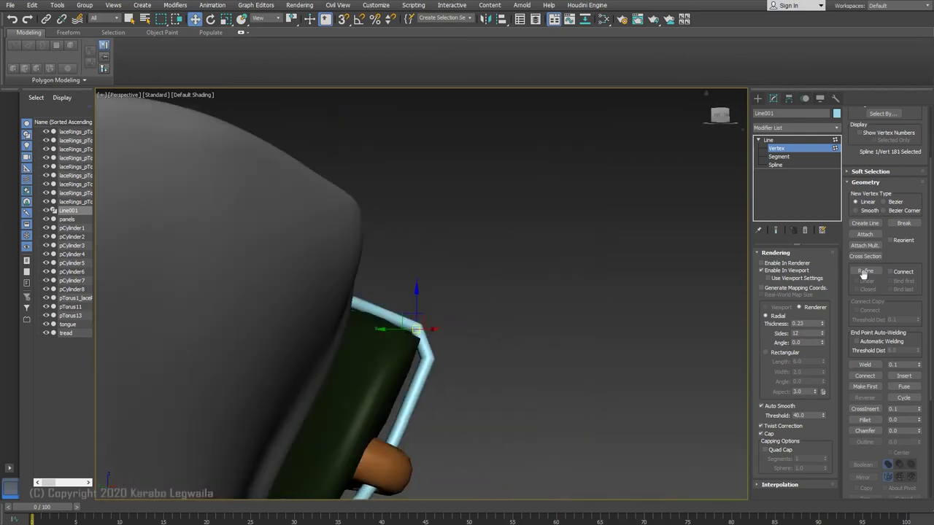
click(409, 402)
key(w)
key(F3)
click(408, 402)
key(F3)
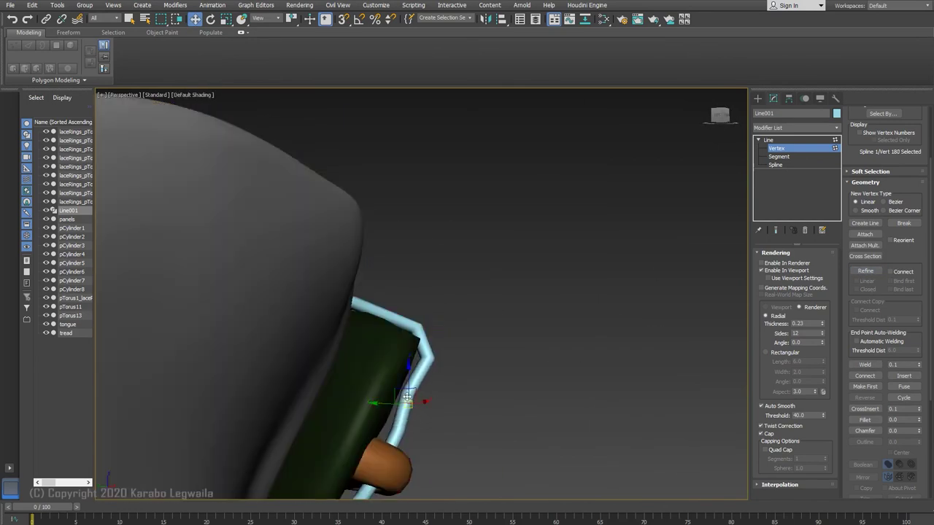
alt+middle_drag(397, 431, 157, 431)
drag(396, 428, 480, 358)
alt+middle_drag(480, 359, 351, 382)
Reposition two further lace vertices around the top of the panel so the strand follows its surface.
key(w)
click(381, 372)
drag(329, 452, 345, 446)
alt+middle_drag(344, 446, 333, 364)
click(367, 385)
drag(333, 363, 322, 359)
alt+middle_drag(322, 359, 312, 383)
drag(311, 382, 316, 376)
alt+middle_drag(316, 377, 410, 303)
scroll(399, 381, down, 5)
scroll(407, 277, up, 4)
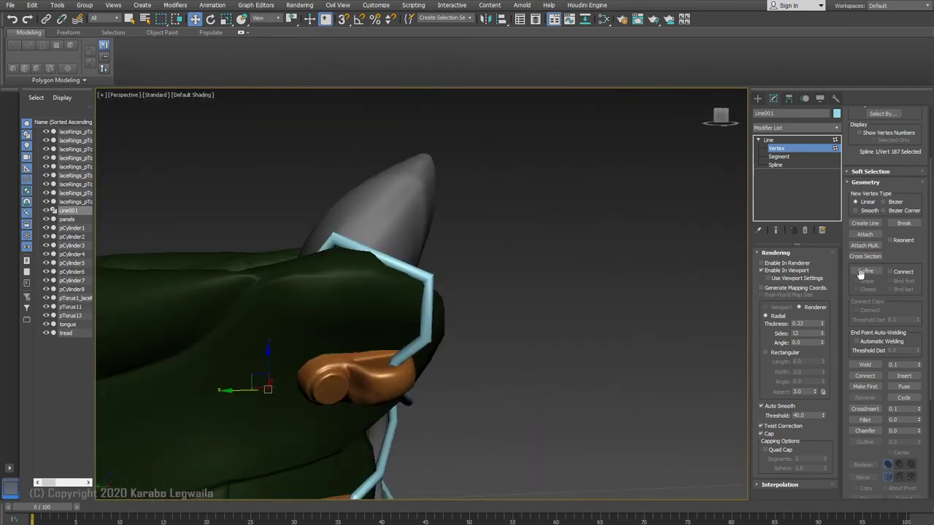
click(383, 262)
key(F3)
middle_drag(383, 262, 316, 277)
key(w)
key(ctrl+z)
key(ctrl+z)
Refine the lace segment crossing the panel's top edge with a new vertex and raise it above the surface.
click(865, 270)
alt+middle_drag(301, 246, 338, 240)
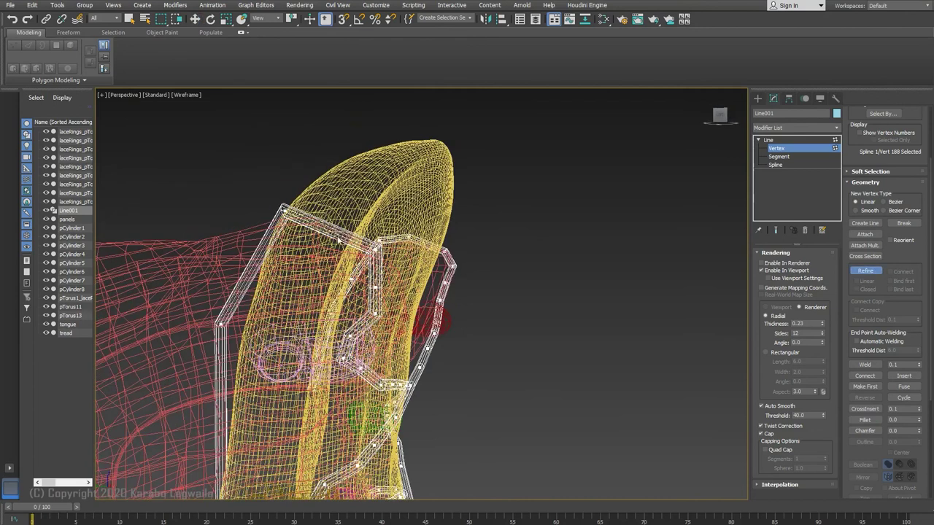
key(F3)
drag(333, 200, 332, 191)
alt+middle_drag(332, 191, 326, 222)
drag(325, 222, 320, 214)
Nudge the lace vertices between the panel's top edge and the top hook inward.
click(376, 287)
mouse_move(376, 288)
alt+middle_down()
mouse_move(346, 299)
mouse_move(377, 300)
mouse_move(290, 278)
alt+middle_up()
drag(377, 287, 372, 286)
alt+middle_drag(372, 286, 467, 272)
drag(375, 316, 370, 313)
mouse_move(370, 312)
alt+middle_down()
mouse_move(283, 321)
mouse_move(368, 258)
mouse_move(382, 313)
alt+middle_up()
Select the lace vertex just below the top hook and shift it slightly sideways.
click(325, 358)
right_click(393, 394)
key(F3)
click(380, 386)
key(F3)
alt+middle_drag(407, 416, 387, 389)
drag(406, 379, 402, 379)
alt+middle_drag(402, 379, 481, 412)
Select the lace vertex inside the boot collar and move it sideways between the tongue and the panel.
click(339, 409)
alt+middle_drag(339, 410, 485, 302)
alt+middle_drag(485, 301, 450, 368)
key(F3)
click(436, 372)
key(F3)
drag(525, 466, 506, 465)
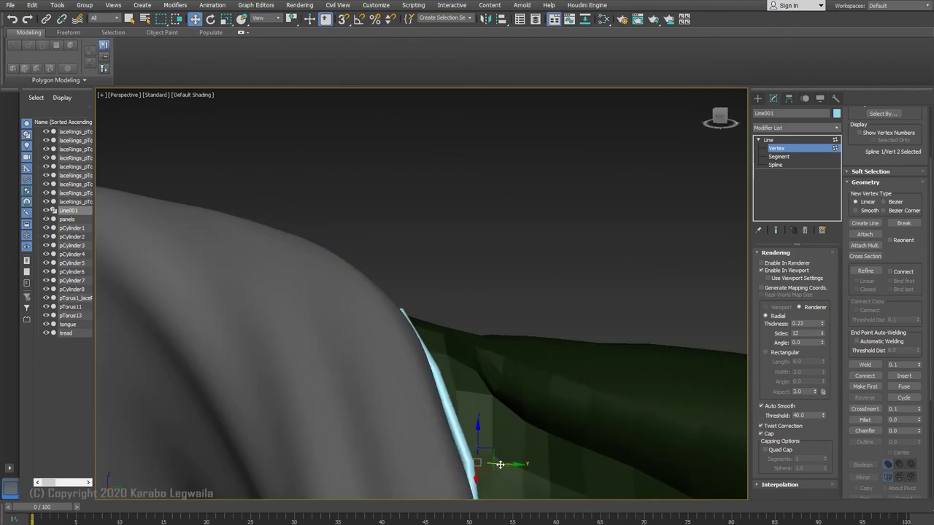
alt+middle_drag(507, 466, 454, 474)
drag(454, 474, 444, 475)
middle_drag(443, 476, 463, 261)
mouse_move(474, 438)
alt+middle_down()
mouse_move(501, 378)
mouse_move(479, 413)
alt+middle_up()
key(F3)
key(F3)
scroll(478, 398, down, 8)
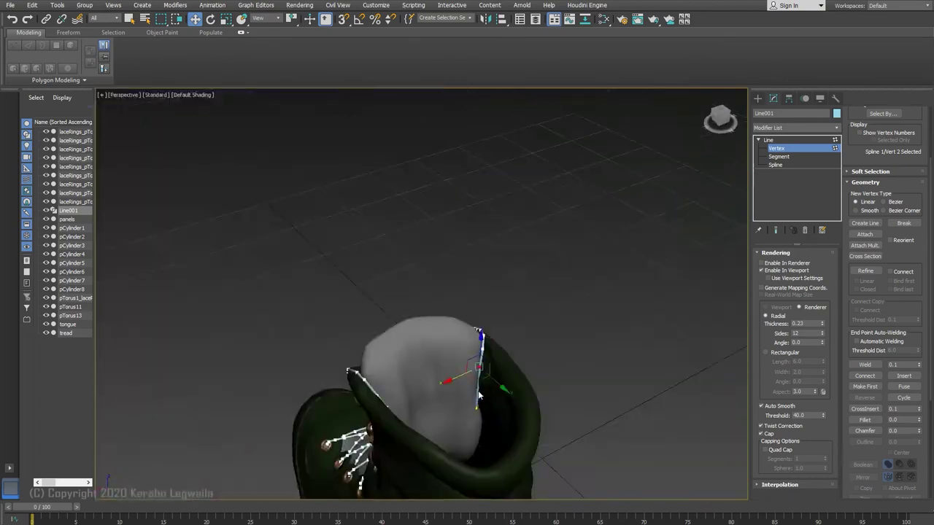
Set the lace's rendered radial thickness to 0.36.
click(778, 148)
mouse_move(409, 256)
alt+middle_down()
mouse_move(488, 257)
mouse_move(529, 277)
alt+middle_up()
mouse_move(448, 482)
middle_down()
mouse_move(465, 325)
mouse_move(500, 365)
mouse_move(459, 340)
middle_up()
click(823, 322)
click(823, 324)
alt+middle_drag(434, 288, 496, 372)
scroll(461, 279, up, 5)
alt+middle_drag(496, 372, 438, 284)
middle_drag(474, 262, 478, 373)
key(1)
alt+middle_drag(439, 242, 510, 252)
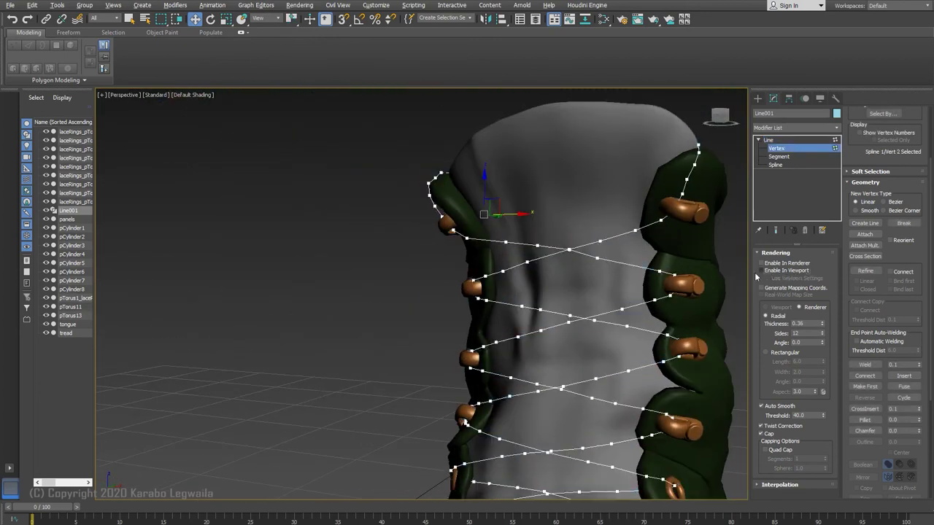
Try converting all lace vertices to Smooth, and inspect the laces with their rendered thickness displayed in the viewport.
click(762, 271)
scroll(538, 329, down, 5)
alt+middle_drag(526, 321, 544, 317)
drag(426, 188, 669, 491)
scroll(539, 324, up, 5)
right_click(543, 289)
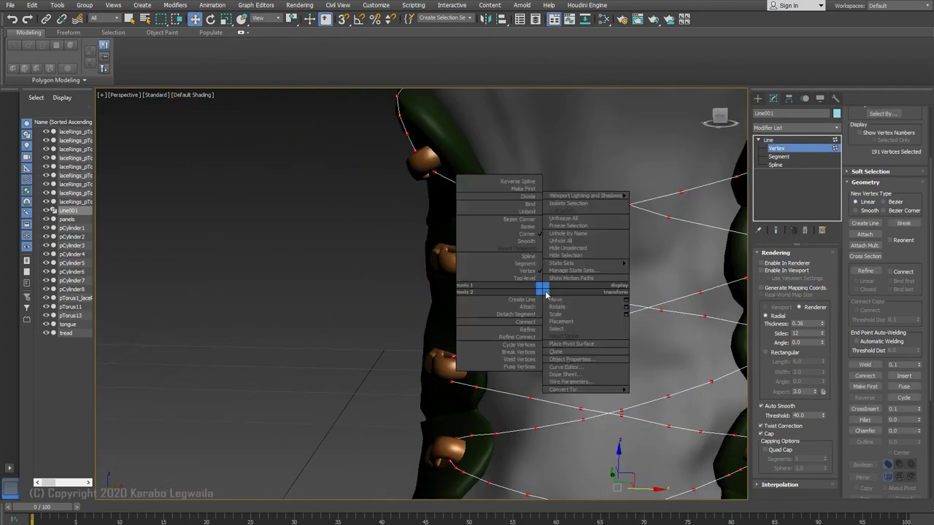
click(531, 236)
click(761, 270)
click(352, 275)
scroll(408, 313, down, 5)
alt+middle_drag(445, 321, 365, 328)
scroll(365, 328, up, 4)
alt+middle_drag(321, 300, 424, 283)
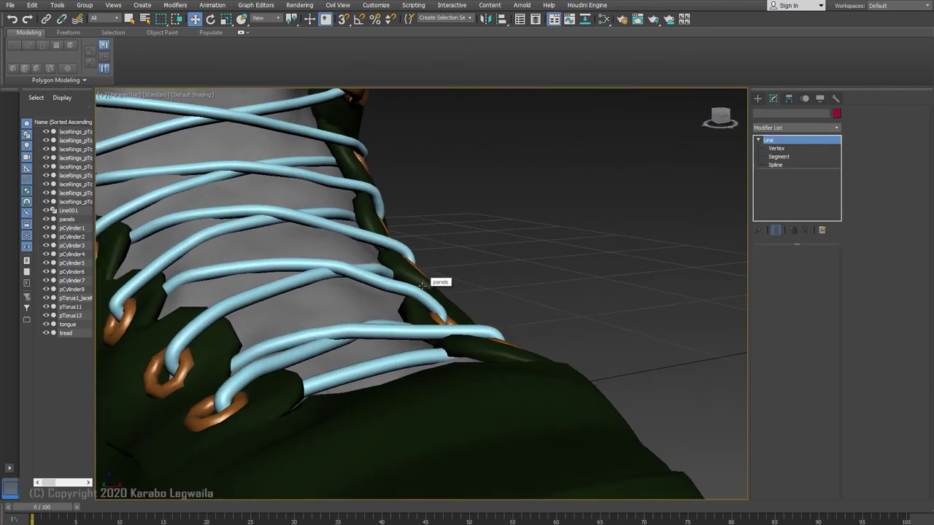
Display the lace's rendered thickness in the viewport and raise the vertex beside a crossing on the lower tongue slightly.
click(422, 284)
click(776, 148)
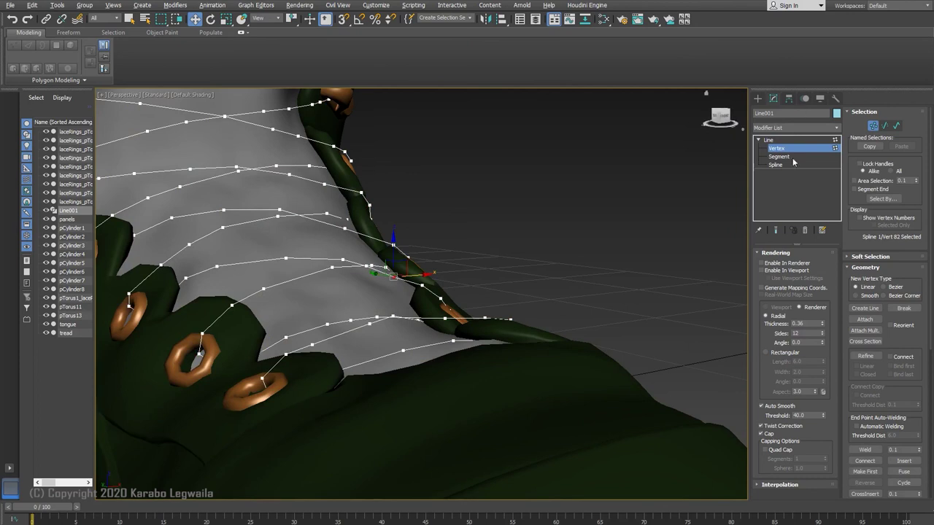
key(z)
click(764, 271)
alt+middle_drag(419, 286, 462, 280)
mouse_move(351, 286)
alt+middle_down()
mouse_move(387, 283)
mouse_move(380, 287)
alt+middle_up()
key(F3)
click(391, 214)
key(F3)
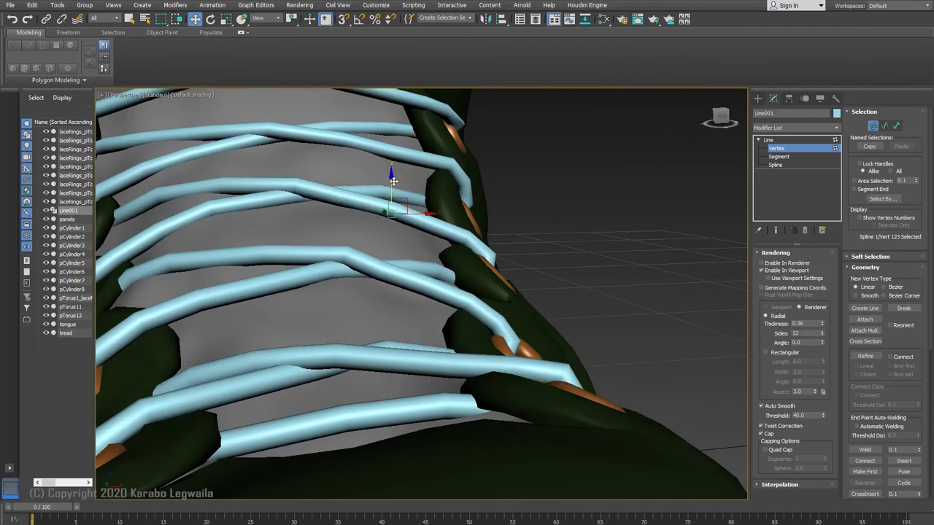
drag(394, 181, 394, 177)
Adjust the lace vertices at the remaining crossings up the tongue so the overlapping strands separate.
alt+middle_drag(394, 176, 363, 181)
alt+middle_drag(304, 358, 271, 359)
key(F3)
click(232, 356)
key(F3)
alt+middle_drag(240, 326, 487, 281)
click(419, 274)
key(F3)
click(364, 278)
key(F3)
mouse_move(383, 284)
alt+middle_down()
mouse_move(443, 333)
mouse_move(335, 255)
alt+middle_up()
click(322, 199)
drag(321, 182, 328, 195)
mouse_move(328, 219)
alt+middle_down()
mouse_move(306, 300)
mouse_move(315, 222)
mouse_move(369, 317)
mouse_move(359, 176)
alt+middle_up()
drag(351, 164, 346, 163)
alt+middle_drag(346, 162, 533, 406)
scroll(491, 410, down, 5)
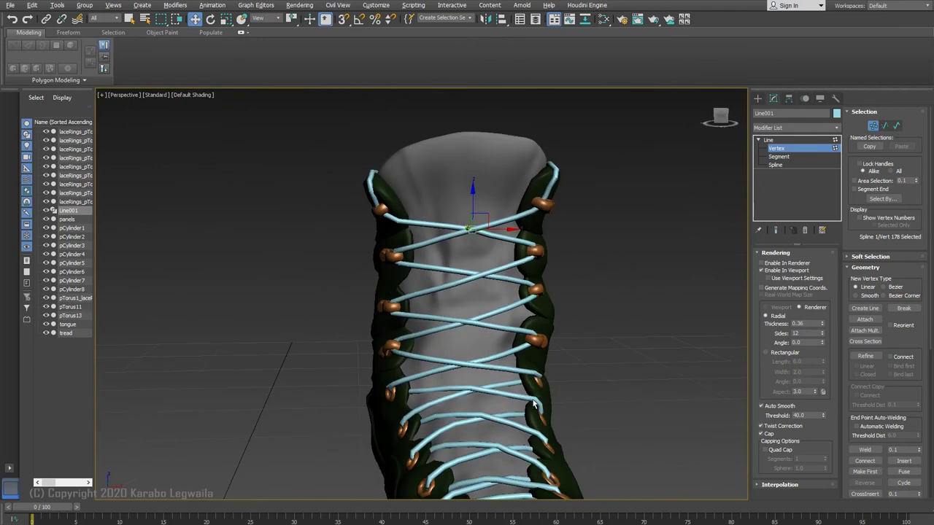
Save the scene with Save As.
click(10, 6)
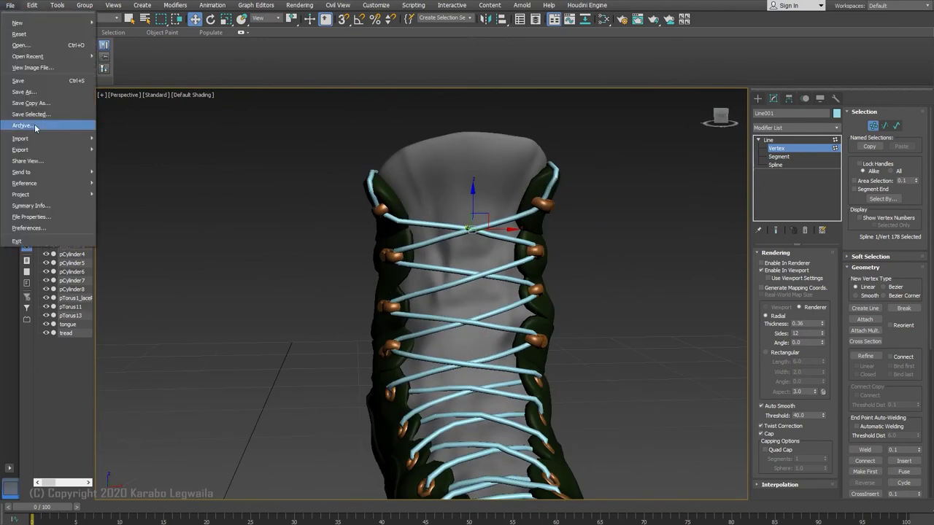
click(28, 91)
click(576, 484)
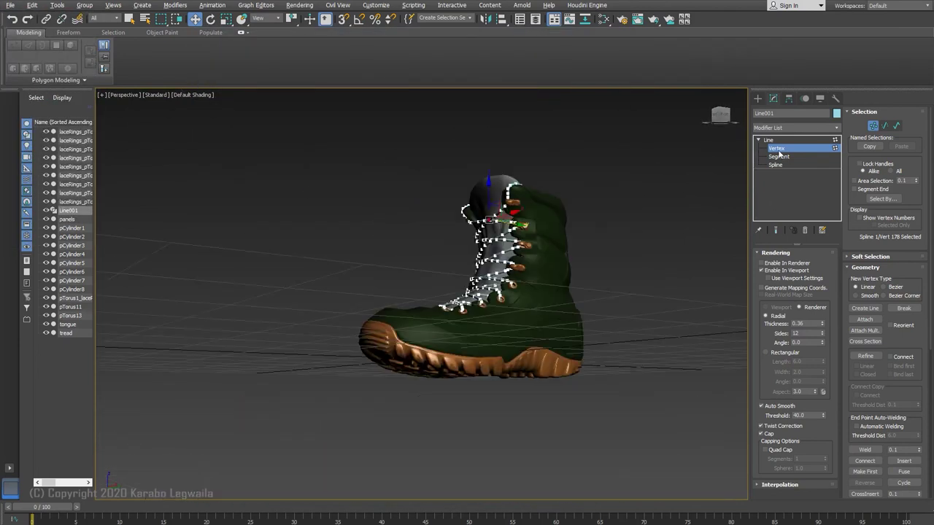
Convert all lace vertices to Smooth and display the rendered lace thickness in the viewport.
right_click(465, 272)
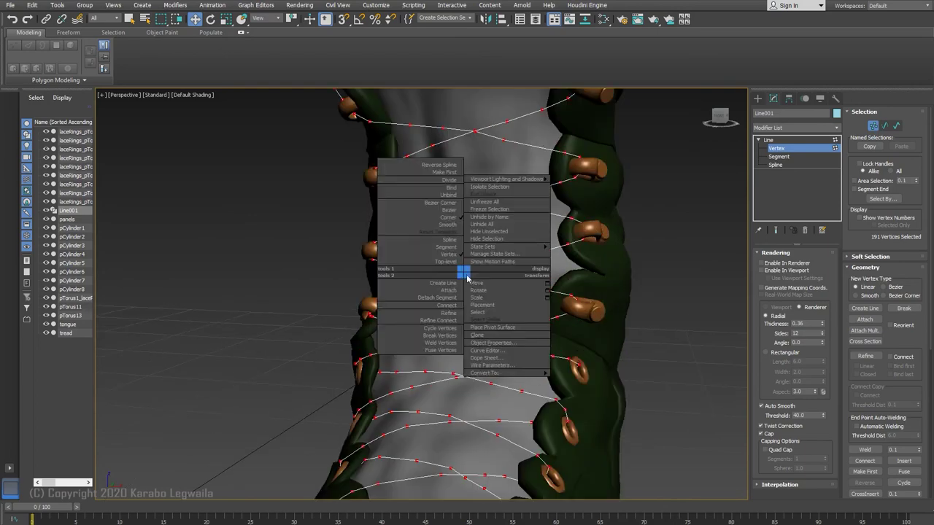
click(450, 225)
click(761, 270)
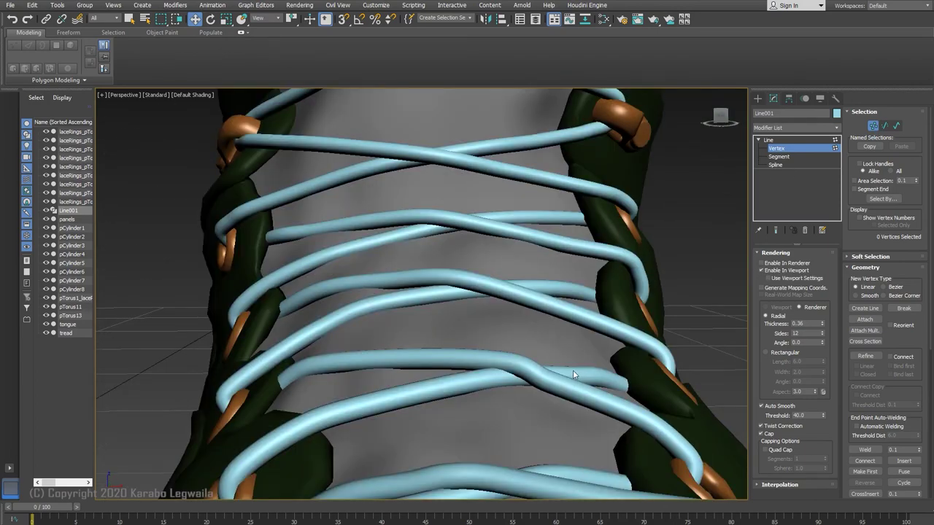
Select the lace vertex at a lower crossing over the tongue, check its shape and leave vertex level.
key(F3)
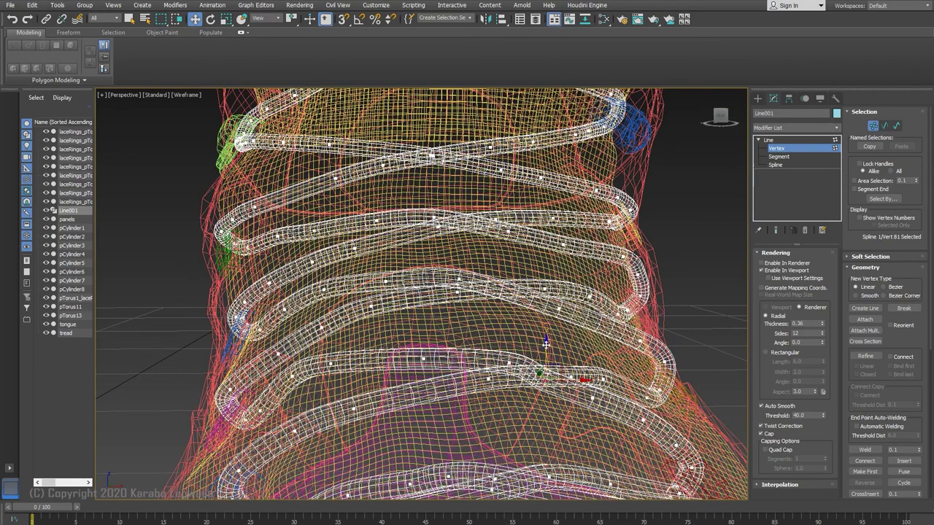
key(F3)
mouse_move(559, 338)
alt+middle_down()
mouse_move(543, 443)
mouse_move(529, 398)
mouse_move(550, 413)
mouse_move(462, 313)
mouse_move(427, 343)
mouse_move(548, 287)
mouse_move(403, 309)
mouse_move(561, 297)
alt+middle_up()
scroll(462, 313, down, 4)
click(584, 281)
click(790, 149)
Select a lace ring and set the viewport to display selected objects with edged faces.
click(450, 462)
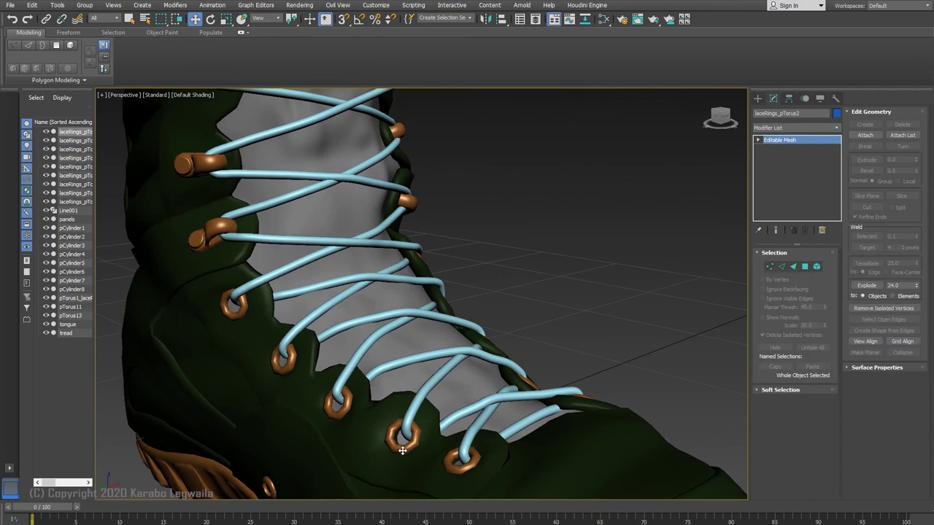
click(192, 95)
mouse_move(272, 221)
click(308, 219)
Select all the lace ring objects and look through the modifiers available for them.
click(85, 132)
shift+click(79, 202)
alt+middle_drag(496, 314, 423, 314)
ctrl+click(78, 298)
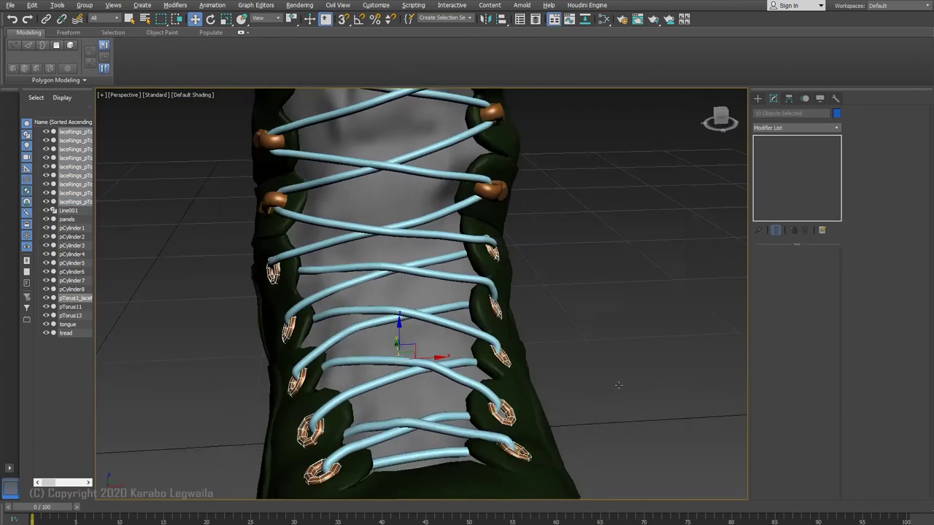
click(797, 128)
click(787, 482)
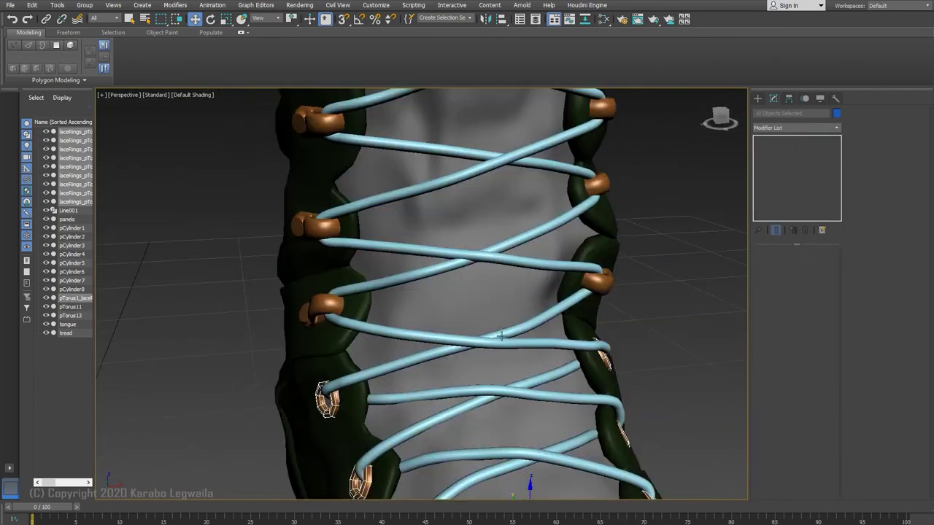
Refine the lace with an extra vertex on the long strand segment between the edge hook and the crossing.
click(501, 336)
scroll(538, 288, up, 3)
scroll(421, 297, down, 3)
mouse_move(421, 297)
alt+middle_down()
mouse_move(467, 292)
mouse_move(532, 305)
mouse_move(489, 310)
alt+middle_up()
scroll(467, 292, up, 5)
click(776, 148)
key(F3)
click(866, 356)
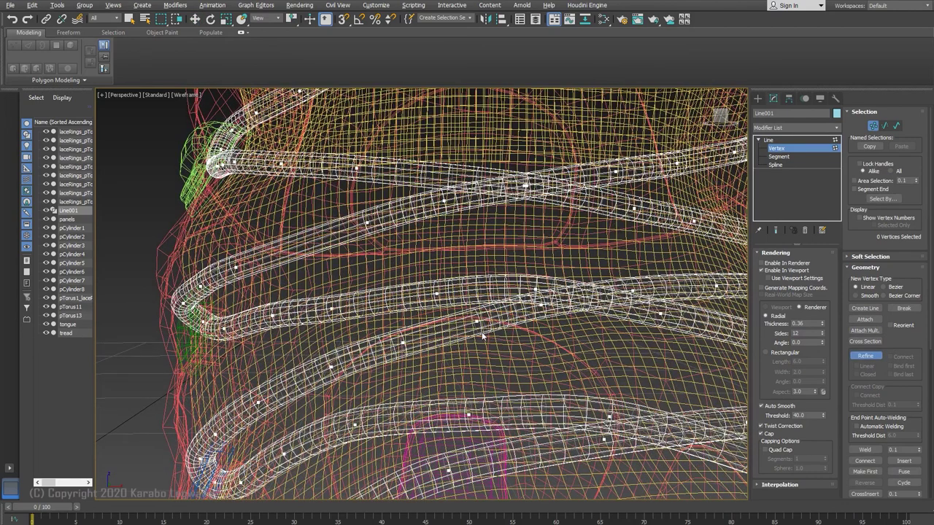
key(F3)
mouse_move(466, 327)
alt+middle_down()
mouse_move(525, 336)
mouse_move(499, 349)
mouse_move(471, 332)
alt+middle_up()
middle_drag(471, 332, 674, 396)
click(488, 296)
key(F3)
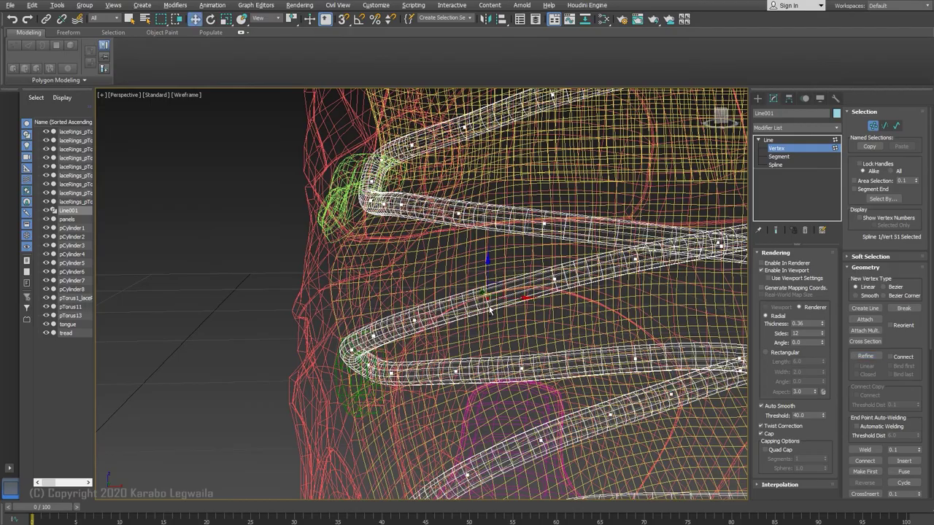
Shift two neighbouring vertices on the lowest crossing strand near the toe to separate it from the strand beneath.
alt+middle_drag(492, 300, 482, 301)
alt+middle_drag(509, 259, 498, 242)
key(F3)
scroll(503, 252, down, 4)
mouse_move(577, 343)
middle_down()
mouse_move(614, 337)
mouse_move(525, 263)
middle_up()
alt+middle_drag(525, 292, 683, 342)
key(F3)
alt+middle_drag(692, 295, 503, 241)
scroll(607, 346, up, 3)
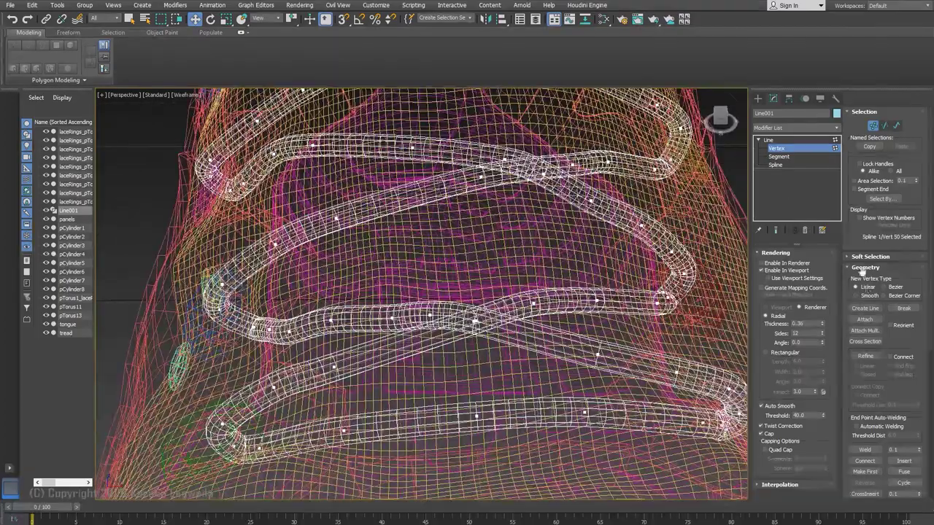
alt+middle_drag(535, 342, 522, 397)
drag(612, 341, 618, 336)
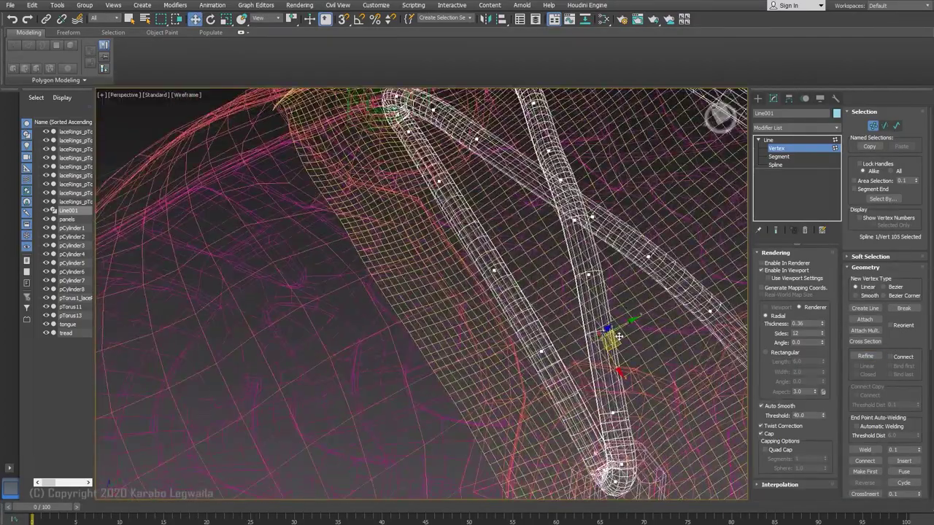
drag(608, 280, 604, 278)
alt+middle_drag(604, 277, 660, 212)
drag(592, 240, 592, 237)
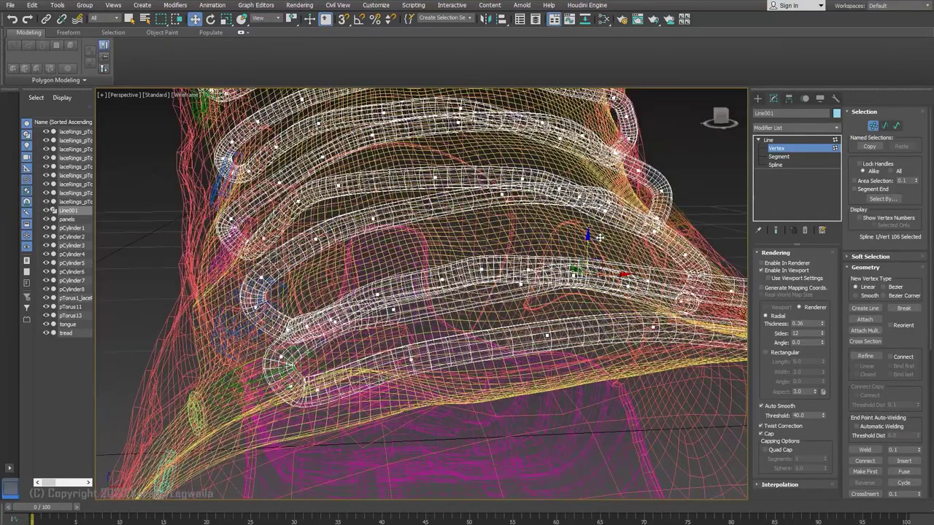
Raise the lace vertex near the lowest eyelet slightly so the strand runs clear of the panel.
key(F3)
mouse_move(659, 273)
alt+middle_down()
mouse_move(613, 321)
mouse_move(513, 314)
mouse_move(788, 281)
alt+middle_up()
key(F3)
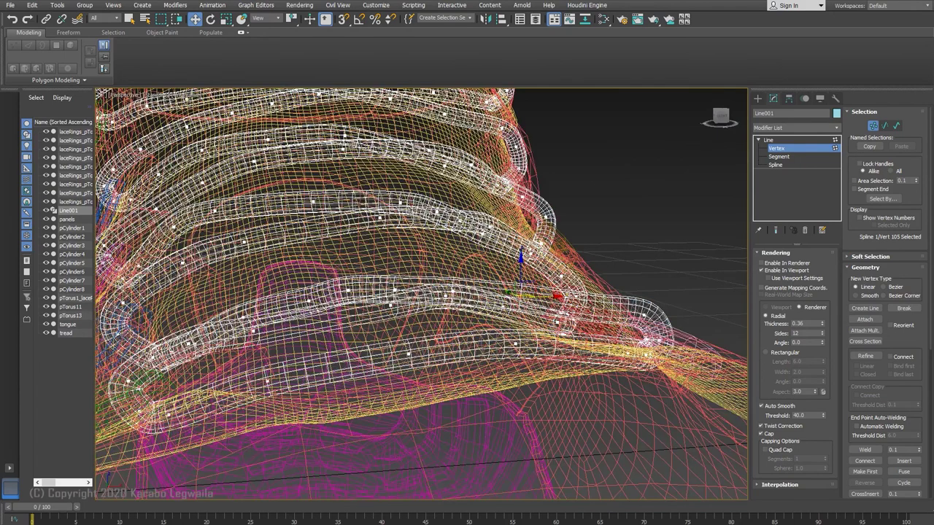
click(593, 306)
key(F3)
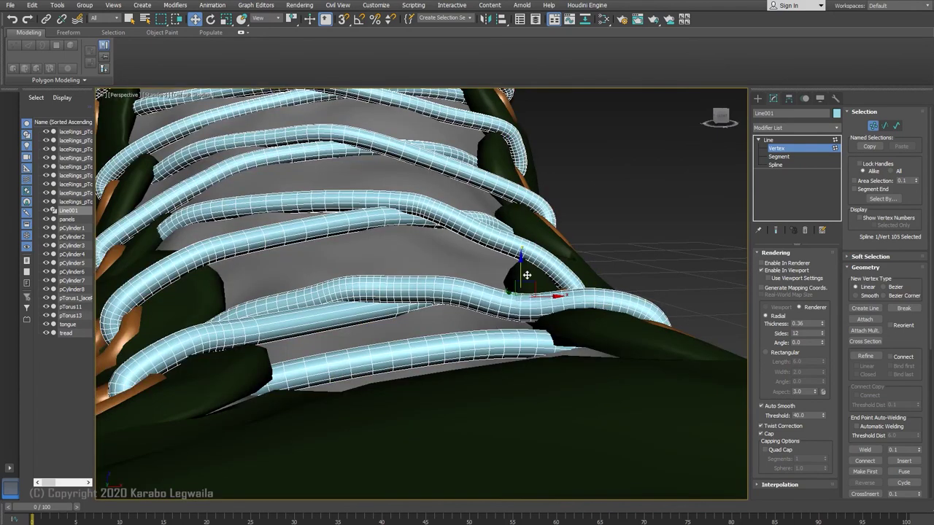
mouse_move(530, 273)
alt+middle_down()
mouse_move(292, 302)
mouse_move(281, 317)
alt+middle_up()
key(F3)
click(585, 286)
key(F3)
drag(594, 269, 595, 265)
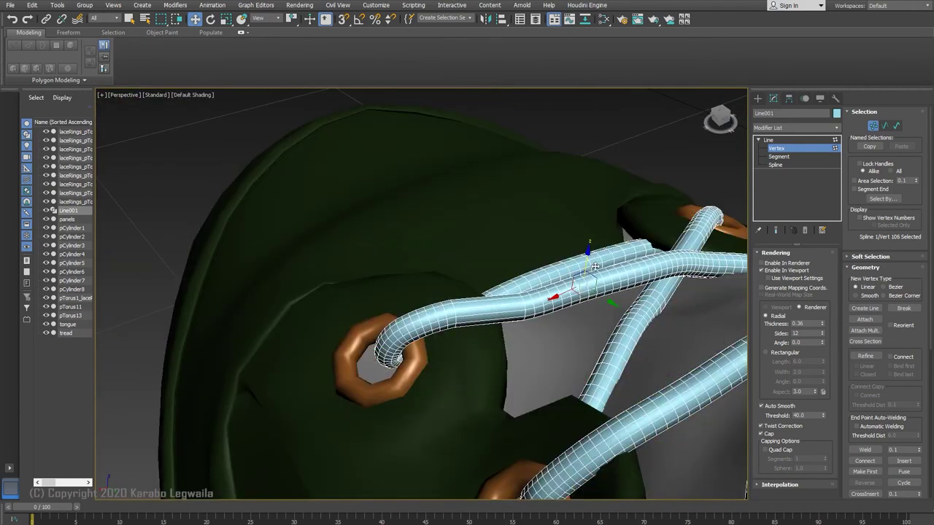
alt+middle_drag(599, 272, 817, 252)
key(F3)
click(523, 283)
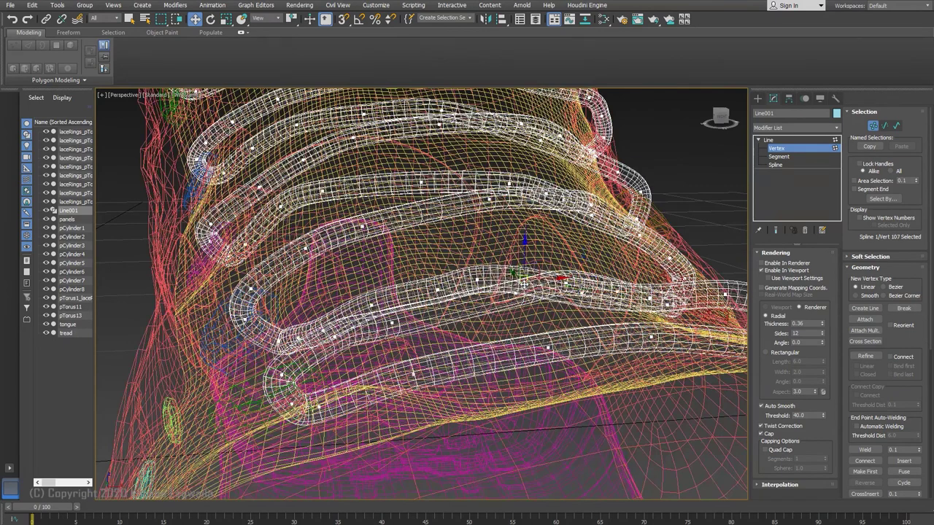
key(F3)
Isolate the lace from the rest of the boot and return to its vertex level.
scroll(527, 273, down, 4)
mouse_move(723, 256)
alt+middle_down()
mouse_move(682, 274)
mouse_move(550, 289)
mouse_move(654, 226)
alt+middle_up()
middle_drag(654, 226, 520, 288)
click(794, 149)
key(alt+q)
scroll(571, 254, up, 4)
middle_drag(592, 394, 547, 342)
scroll(548, 342, up, 3)
key(1)
alt+middle_drag(386, 325, 446, 281)
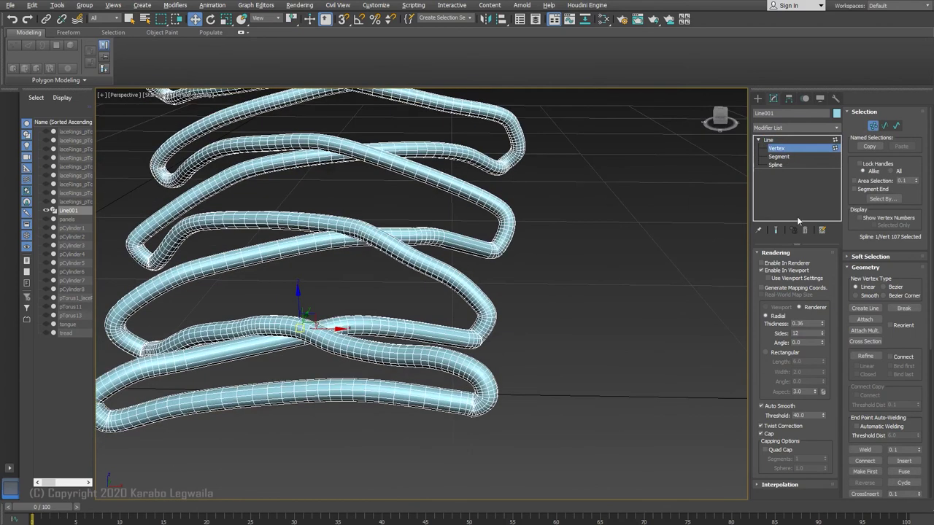
Refine the isolated lace with extra vertices on the sparse segments of its lower strands.
key(F3)
click(247, 347)
alt+middle_drag(249, 322, 307, 307)
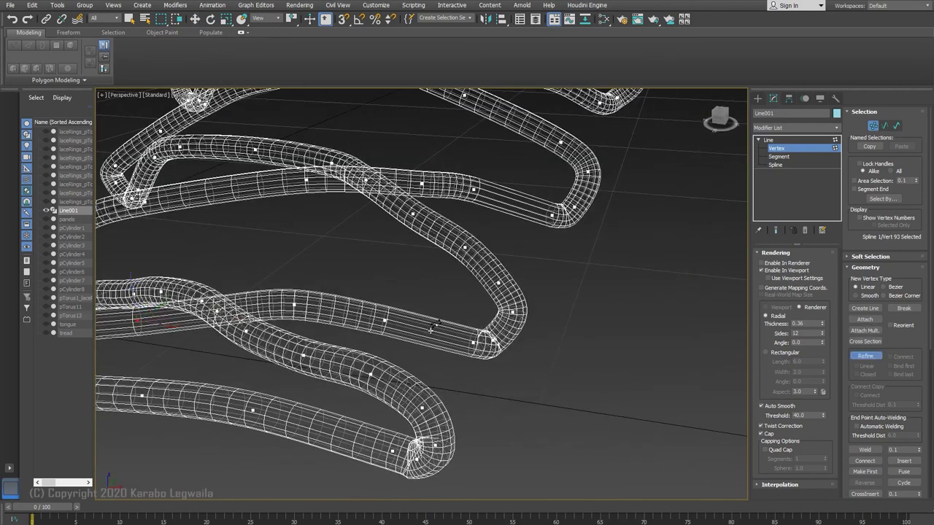
click(430, 331)
middle_drag(508, 211, 445, 390)
click(446, 391)
middle_drag(299, 321, 520, 286)
Move two neighbouring vertices of the under-passing strand at the lowest crossing so the two strands stop intersecting.
middle_drag(369, 460, 354, 301)
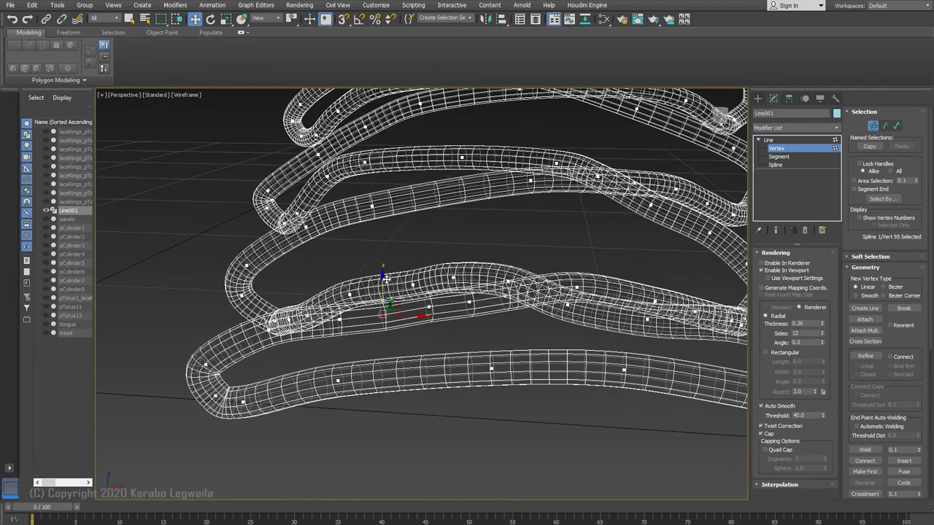
alt+middle_drag(401, 281, 467, 386)
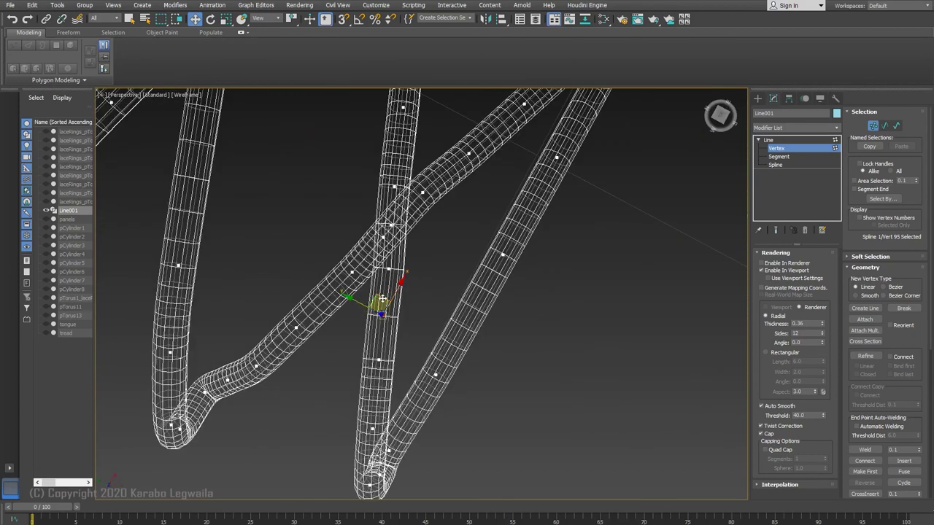
drag(359, 253, 357, 252)
alt+middle_drag(357, 252, 306, 149)
drag(391, 231, 390, 234)
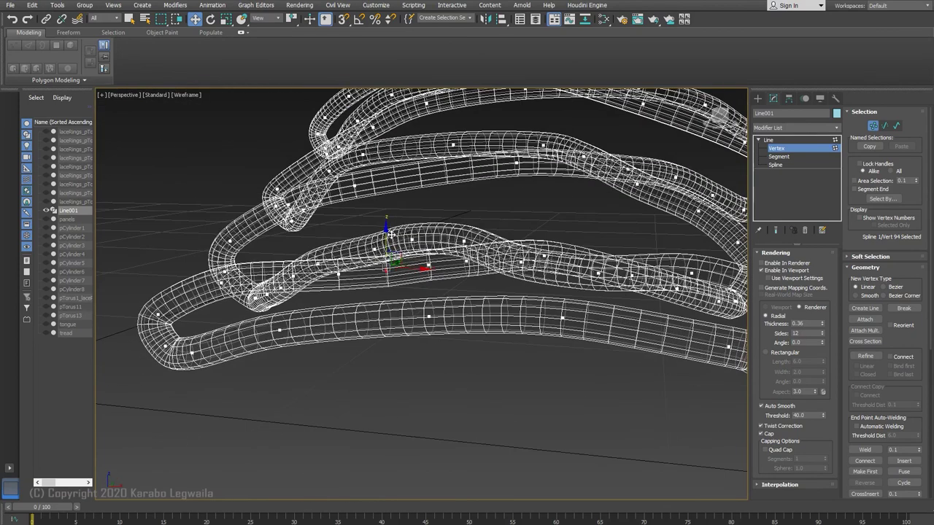
Select the middle vertex of a long upper strand leading to the lace's bend and nudge it slightly.
scroll(441, 235, down, 5)
alt+middle_drag(441, 234, 293, 240)
click(513, 384)
key(e)
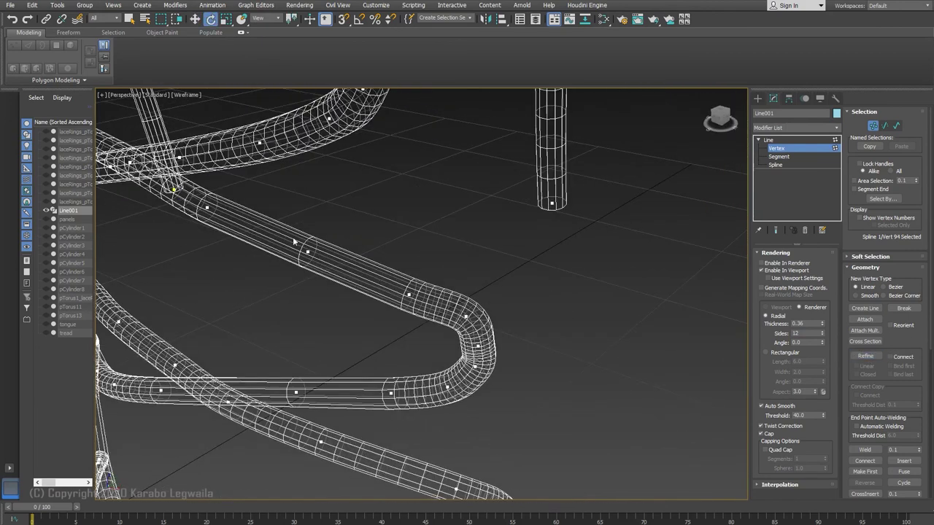
drag(328, 245, 326, 246)
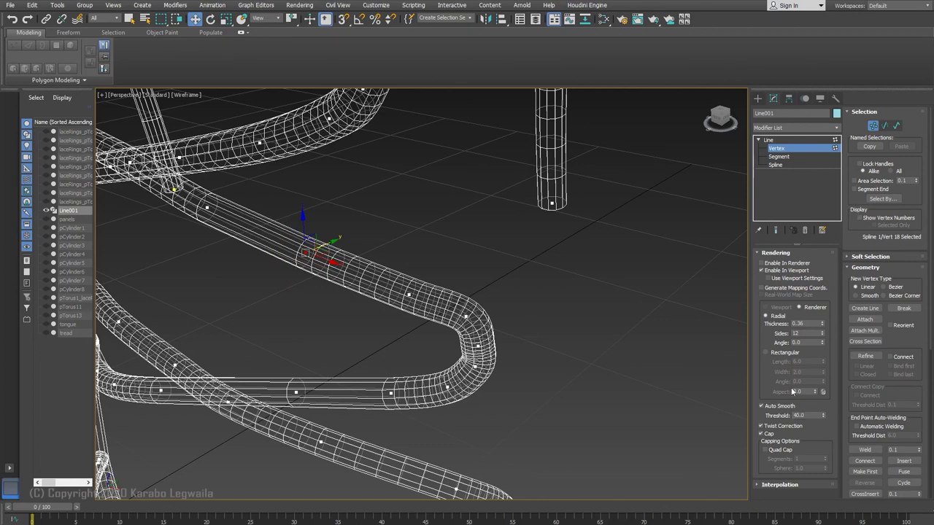
Try fewer sides for the lace's radial rendering, and set the sides back to 12.
middle_drag(348, 270, 405, 264)
click(823, 336)
click(823, 335)
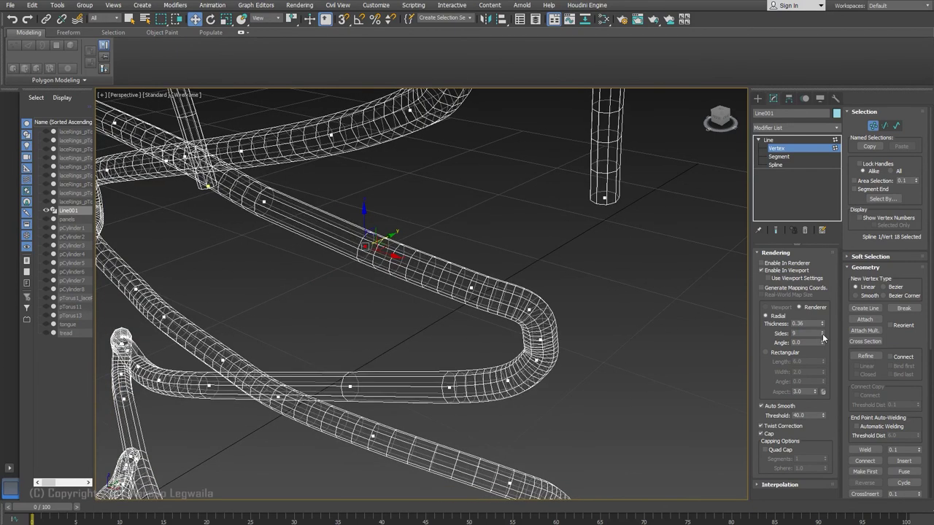
click(823, 335)
alt+middle_drag(554, 314, 438, 248)
click(823, 333)
click(823, 333)
click(823, 333)
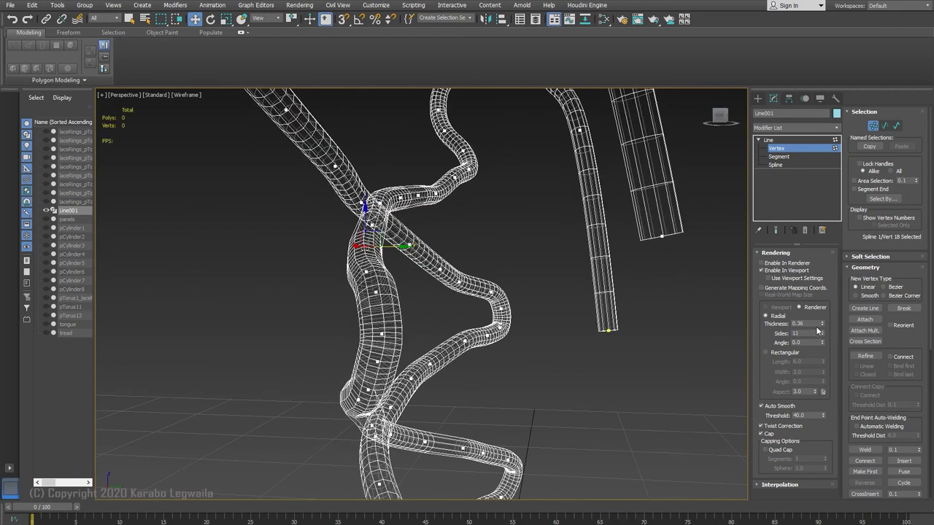
Try an edit modifier on the whole lace, and remove it from the modifier stack.
click(778, 140)
click(773, 141)
click(547, 306)
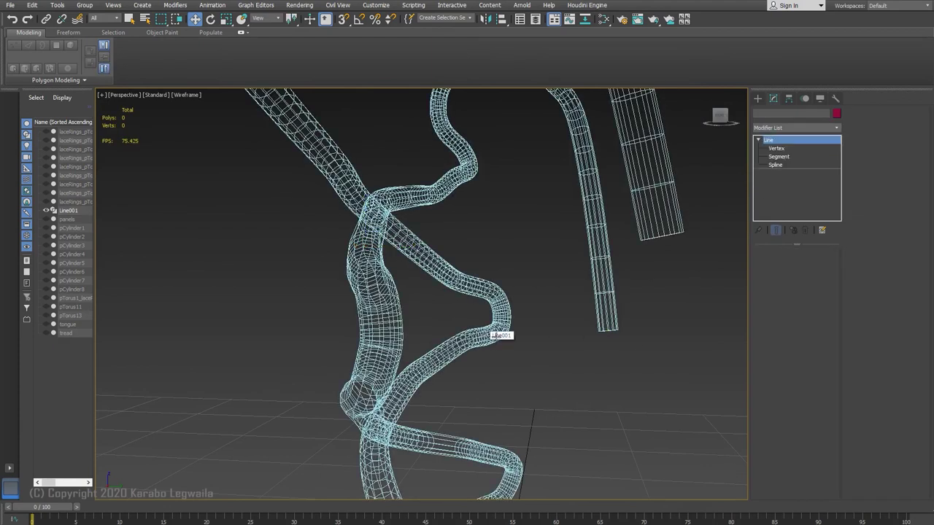
click(498, 325)
click(835, 129)
key(e)
key(e)
key(e)
key(Return)
right_click(792, 140)
click(810, 158)
Refine the lace spline with extra vertices on the widely spaced stretches of the upper strands, and select one vertex beside a crossing.
alt+middle_drag(437, 306, 555, 307)
click(776, 149)
alt+middle_drag(456, 270, 373, 259)
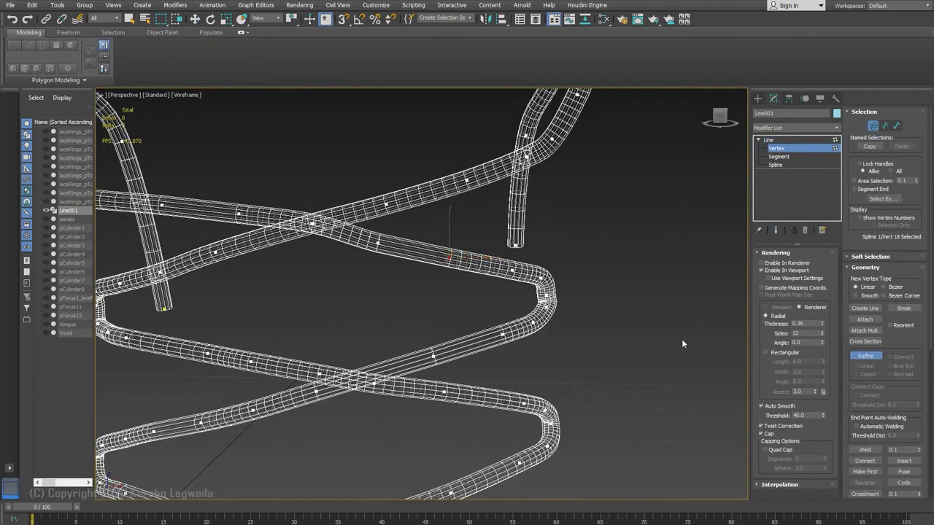
mouse_move(383, 369)
alt+middle_down()
mouse_move(434, 346)
mouse_move(479, 367)
mouse_move(447, 343)
alt+middle_up()
key(F3)
key(w)
click(434, 322)
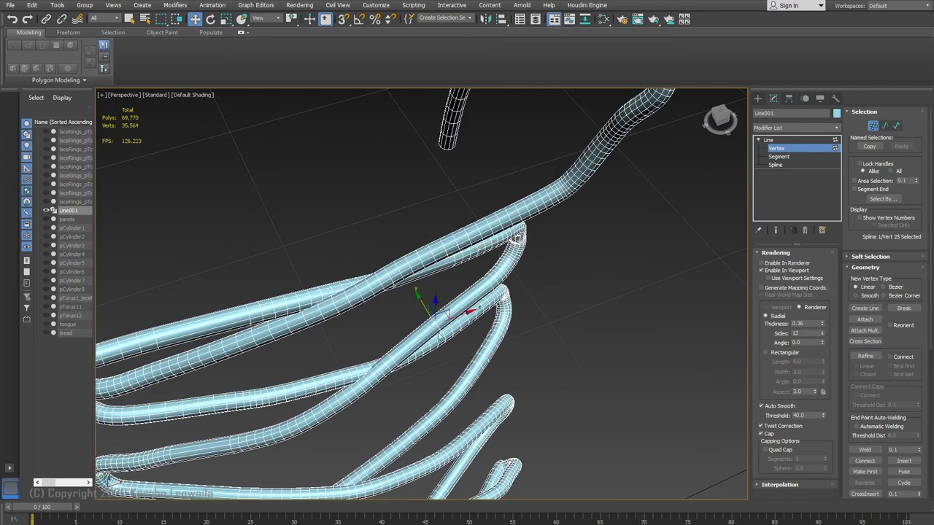
alt+middle_drag(419, 292, 496, 349)
key(F3)
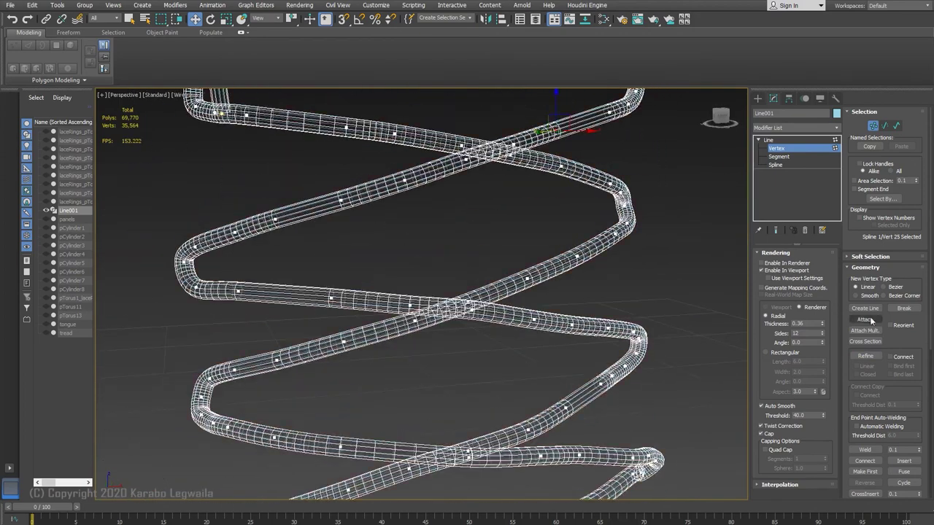
Refine a long stretch of the lower strand with another vertex, and slightly adjust the vertices next to it.
click(290, 294)
key(w)
alt+middle_drag(322, 291, 382, 361)
click(369, 322)
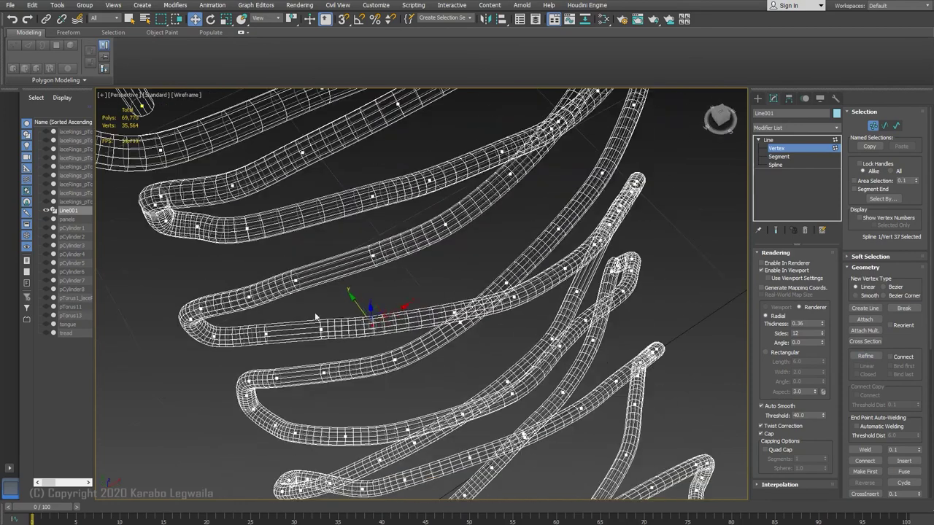
drag(328, 315, 325, 312)
alt+middle_drag(325, 312, 795, 309)
middle_drag(677, 189, 724, 186)
End the isolation so the whole boot shows shaded, and add an Edit Poly modifier to the lace.
right_click(445, 264)
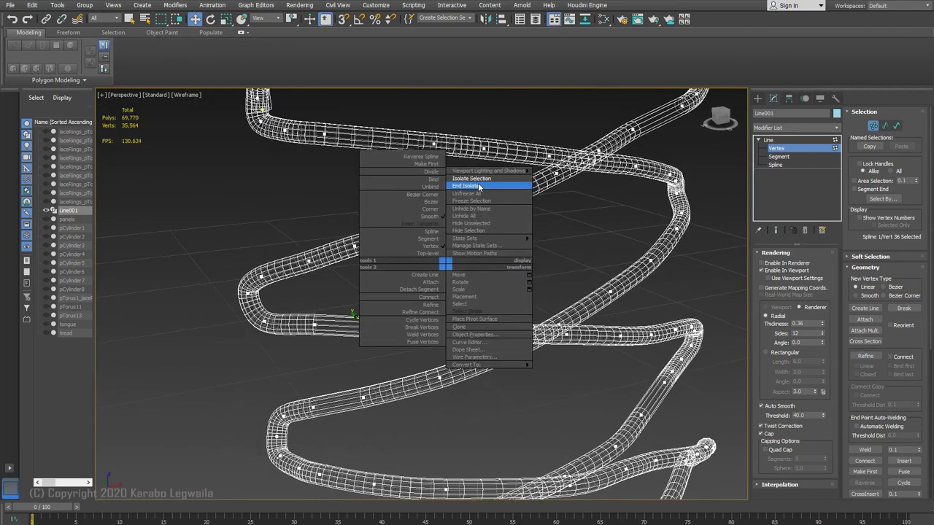
click(476, 187)
key(F3)
mouse_move(511, 322)
alt+middle_down()
mouse_move(450, 334)
mouse_move(444, 307)
alt+middle_up()
scroll(443, 307, up, 3)
click(794, 127)
scroll(787, 379, down, 1)
click(788, 503)
alt+middle_drag(465, 212, 453, 218)
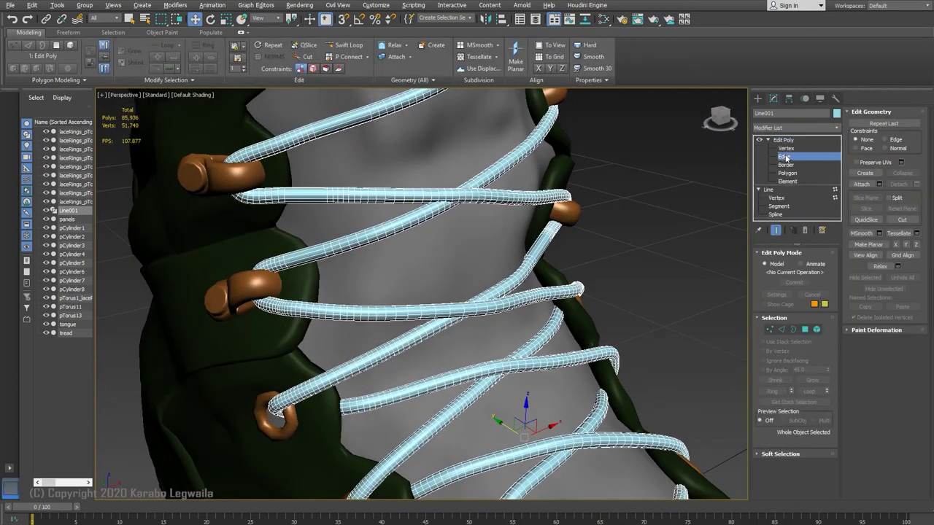
Connect the edge rings on the long-faced sections of the middle lace strands to add evenly spaced loops.
scroll(304, 252, up, 4)
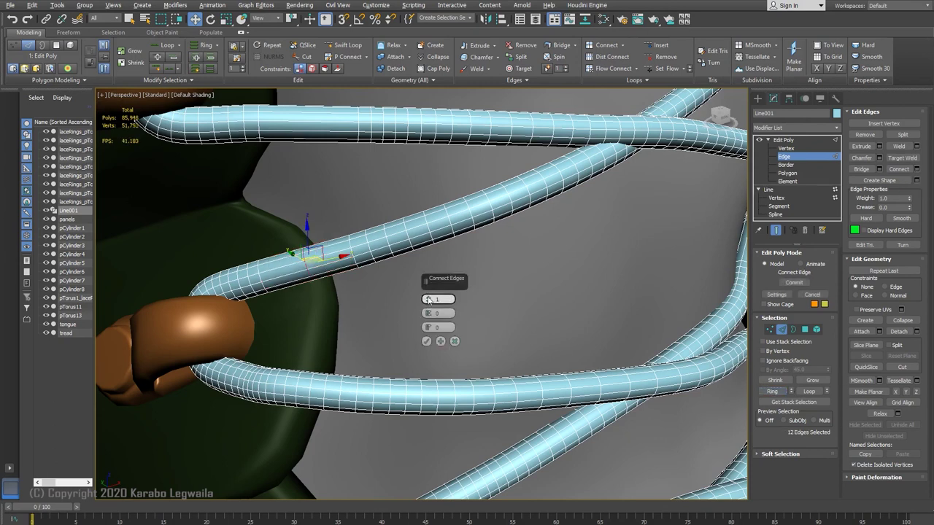
click(427, 341)
alt+middle_drag(359, 168, 351, 184)
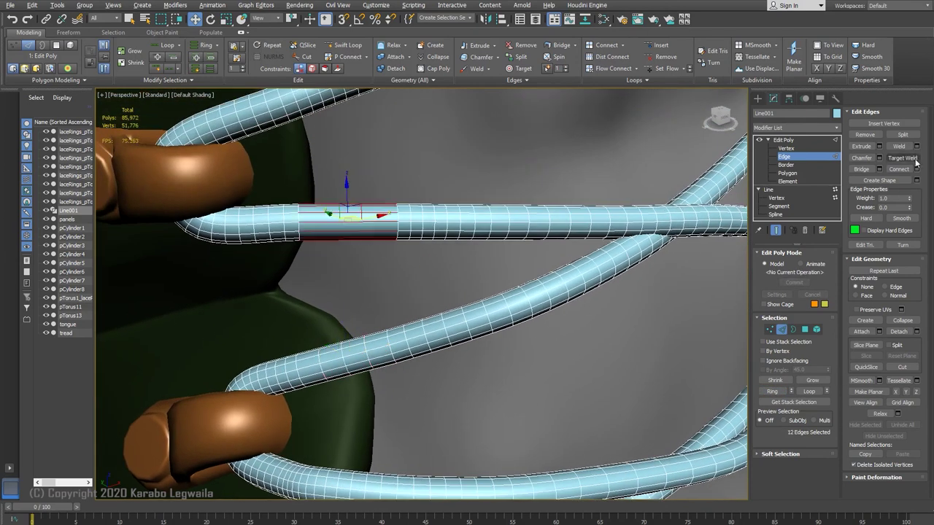
click(427, 342)
middle_drag(584, 313, 329, 328)
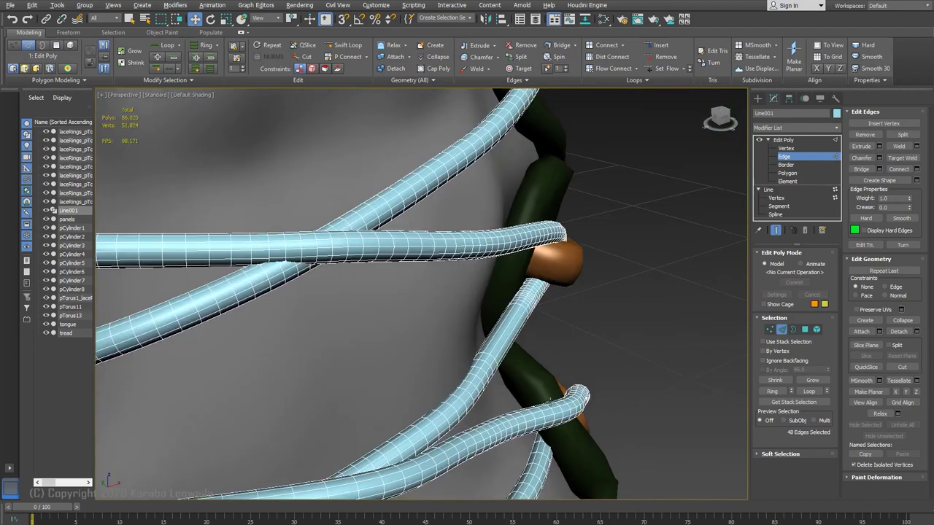
alt+middle_drag(467, 332, 344, 342)
scroll(345, 342, up, 3)
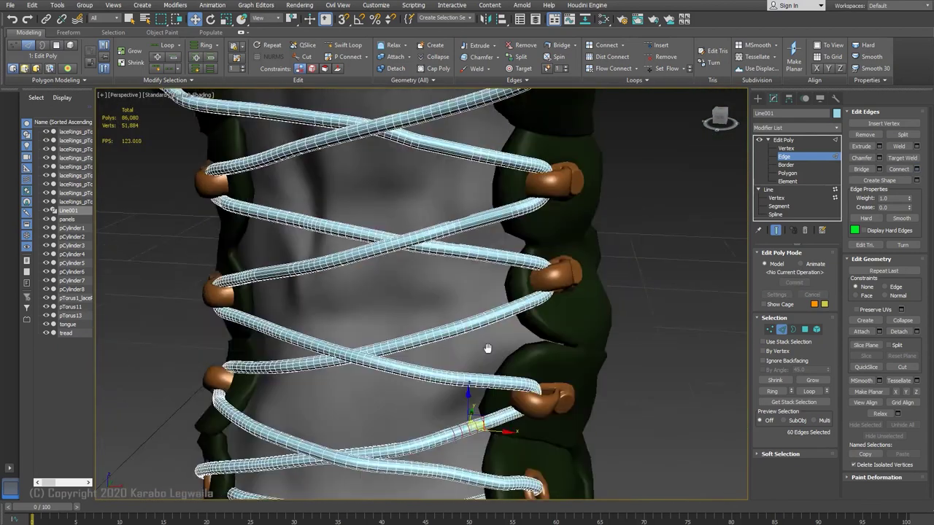
Connect the stretched edge rings on the upper lace strands with 5 segments.
scroll(628, 286, up, 4)
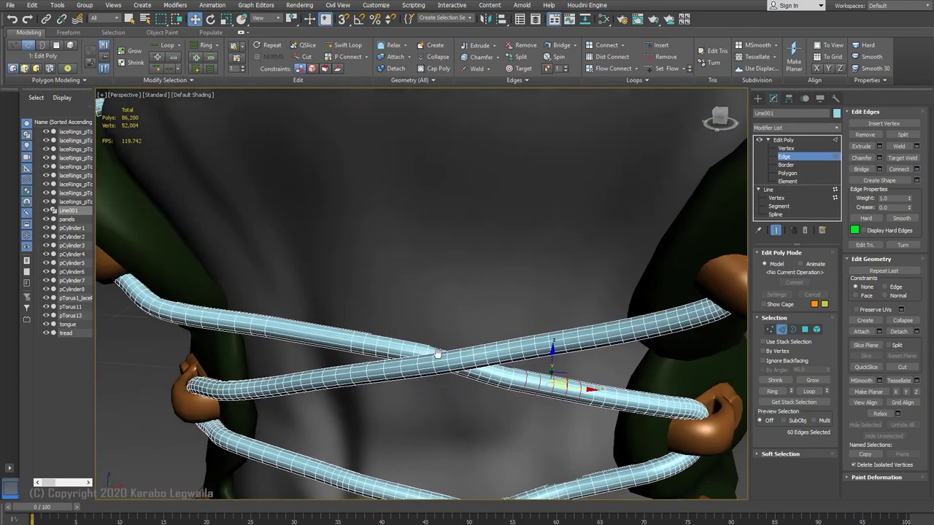
key(z)
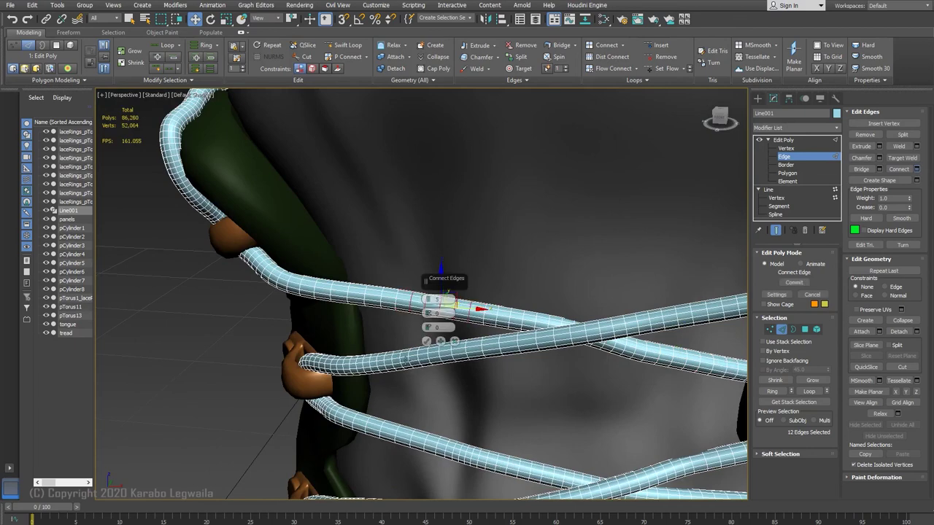
click(441, 342)
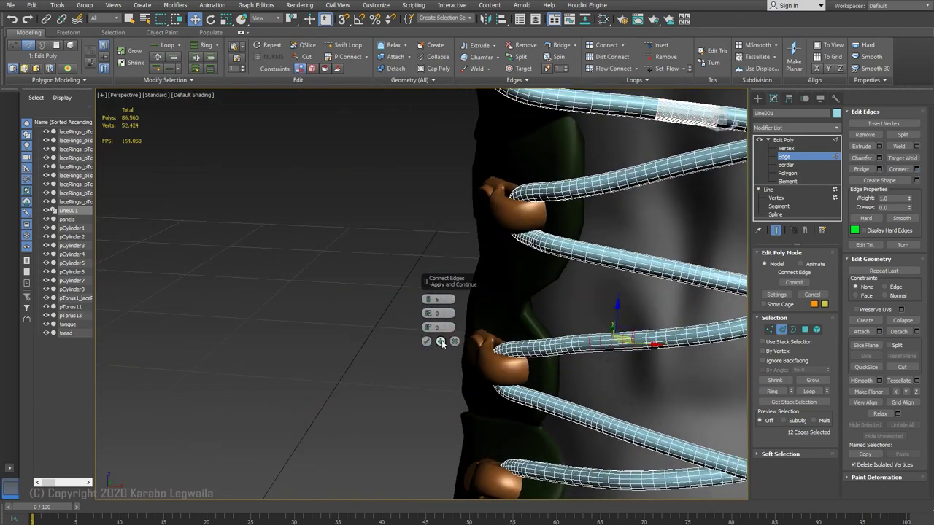
click(441, 341)
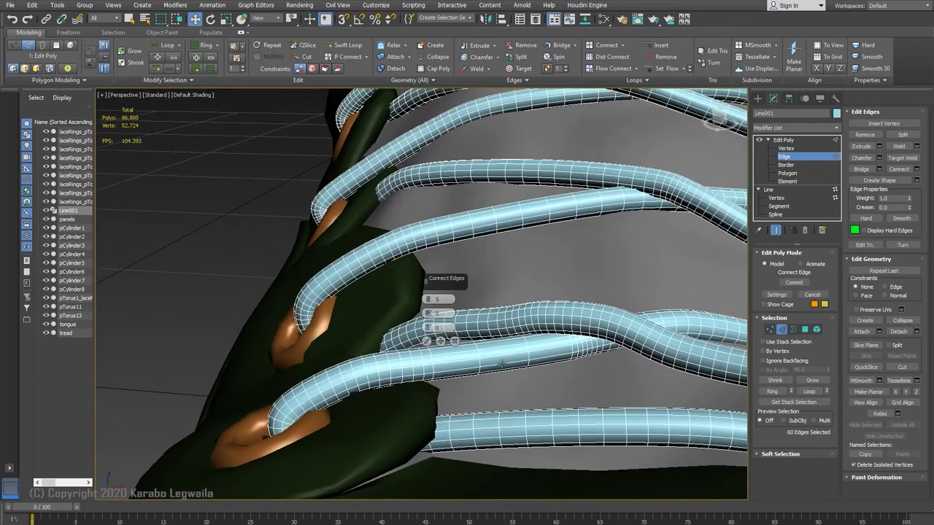
Connect the remaining long edge rings on the lowest strands near the toe, and leave edge editing.
click(442, 343)
middle_drag(451, 350, 532, 322)
scroll(532, 321, down, 5)
alt+middle_drag(456, 360, 467, 409)
click(426, 342)
middle_drag(598, 312, 556, 351)
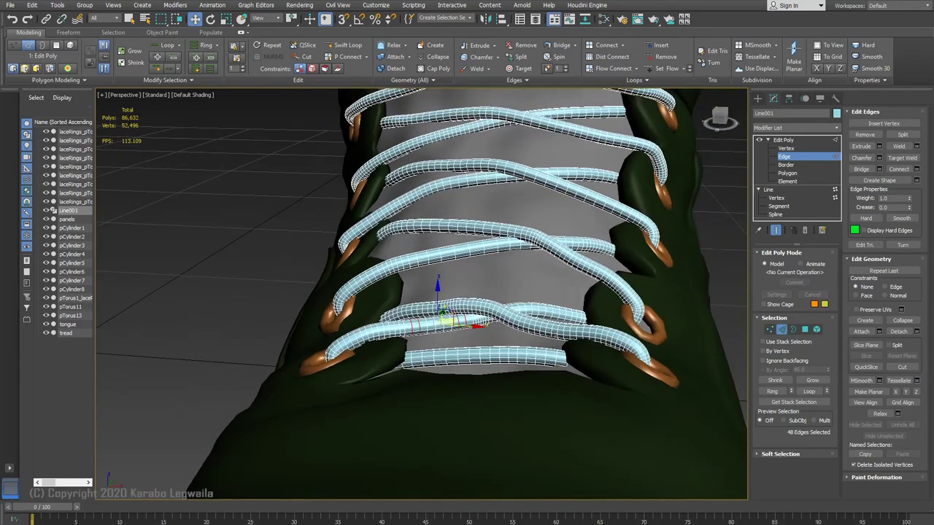
scroll(555, 351, down, 4)
click(796, 158)
Select the finished laces and start exporting only the selection in the gw::OBJ-Exporter format.
middle_drag(572, 127, 478, 306)
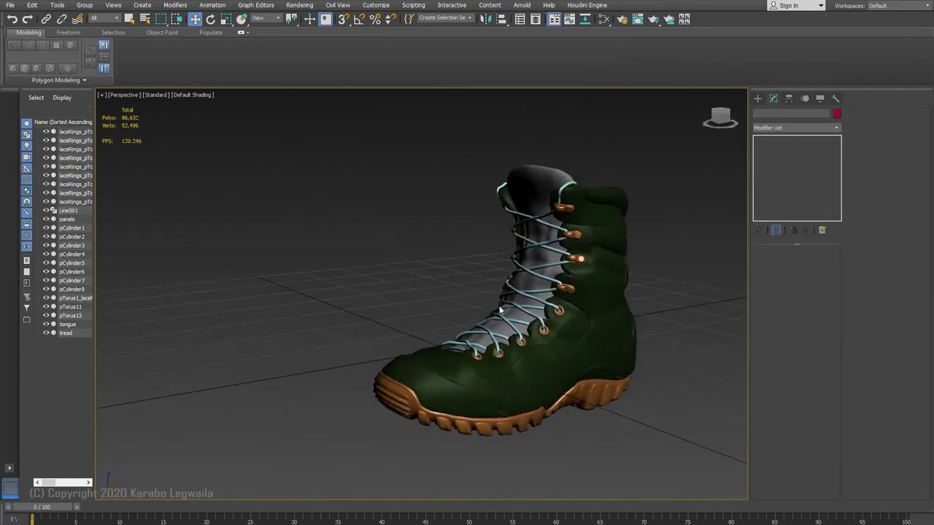
scroll(510, 291, up, 2)
click(526, 219)
click(10, 5)
mouse_move(22, 150)
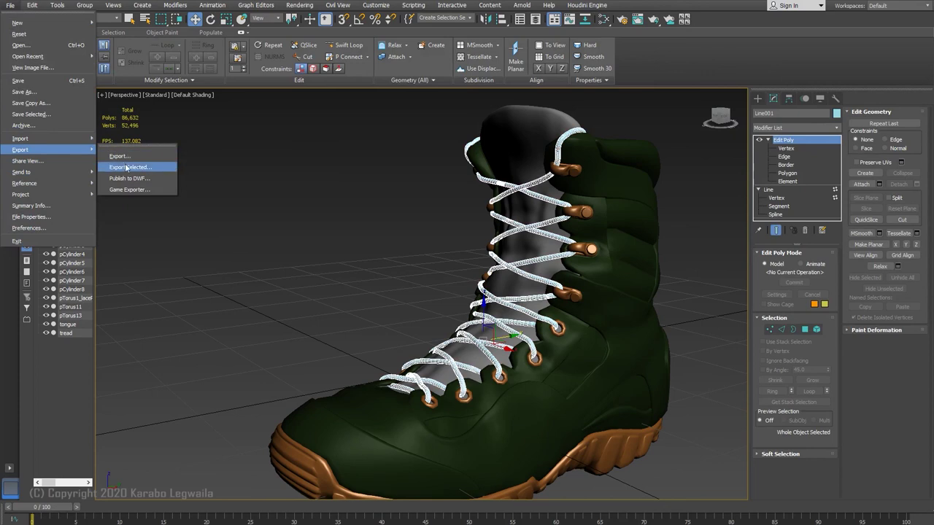
click(128, 168)
click(350, 495)
click(316, 462)
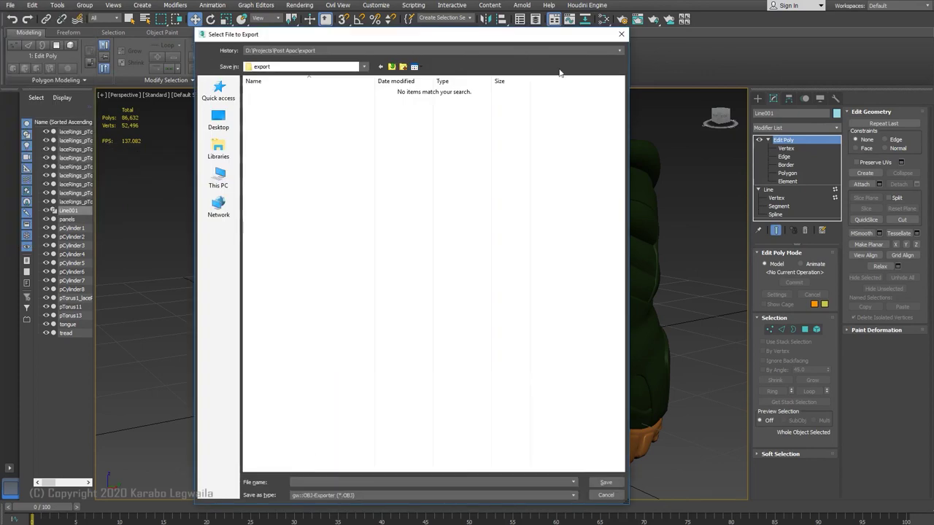
Choose the project folder, name the file laces, and run the OBJ export to completion.
click(392, 66)
double_click(268, 238)
double_click(267, 194)
text(laces)
key(Return)
click(411, 352)
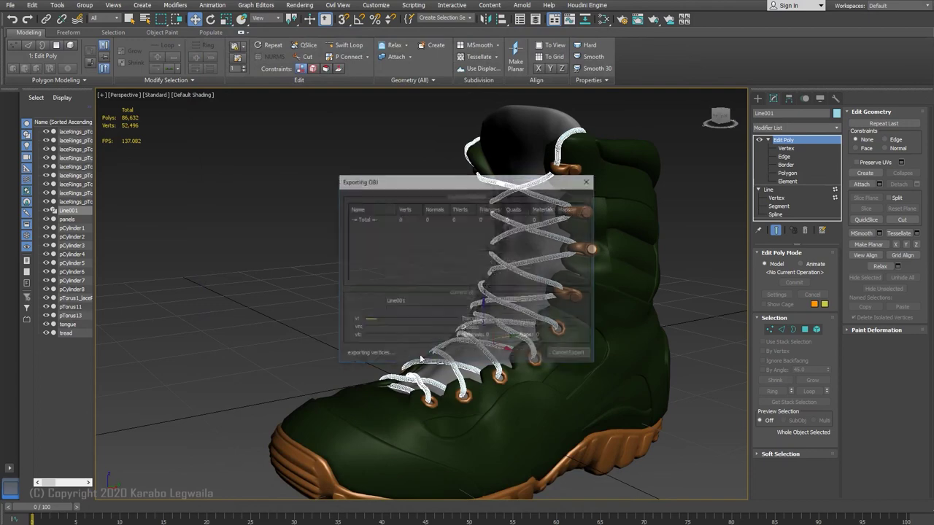
click(569, 353)
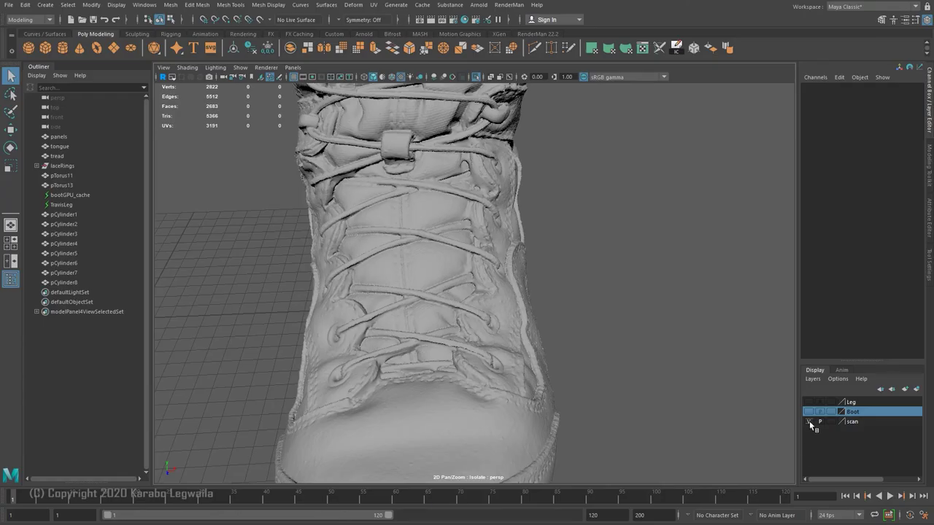
Switch to Maya, hide the scan layer, end the isolation so the modelled boot shows, and open the file import.
click(808, 421)
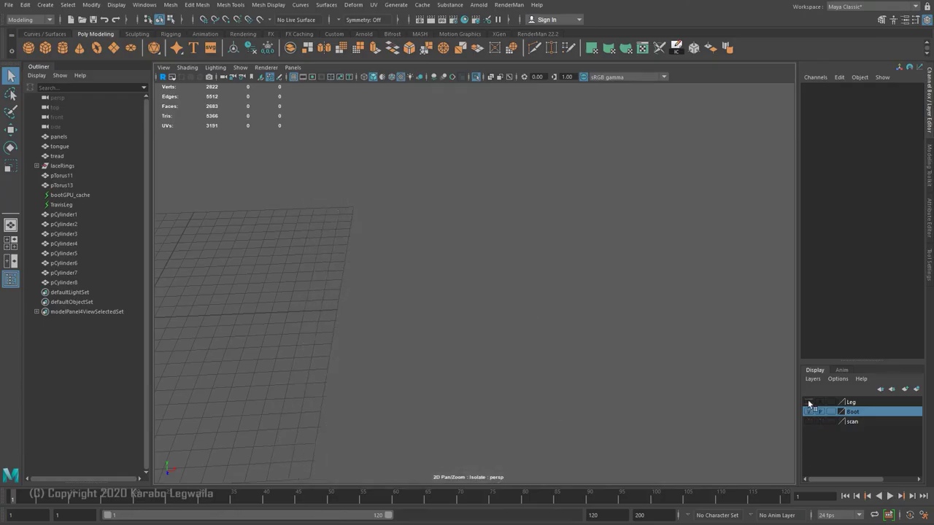
key(ctrl+1)
click(9, 5)
click(40, 112)
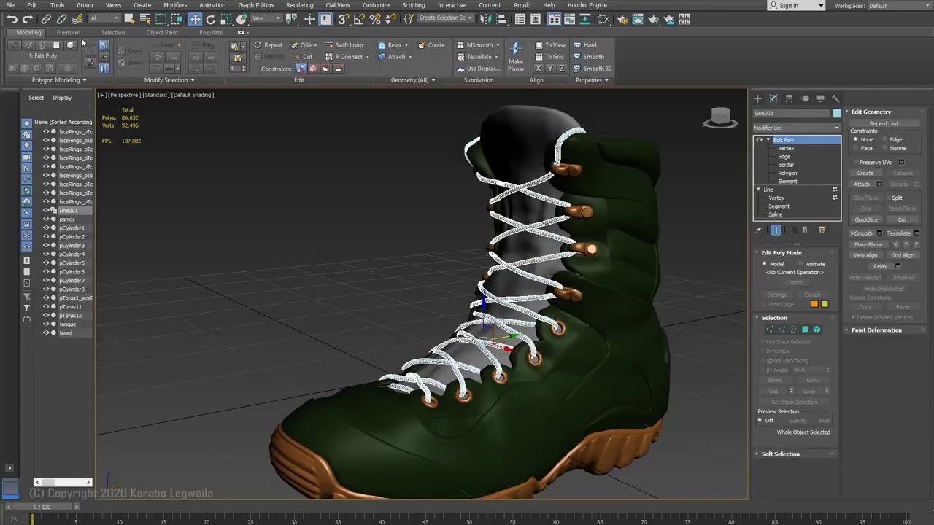
Switch to 3ds Max and export the selected laces again as OBJ to another folder, using the Maya preset with quad faces.
click(10, 5)
click(10, 5)
mouse_move(86, 150)
click(129, 167)
click(313, 68)
click(262, 130)
double_click(263, 176)
double_click(267, 102)
double_click(266, 306)
double_click(264, 176)
double_click(316, 121)
key(Return)
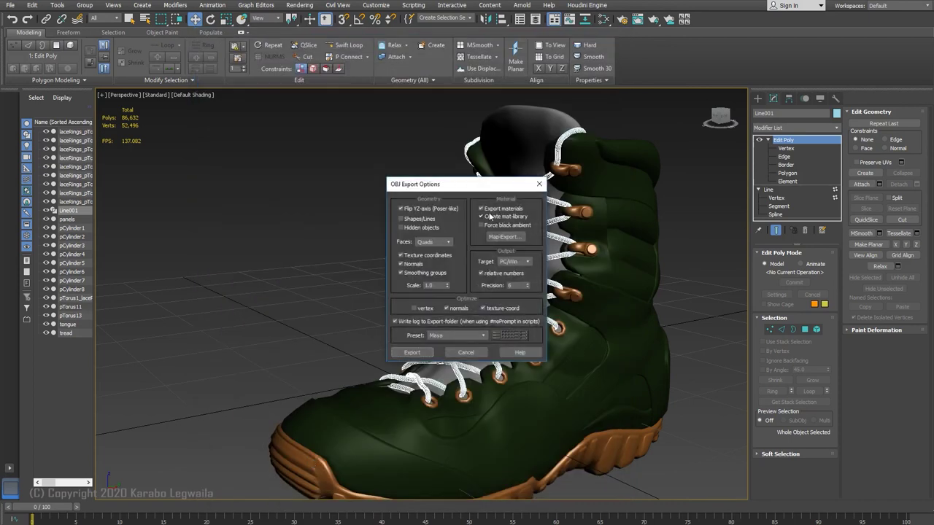
click(413, 355)
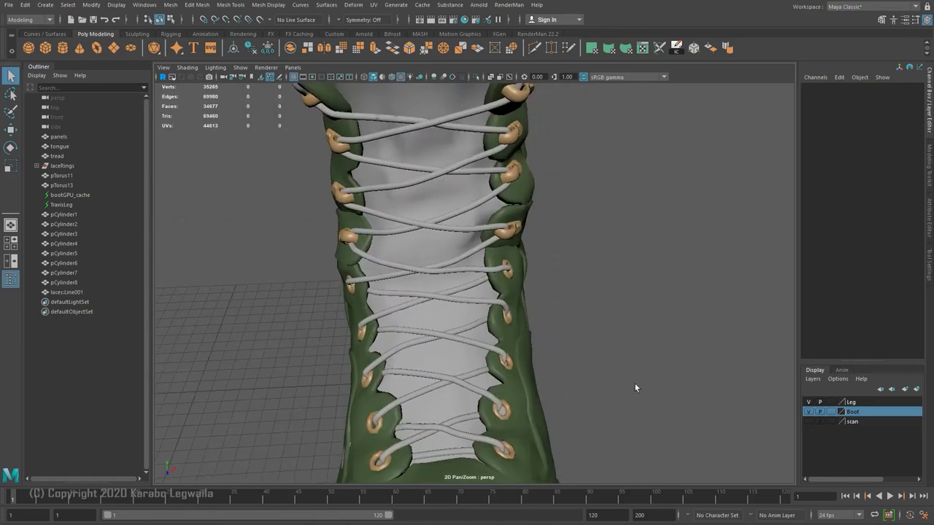
Switch to Maya, maximize the viewport, and delete the band of faces at an uneven section of one imported lace strand.
alt+drag(635, 388, 561, 356)
alt+right_drag(561, 356, 452, 349)
alt+drag(453, 349, 339, 320)
alt+right_drag(339, 319, 481, 301)
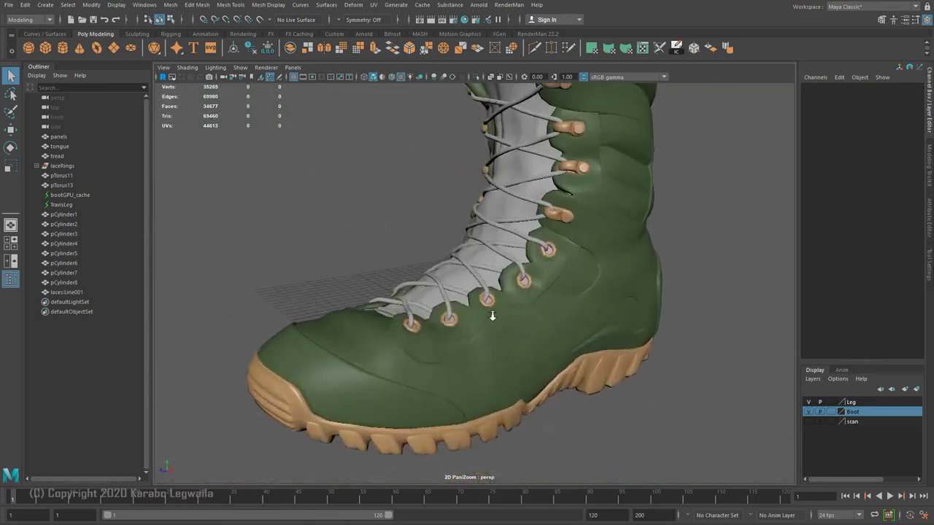
key(ctrl+space)
alt+drag(586, 260, 526, 335)
click(474, 276)
alt+middle_drag(409, 160, 455, 285)
alt+right_drag(328, 291, 455, 290)
alt+right_drag(218, 295, 310, 300)
right_drag(313, 263, 314, 294)
drag(284, 201, 501, 358)
alt+middle_drag(500, 340, 482, 367)
key(Delete)
Bridge the two open border loops across the gap in the lace strand.
shift+right_click(524, 331)
shift+double_click(530, 271)
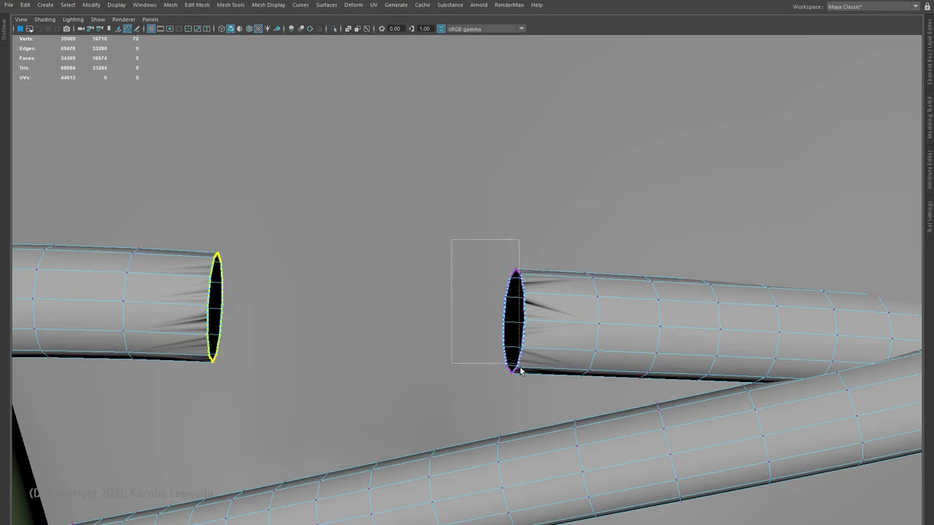
double_click(210, 300)
shift+double_click(519, 358)
shift+right_drag(550, 304, 527, 421)
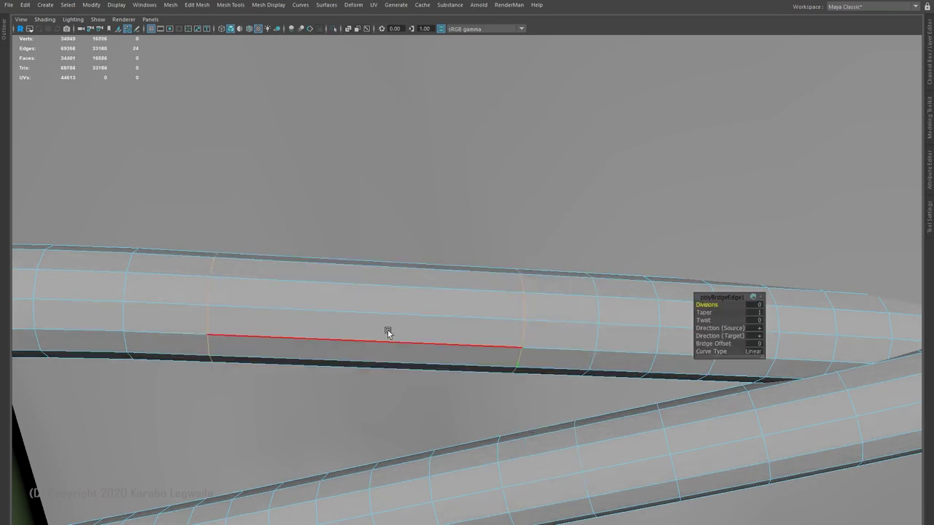
Add divisions to the bridge to match the neighbouring edge spacing, and delete the laces' construction history.
click(931, 48)
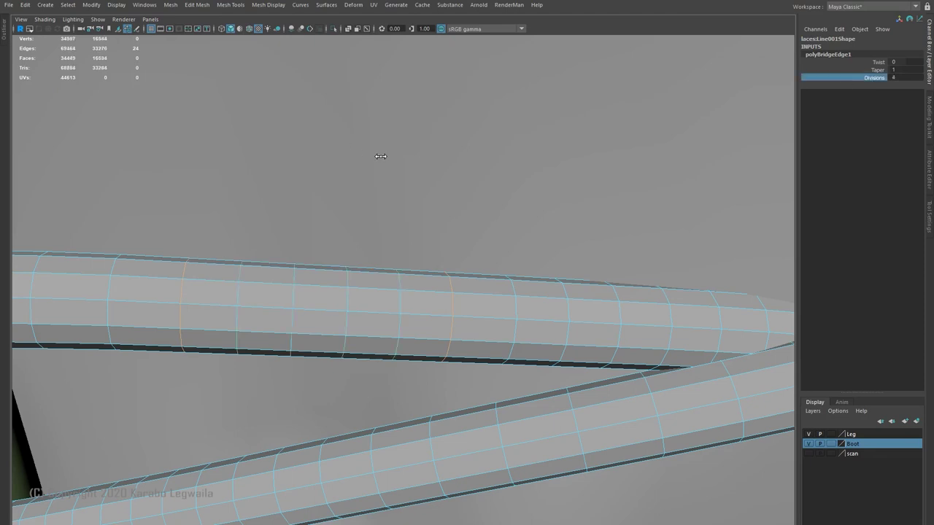
middle_drag(382, 162, 374, 162)
right_drag(475, 328, 504, 154)
alt+drag(505, 154, 436, 252)
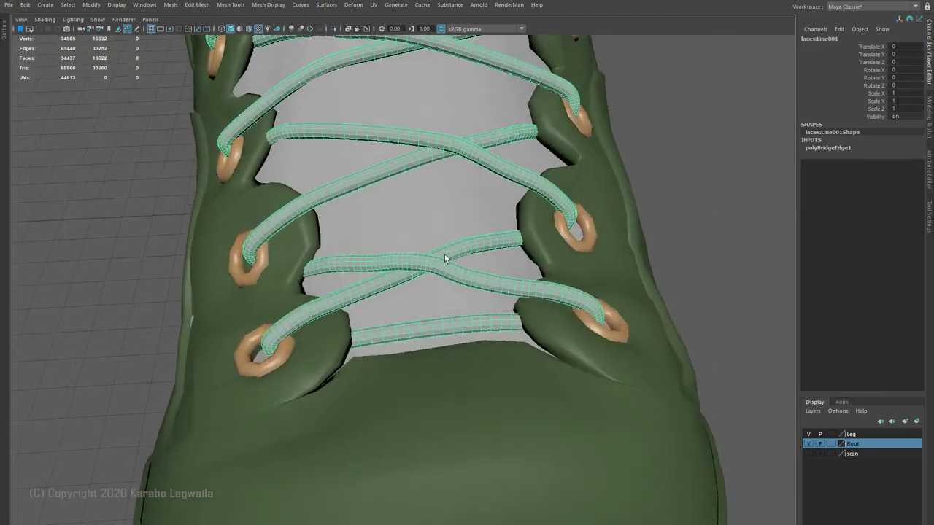
alt+middle_drag(436, 252, 467, 266)
key(alt+shift+d)
Apply Reduce to the whole lace mesh, trying 75 percent and setting the percentage to 25.
alt+drag(465, 265, 444, 180)
alt+middle_drag(445, 179, 453, 244)
alt+right_drag(454, 244, 451, 275)
alt+right_drag(405, 248, 447, 272)
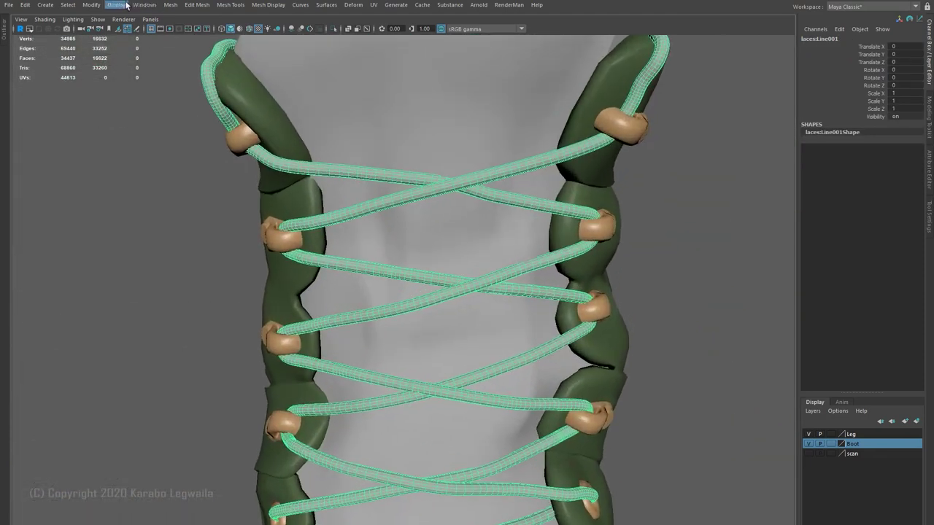
click(172, 5)
click(229, 88)
alt+drag(487, 232, 471, 250)
click(678, 314)
text(75)
key(Return)
text(25)
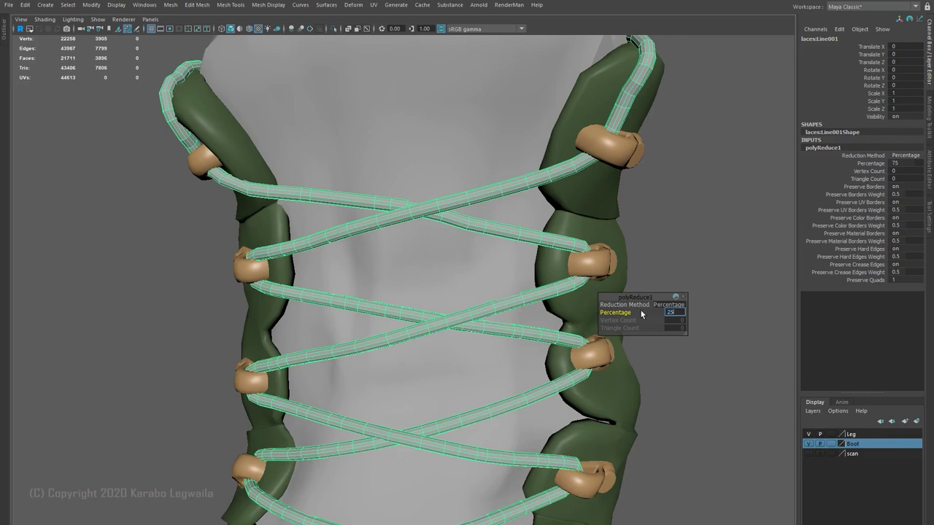
key(Return)
Set the reduction percentage to 35 and check the lace strands from the toe up to the top eyelets.
alt+right_drag(511, 306, 460, 321)
alt+middle_drag(460, 321, 444, 142)
alt+drag(398, 278, 537, 316)
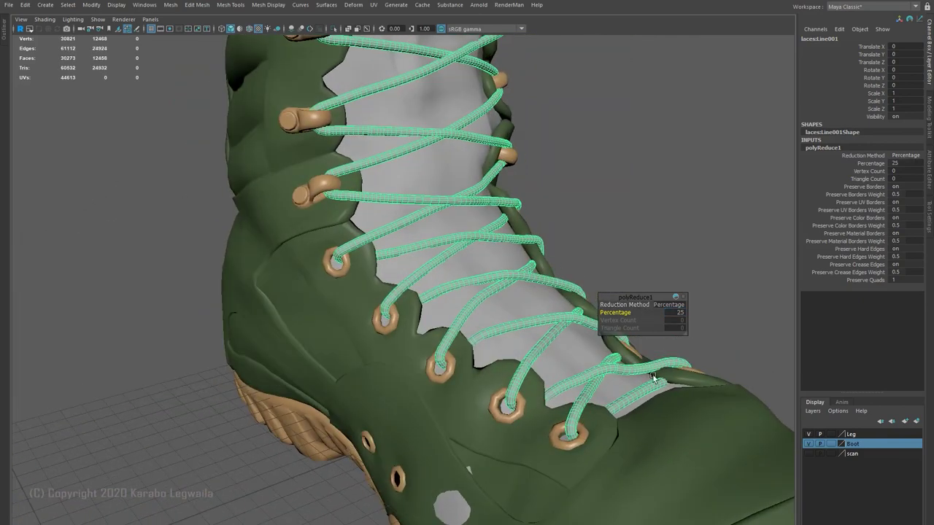
alt+drag(653, 377, 489, 513)
alt+middle_drag(372, 139, 375, 360)
alt+drag(375, 360, 328, 401)
alt+middle_drag(327, 400, 351, 241)
alt+drag(350, 241, 394, 307)
alt+middle_drag(394, 306, 394, 253)
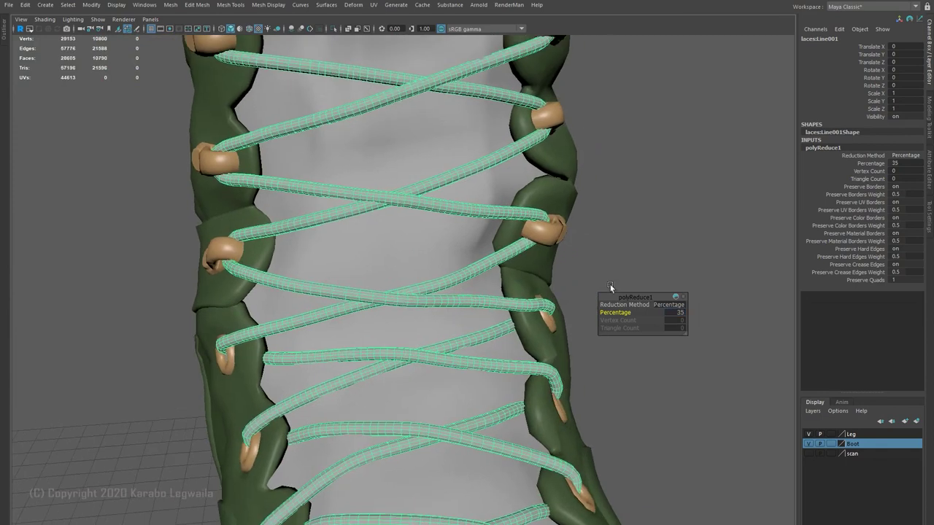
alt+middle_drag(460, 146, 383, 240)
alt+middle_drag(397, 168, 419, 409)
alt+drag(419, 408, 437, 312)
scroll(398, 243, up, 4)
alt+middle_drag(437, 312, 514, 212)
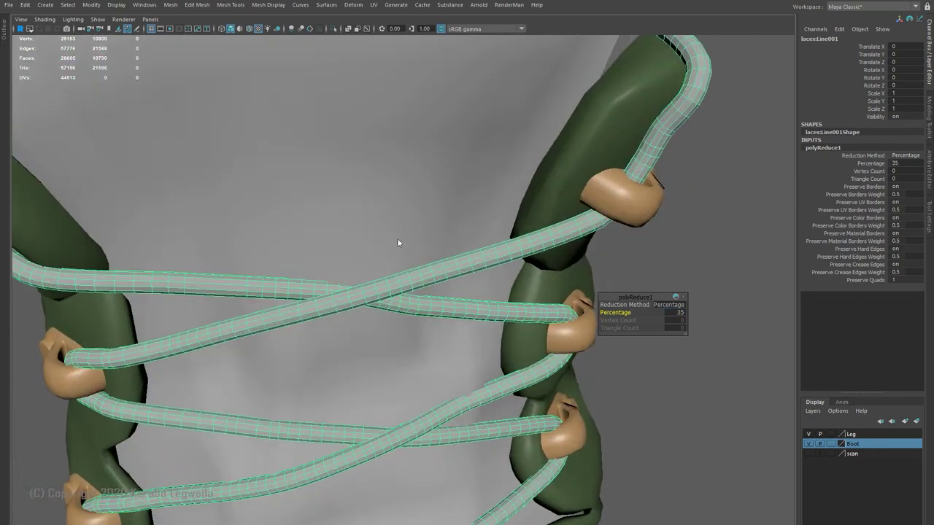
Insert an edge loop around an upper lace strand, and delete the mesh's construction history.
key(q)
right_drag(382, 248, 381, 219)
alt+middle_drag(369, 292, 354, 279)
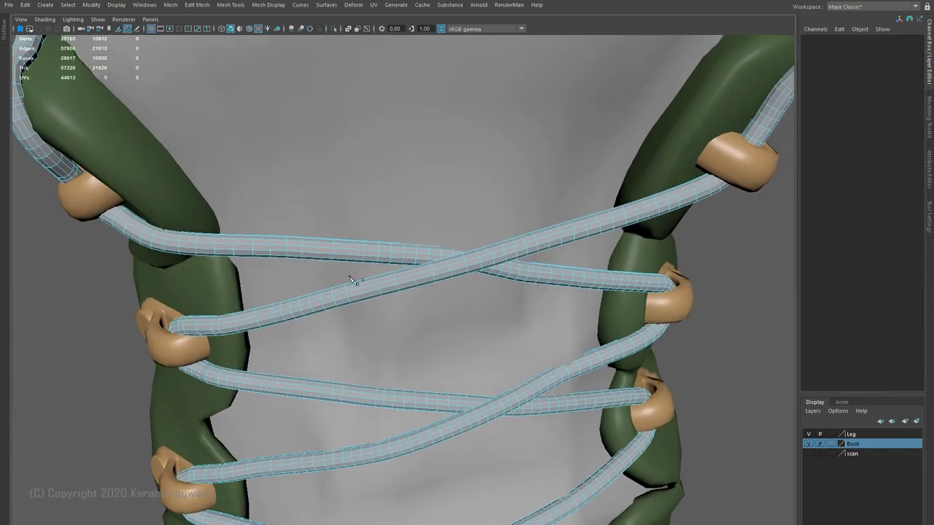
key(e)
scroll(416, 278, down, 4)
key(alt+shift+d)
Soften all the edges of the lace mesh.
scroll(419, 277, down, 3)
click(662, 364)
alt+middle_drag(504, 467, 476, 226)
click(450, 325)
shift+right_drag(450, 325, 536, 319)
click(622, 311)
Assign the existing tan material of the lace rings to the laces.
scroll(622, 311, down, 4)
alt+drag(621, 310, 430, 281)
click(393, 285)
right_drag(385, 294, 466, 522)
click(577, 393)
Select the lace mesh and rename it laces1 in the Outliner.
alt+drag(577, 393, 490, 392)
scroll(611, 328, down, 5)
click(4, 30)
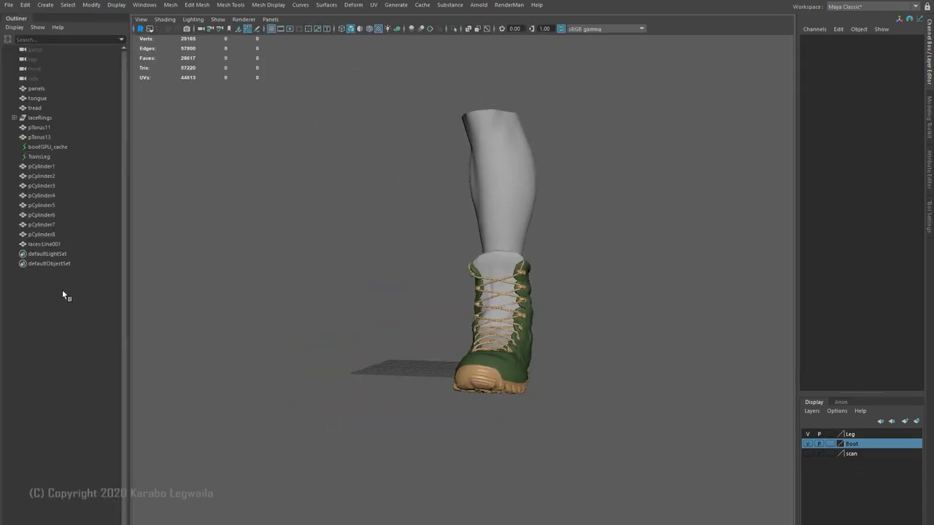
click(505, 283)
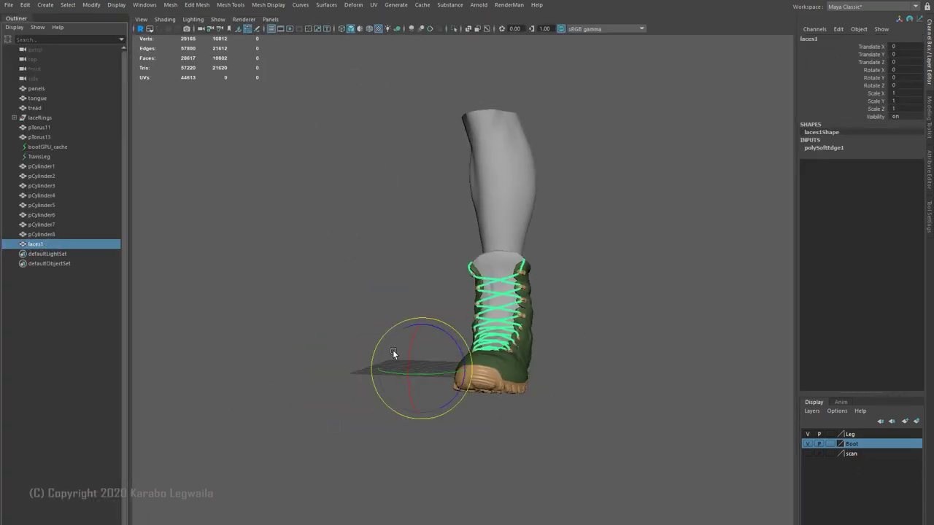
Delete the leftover import namespace and rename the lace mesh laces.
scroll(335, 334, up, 5)
click(99, 4)
mouse_move(139, 5)
mouse_move(178, 40)
click(281, 196)
click(341, 219)
click(453, 224)
click(437, 285)
click(483, 187)
double_click(36, 244)
Examine the laces against the scanned boot with the scan layer shown, and hide the scan layer.
alt+drag(551, 305, 442, 409)
scroll(526, 427, up, 5)
scroll(425, 384, down, 3)
click(536, 167)
shift+right_drag(534, 167, 607, 194)
click(675, 221)
alt+drag(675, 222, 511, 365)
scroll(645, 440, up, 5)
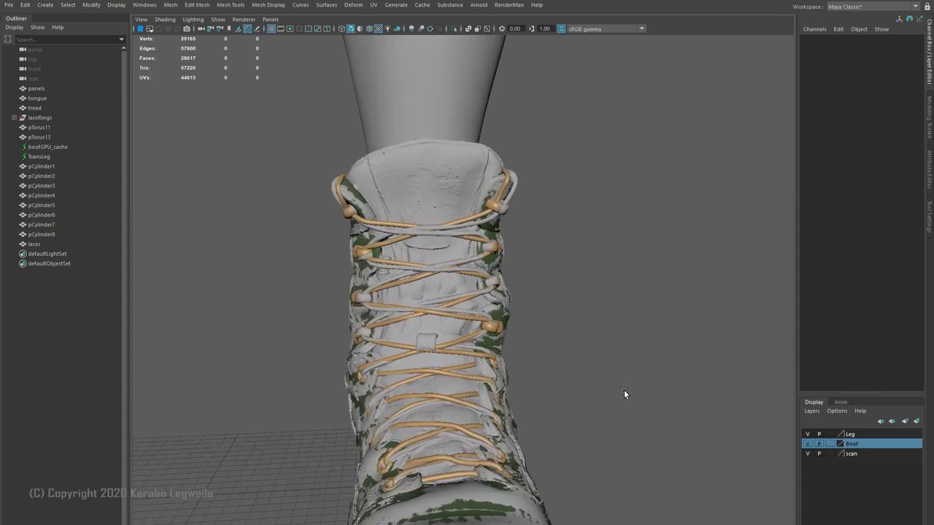
scroll(624, 389, down, 3)
alt+middle_drag(624, 390, 536, 300)
scroll(536, 299, up, 4)
alt+drag(535, 300, 510, 310)
click(806, 454)
alt+drag(693, 408, 584, 344)
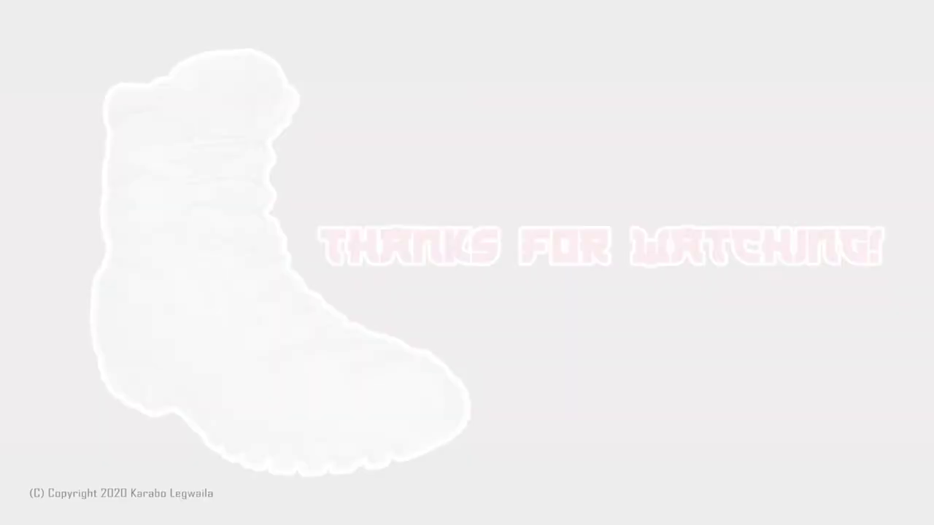